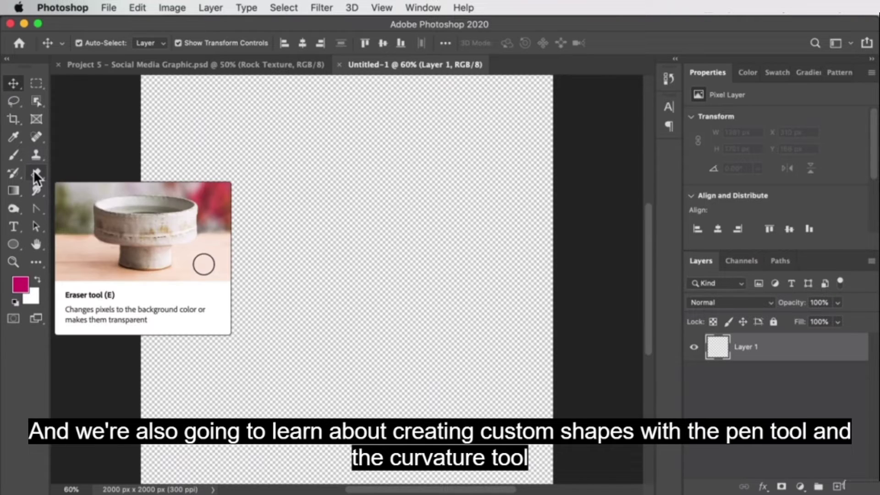
click(37, 209)
right_click(44, 209)
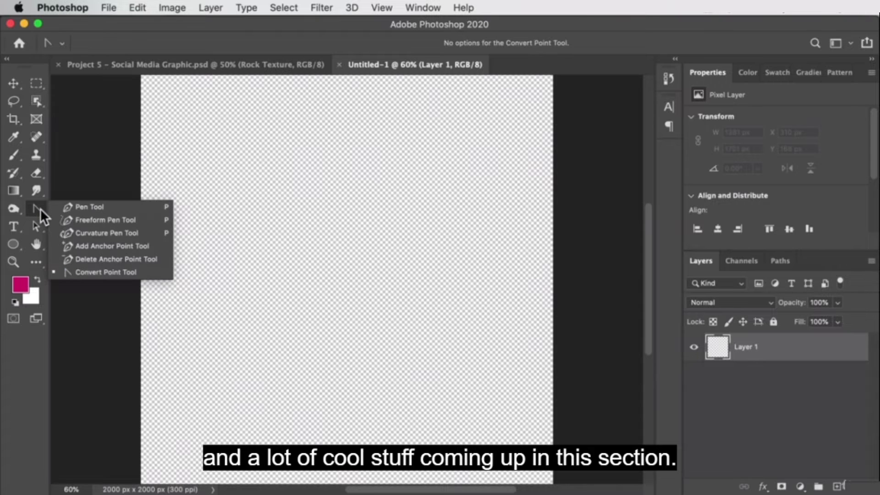
click(359, 189)
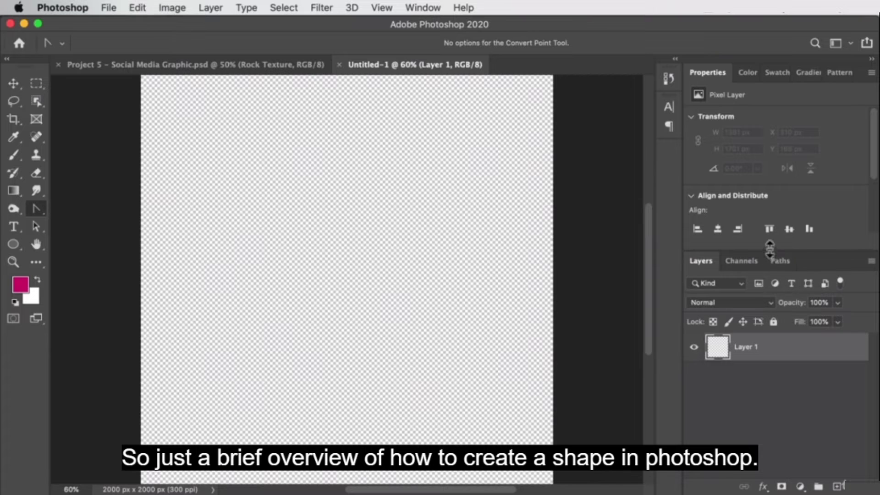
Step: Display the Color controls and shrink their area to give the layer list more height
drag(770, 249, 772, 155)
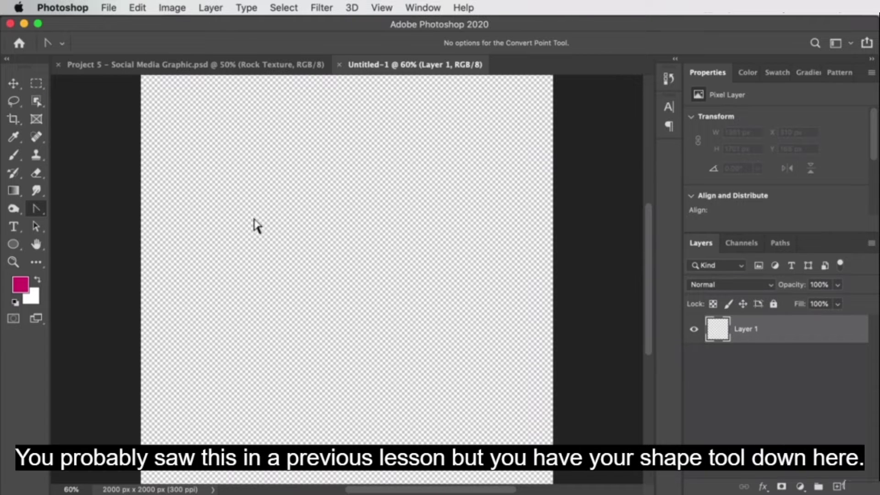
click(740, 73)
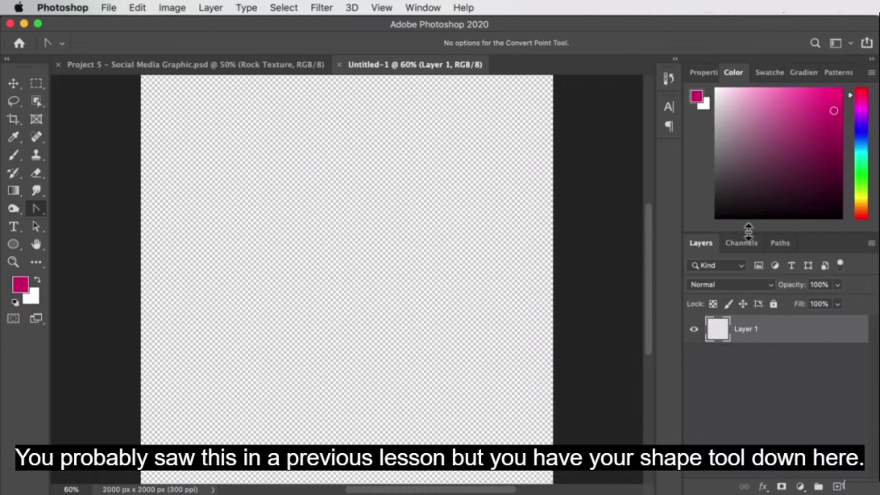
drag(748, 231, 745, 174)
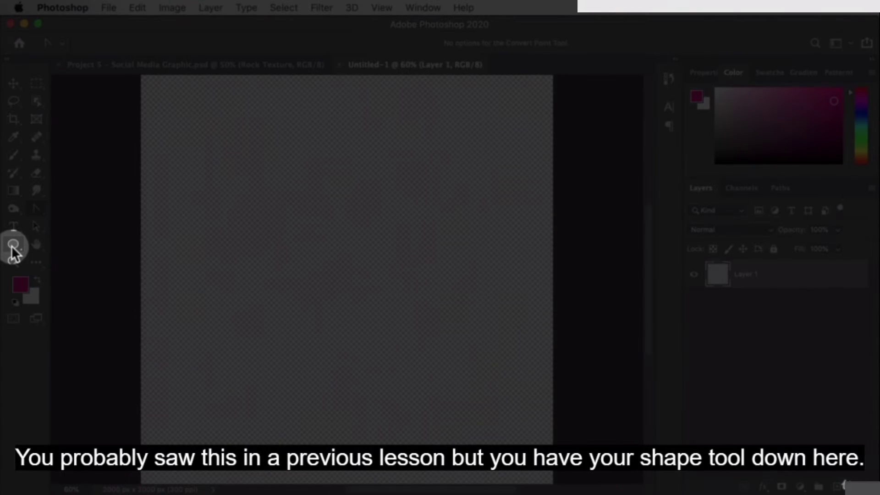
Step: Choose the Rounded Rectangle tool and set its stroke to black (#000000) using the color picker
click(12, 247)
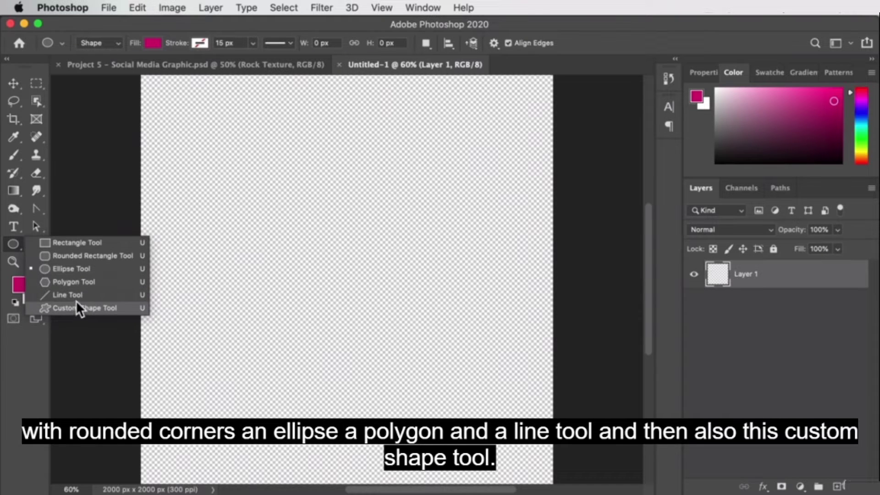
click(80, 256)
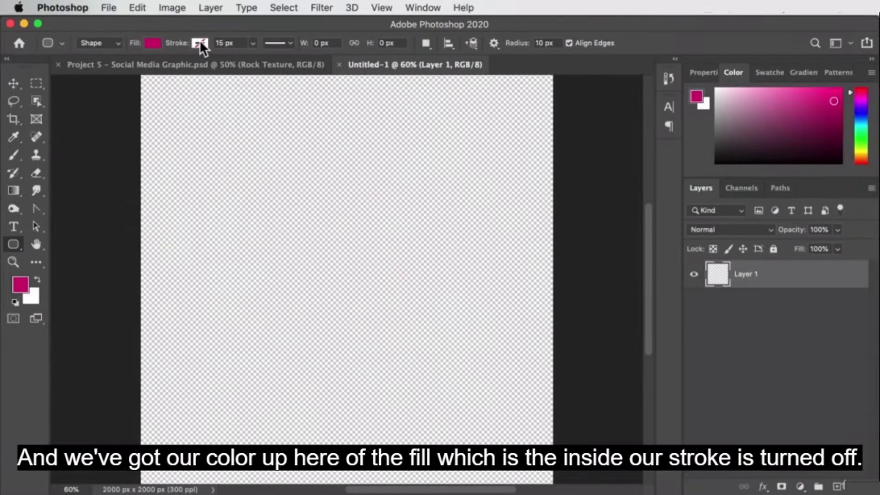
click(200, 43)
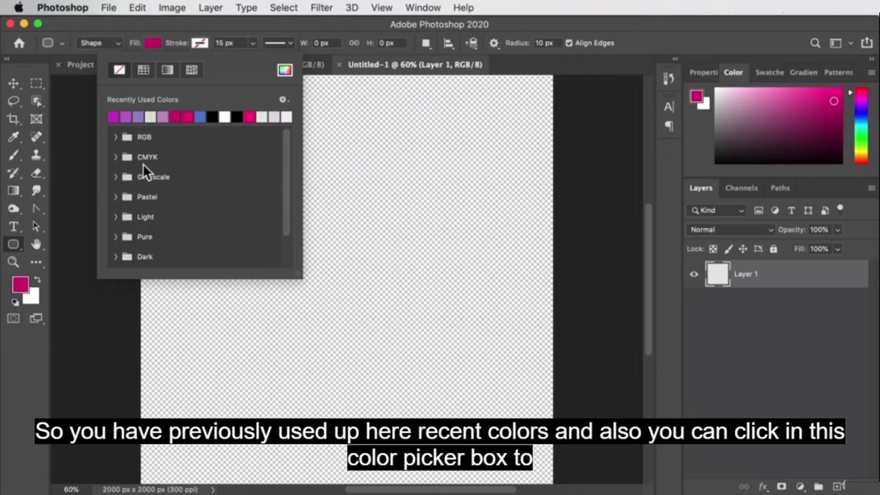
scroll(147, 160, down, 2)
scroll(137, 151, up, 2)
click(285, 72)
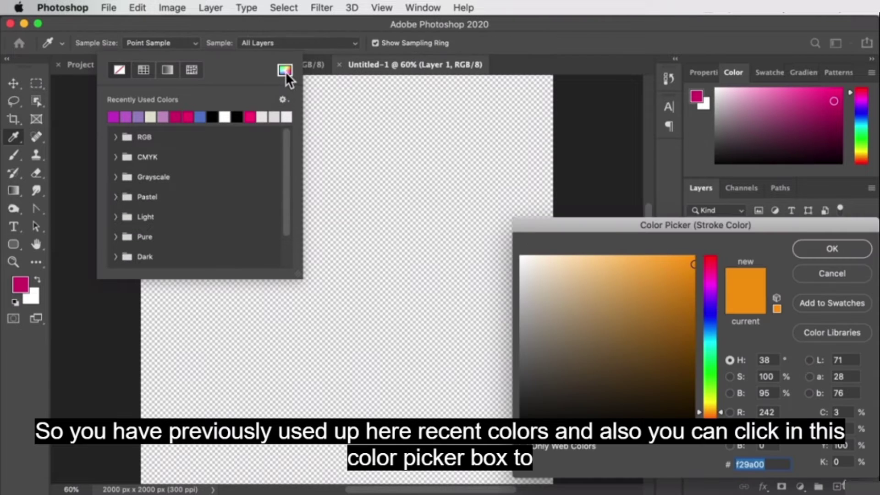
drag(601, 236, 403, 91)
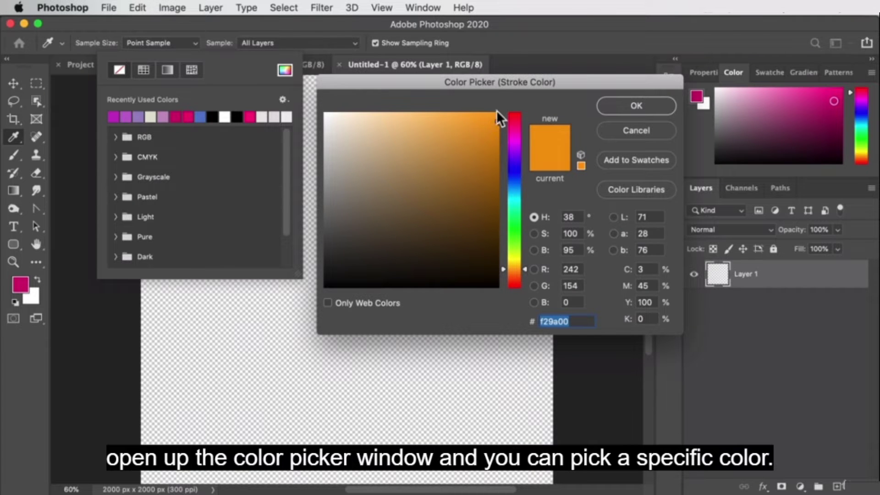
mouse_move(522, 165)
mouse_down()
mouse_move(521, 137)
mouse_move(522, 172)
mouse_up()
drag(432, 202, 240, 346)
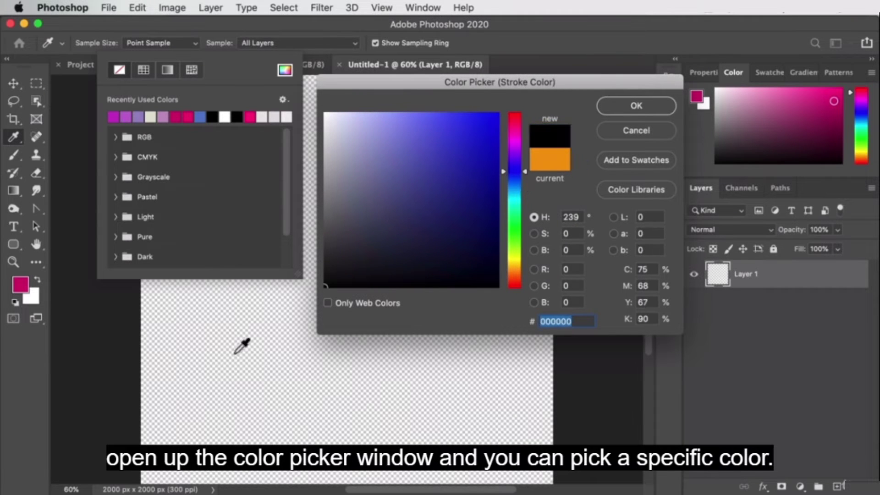
click(625, 109)
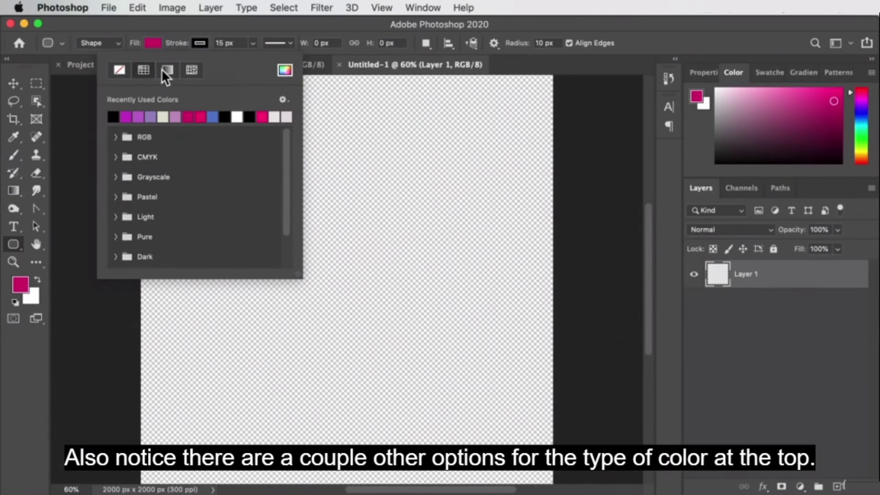
Step: Try the no-color, solid color and gradient types for the shape's stroke
click(120, 68)
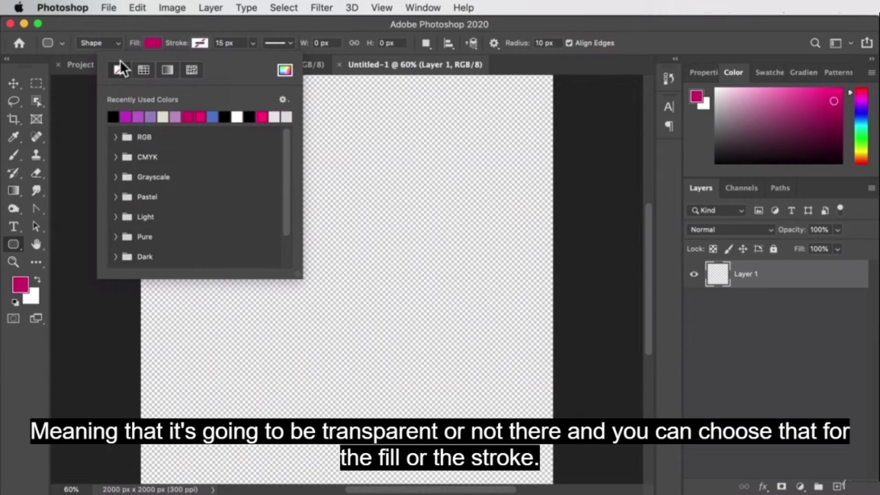
click(144, 69)
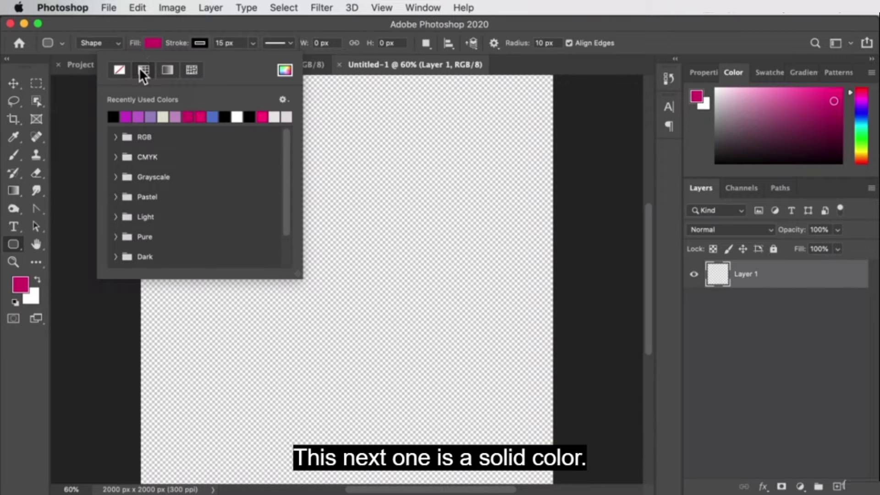
click(169, 70)
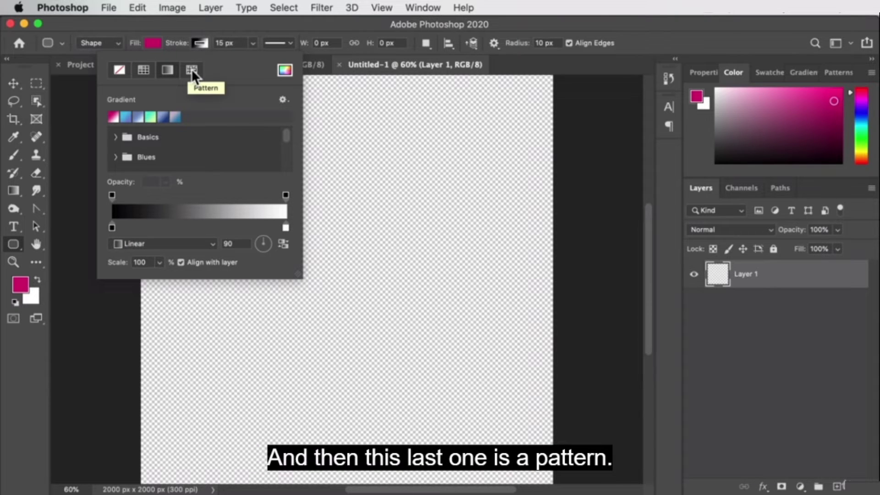
Step: Try the pattern stroke type, browse the Trees, Grass and Water patterns, and return the stroke to a solid color
click(191, 70)
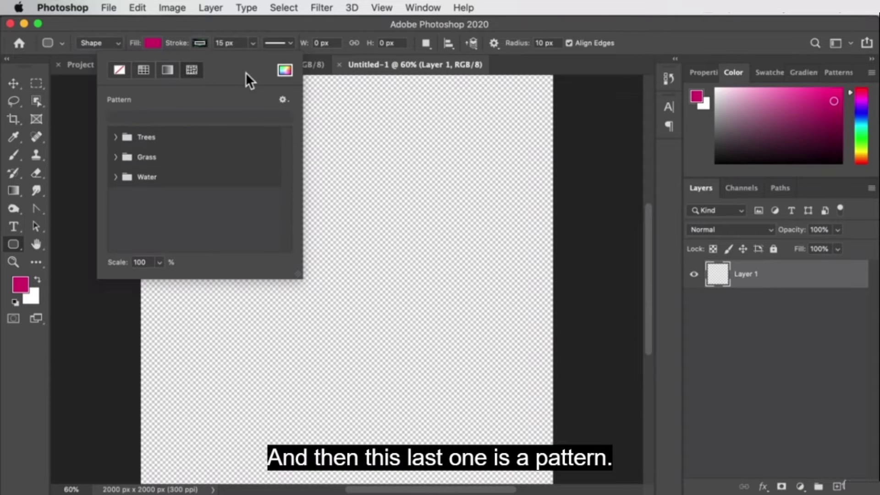
click(116, 137)
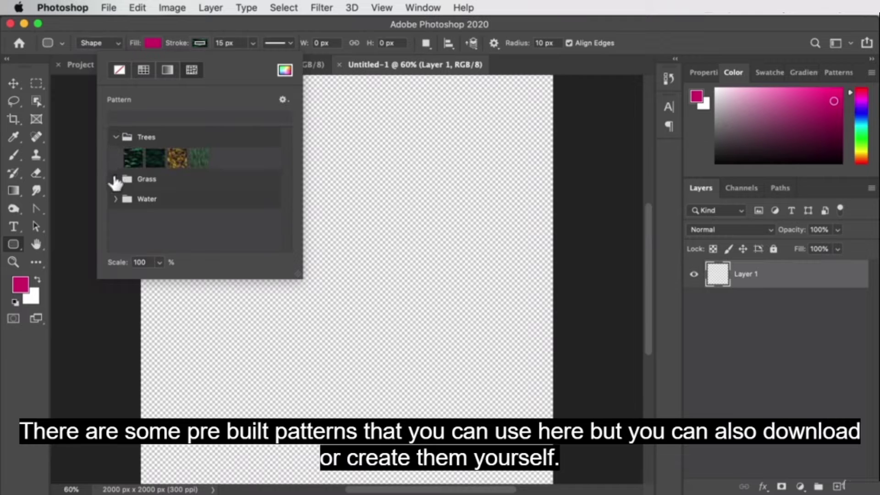
click(115, 179)
click(115, 221)
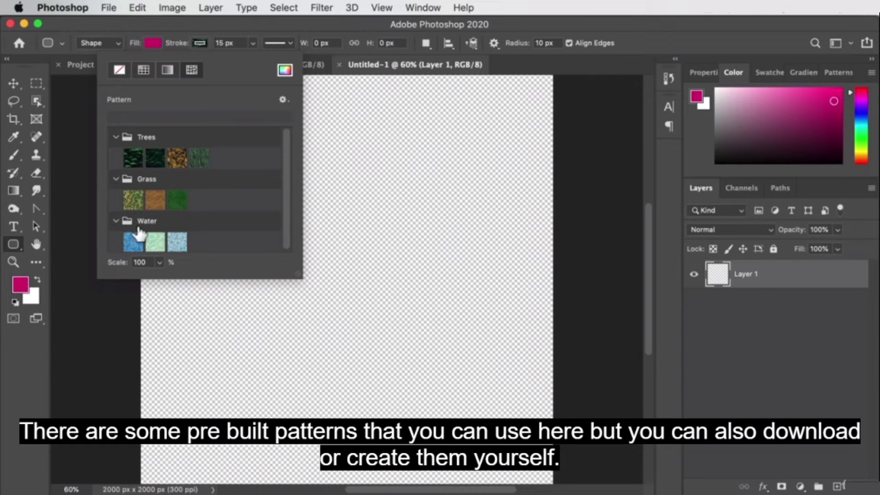
click(116, 137)
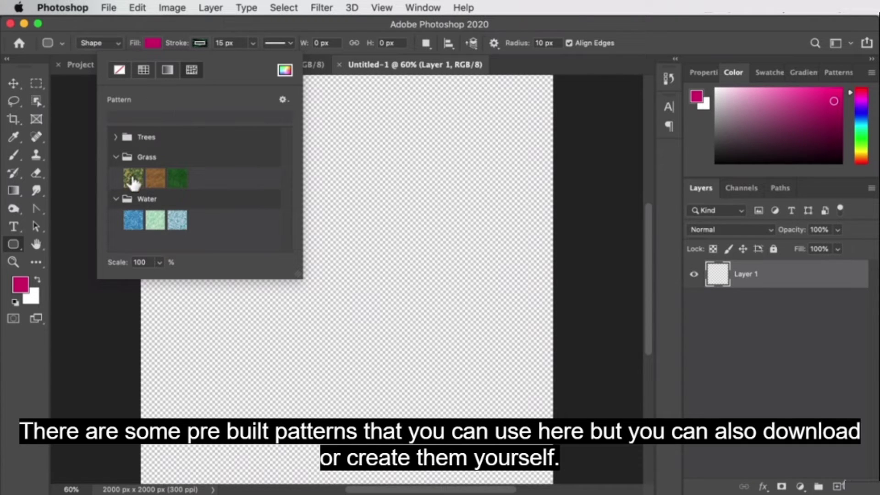
click(116, 157)
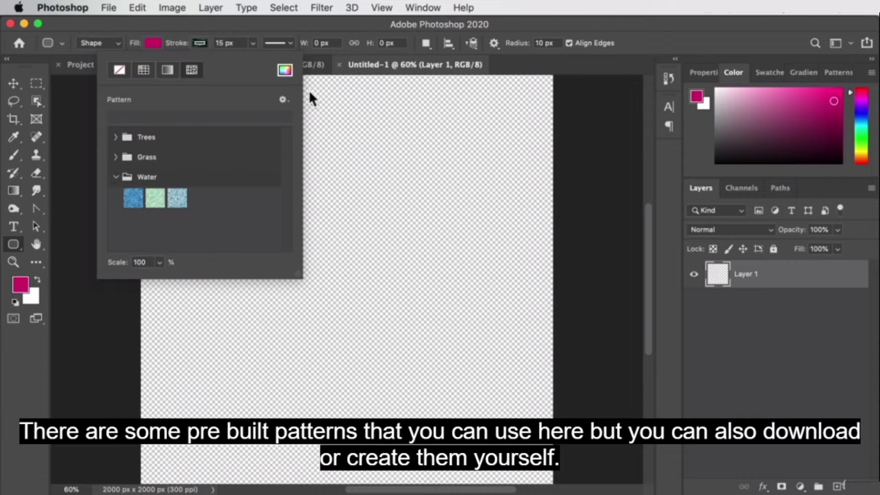
click(148, 73)
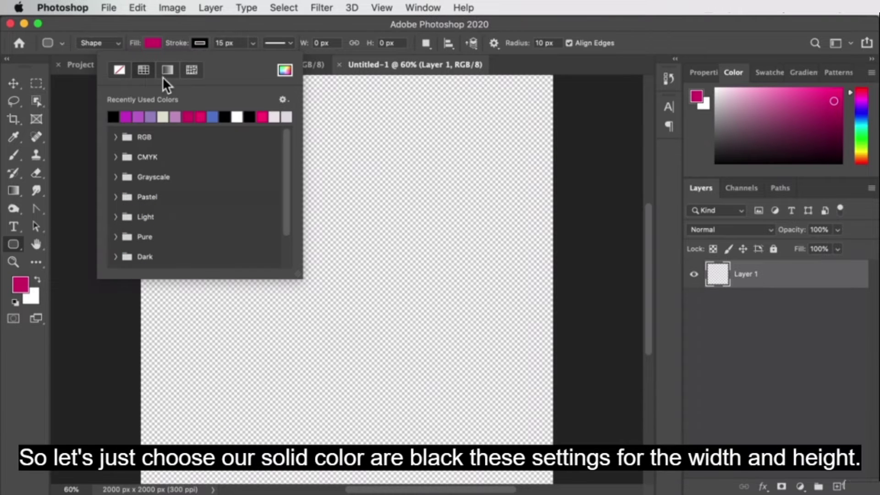
click(440, 233)
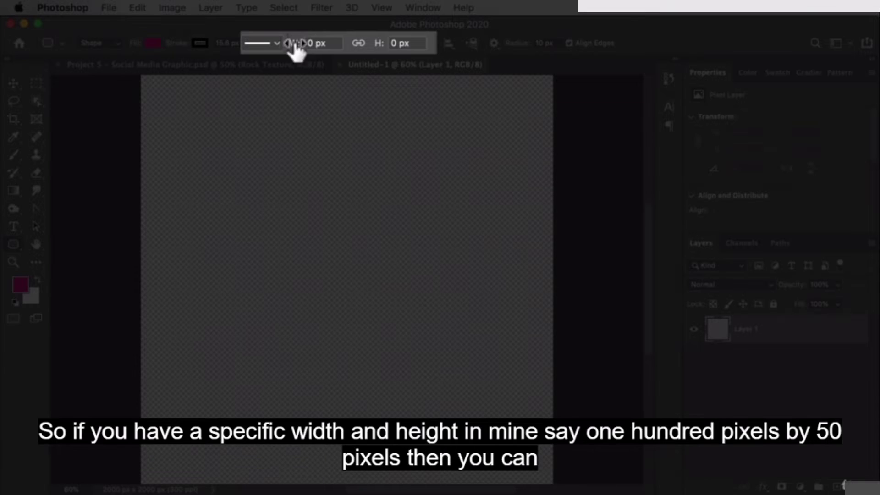
Step: Create a rounded rectangle exactly 100 px wide and 50 px high with 10 px corner radii, and undo it
click(321, 43)
text(100)
key(Tab)
text(50)
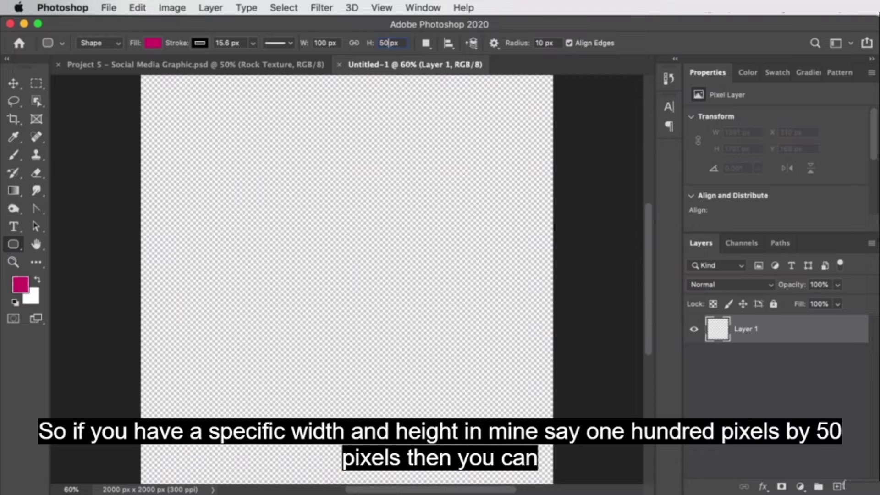
click(424, 44)
click(423, 42)
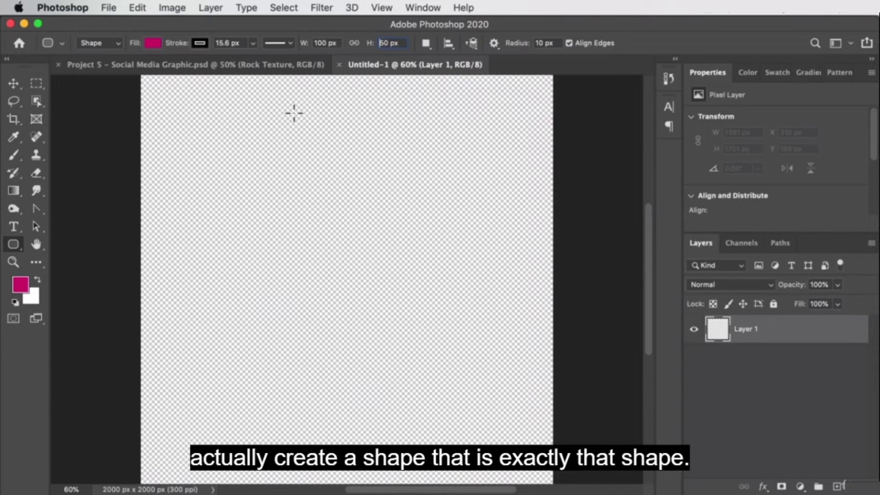
click(297, 201)
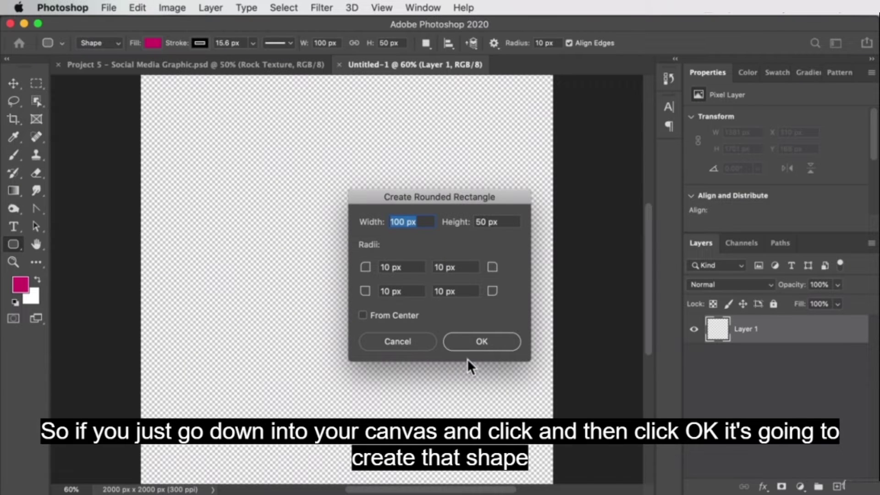
click(482, 346)
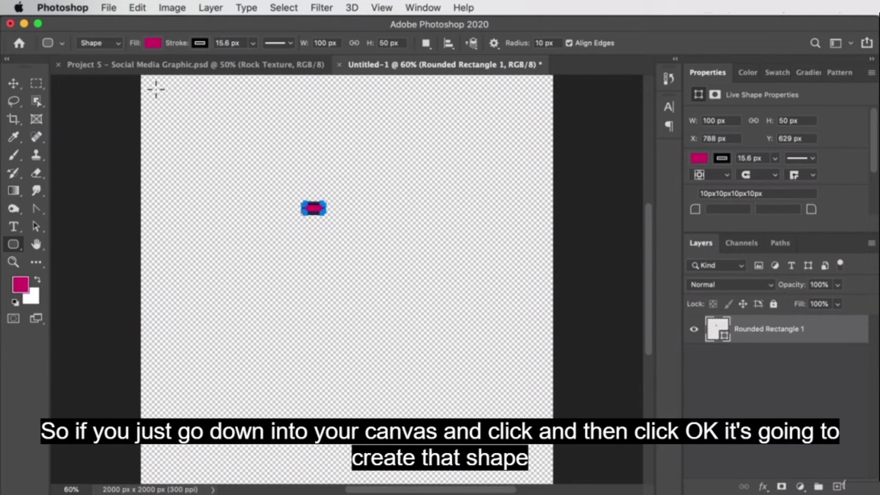
click(14, 83)
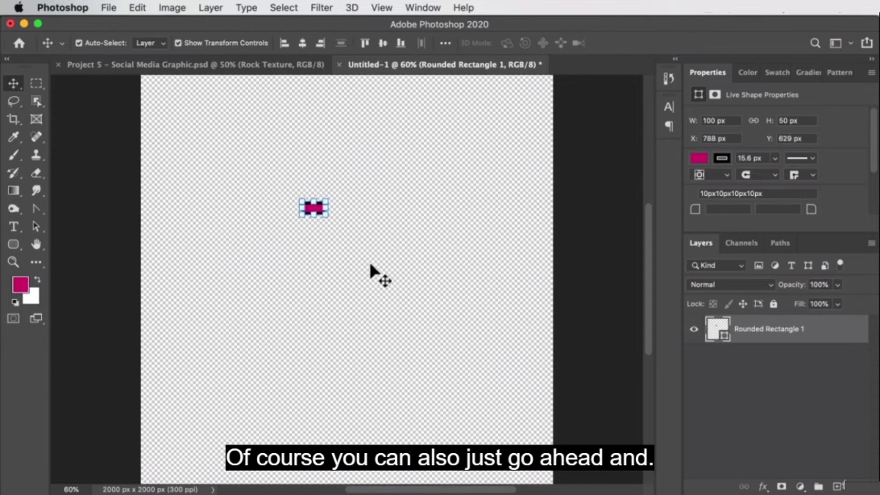
key(super+z)
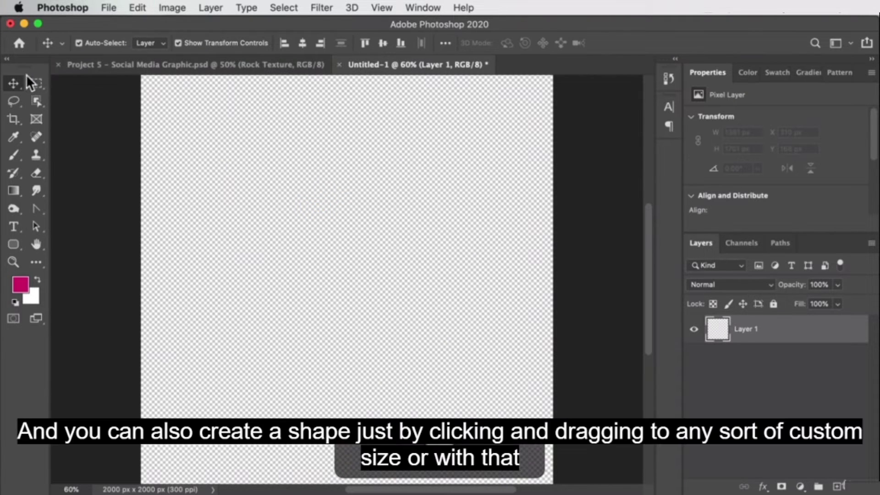
Step: Draw a freehand rounded rectangle about 1141 by 912 px near the middle of the canvas
click(14, 244)
drag(251, 157, 487, 344)
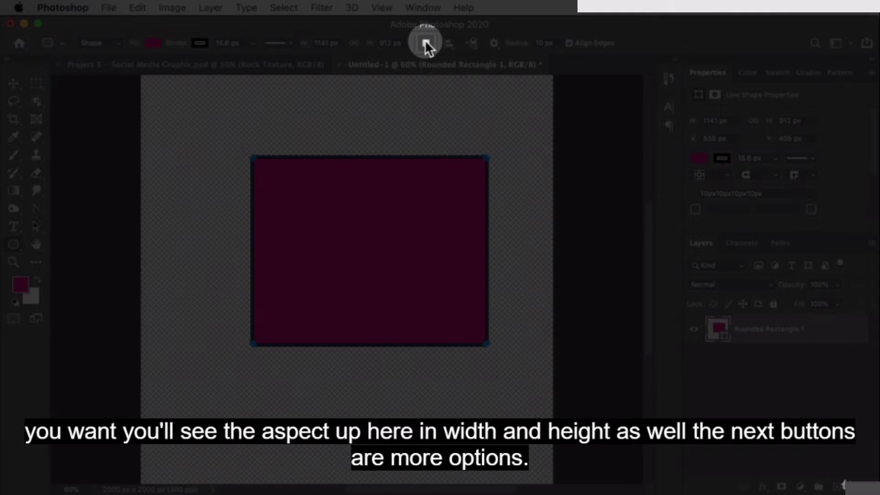
Step: In New Layer mode, draw a second rounded rectangle about 762 by 463 px overlapping the first one's upper-left corner, and undo it
click(426, 42)
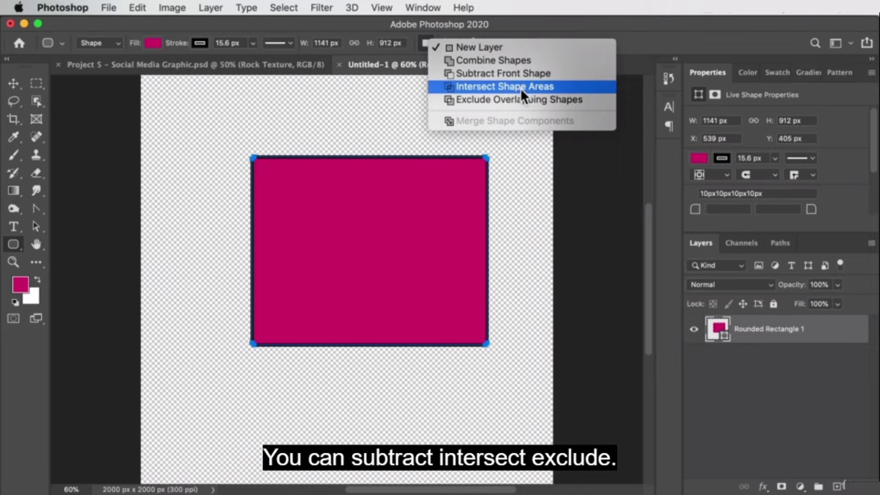
click(461, 47)
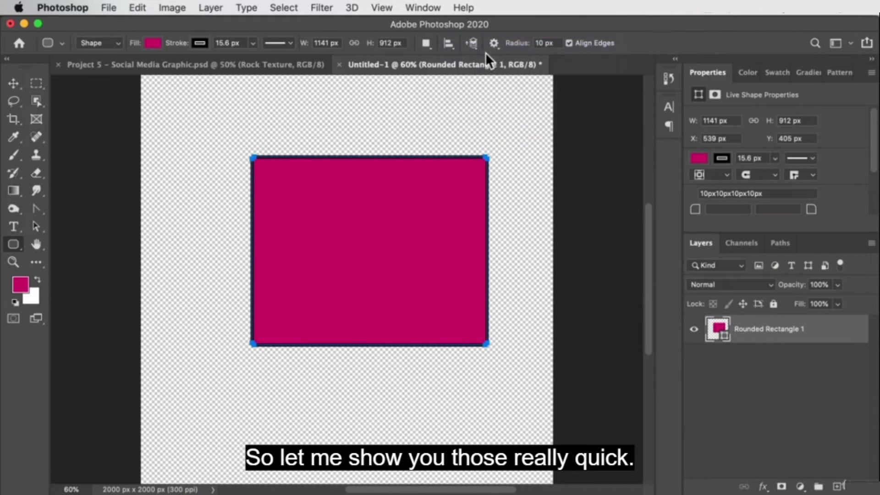
drag(233, 96, 388, 189)
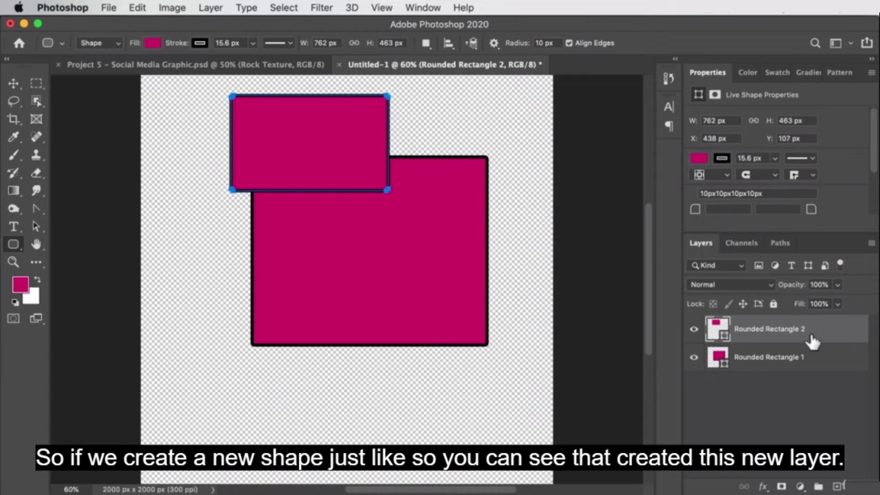
key(super+z)
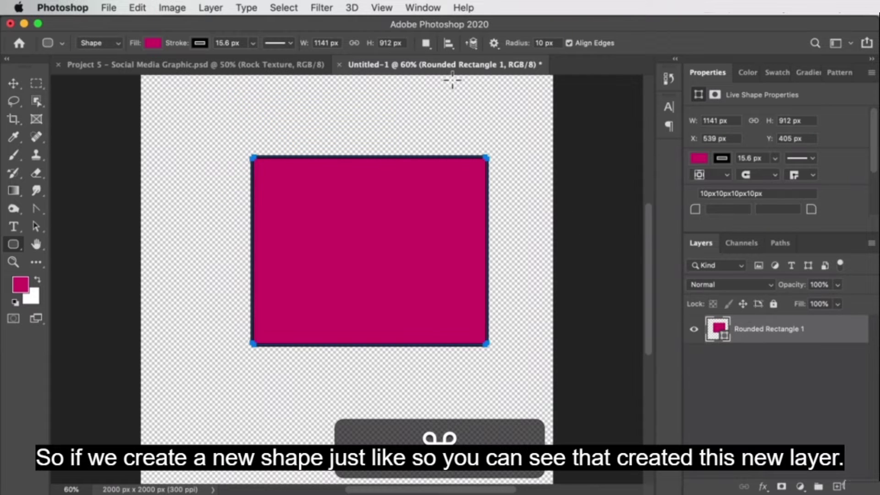
Step: Using Combine Shapes, add a rounded rectangle about 693 by 560 px over the large rectangle's upper-left corner, and switch to the Move tool
click(424, 43)
click(458, 61)
drag(190, 123, 333, 238)
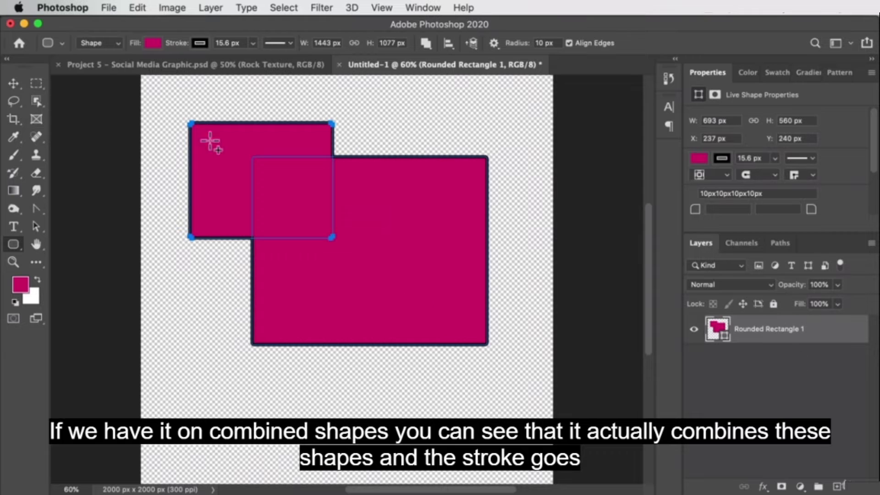
click(13, 83)
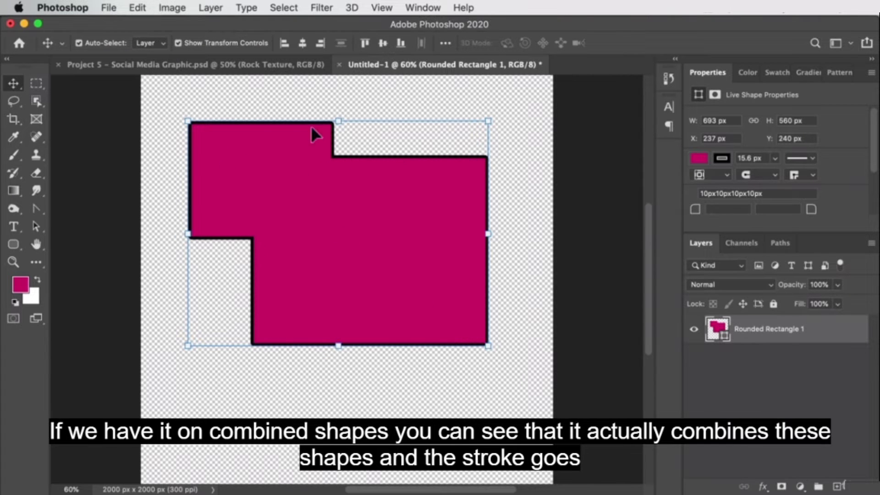
Step: Undo the combined rectangle, apply Subtract Front Shape to the large rounded rectangle, and undo the subtraction
key(super+z)
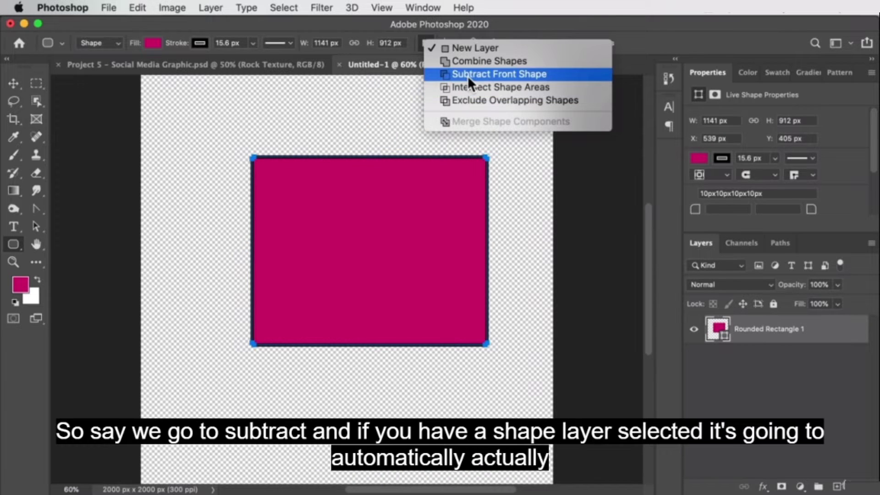
click(466, 75)
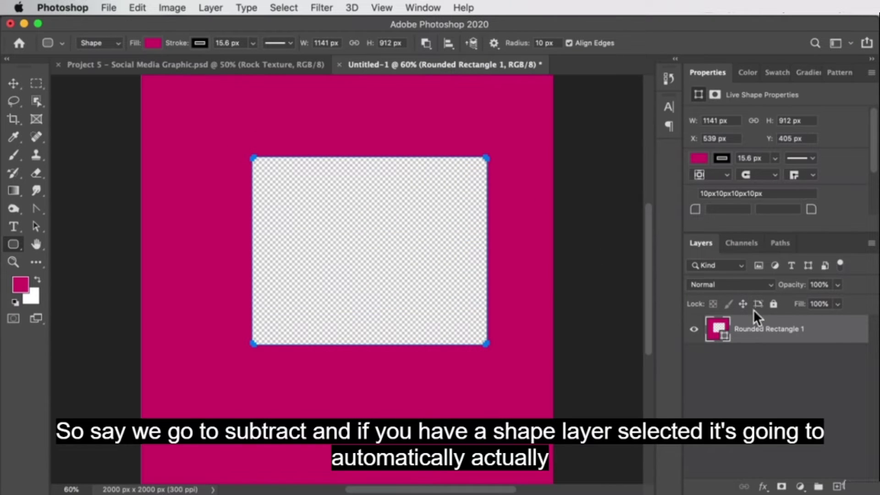
key(super+z)
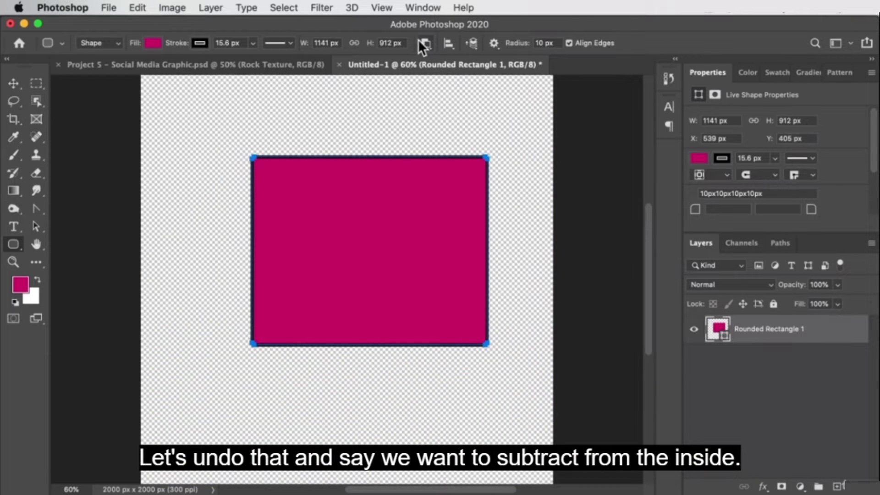
Step: Using Subtract Front Shape, cut a rounded rectangle about 390 by 269 px out of the large rectangle's interior, and undo it
drag(338, 227, 417, 281)
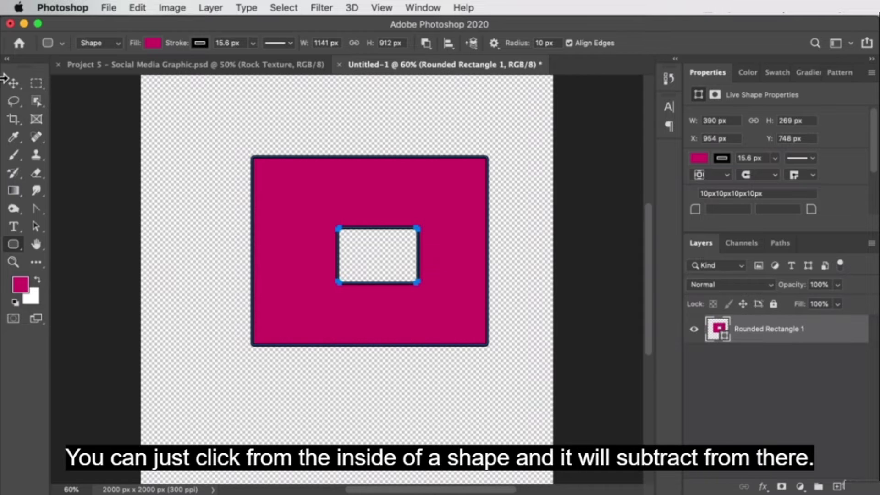
click(13, 83)
key(ctrl+z)
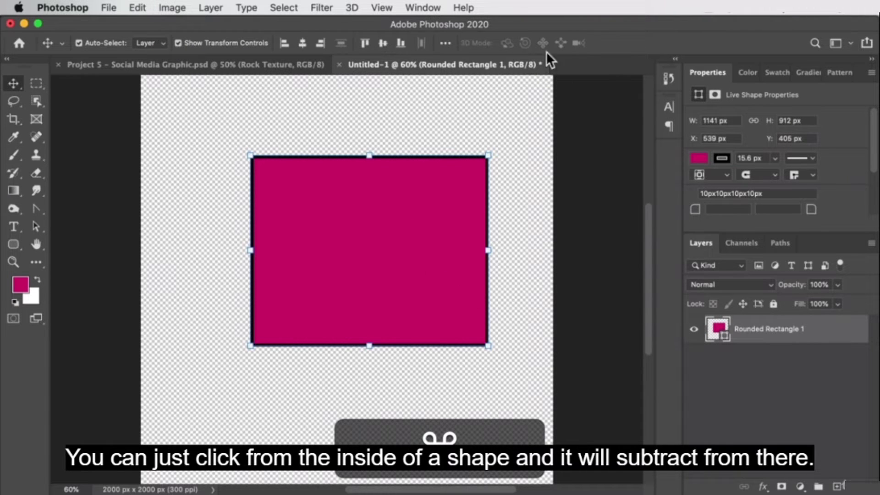
Step: Using Intersect Shape Areas, draw a rounded rectangle about 914 by 684 px over the large rectangle's upper-left corner, and undo it
click(13, 244)
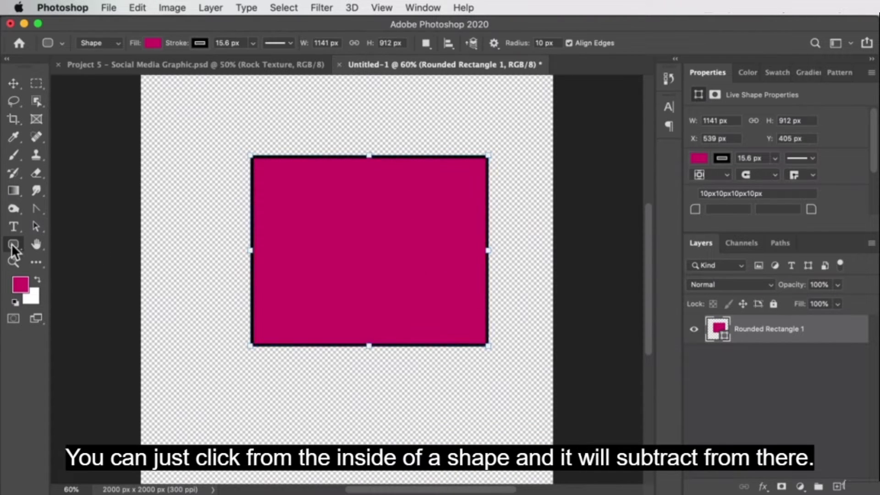
click(418, 40)
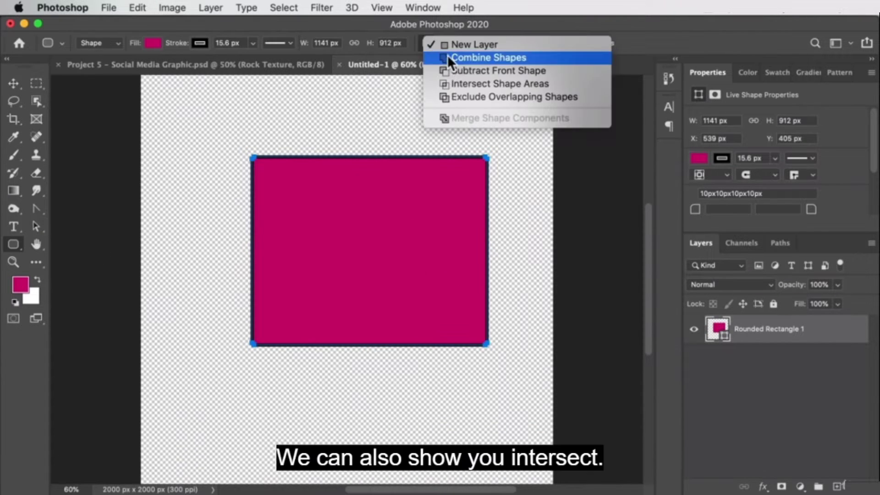
click(471, 83)
drag(169, 100, 357, 239)
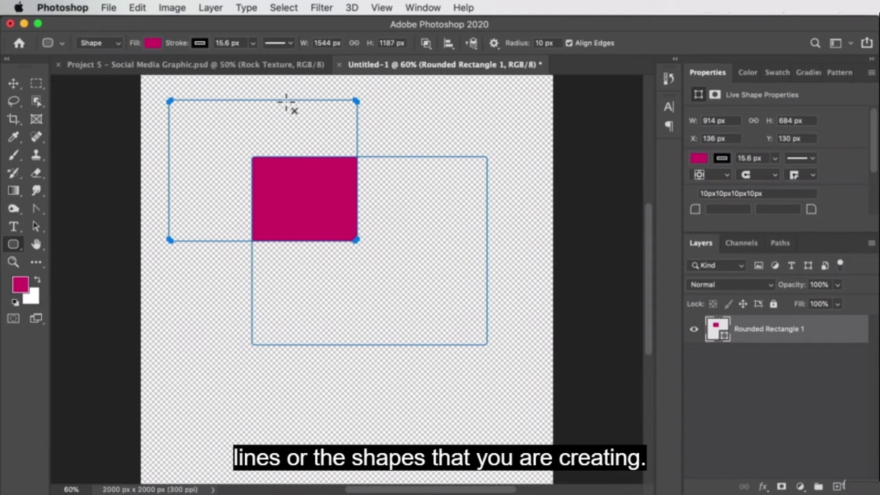
key(super+z)
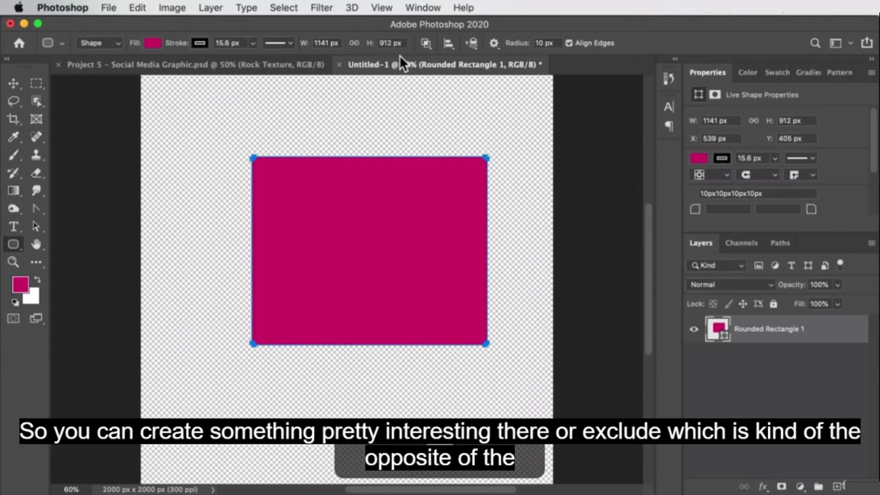
Step: Using Exclude Overlapping Shapes, draw a rounded rectangle about 775 by 595 px over the large one's upper-left corner, and undo it
click(425, 43)
click(483, 98)
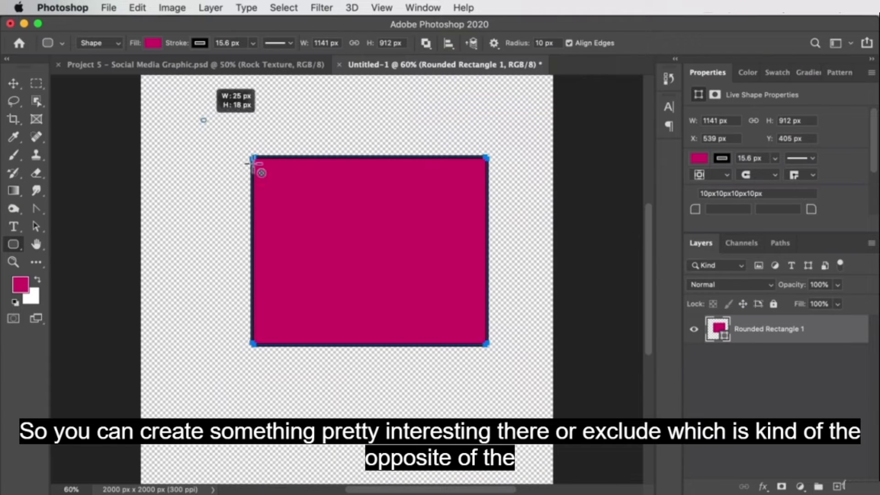
drag(202, 120, 361, 240)
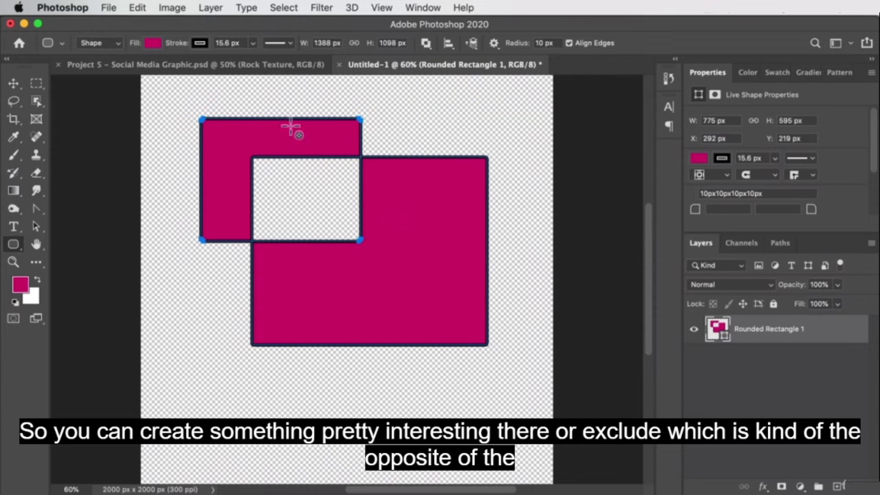
click(11, 83)
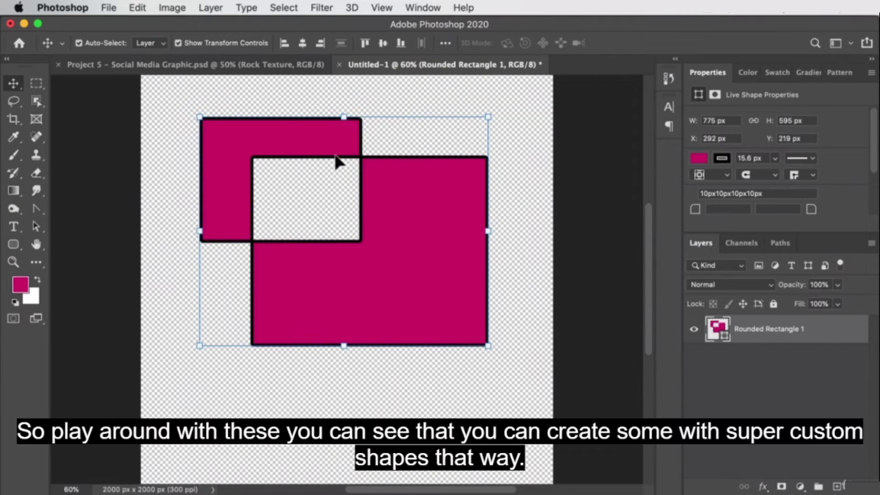
drag(417, 199, 438, 232)
key(super+z)
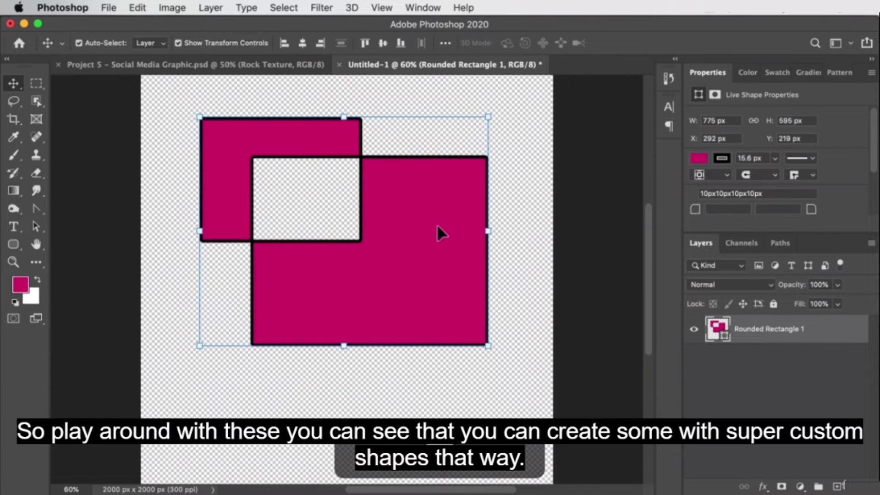
key(super+z)
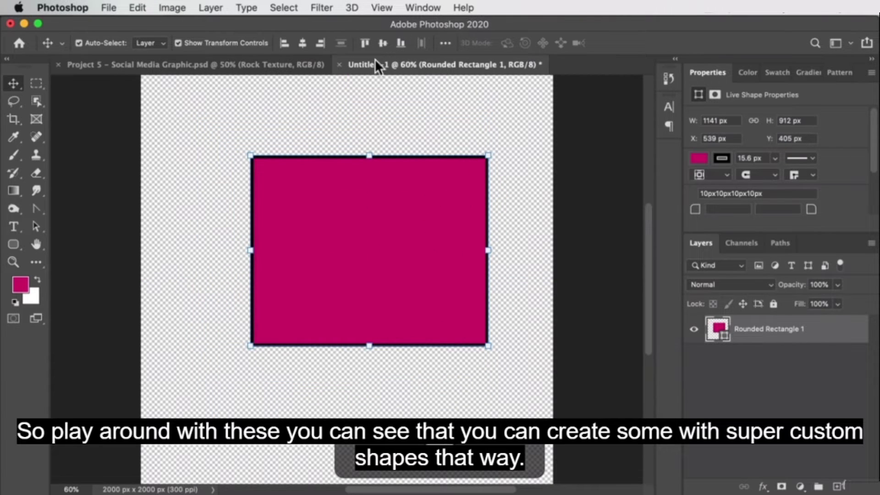
Step: Set the corner radius to 50 px and draw a second rounded rectangle about 1515 by 1155 px overlapping the first
click(11, 244)
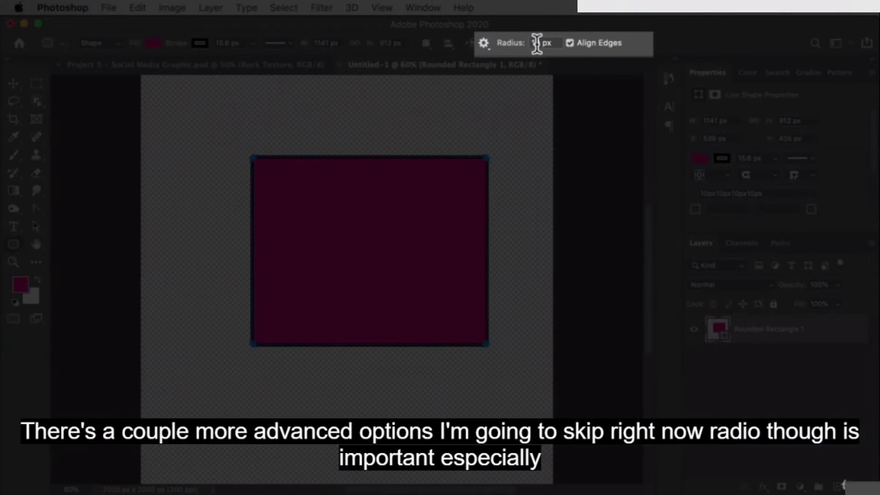
double_click(537, 42)
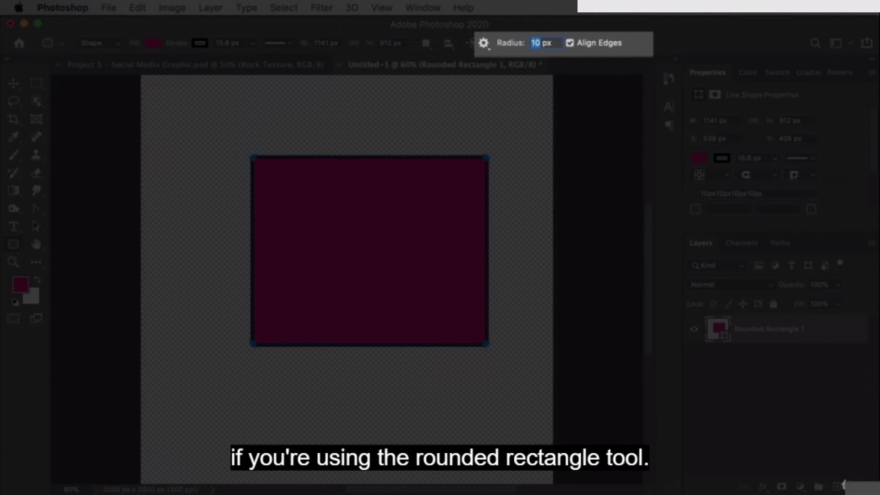
text(50)
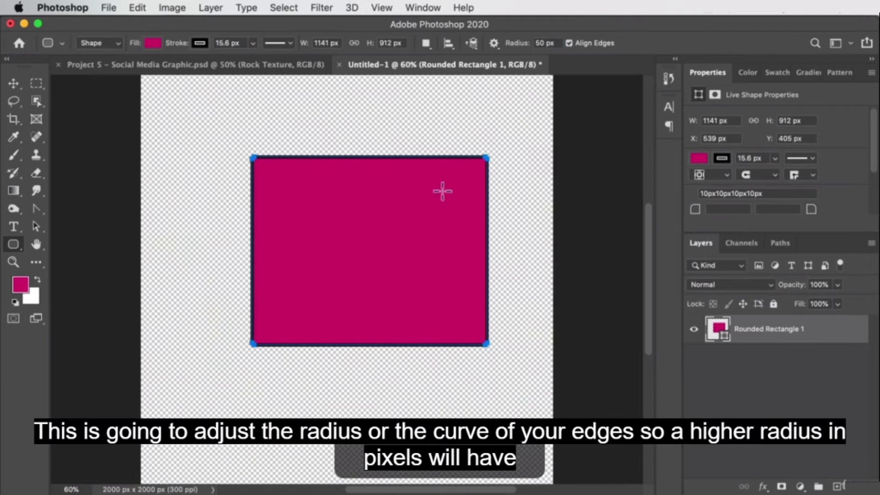
drag(150, 86, 461, 323)
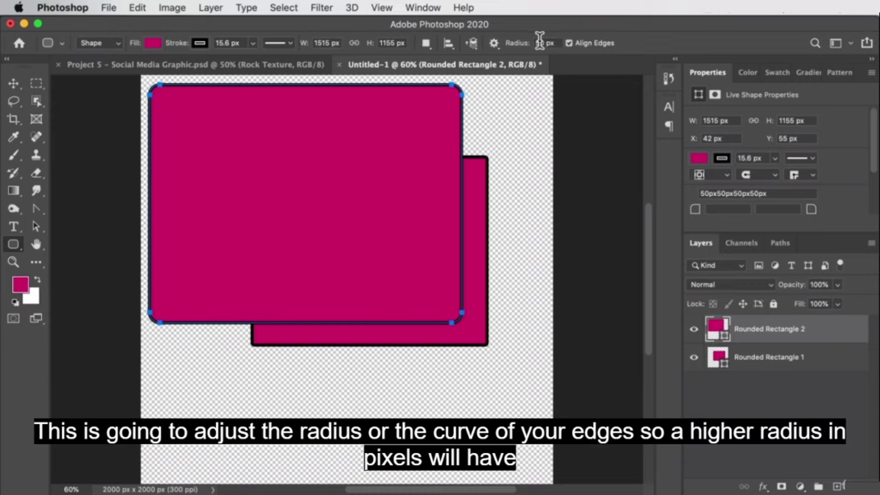
click(13, 83)
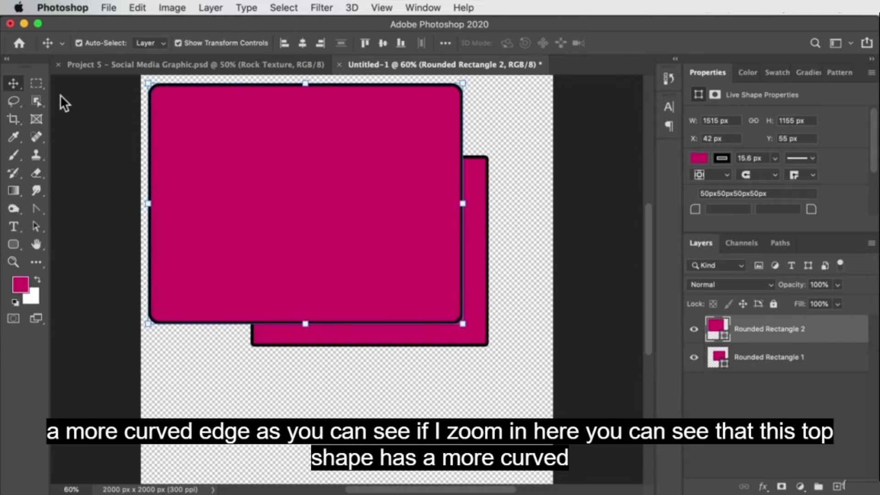
Step: Examine the upper-right corners of both rounded rectangles up close to compare their corner radii
key(z)
drag(507, 153, 507, 295)
click(365, 172)
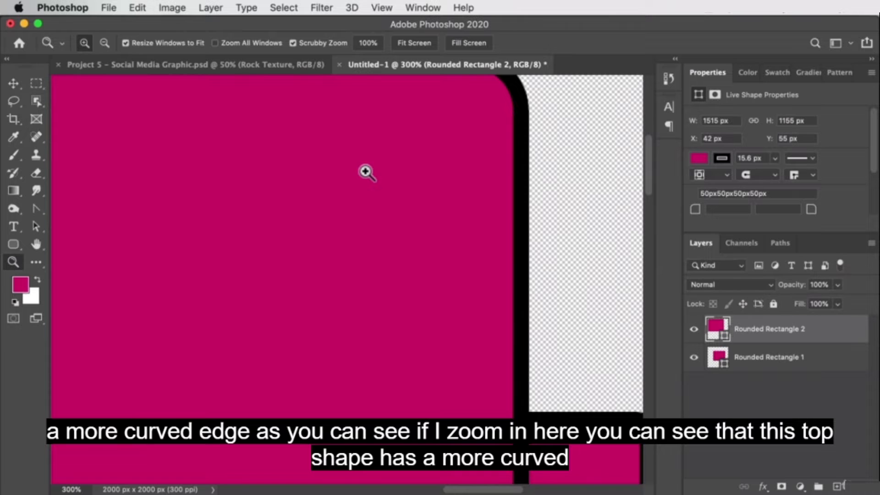
alt+click(496, 198)
key(v)
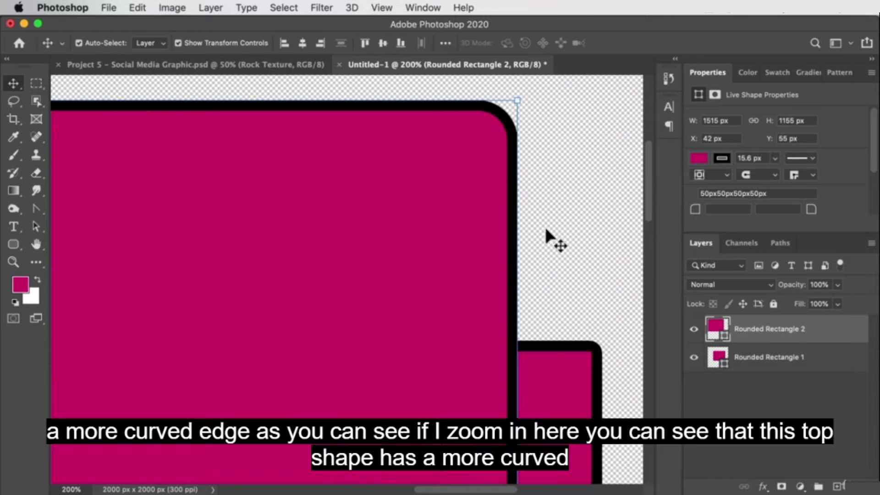
click(14, 246)
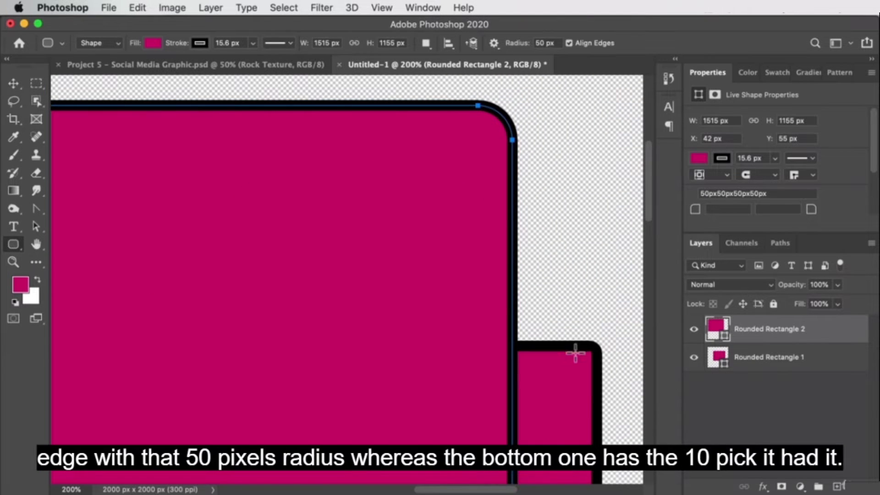
key(v)
click(562, 366)
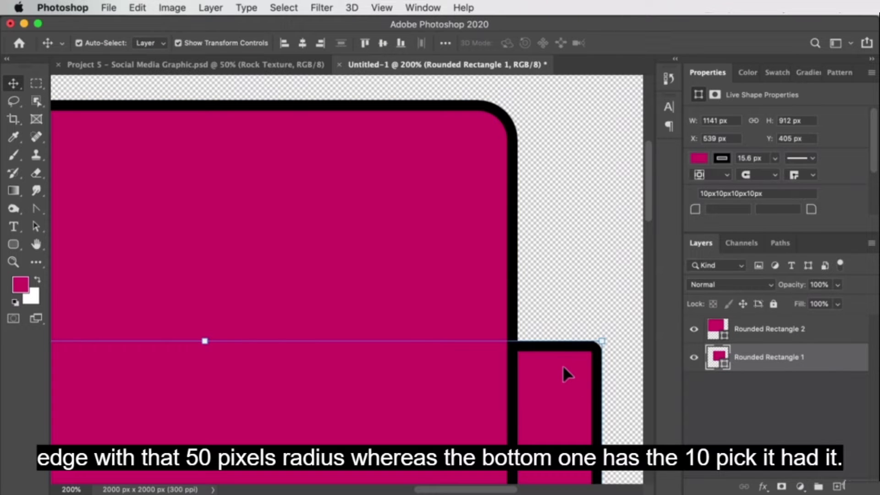
key(u)
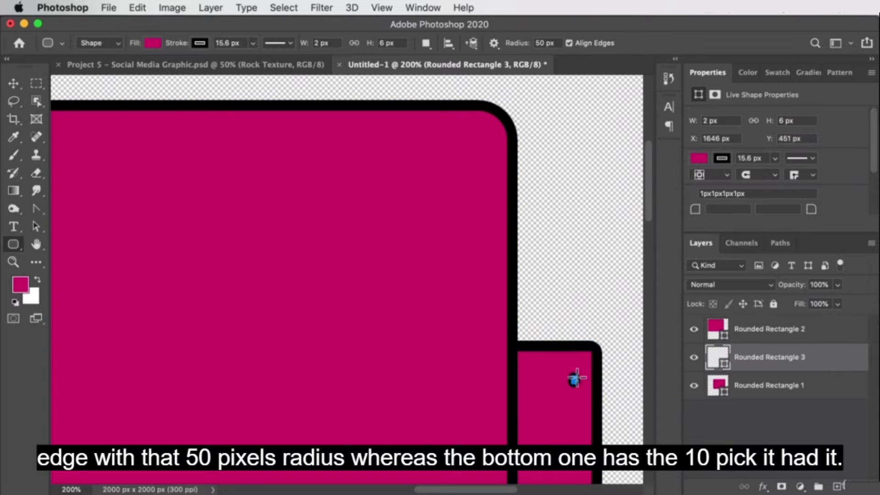
key(z)
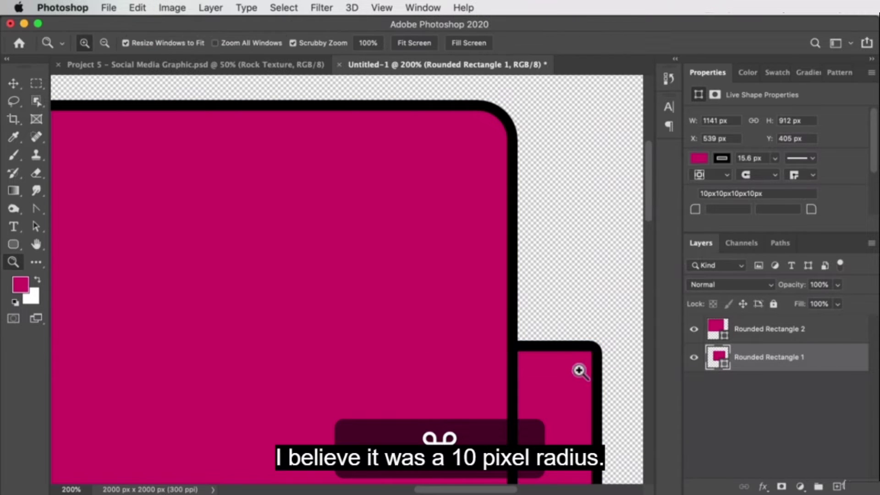
Step: Delete the smaller rounded rectangle and move the larger one toward the canvas centre, to about X 327 px, Y 324 px
alt+click(537, 350)
alt+click(356, 329)
drag(471, 377, 507, 240)
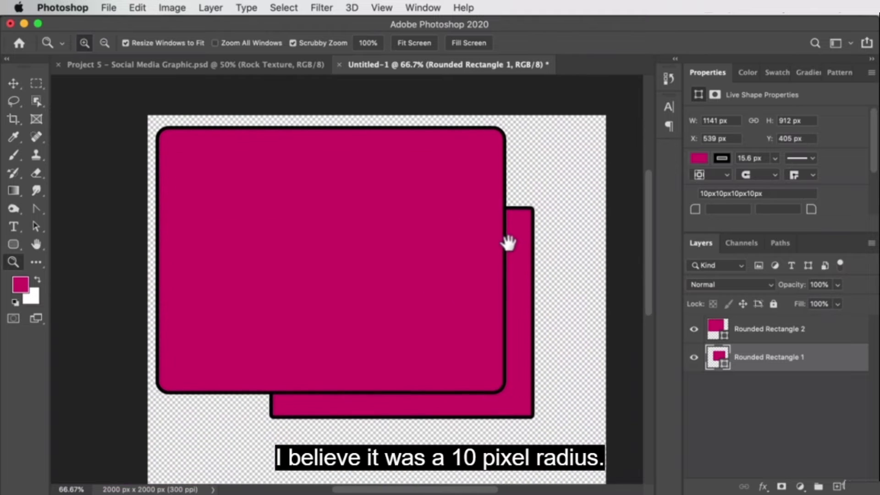
key(v)
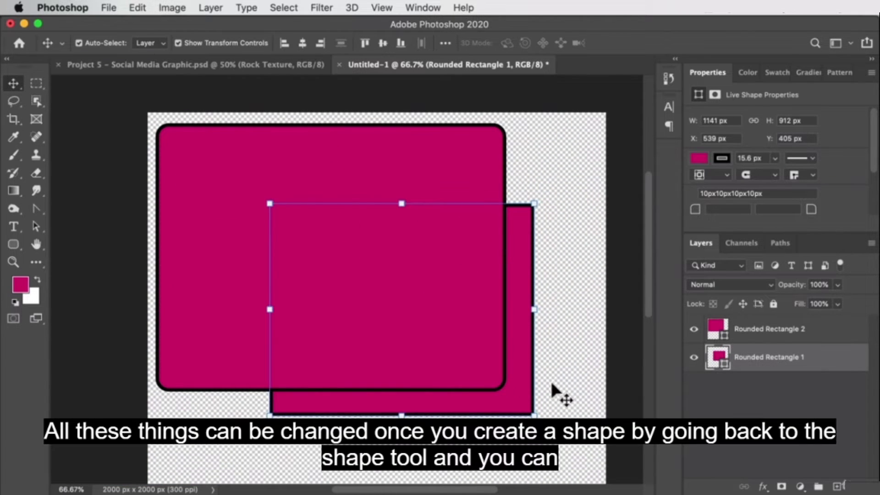
key(Delete)
drag(305, 221, 369, 282)
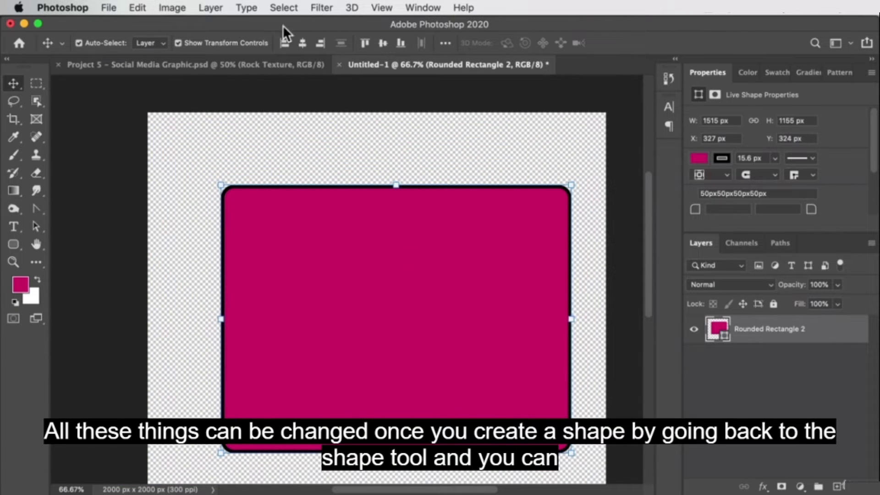
Step: Increase the remaining rounded rectangle's stroke width to about 86.55 px
click(14, 244)
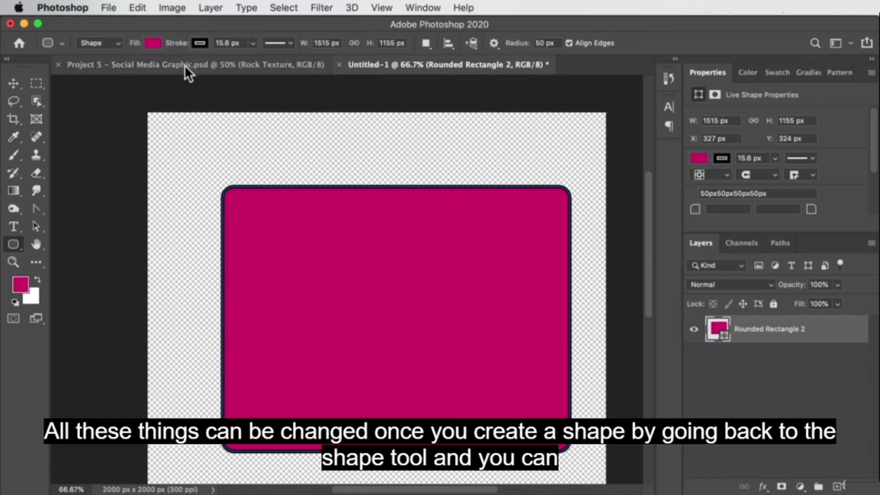
click(252, 43)
drag(250, 57, 271, 58)
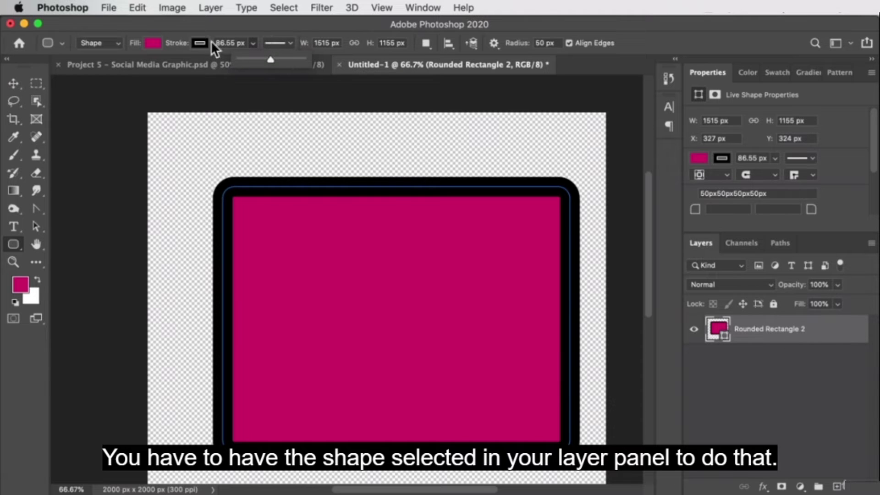
Step: Try the dashed stroke style on the rounded rectangle, and switch its stroke to the dotted style
click(279, 43)
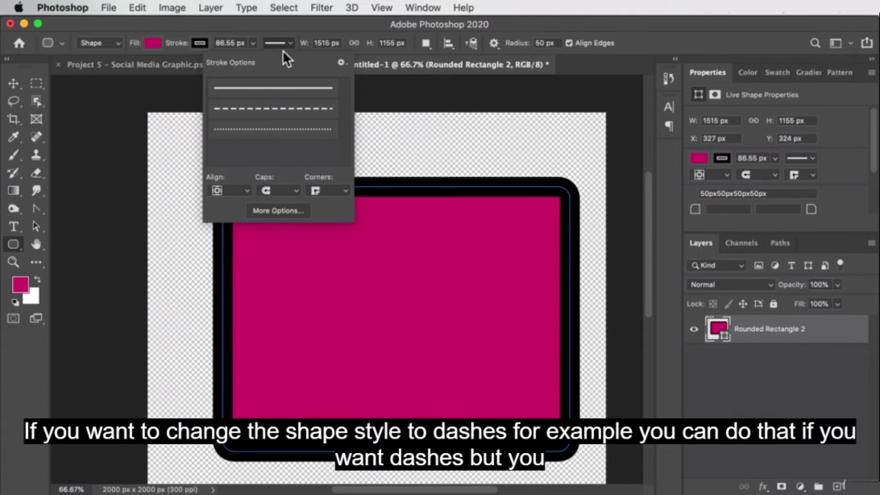
click(289, 110)
click(280, 129)
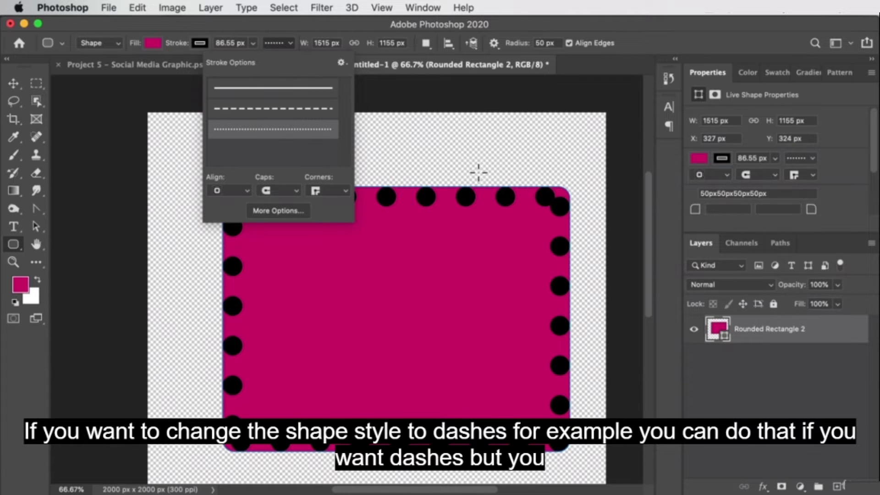
click(302, 37)
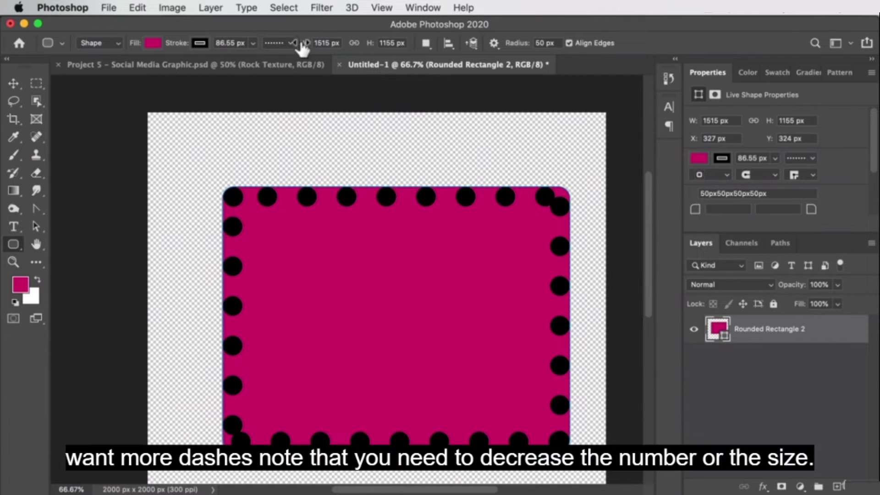
Step: Reduce the rounded rectangle's stroke width to about 34.70 px
click(253, 43)
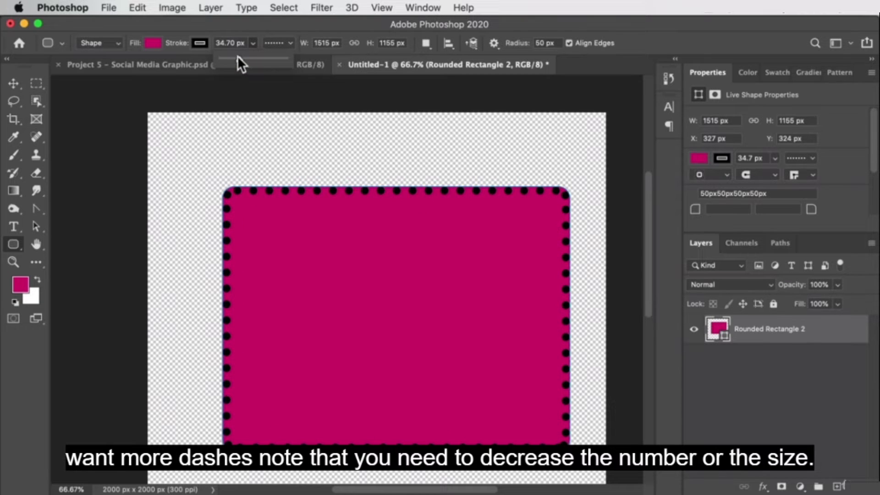
Step: Try a gap of 5 between the stroke's dots in the detailed stroke settings
click(284, 41)
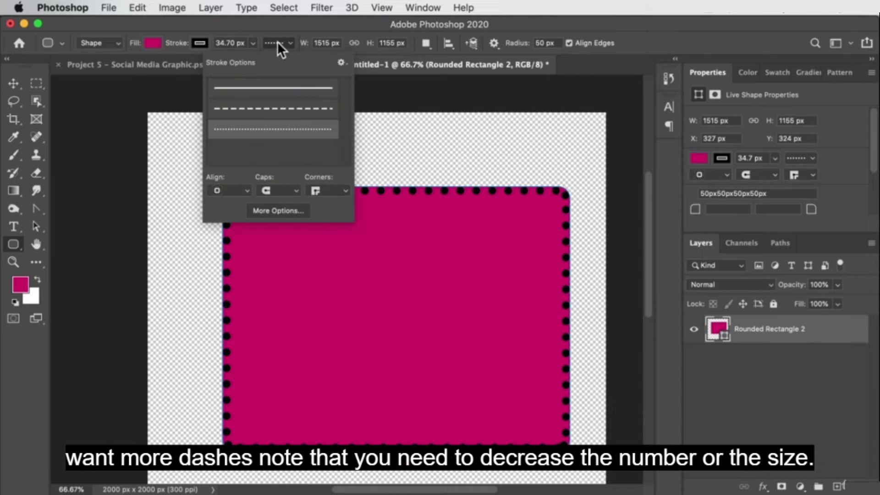
click(287, 211)
mouse_move(475, 199)
mouse_down()
mouse_move(643, 33)
mouse_move(682, 47)
mouse_move(674, 20)
mouse_up()
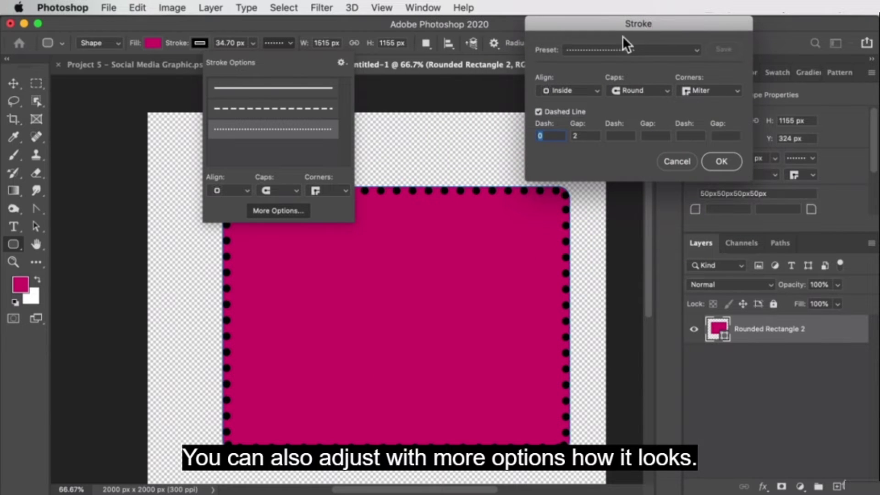
click(582, 135)
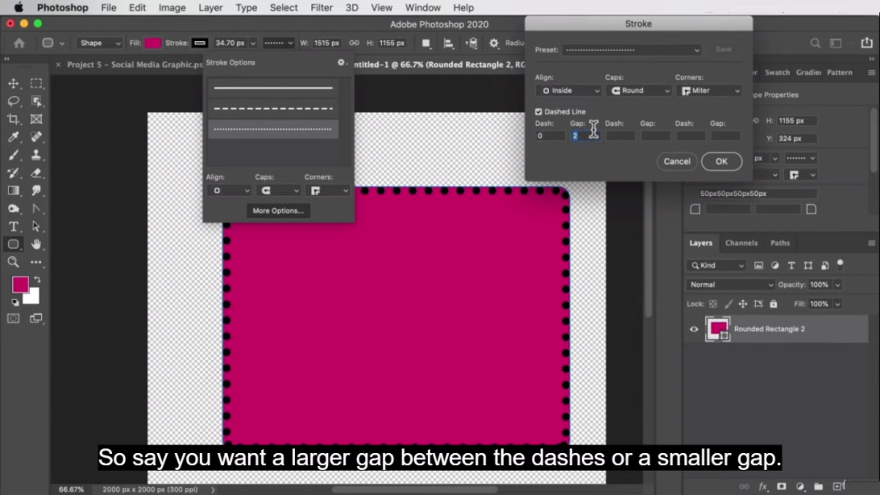
key(BackSpace)
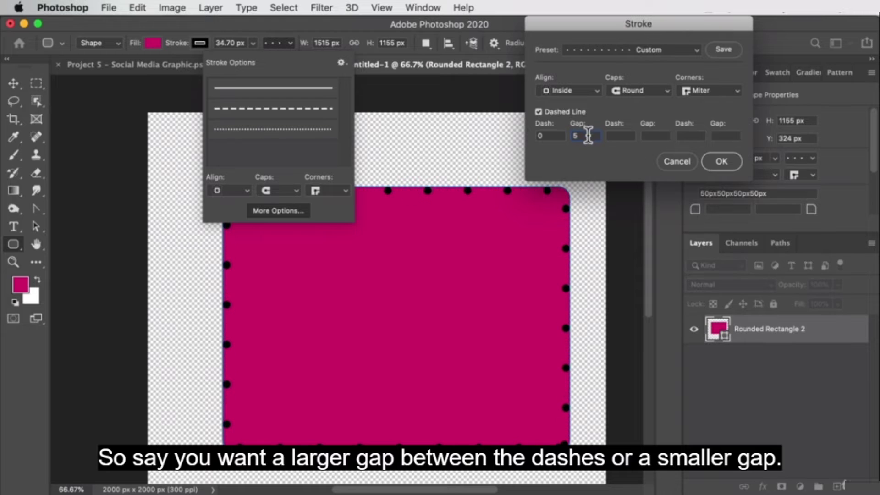
Step: Try a custom stroke pattern of dash 2, gap 1, dash 2, gap 1
click(557, 135)
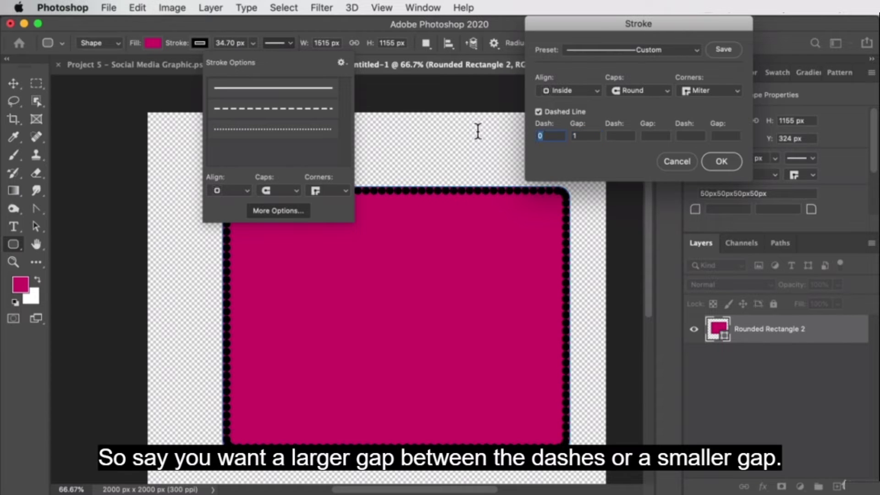
text(2)
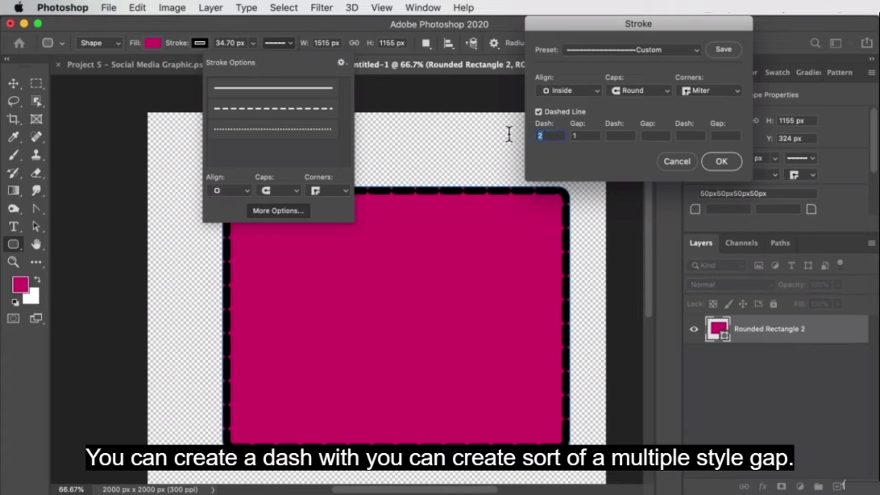
click(615, 135)
text(2)
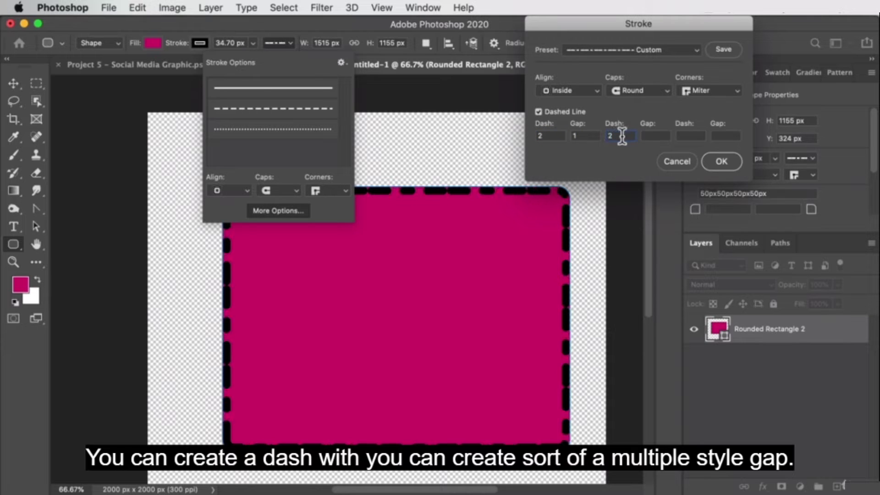
key(Tab)
text(1)
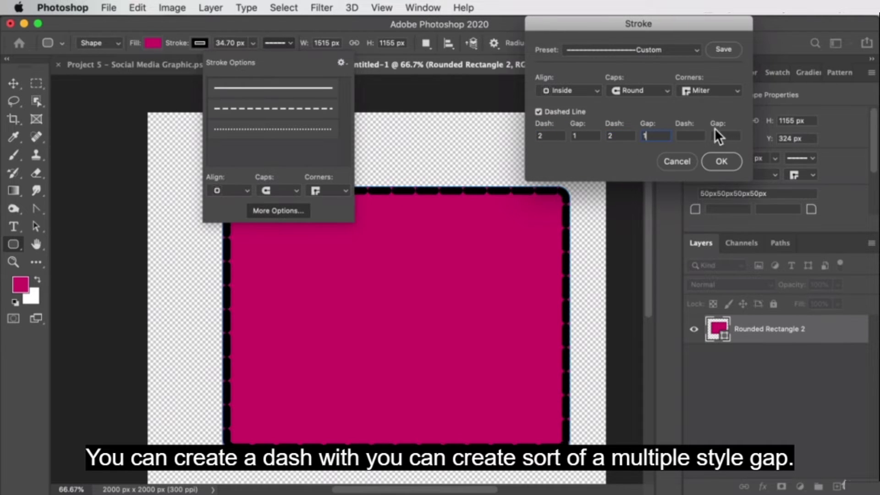
Step: Widen both gaps of the trial pattern to 5 and shorten its second dash to 1
click(591, 135)
text(5)
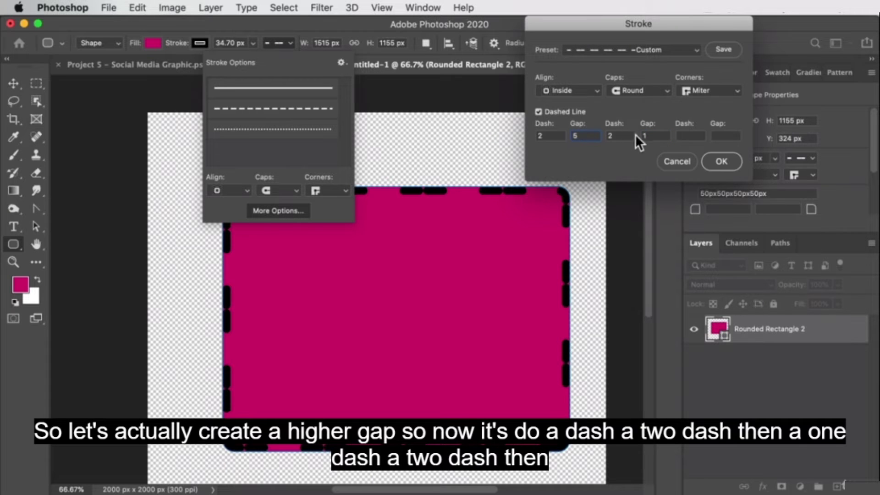
click(647, 135)
text(5)
click(625, 134)
text(1)
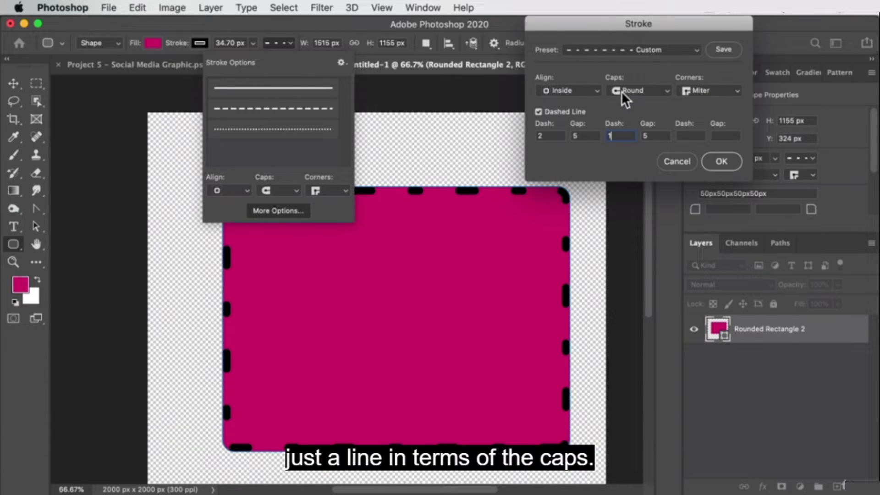
Step: Look at the stroke alignment choices, discard the custom dash pattern, and inspect the dots along the shape's upper edge
click(570, 86)
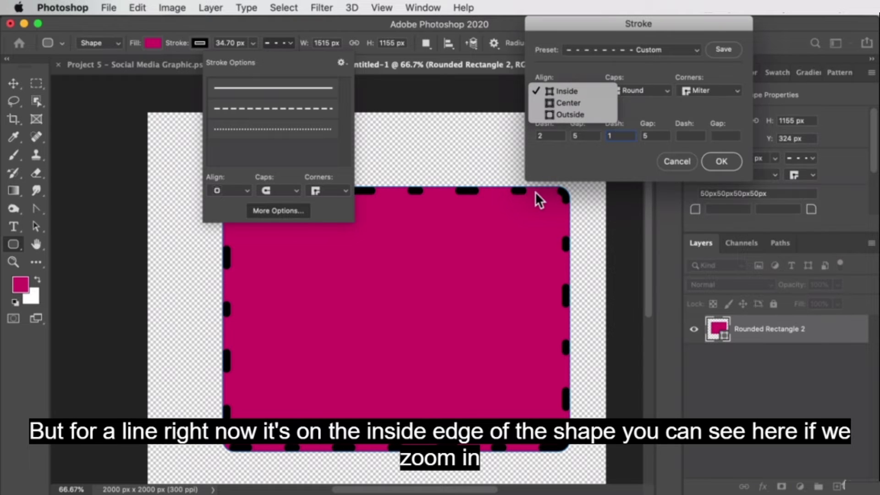
click(664, 155)
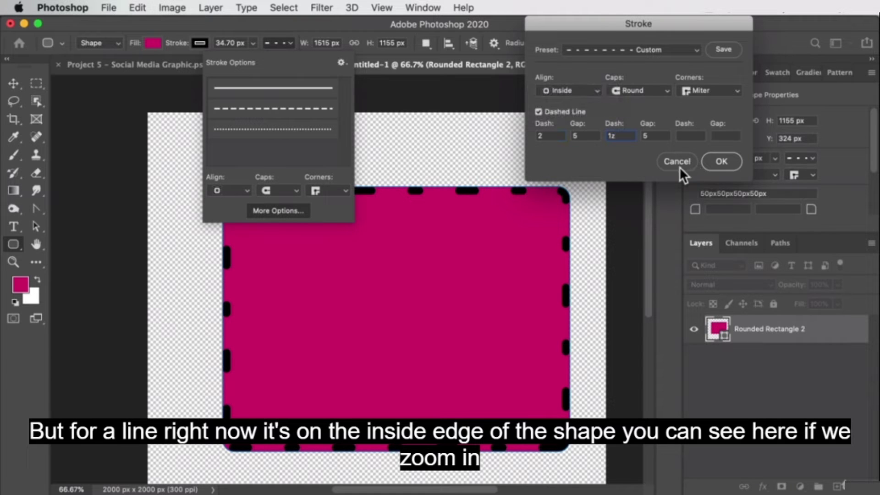
key(Tab)
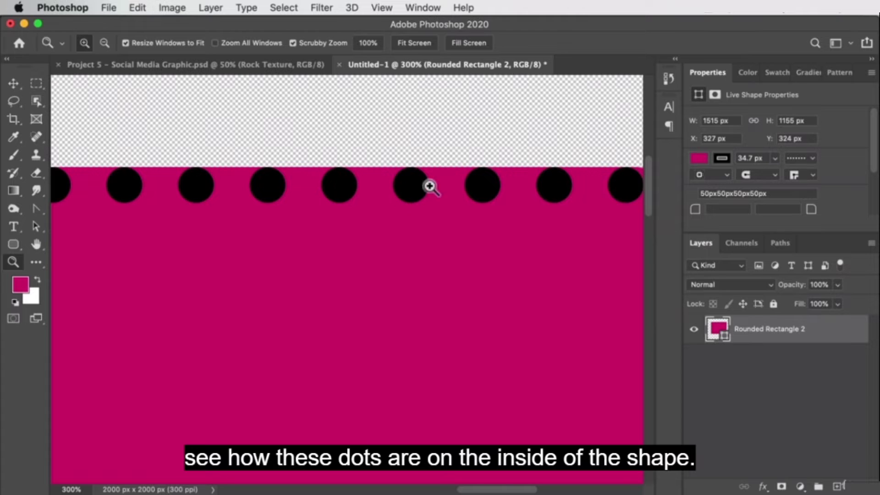
Step: Try centring the dotted stroke on the rounded rectangle's edge, and set its alignment to outside
click(13, 245)
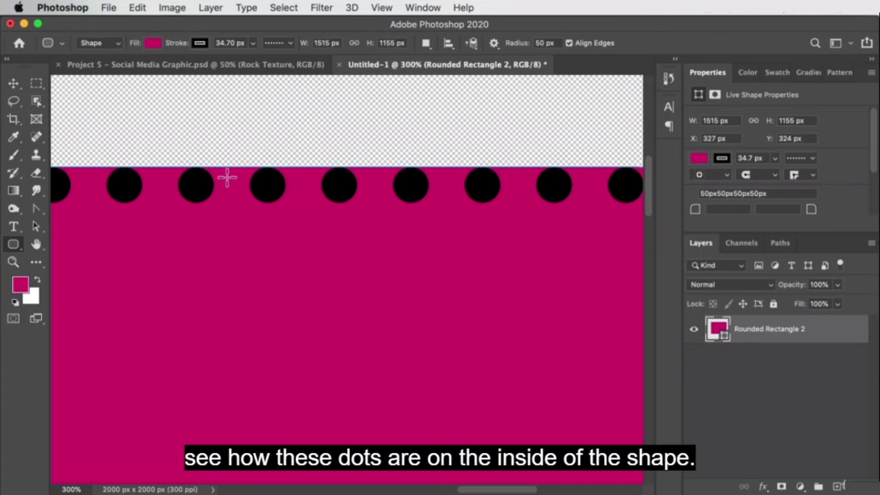
click(287, 44)
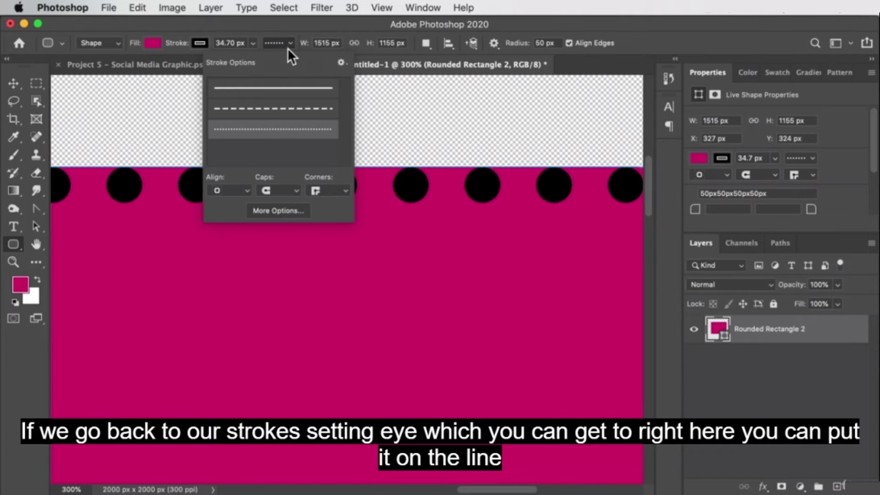
click(295, 214)
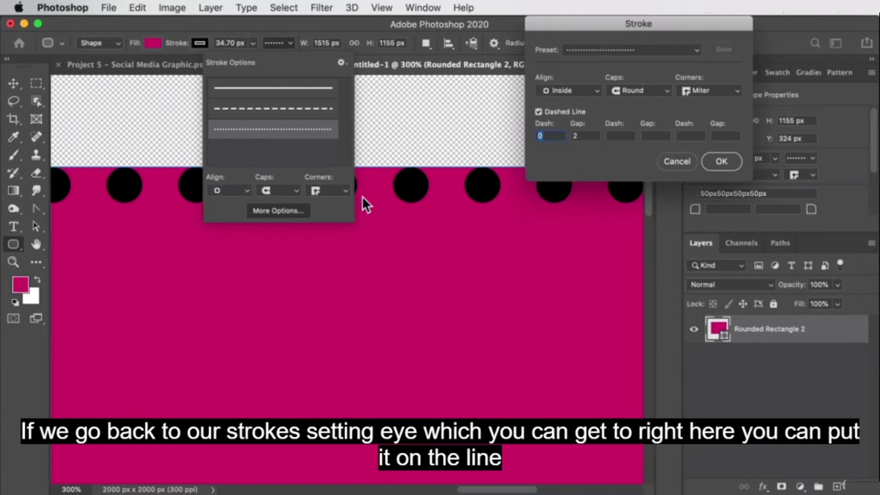
click(671, 162)
click(230, 190)
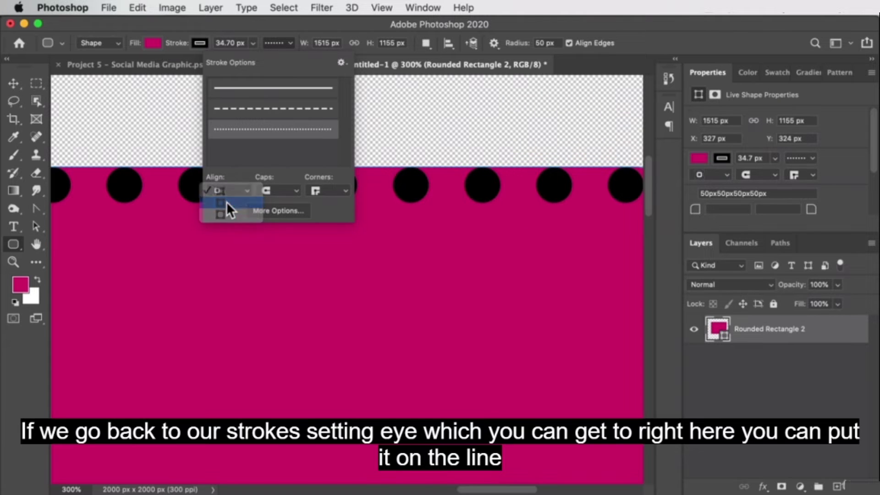
click(226, 202)
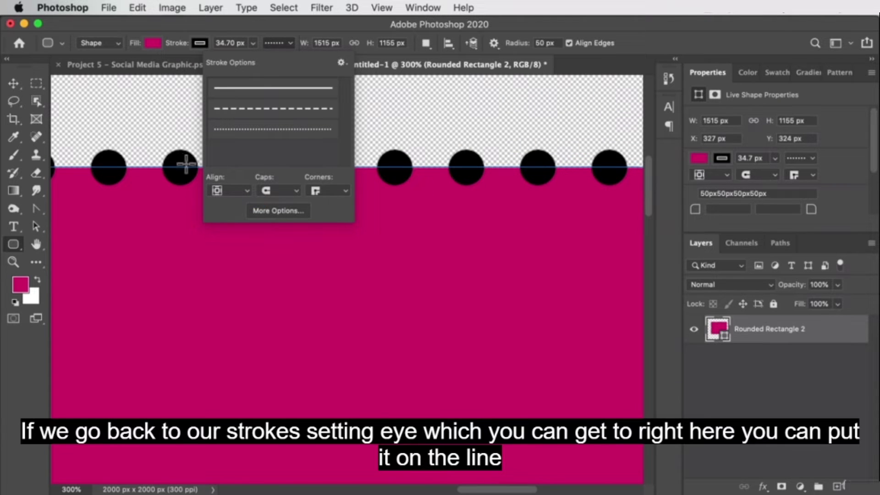
click(222, 185)
click(225, 201)
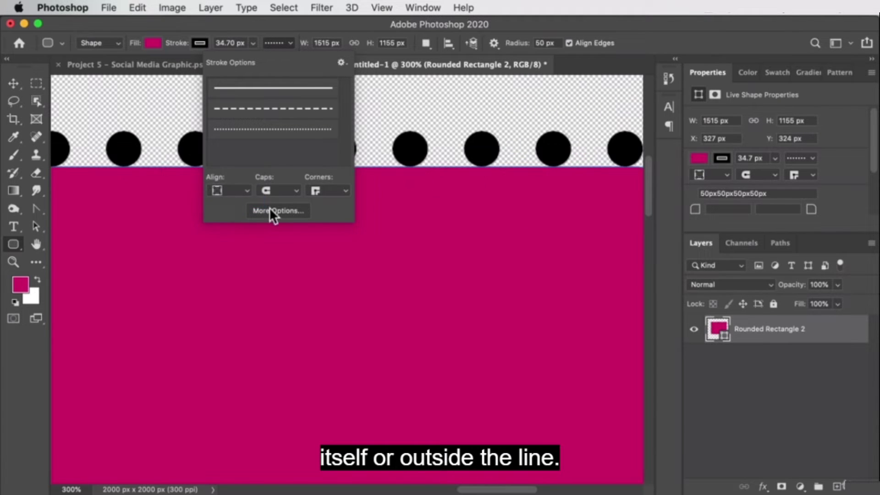
Step: View the whole rounded rectangle to check the dots running outside its edge
click(13, 83)
key(z)
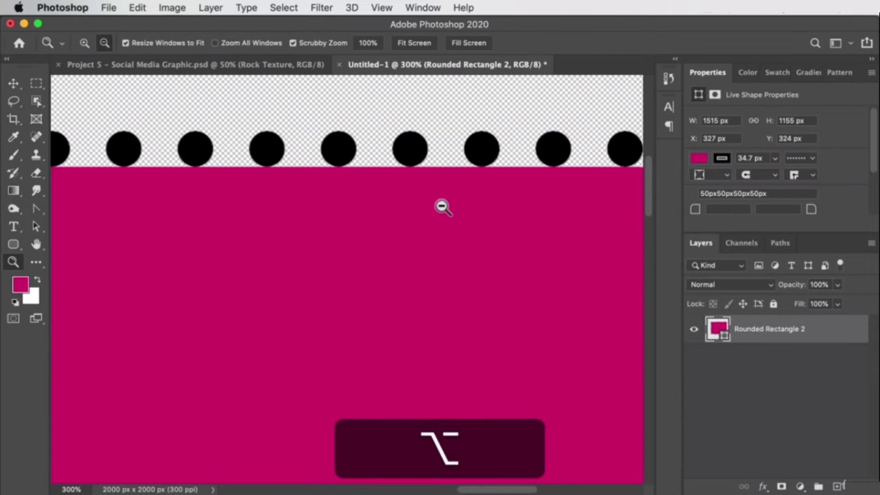
alt+click(442, 207)
alt+click(389, 352)
drag(349, 346, 472, 276)
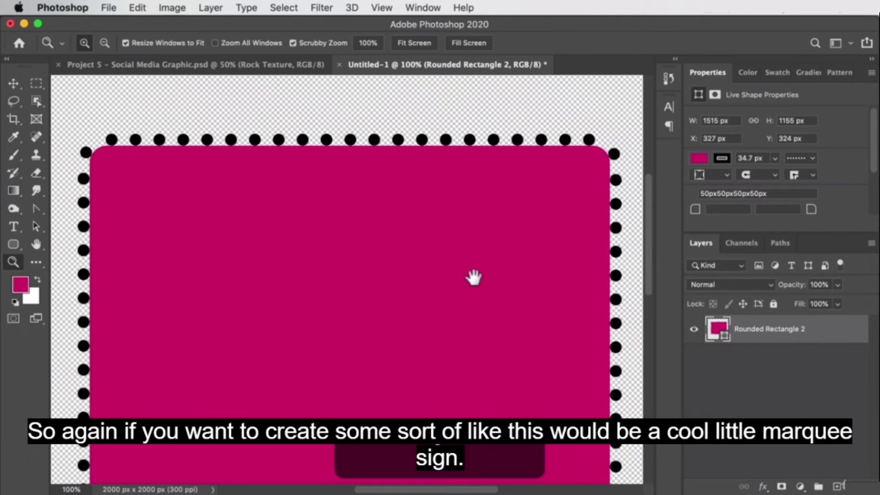
alt+click(433, 285)
key(v)
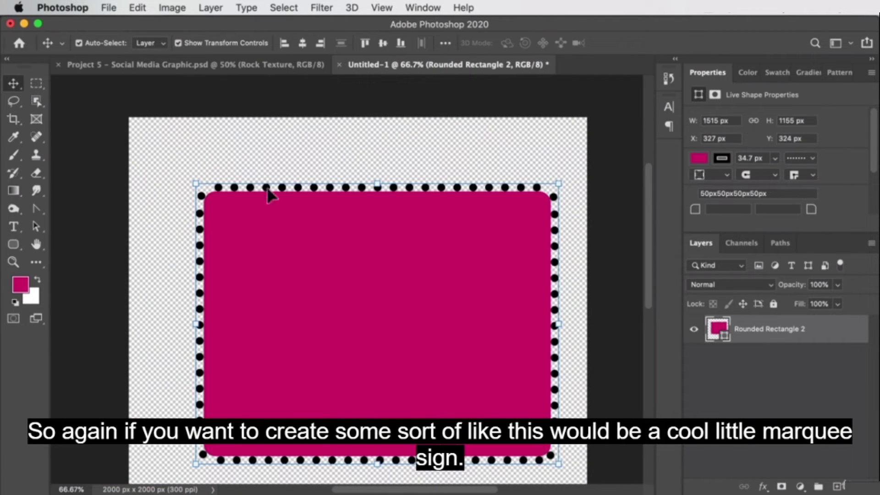
Step: Change the rounded rectangle's stroke colour from black to a bright, saturated yellow
click(14, 244)
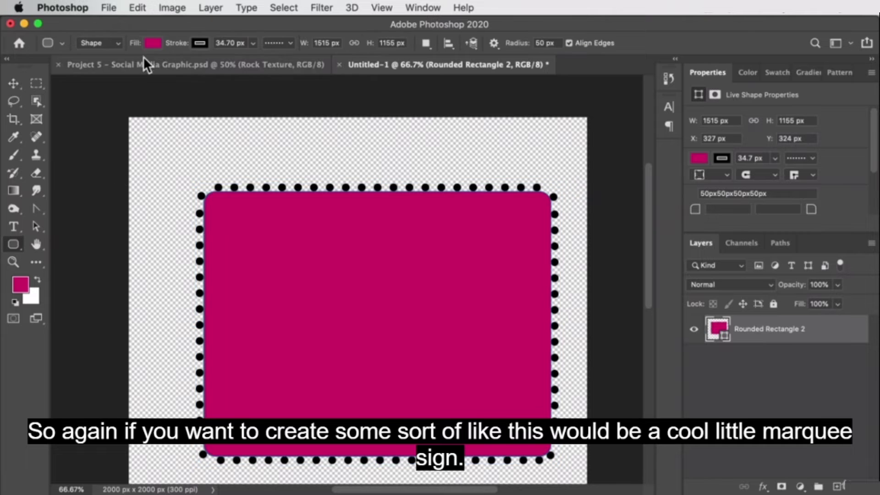
click(201, 42)
click(285, 70)
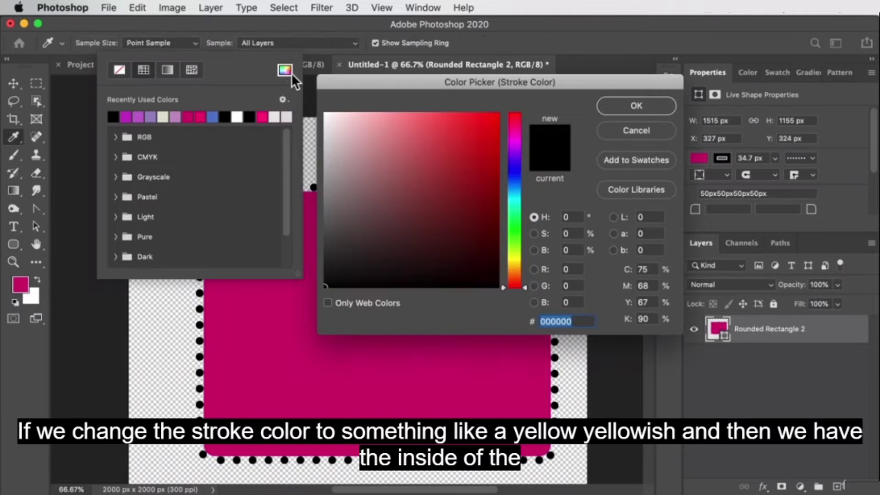
click(515, 269)
drag(515, 265, 515, 260)
click(498, 113)
click(645, 104)
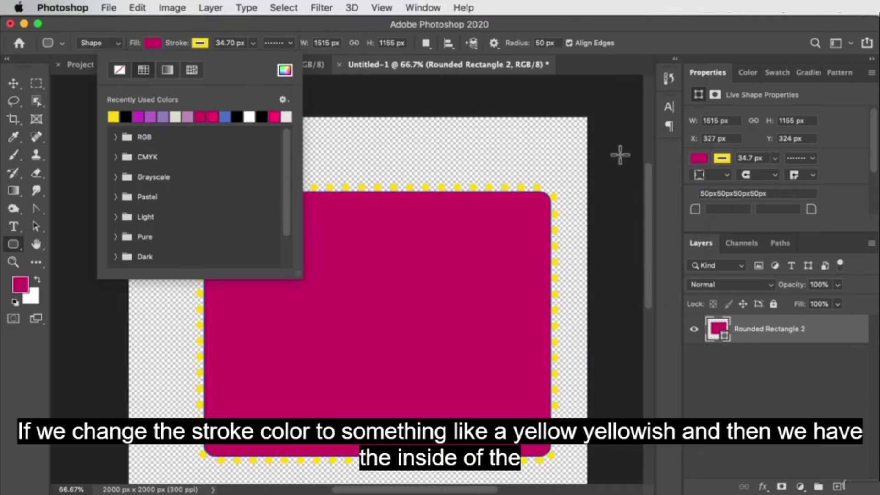
Step: Try a cream fill on the rounded rectangle, and switch its fill to the recently used light grey
click(13, 83)
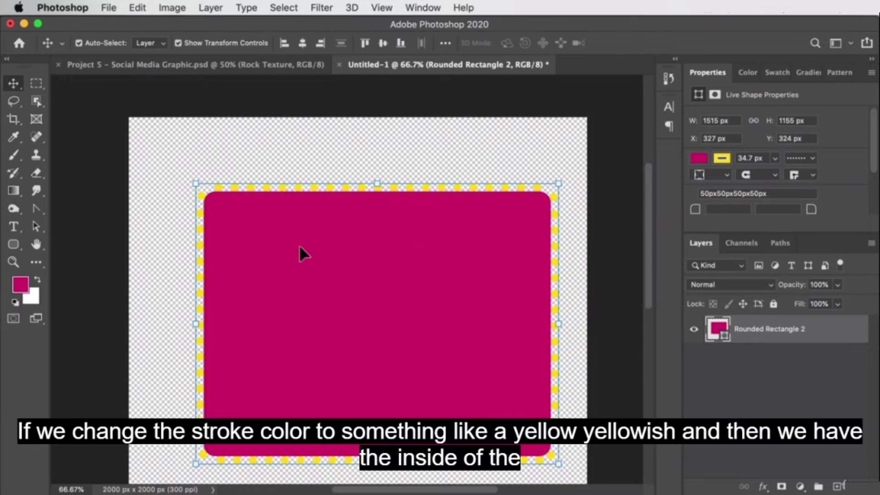
click(13, 245)
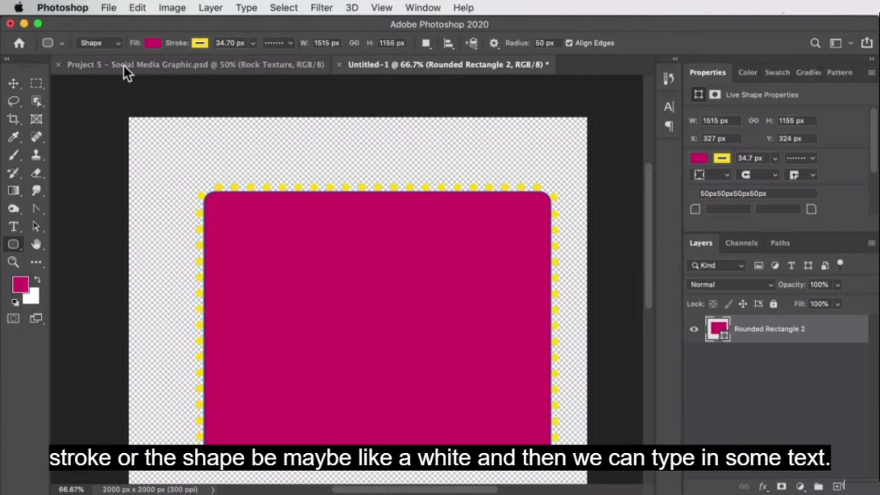
click(153, 42)
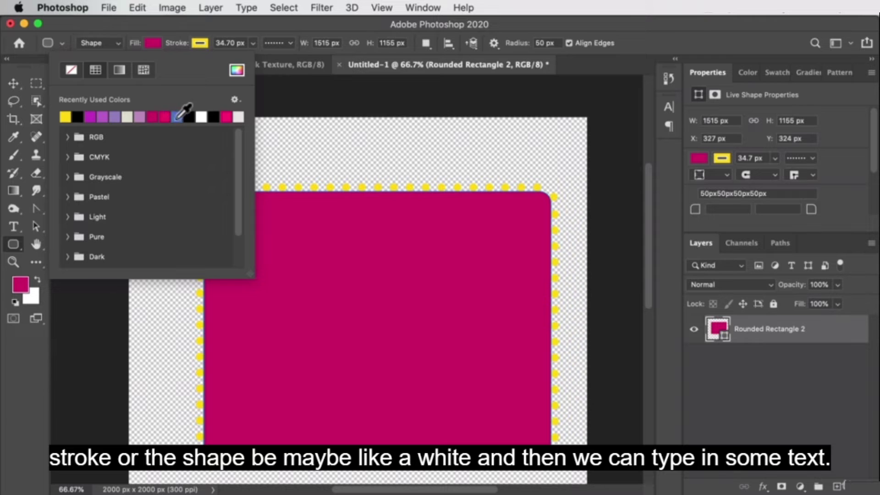
click(127, 117)
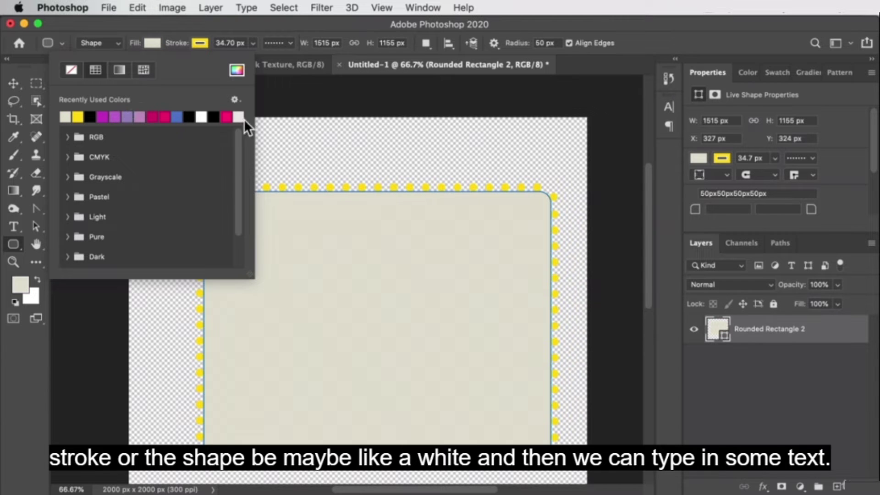
click(242, 118)
click(13, 83)
click(293, 130)
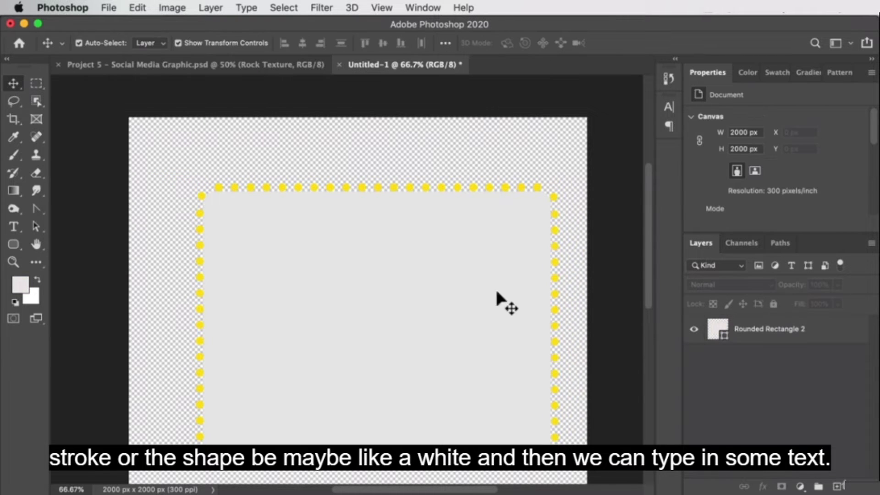
Step: Add a black Solid Color fill layer and place it beneath the rounded rectangle as the background
click(800, 486)
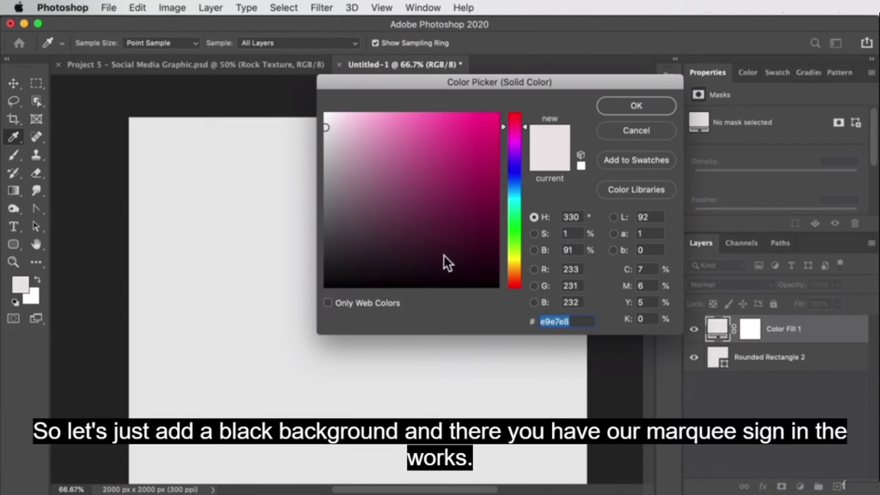
drag(444, 254, 444, 284)
click(646, 111)
drag(801, 317, 779, 373)
Step: Move the rounded rectangle toward the centre of the black background and deselect it
key(z)
alt+click(379, 262)
drag(416, 378, 479, 298)
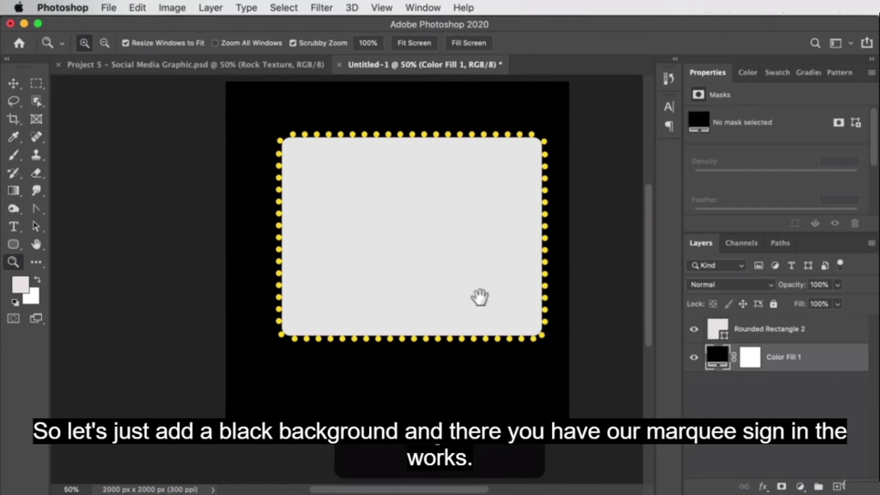
key(v)
drag(440, 216, 433, 235)
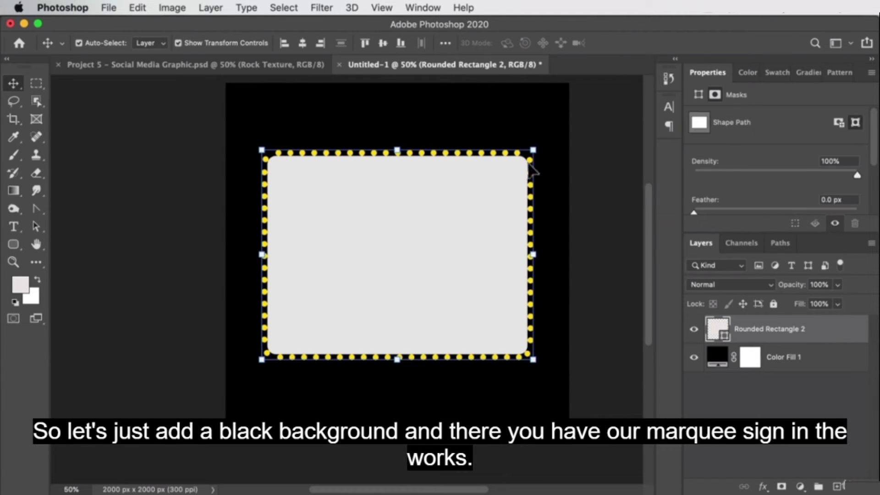
click(119, 130)
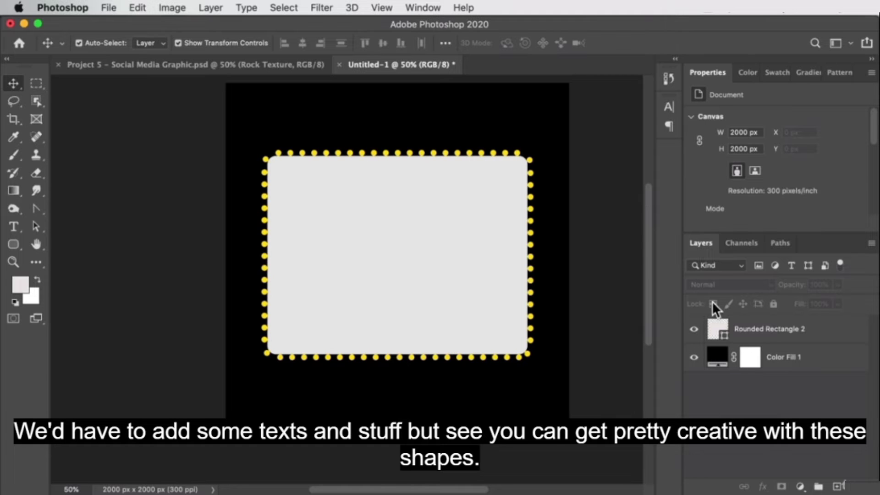
Step: Delete the rounded rectangle layer, keeping only the black colour fill background
click(786, 329)
key(Delete)
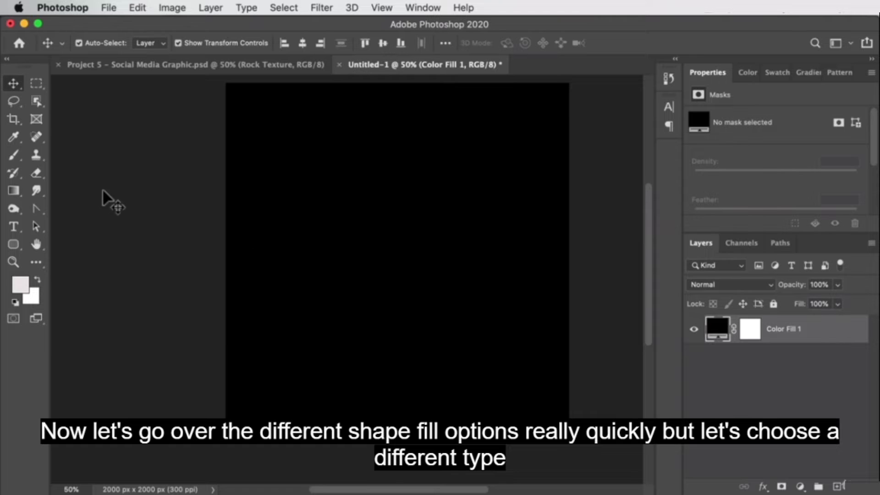
Step: Draw a three-sided polygon about 949 by 922 px on the black background and move it toward the canvas centre
click(11, 241)
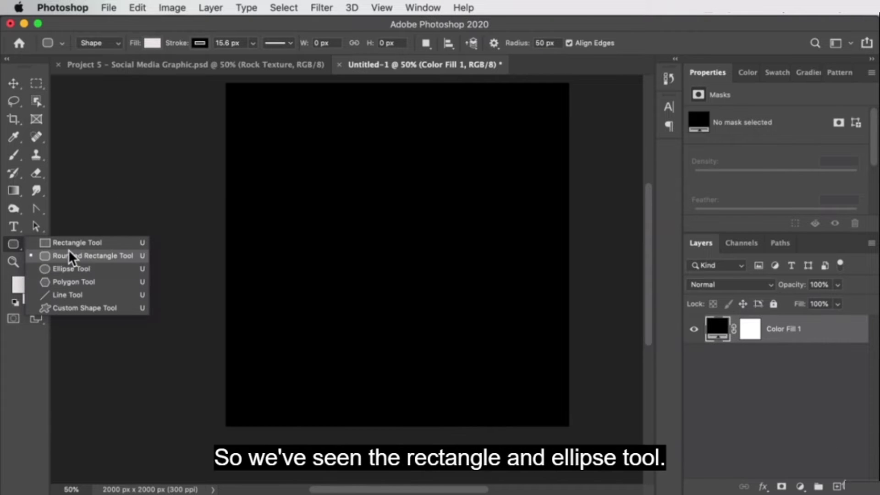
click(72, 278)
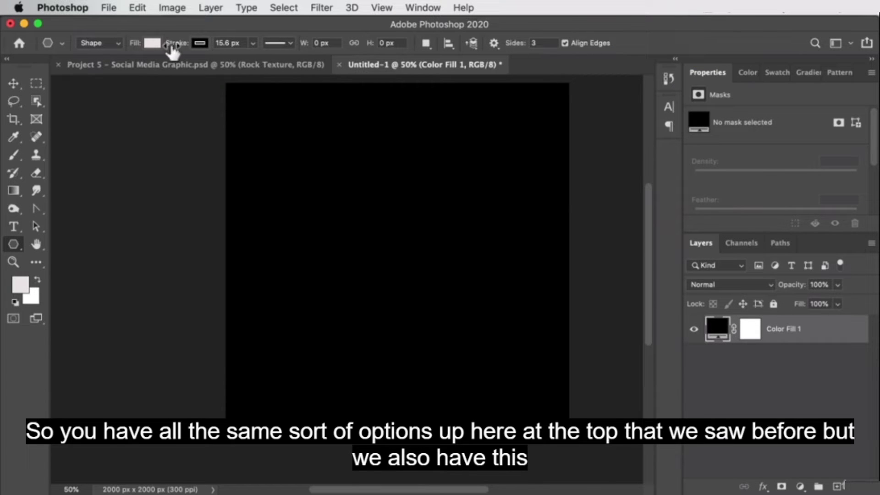
click(535, 43)
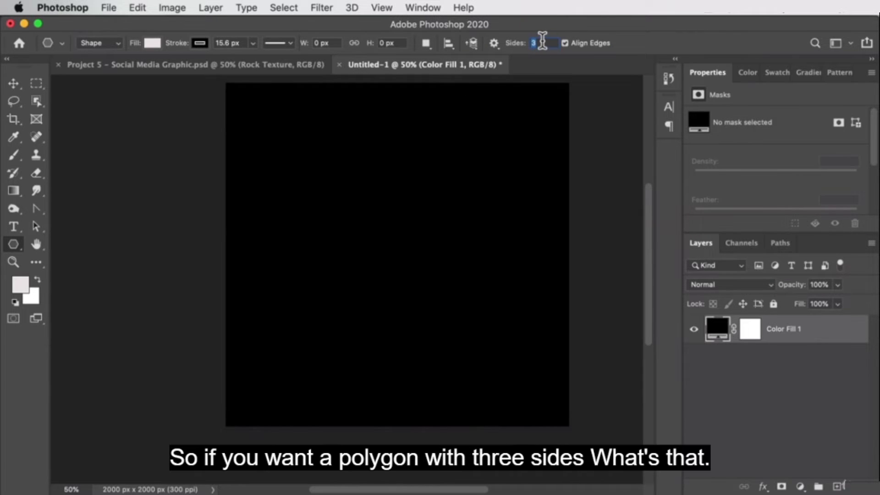
drag(354, 173, 442, 143)
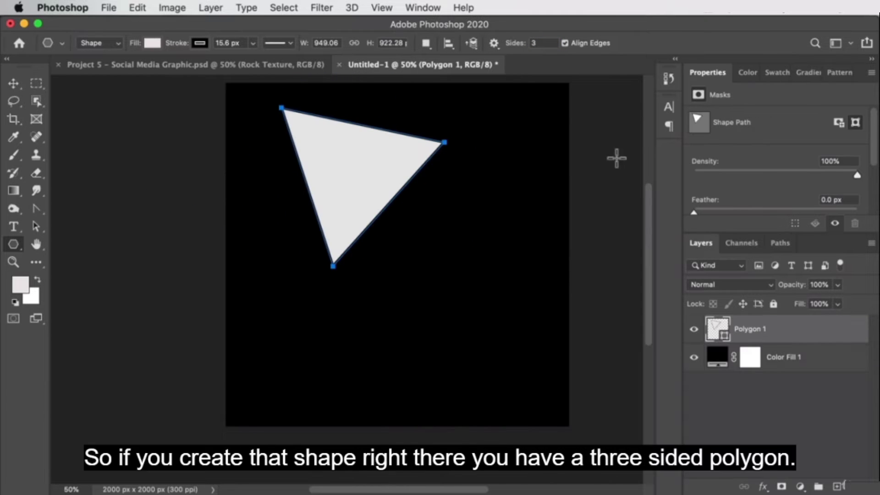
click(13, 83)
drag(364, 128, 399, 179)
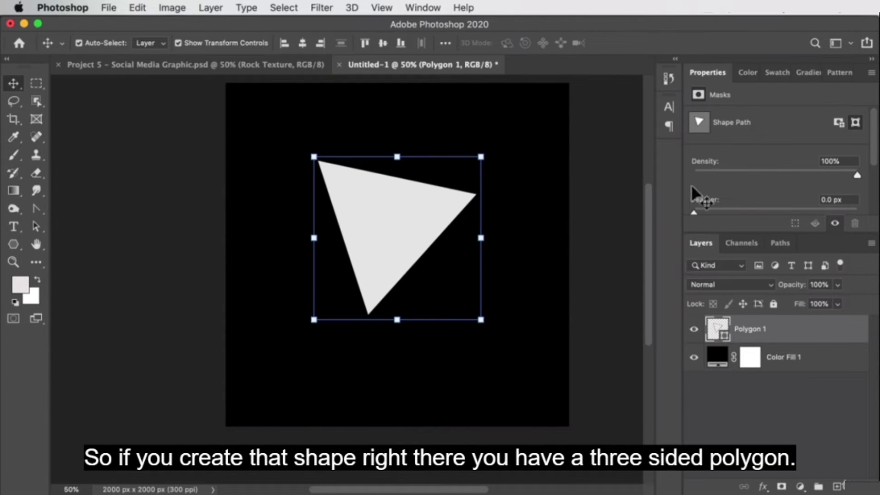
Step: Draw a six-sided polygon about 550 by 608 px above the triangle
click(13, 245)
click(545, 43)
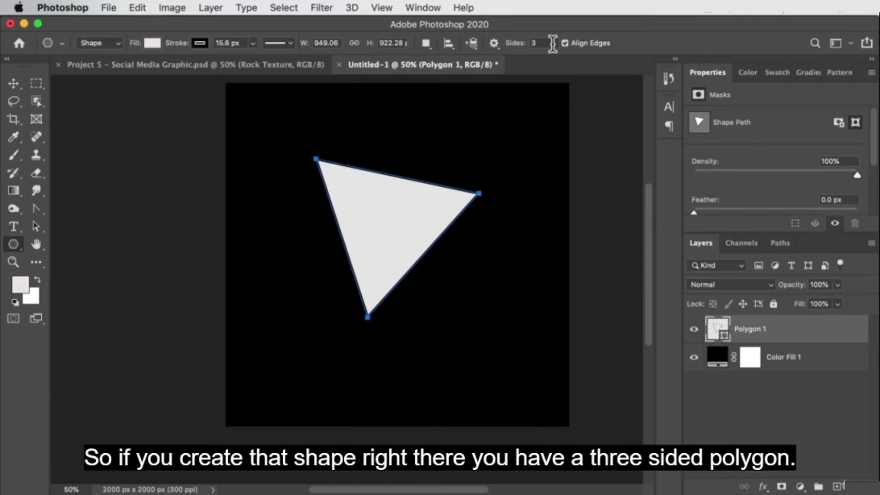
text(6)
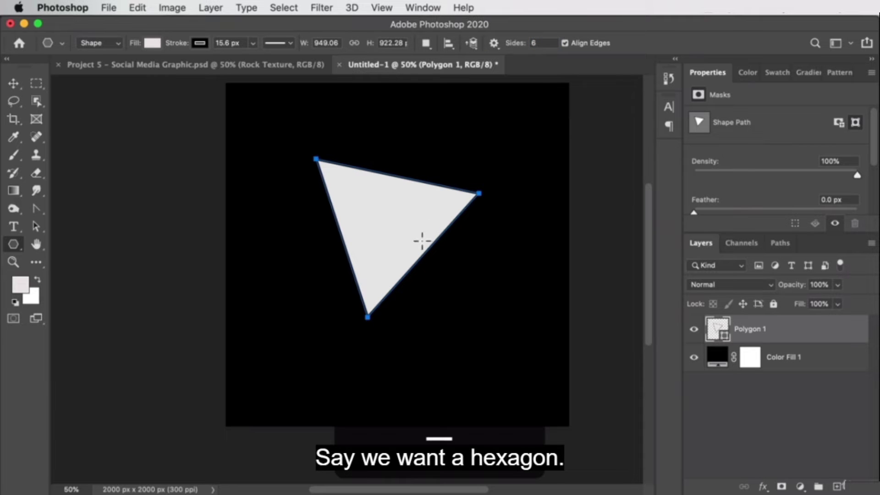
drag(375, 114, 418, 143)
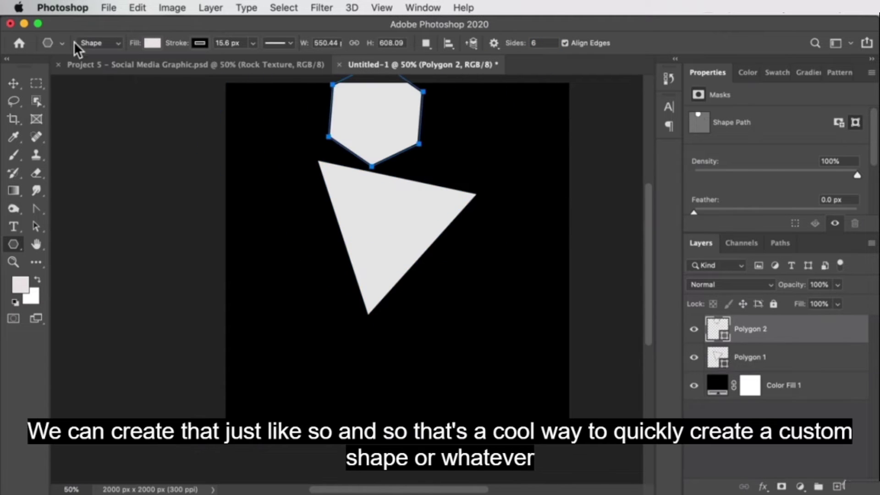
Step: Separate the shapes by moving the hexagon to the lower right of the canvas and the triangle toward the upper left
click(11, 84)
drag(330, 117, 458, 328)
drag(362, 186, 329, 165)
mouse_move(456, 347)
mouse_down()
mouse_move(465, 334)
mouse_move(472, 348)
mouse_up()
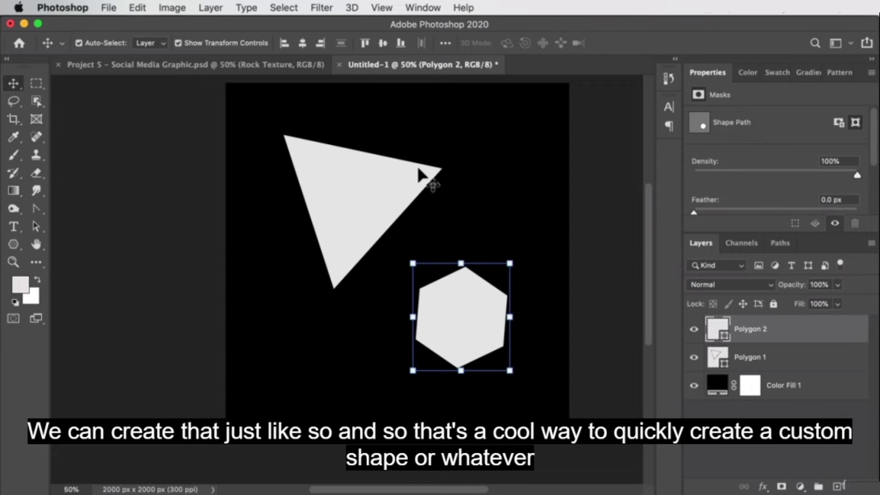
Step: Select the triangle and shift it slightly down and to the left
click(13, 245)
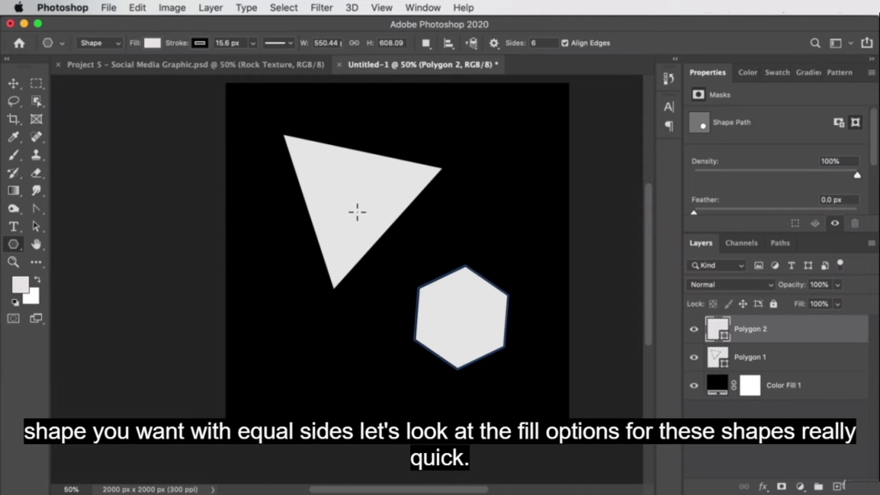
click(13, 83)
click(418, 249)
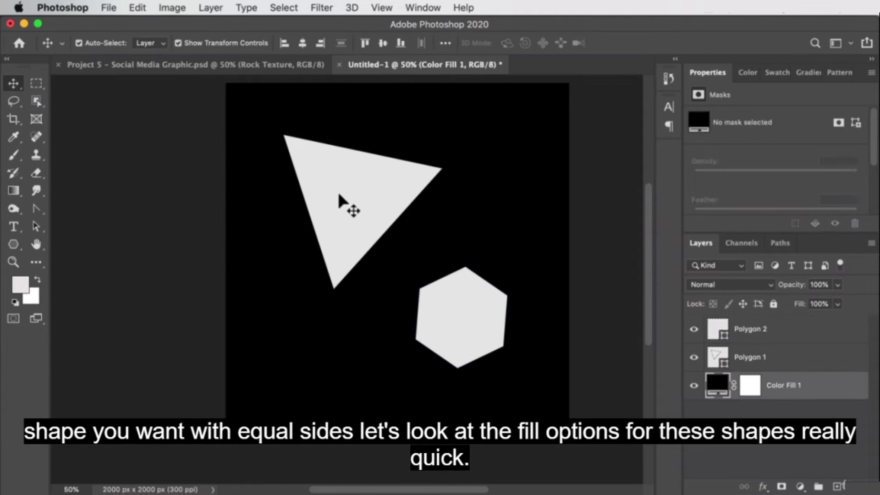
click(339, 197)
key(z)
click(351, 191)
click(369, 192)
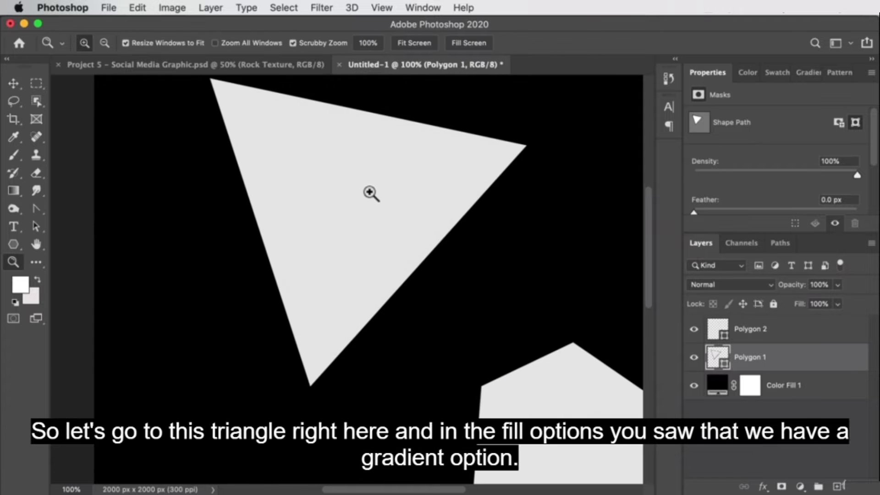
key(v)
drag(370, 183, 345, 236)
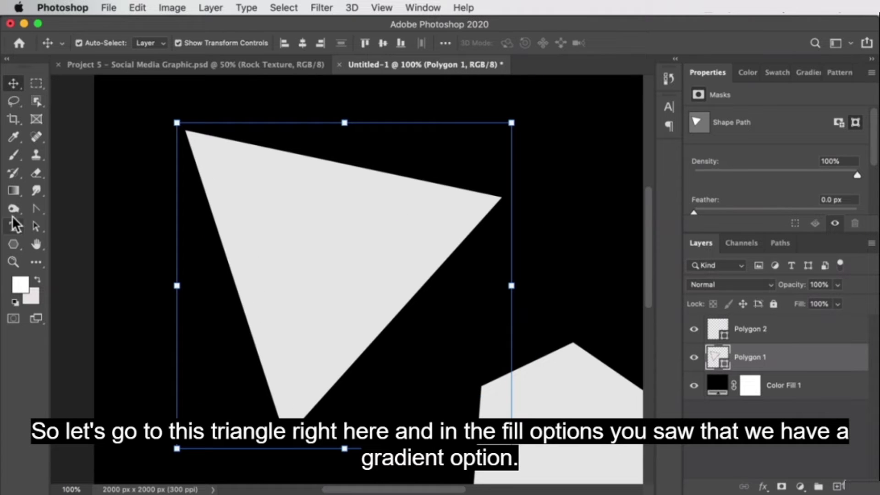
Step: Fill the triangle with a black-to-white linear gradient and move it to the right, clear of the fill options
click(14, 244)
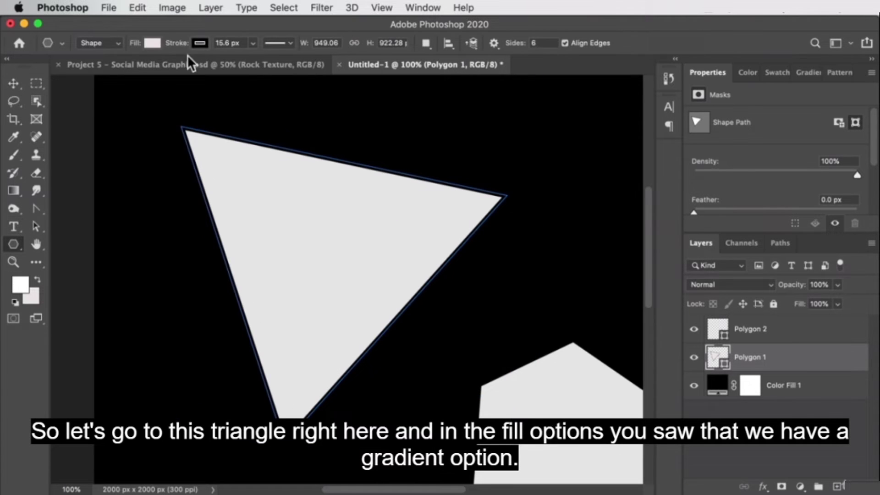
click(153, 43)
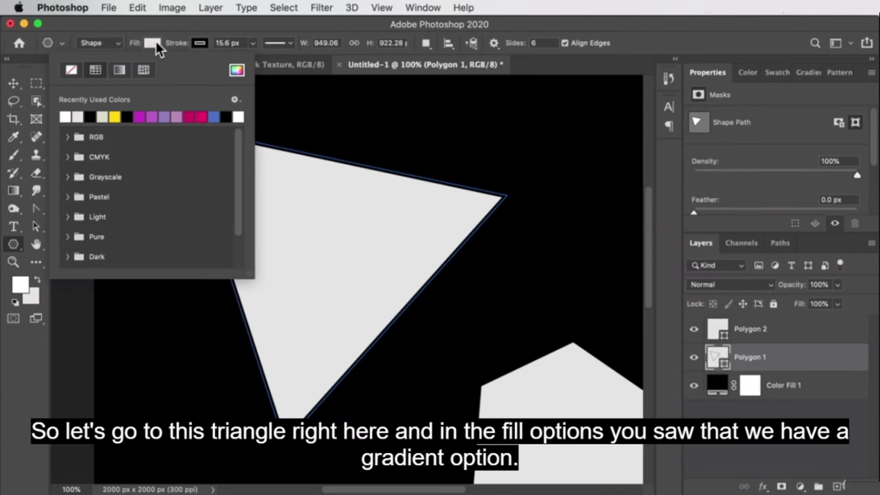
click(115, 71)
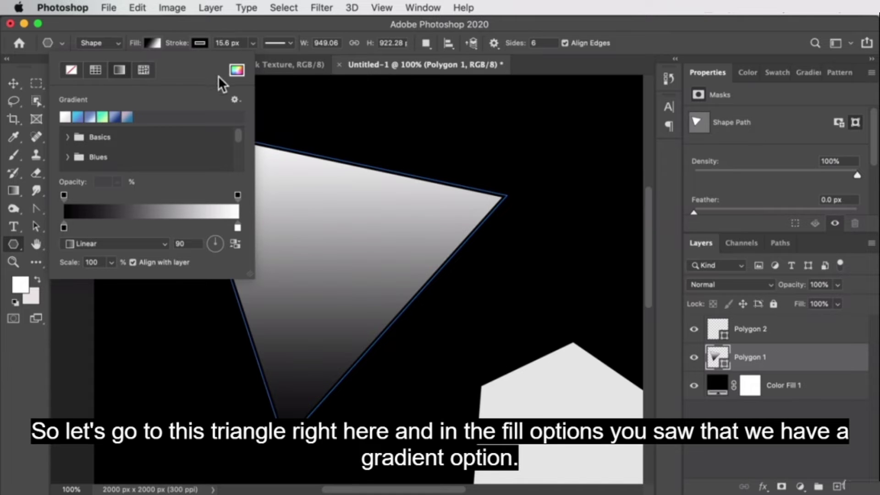
click(14, 83)
drag(321, 208, 451, 172)
Step: Change the black starting colour stop of the triangle's gradient to bright red
click(14, 244)
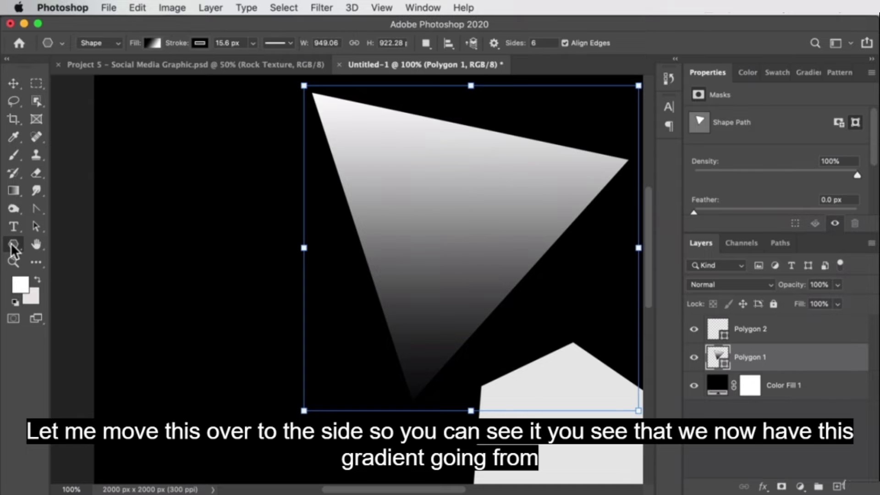
click(152, 44)
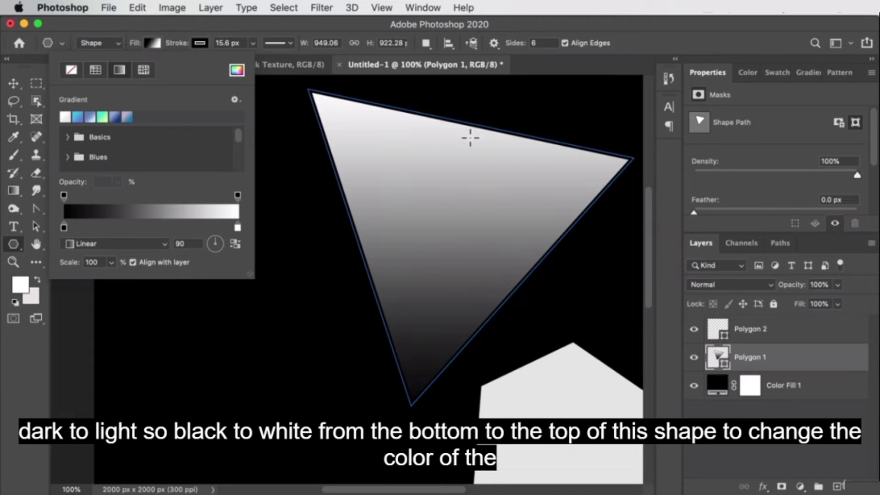
double_click(64, 227)
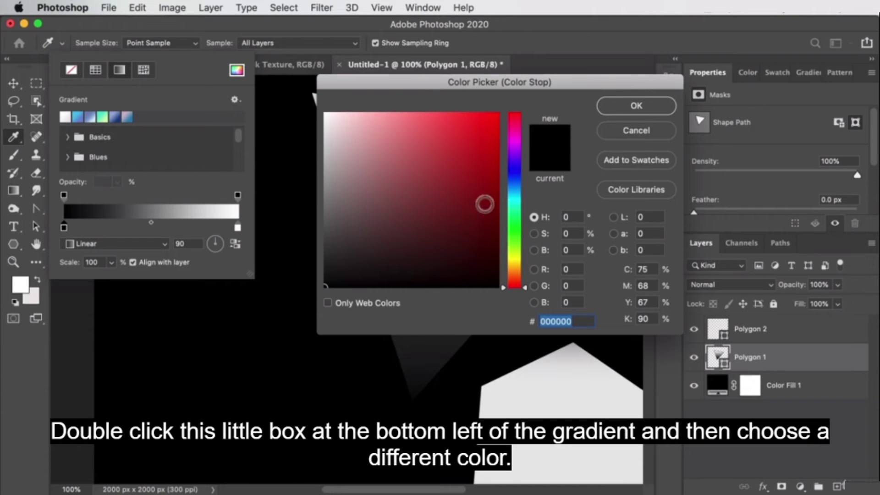
drag(485, 202, 497, 123)
click(640, 106)
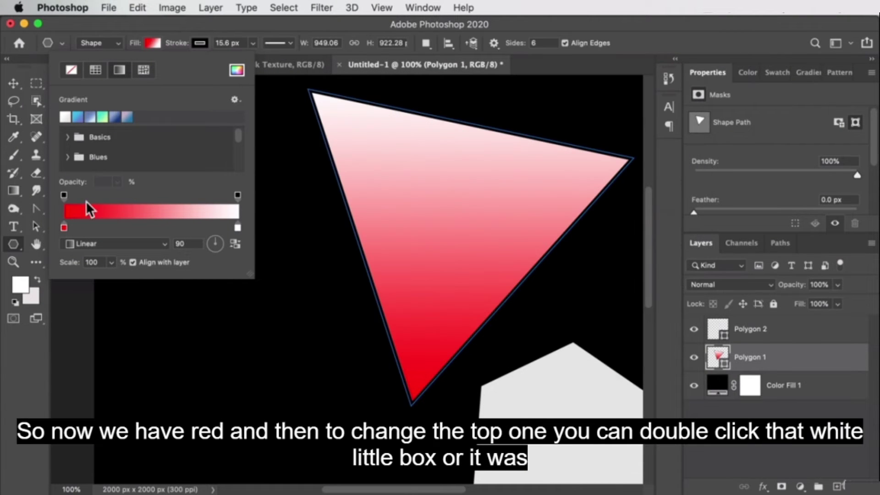
Step: Change the white end colour stop of the triangle's gradient to vivid purple, 8400ff
double_click(237, 226)
drag(422, 188, 519, 155)
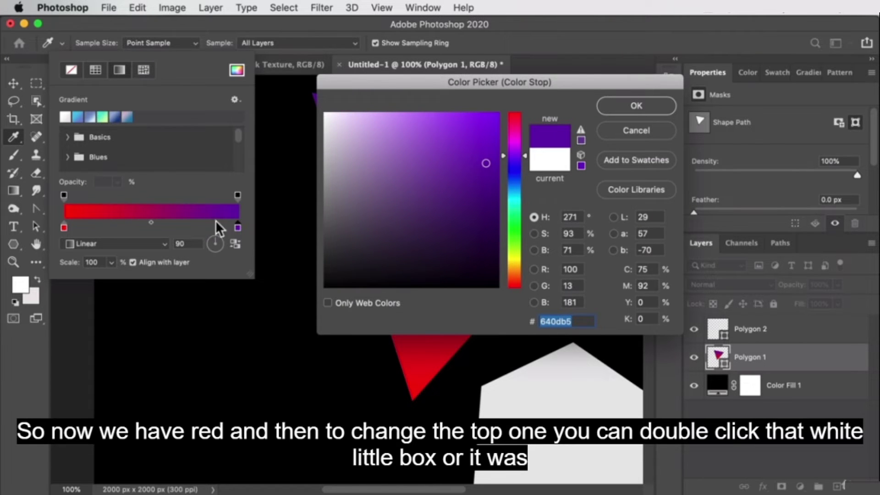
drag(454, 158, 534, 115)
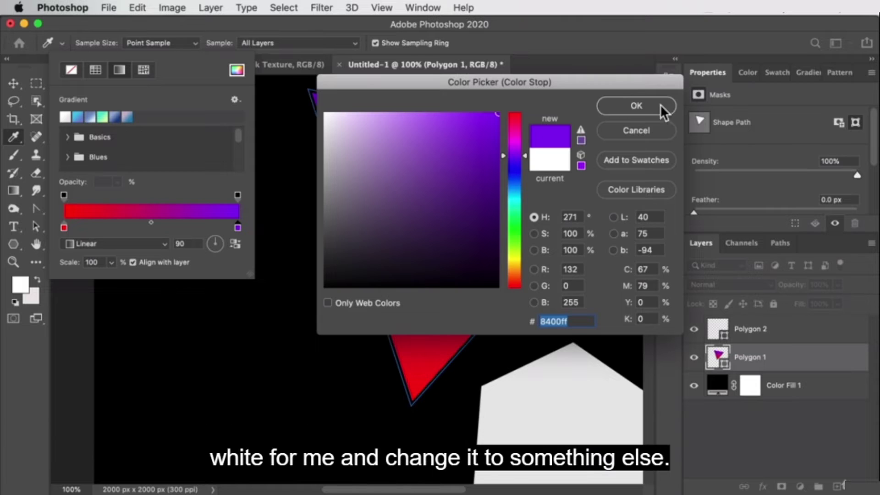
click(663, 111)
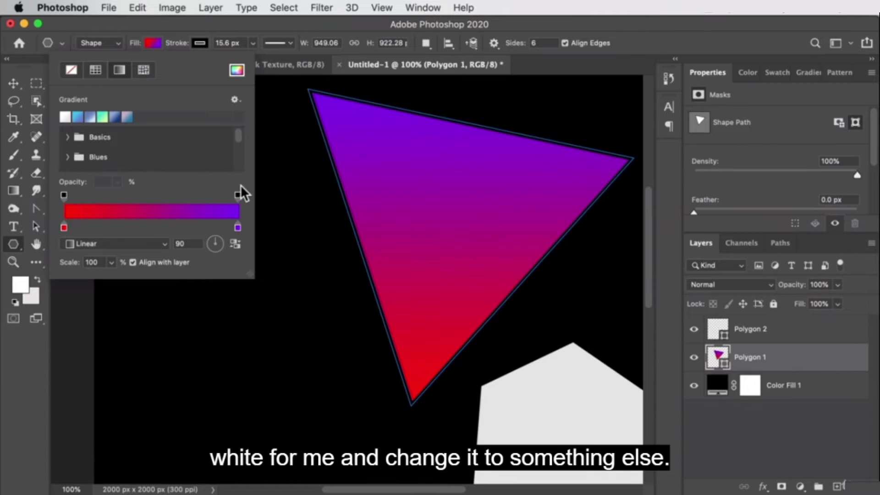
Step: Add a third colour stop near the middle of the triangle's gradient and set it to bright blue
click(148, 225)
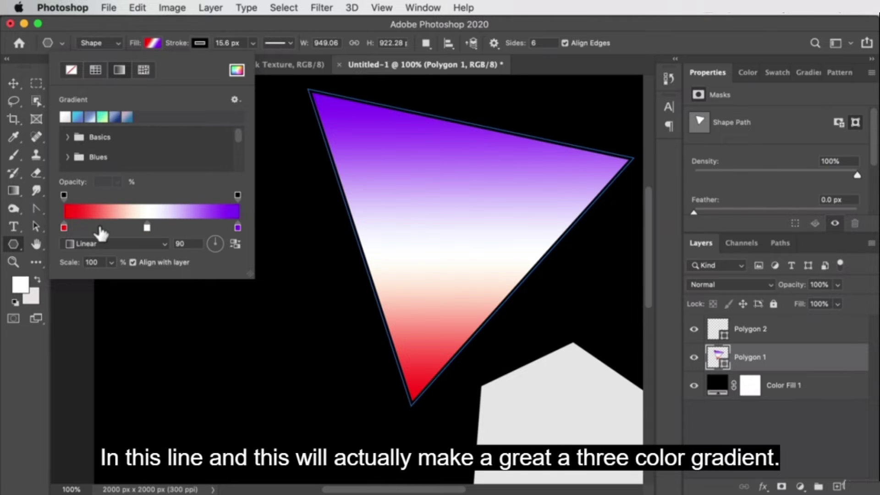
double_click(147, 227)
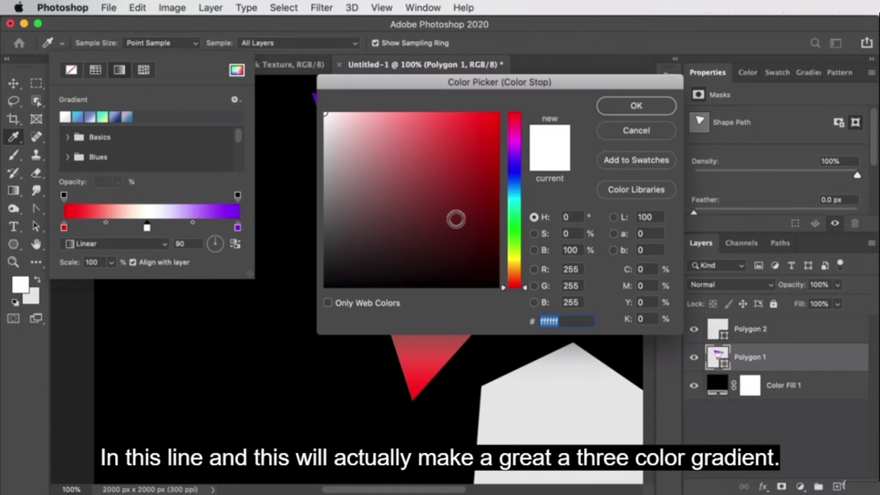
drag(513, 177, 514, 188)
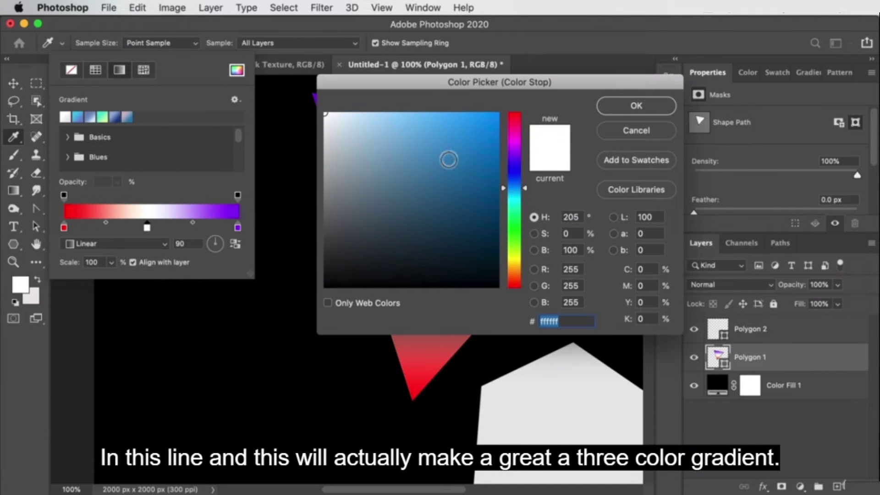
click(498, 129)
click(655, 106)
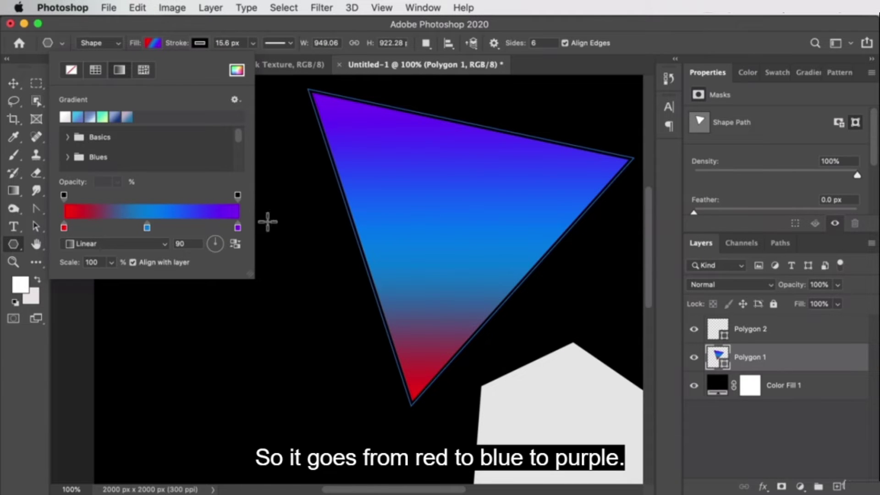
Step: Try several recently used gradients on the triangle, and apply the second preset from the Blues folder
click(78, 118)
click(90, 118)
click(102, 117)
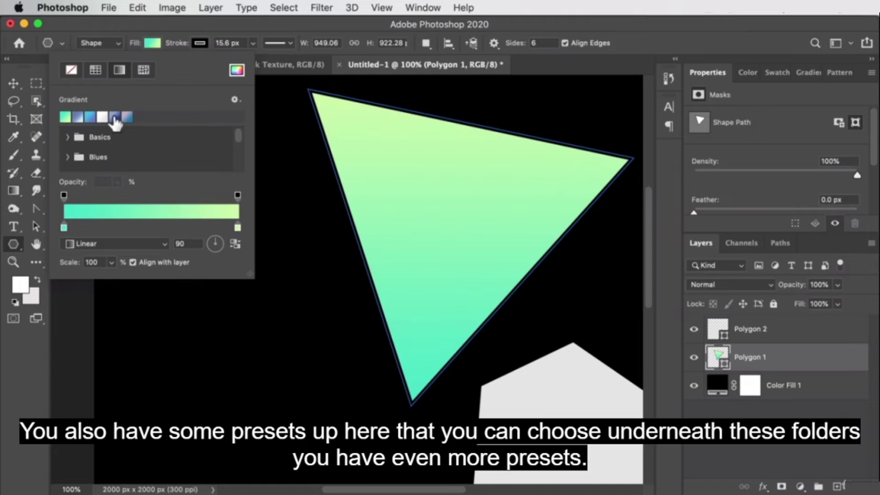
click(67, 137)
scroll(143, 148, down, 2)
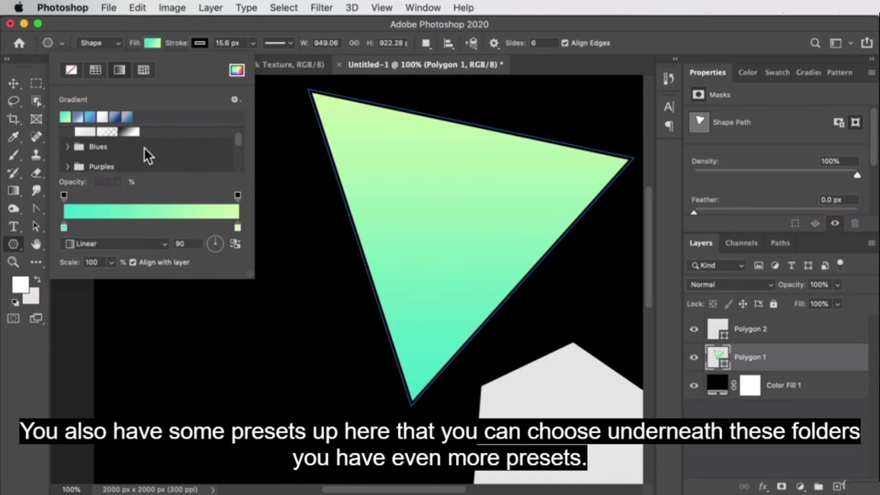
click(68, 147)
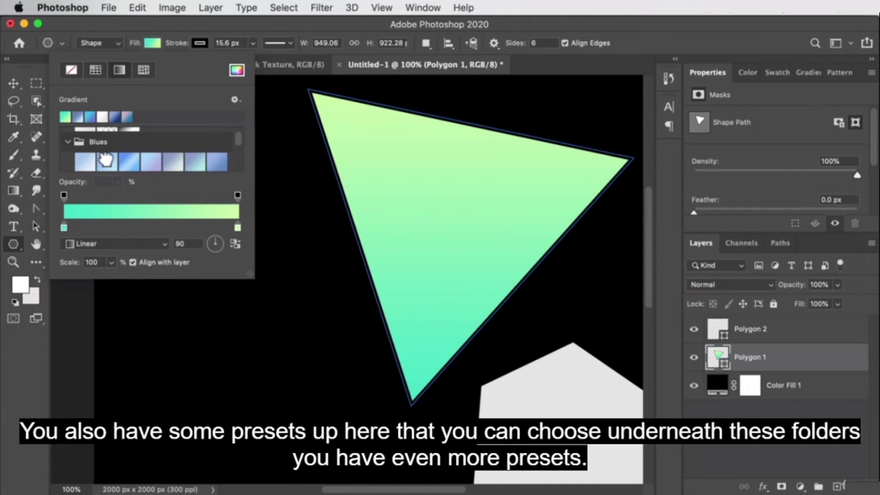
click(112, 161)
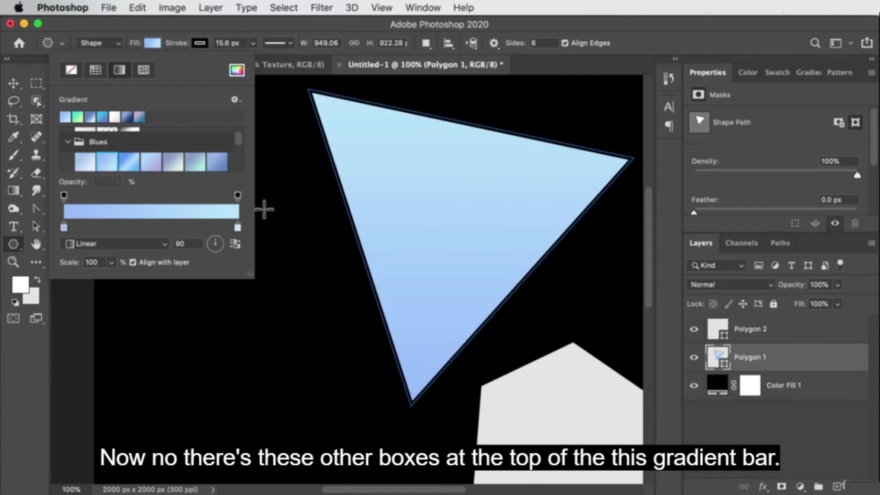
Step: Set the opacity stop at the start of the triangle's gradient to 0% and add another opacity stop just beside it
click(63, 196)
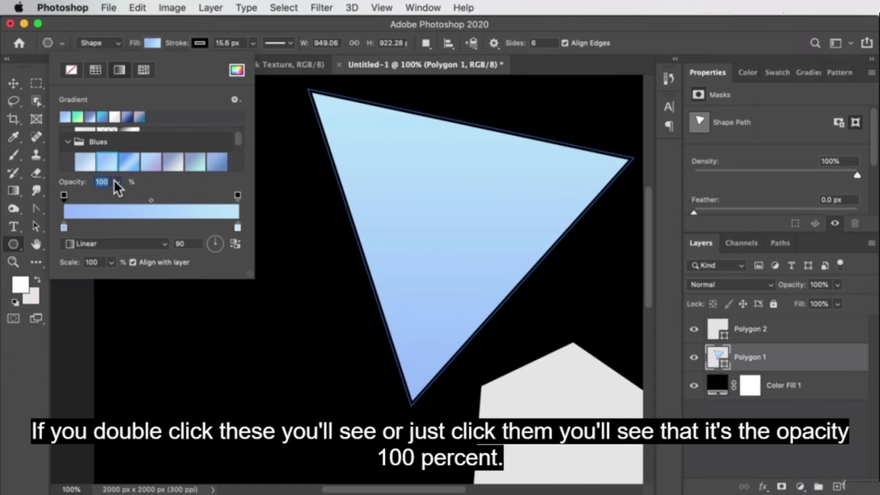
text(0)
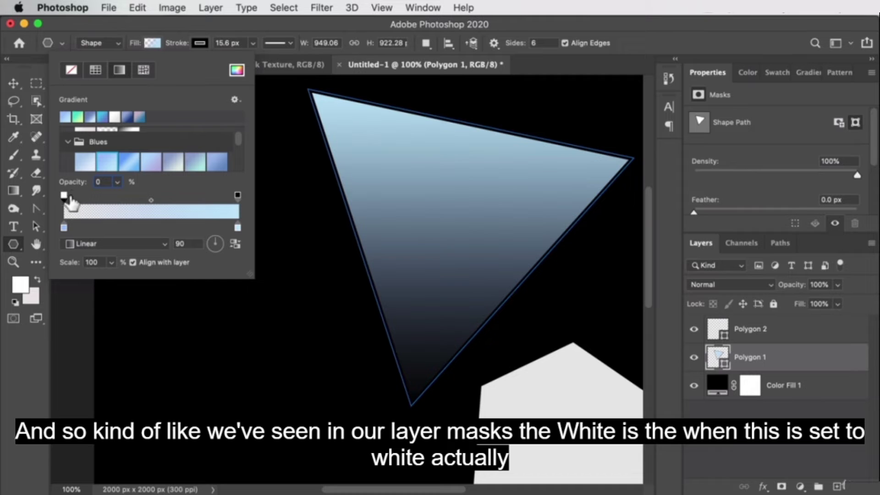
mouse_move(61, 191)
mouse_down()
mouse_move(80, 191)
mouse_move(73, 190)
mouse_up()
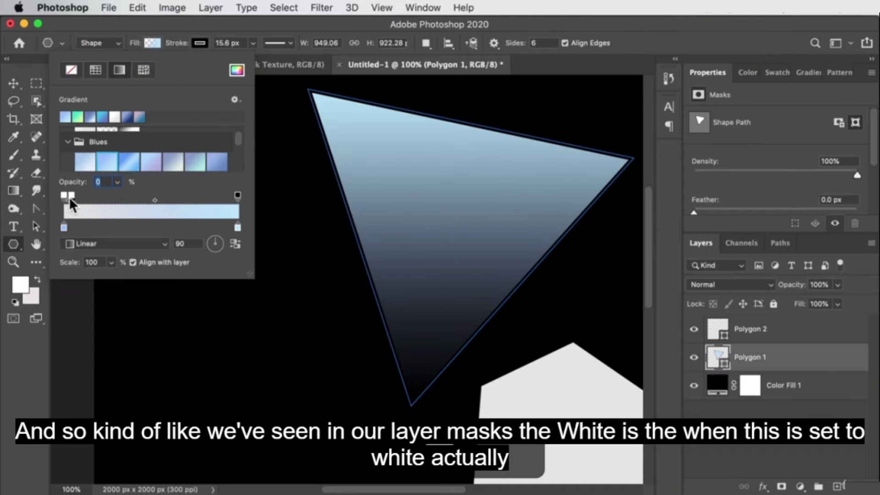
Step: Set the opacity stop at the start of the triangle's gradient to 100% and remove the extra opacity stop beside it
click(118, 182)
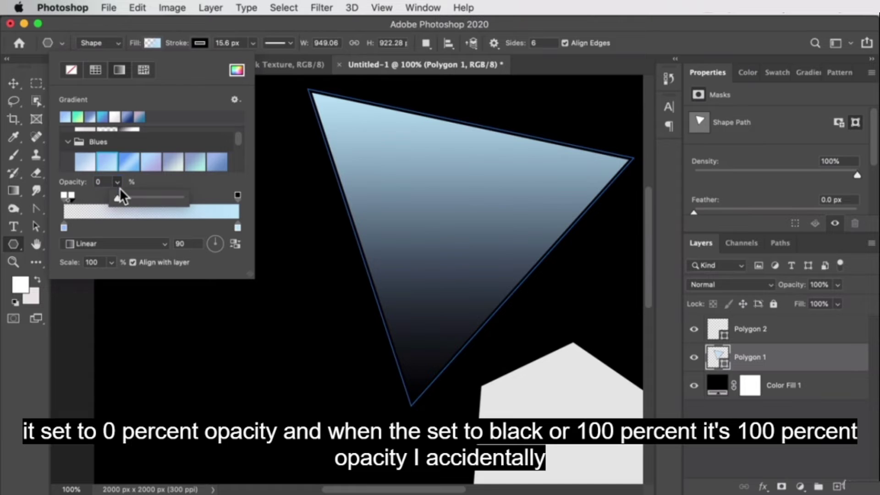
click(159, 184)
click(65, 195)
text(100)
key(Tab)
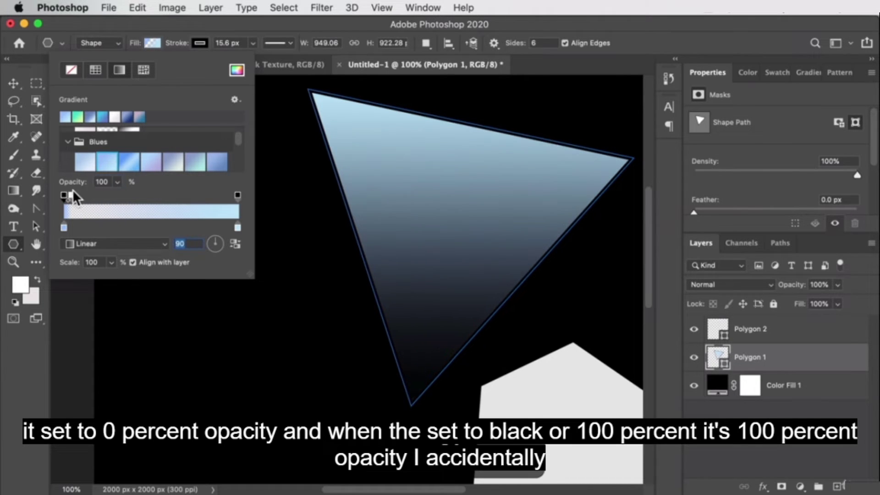
click(70, 194)
drag(72, 193, 6, 247)
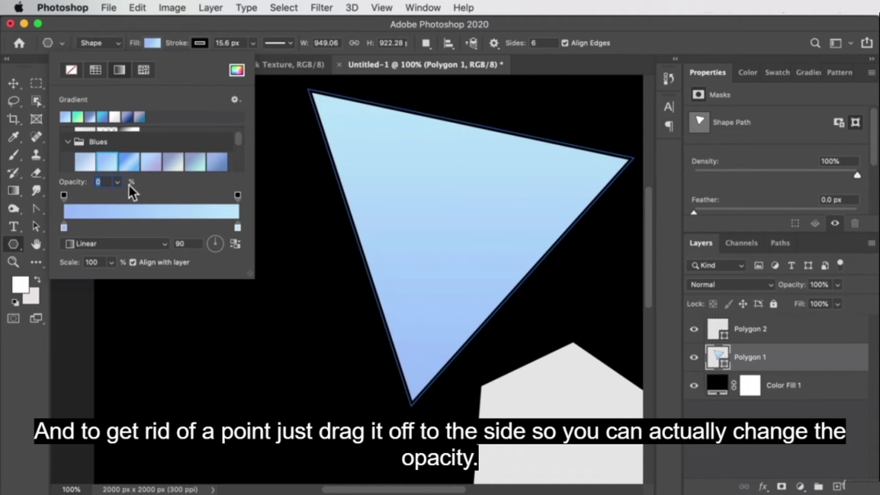
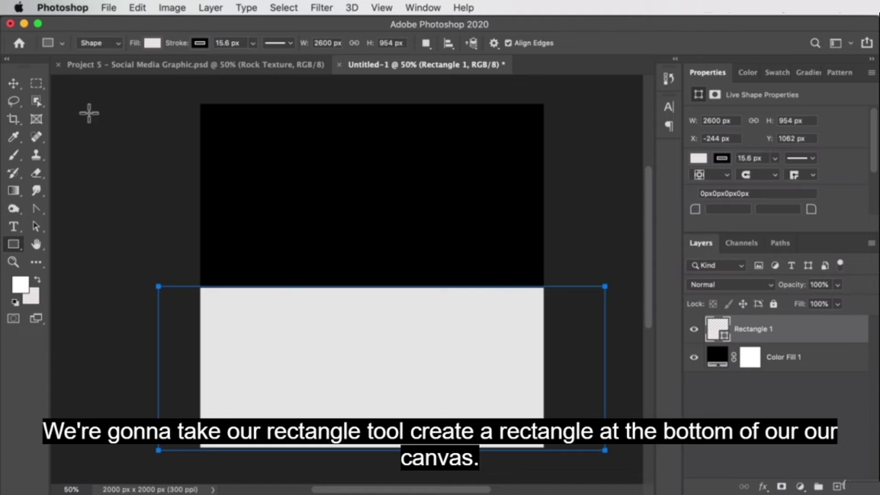
Step: Fill the rectangle with a black-to-white linear gradient and set the opacity stop at its white end to 0%
click(148, 43)
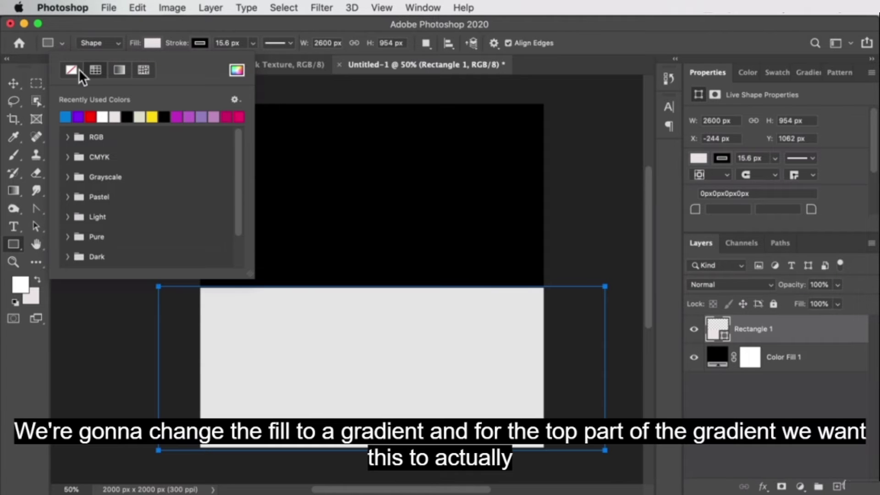
click(121, 70)
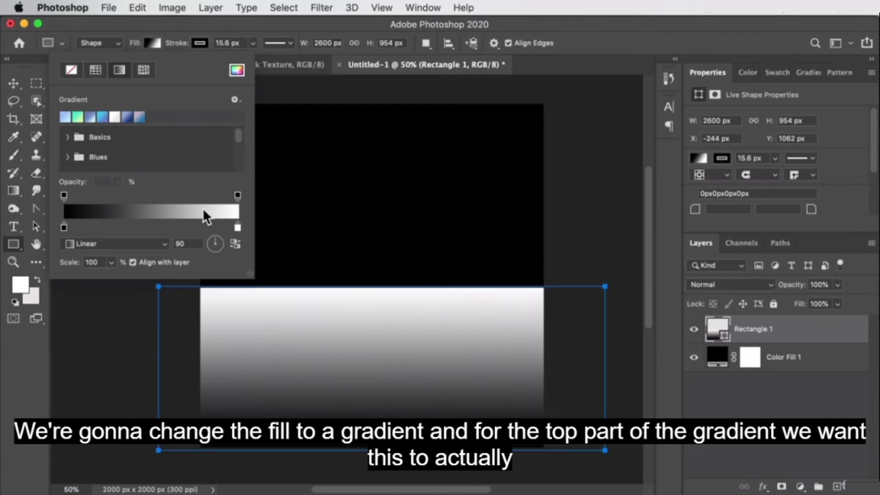
click(235, 195)
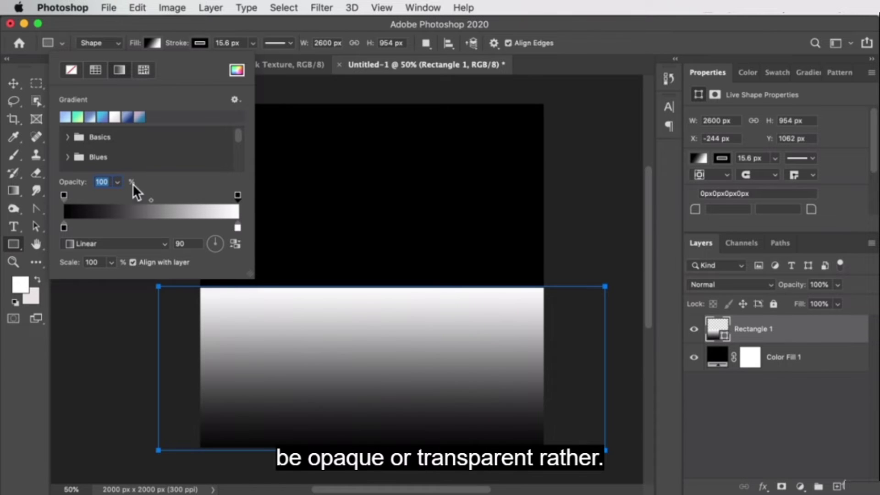
drag(117, 181, 8, 89)
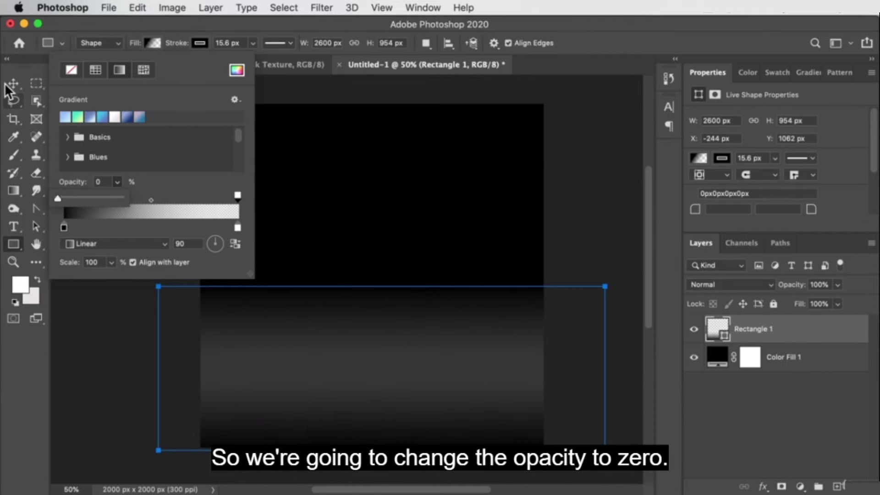
Step: Deselect the rectangle and hide the black Color Fill 1 layer
click(12, 84)
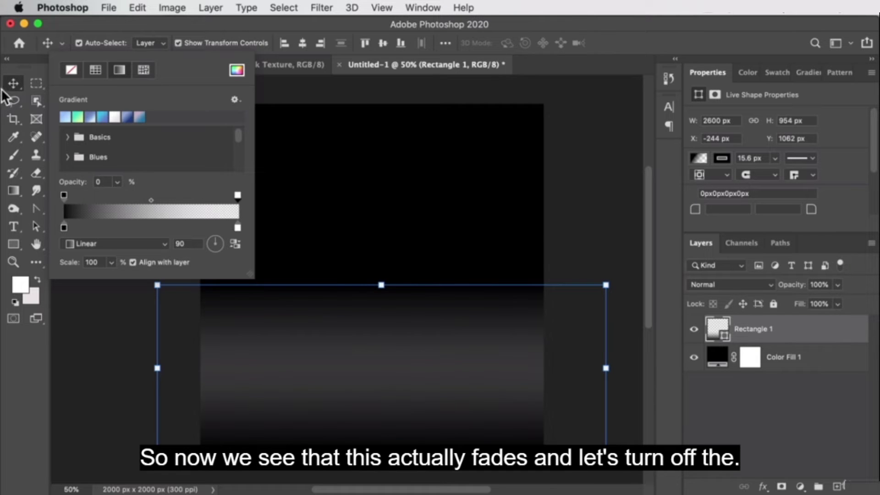
click(609, 271)
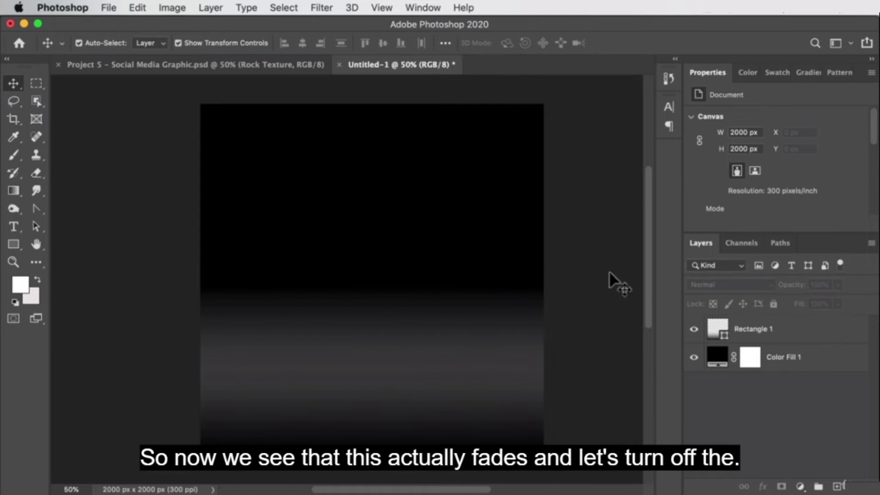
click(695, 358)
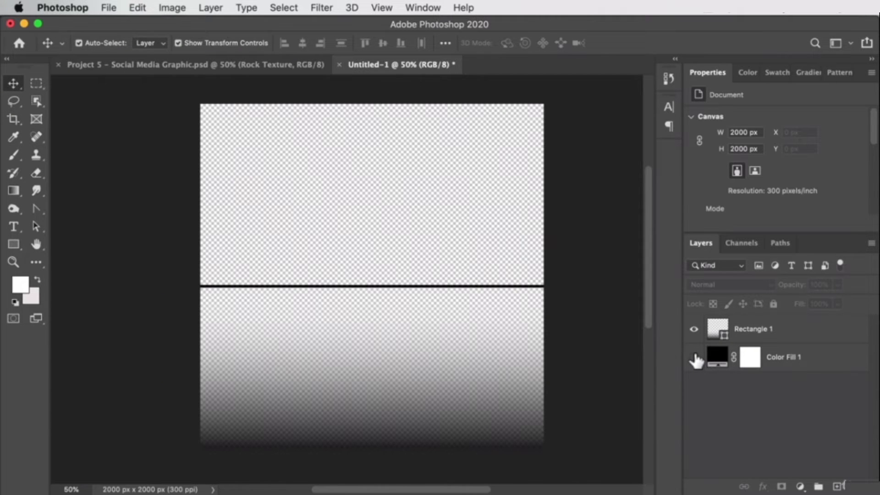
Step: Remove the stroke from the gradient rectangle on the Rectangle 1 layer
click(354, 353)
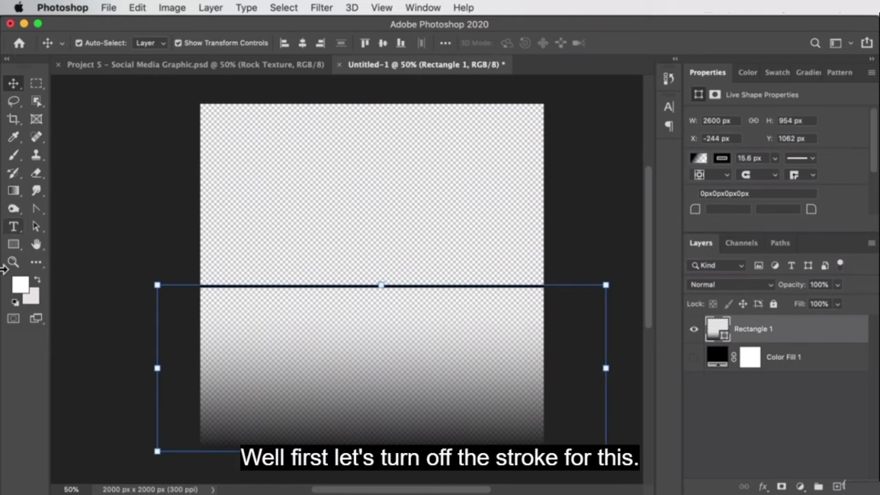
click(14, 245)
click(193, 43)
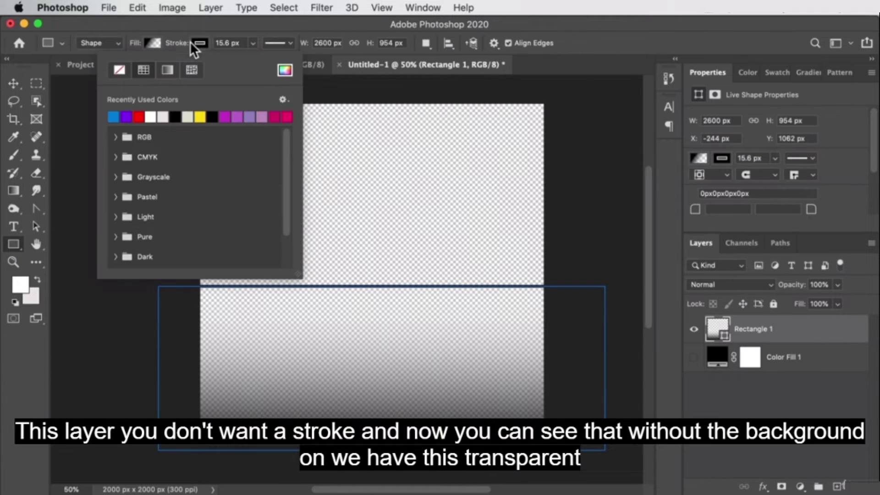
click(119, 70)
click(637, 250)
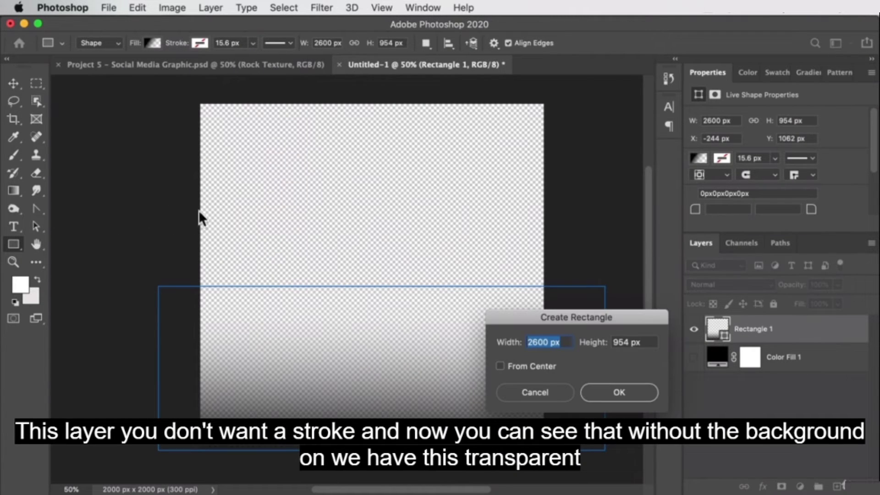
click(558, 390)
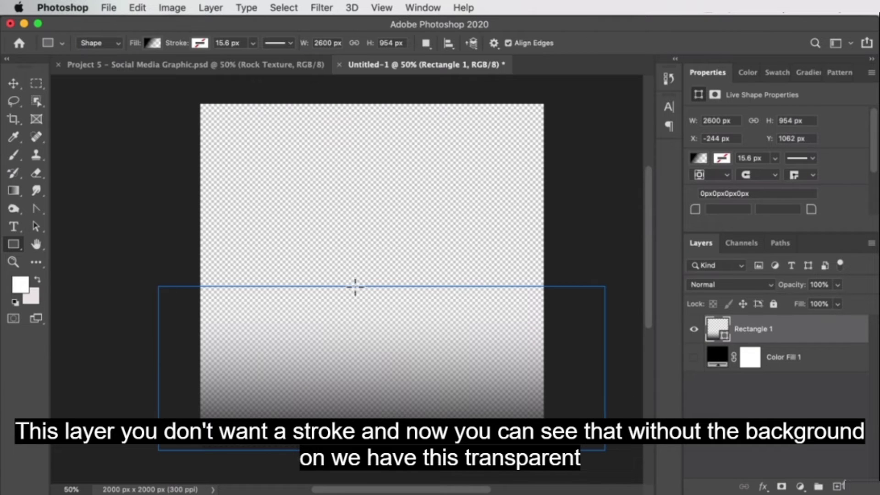
Step: Enlarge the rectangle upward proportionally to 106.5% and shift it slightly left
key(v)
mouse_move(382, 287)
mouse_down()
mouse_move(381, 215)
mouse_move(382, 276)
mouse_up()
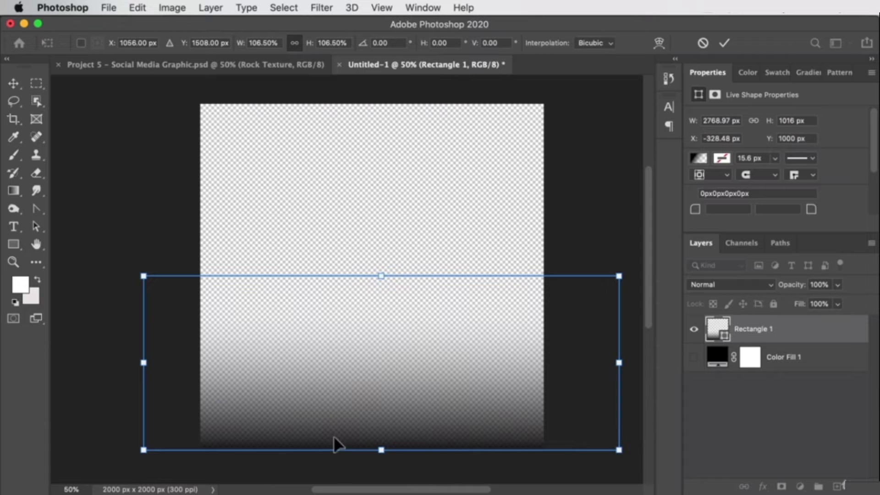
mouse_move(345, 383)
mouse_down()
mouse_move(345, 369)
mouse_move(343, 383)
mouse_up()
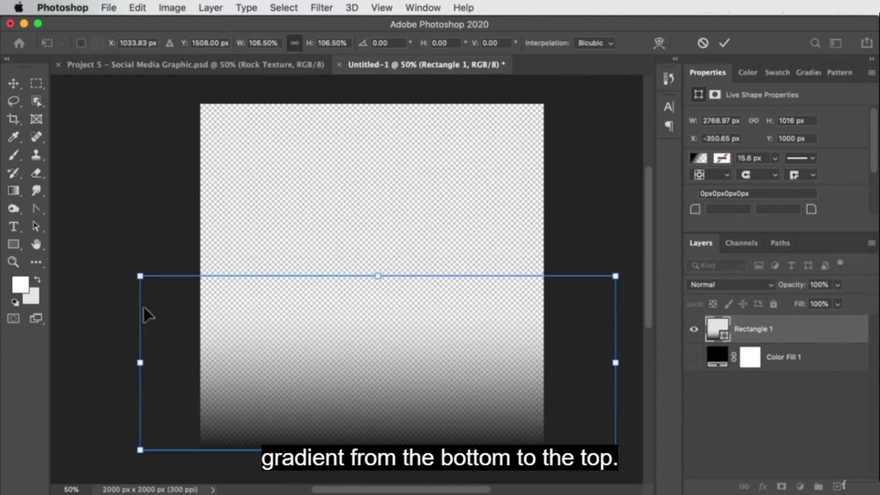
click(10, 85)
Step: Add a white 20 pt Avenir Roman text layer with a person's full name in capitals above the rectangle
click(14, 227)
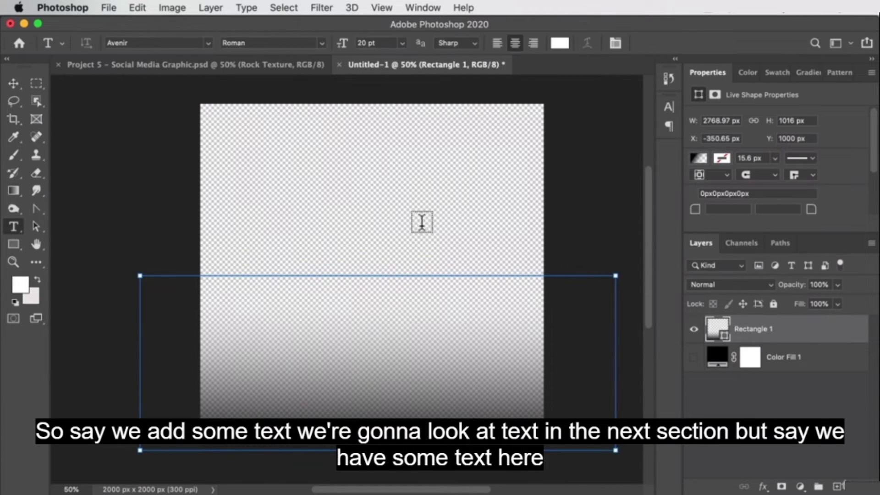
click(260, 209)
key(shift)
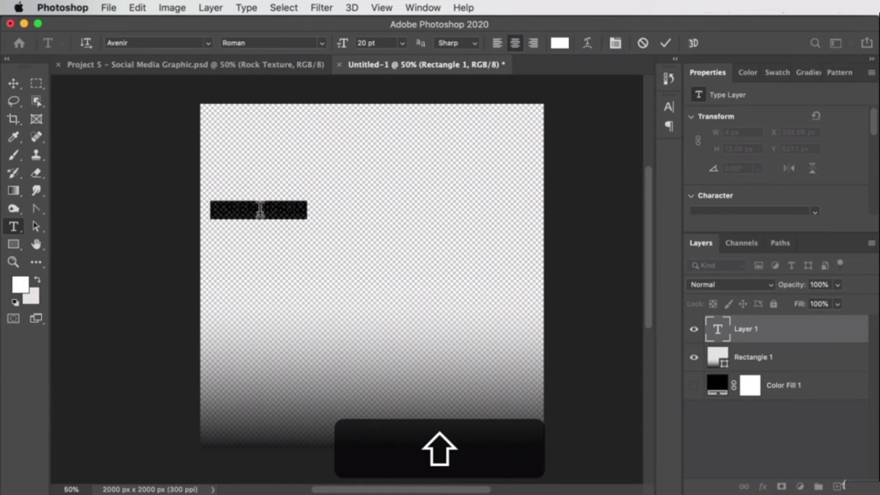
text(PHIL EBINER)
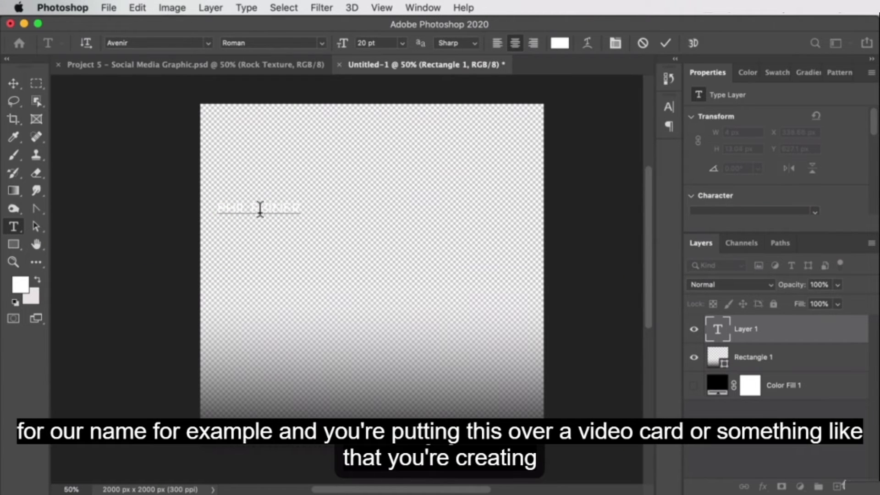
click(13, 83)
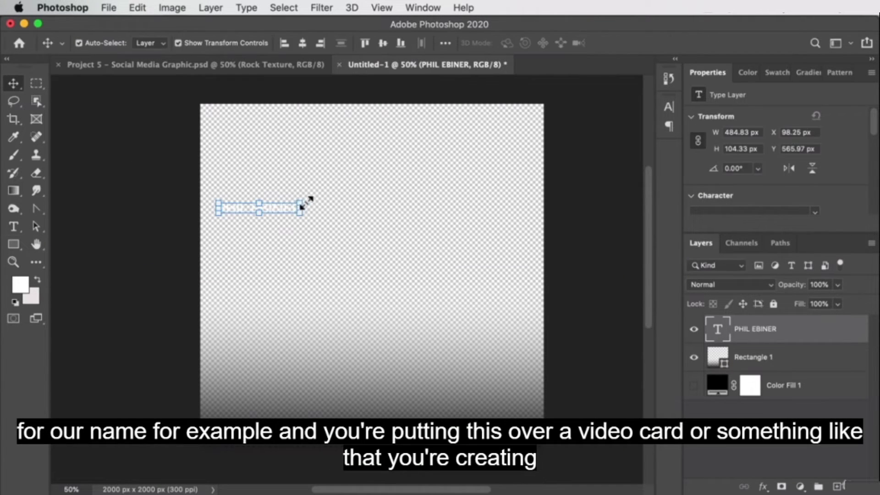
Step: Scale the name text to about 250% over the dark lower-left part of the gradient, and delete the text layer
drag(303, 199, 441, 147)
drag(384, 192, 434, 397)
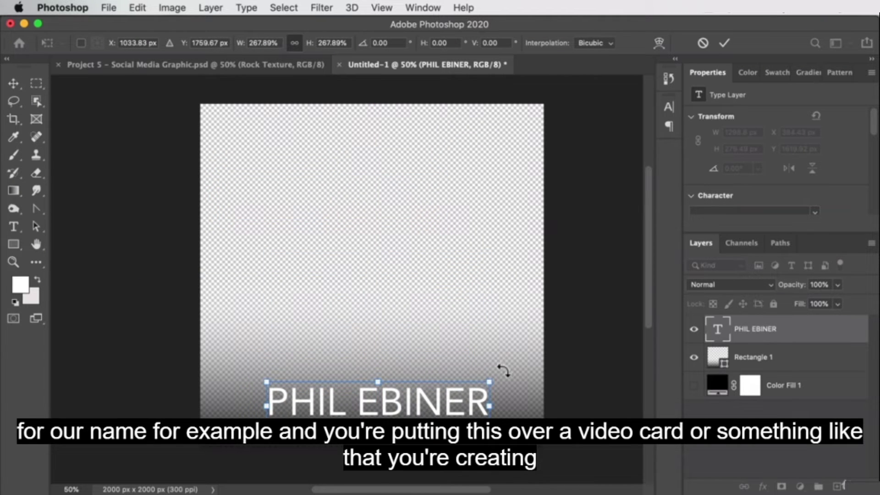
drag(489, 382, 429, 369)
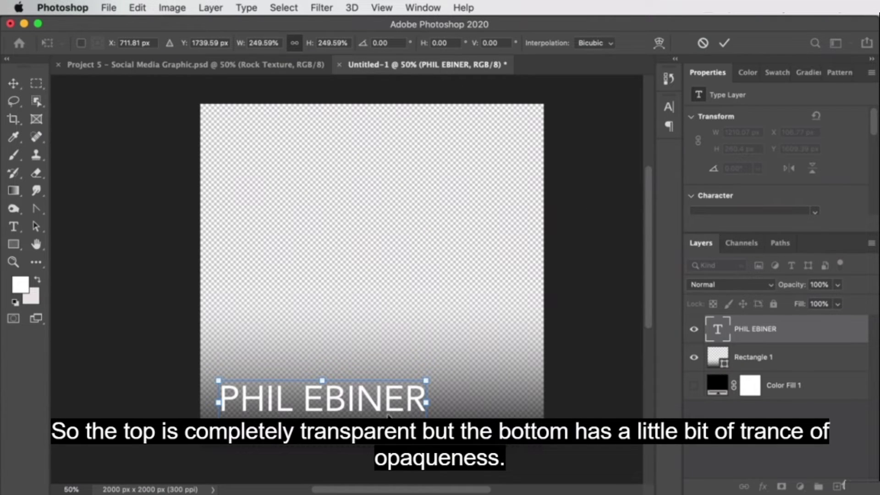
drag(388, 415, 387, 409)
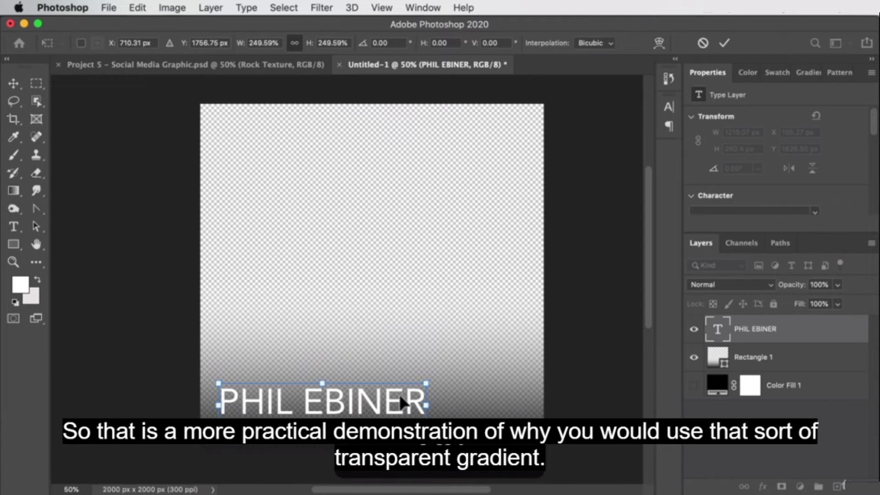
key(Return)
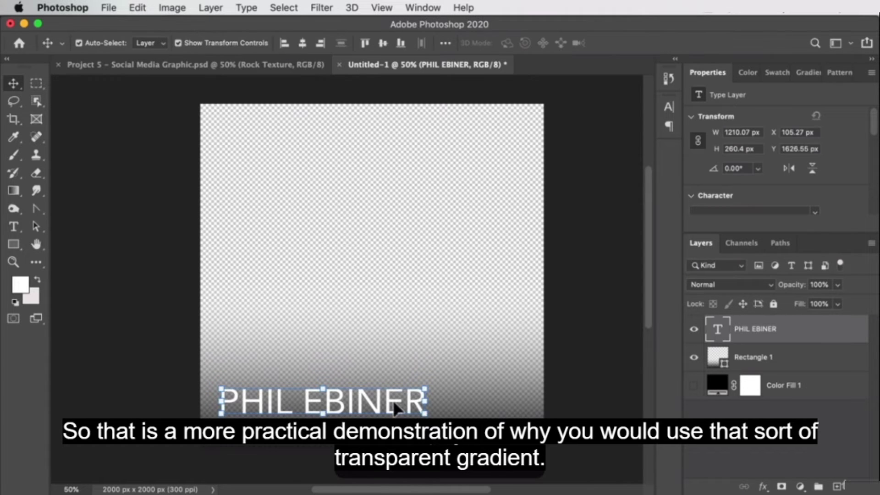
key(Delete)
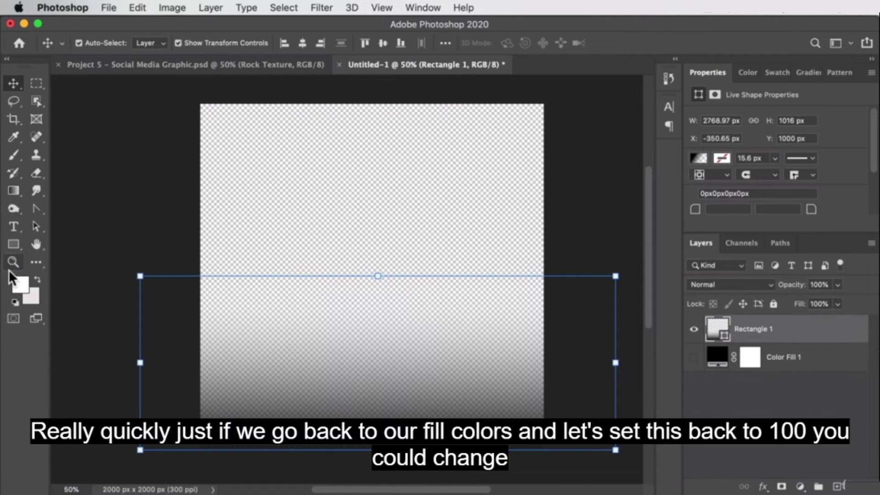
Step: Set the opacity stop at the white end of the rectangle's gradient to 100% and rotate the gradient angle to -26 degrees
click(14, 245)
click(152, 44)
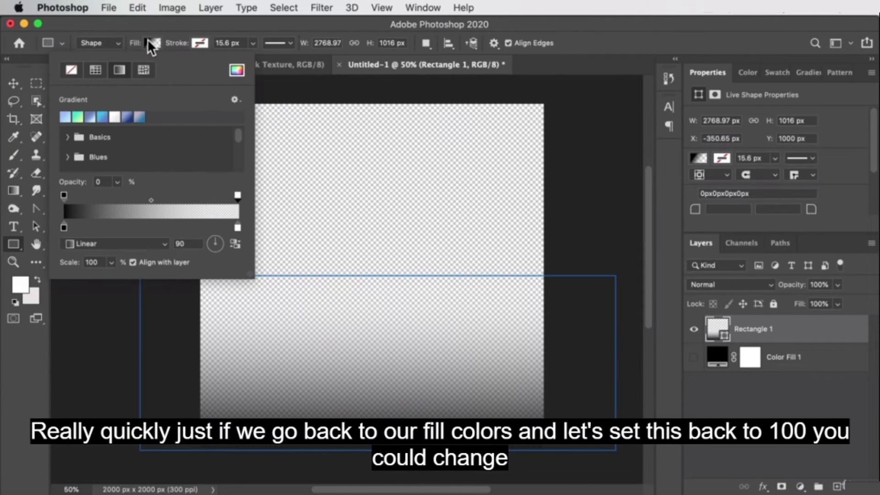
drag(117, 183, 225, 170)
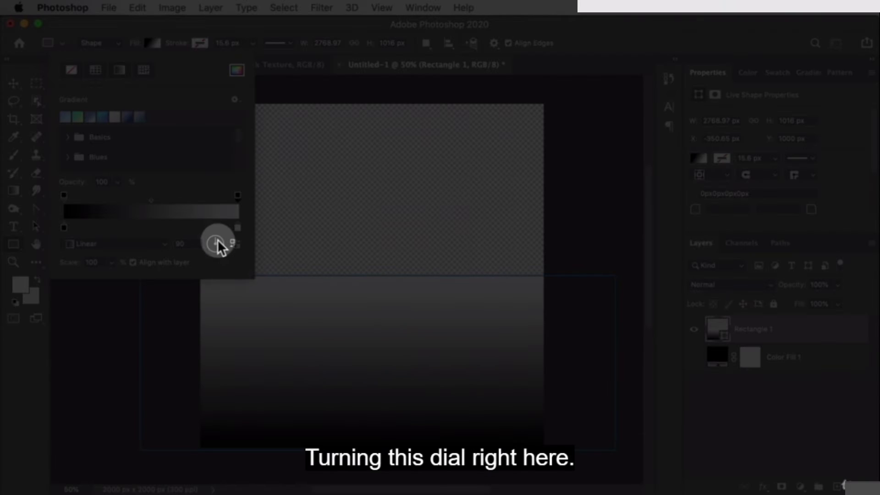
mouse_move(219, 242)
mouse_down()
mouse_move(208, 241)
mouse_move(219, 246)
mouse_up()
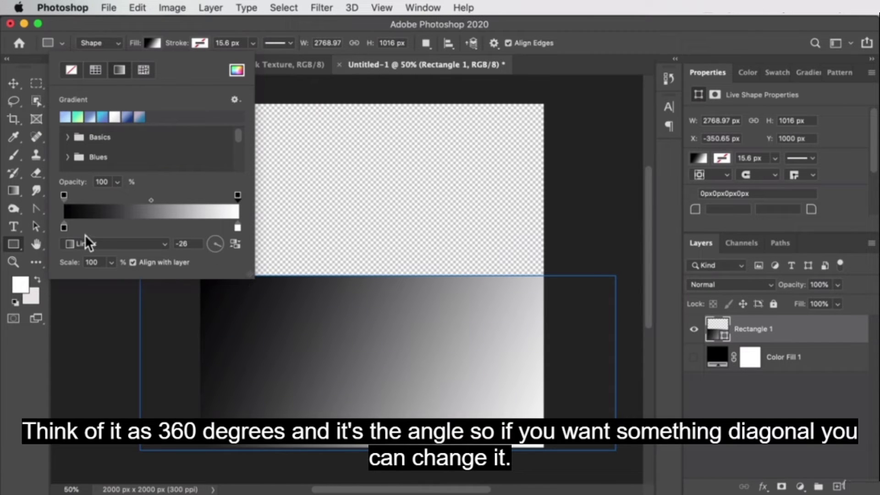
Step: Try the Radial, Angle and Diamond styles on the rectangle's gradient fill, and return it to Linear
click(98, 243)
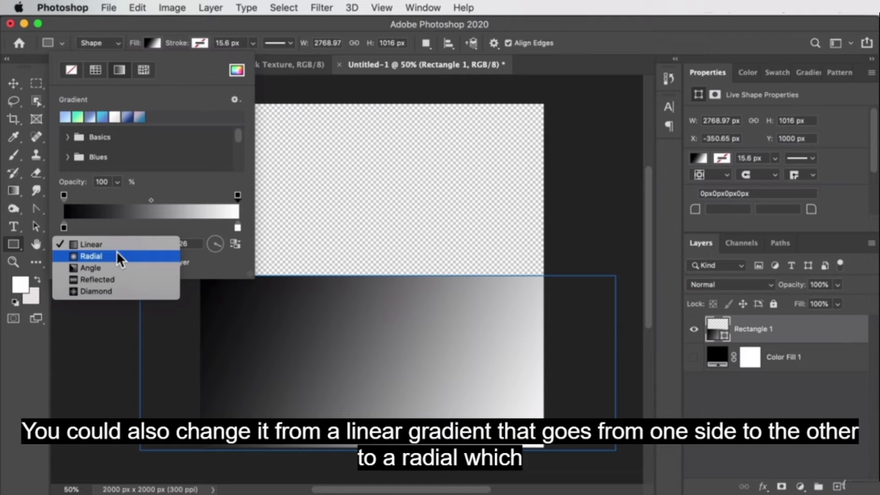
click(117, 255)
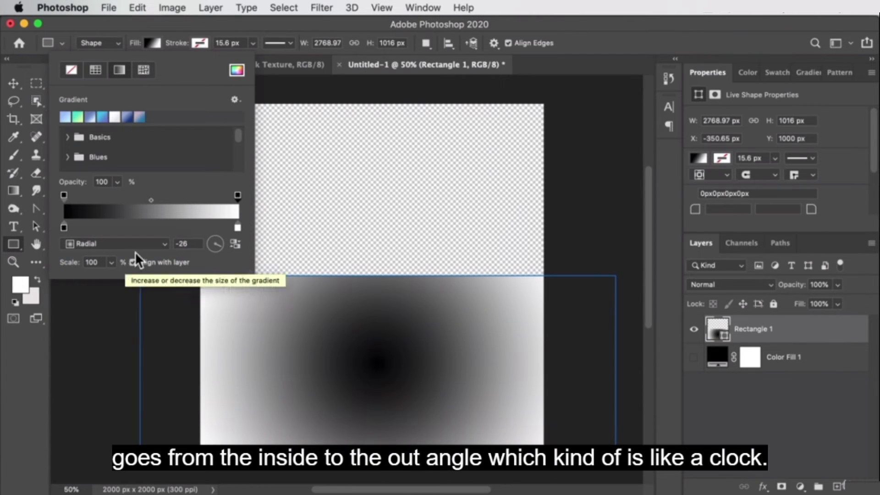
click(139, 244)
click(126, 255)
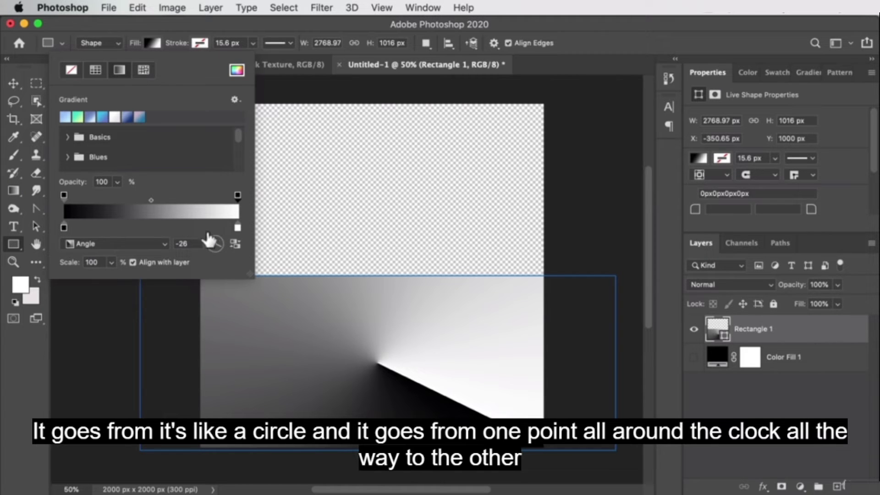
click(116, 240)
click(111, 255)
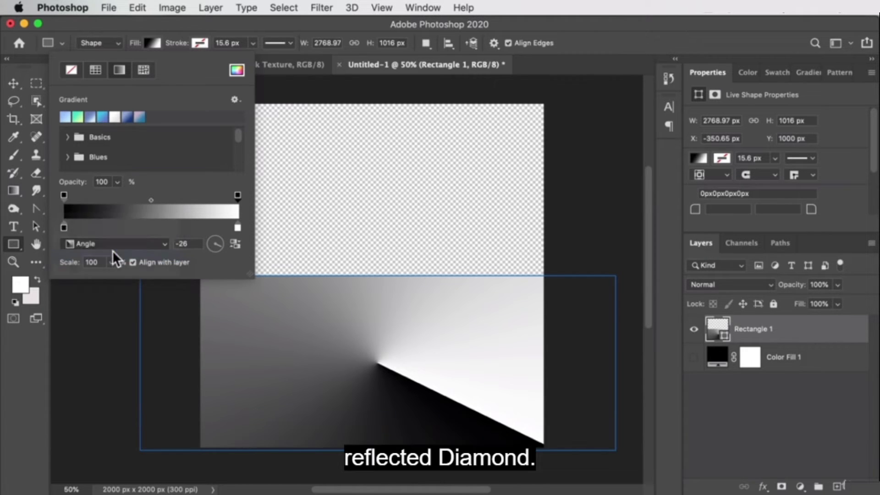
click(114, 245)
click(116, 253)
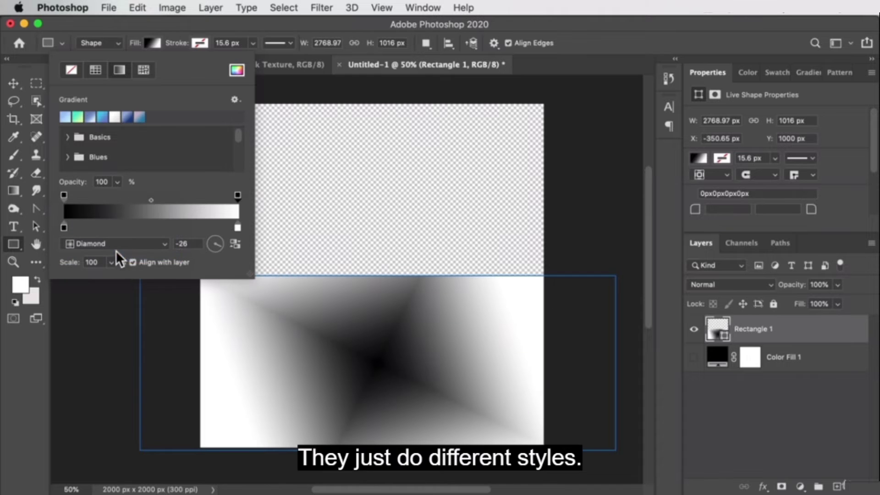
click(106, 242)
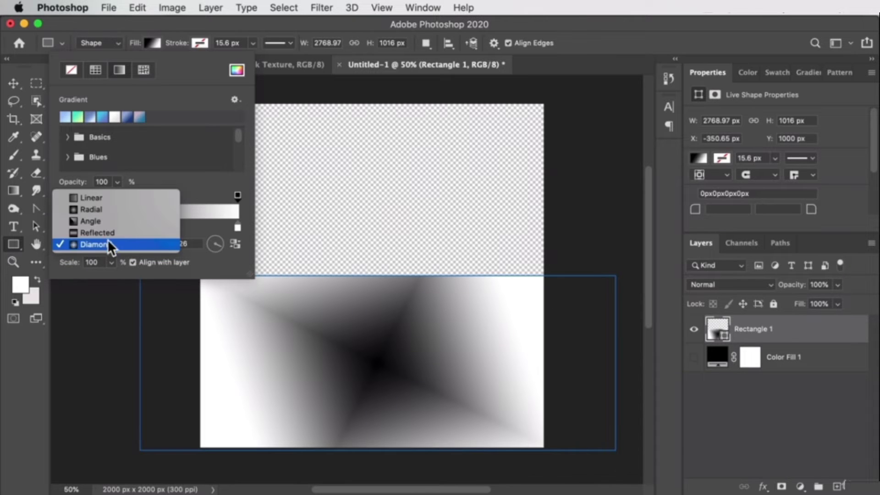
click(117, 199)
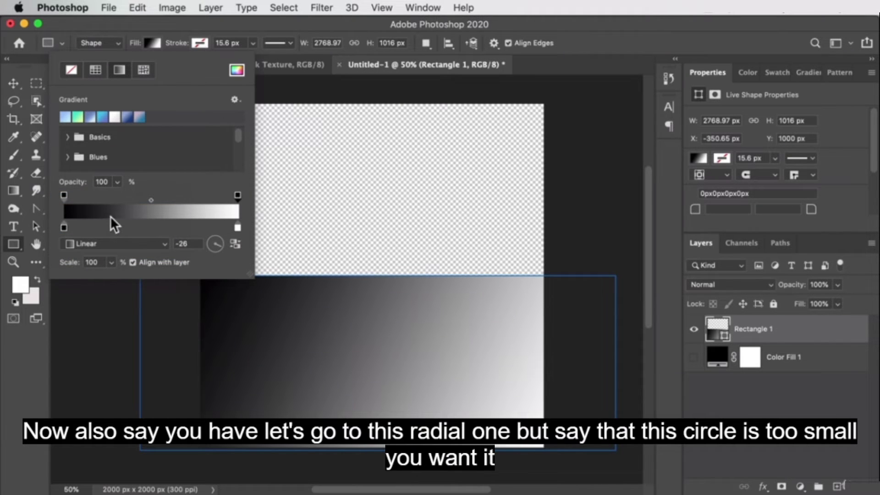
Step: Switch the rectangle's gradient to the Radial style and enlarge its scale to 122%
click(112, 242)
click(110, 253)
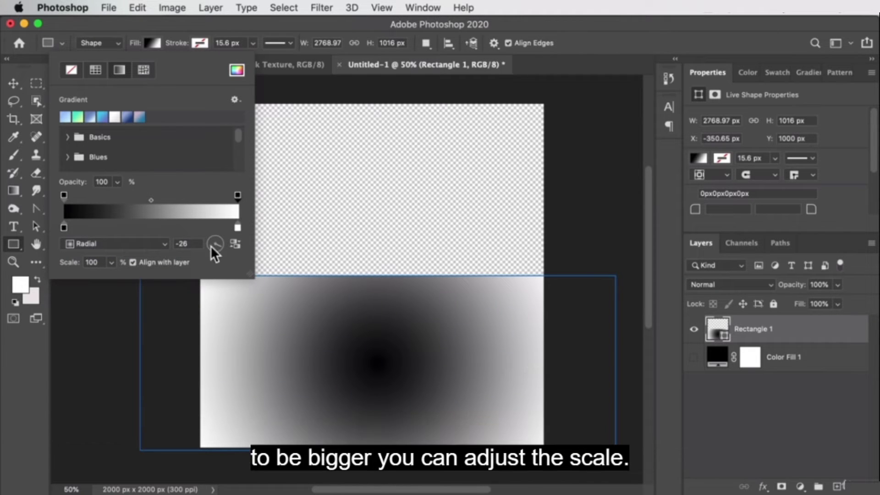
click(112, 262)
mouse_move(111, 275)
mouse_down()
mouse_move(123, 280)
mouse_move(101, 279)
mouse_move(125, 281)
mouse_move(106, 279)
mouse_move(114, 278)
mouse_up()
Step: Return the rectangle's gradient to the Linear style and increase its scale to 144%
click(128, 241)
click(127, 236)
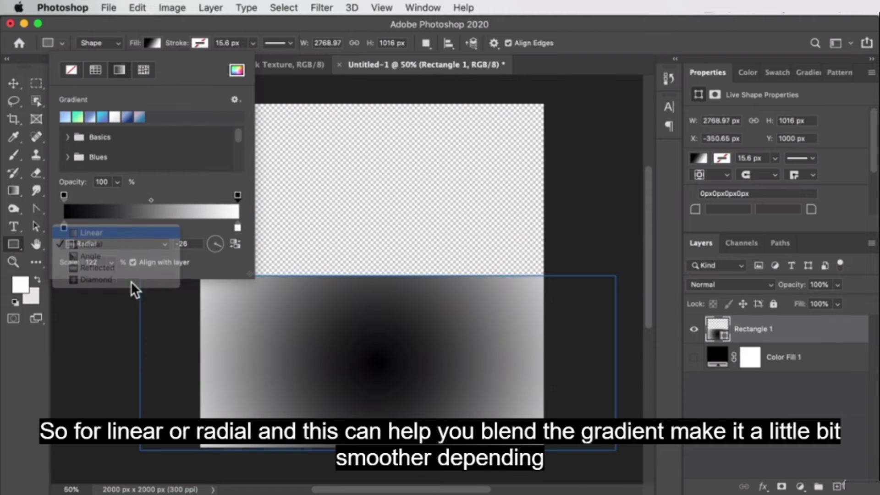
click(113, 262)
mouse_move(113, 278)
mouse_down()
mouse_move(123, 281)
mouse_move(103, 283)
mouse_move(161, 289)
mouse_move(105, 290)
mouse_move(112, 277)
mouse_up()
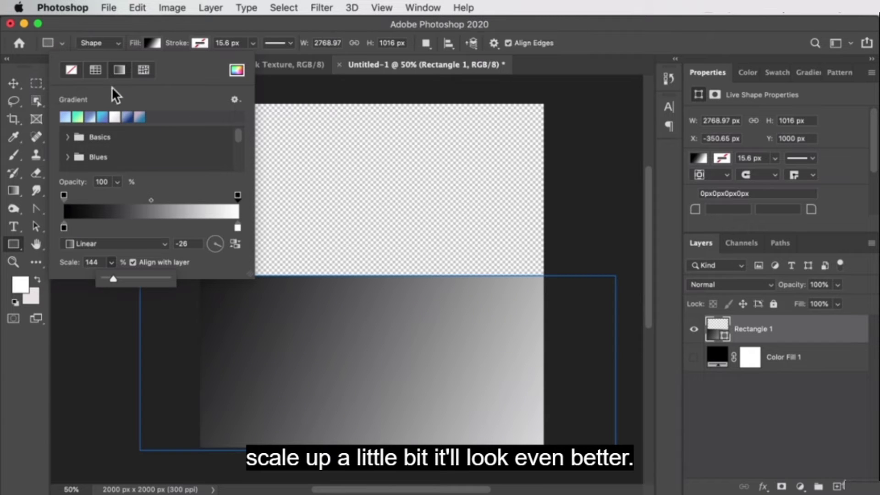
Step: Change the rectangle's fill to a pattern, try each Water preset and keep the third, pale blue one
click(140, 70)
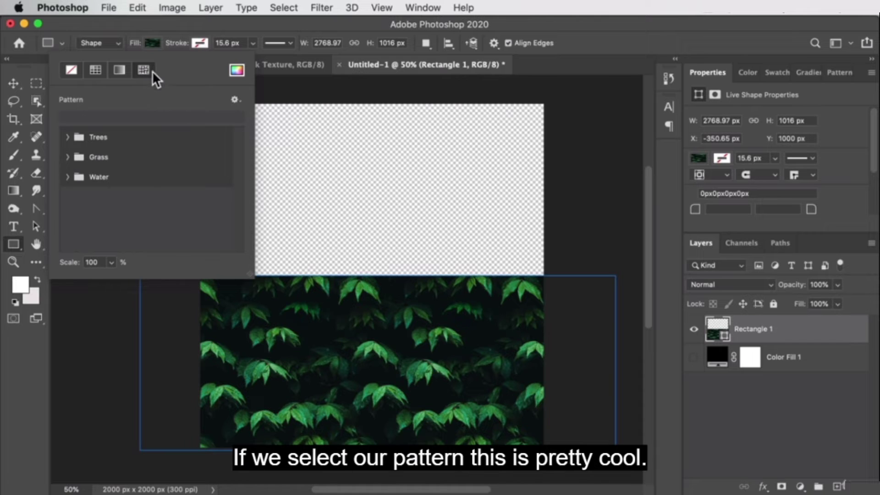
click(67, 177)
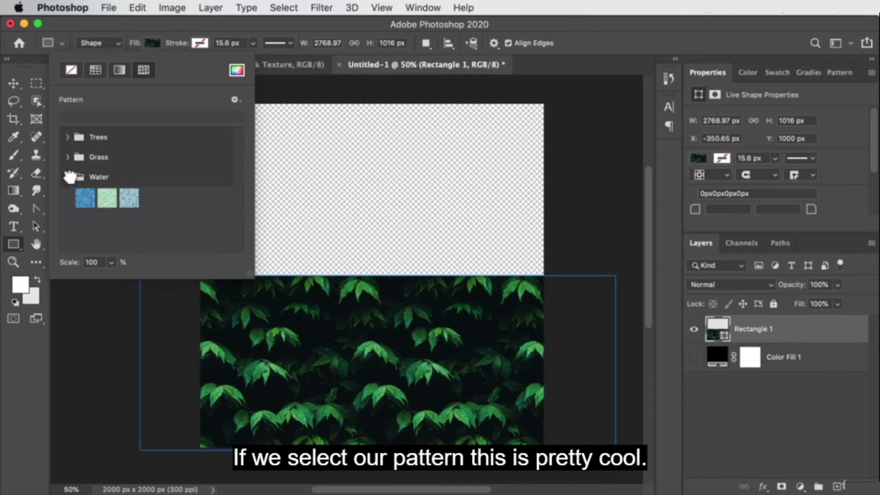
click(81, 198)
click(107, 198)
click(128, 198)
click(66, 177)
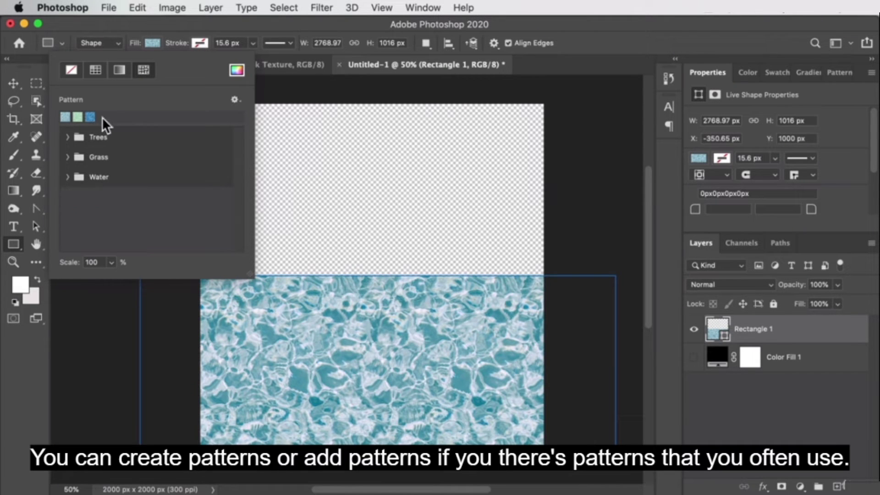
Step: Open the Import Patterns file dialog and cancel it without choosing a file
click(235, 99)
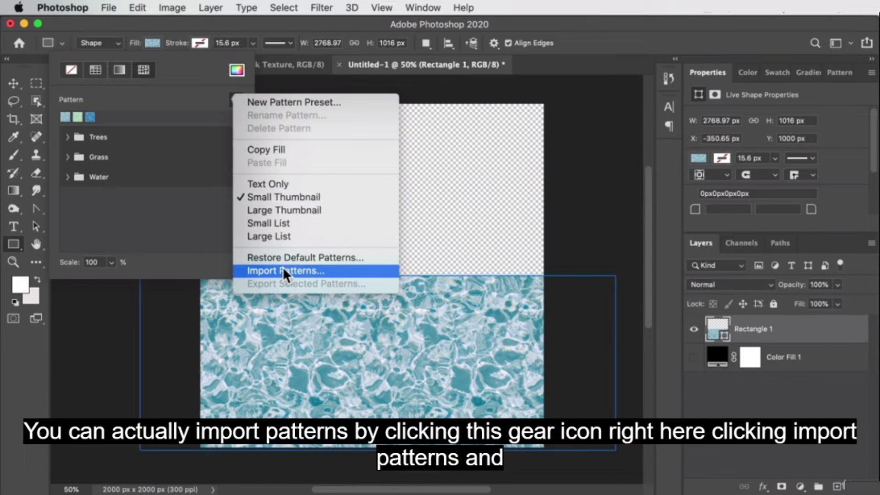
click(148, 230)
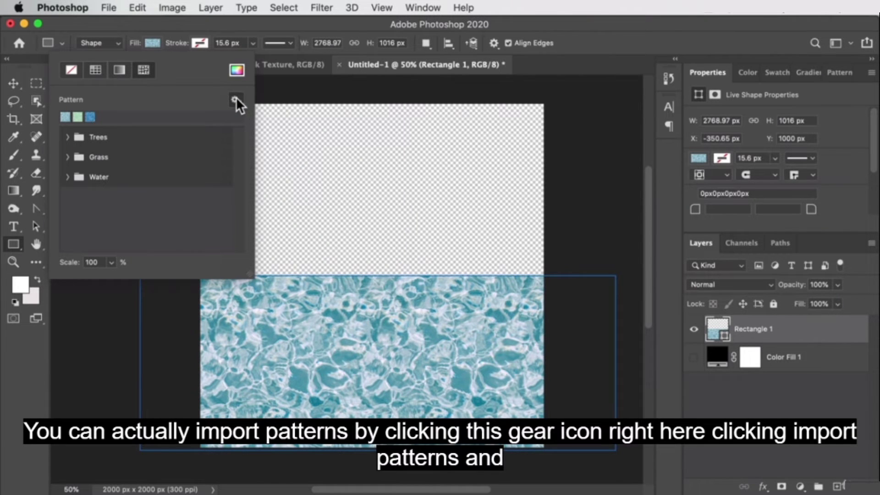
click(236, 98)
click(294, 272)
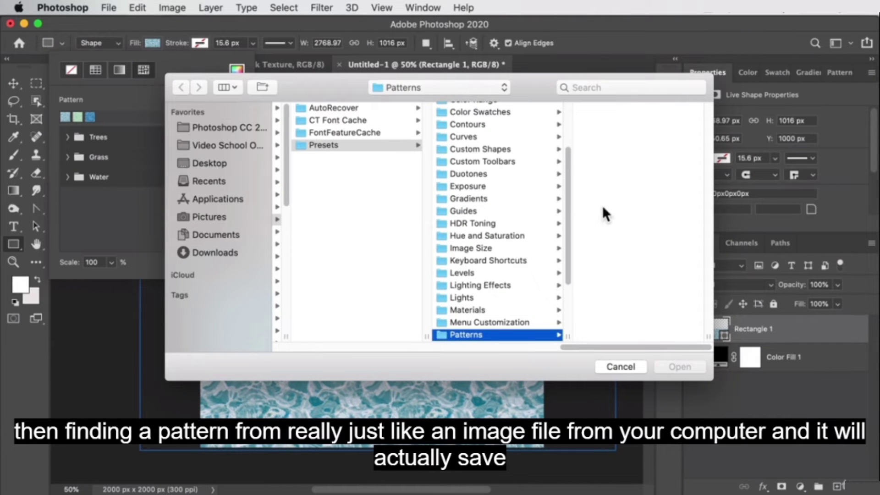
click(623, 360)
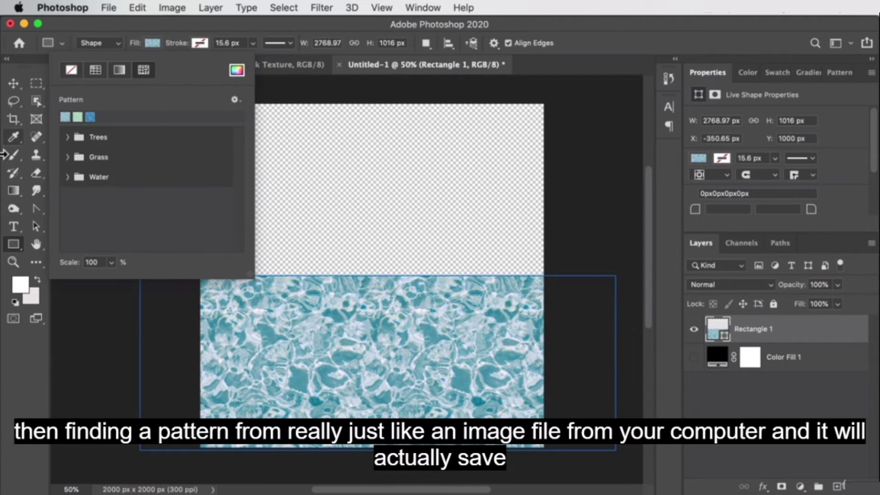
Step: Switch to the Move tool and deselect the pattern-filled rectangle
click(13, 83)
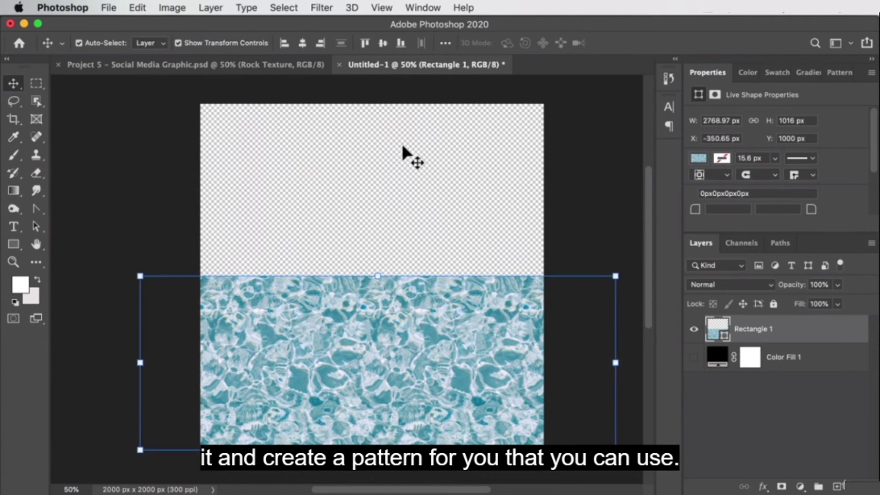
click(400, 142)
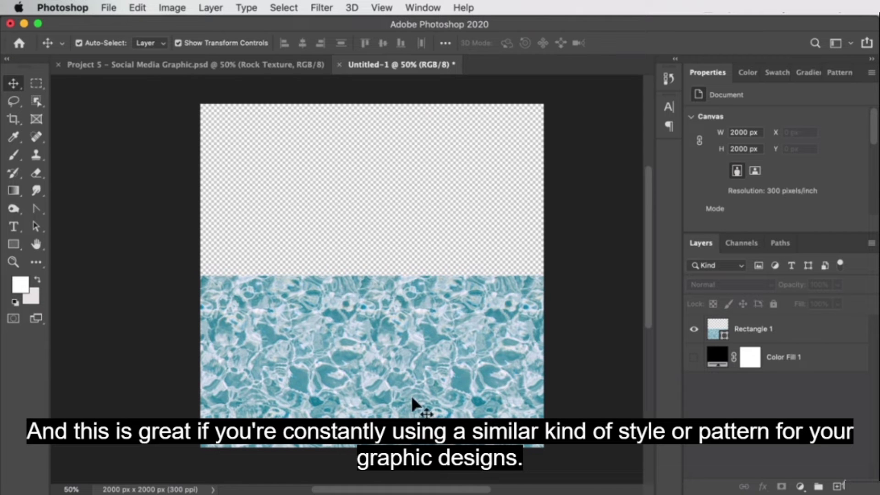
Step: Set the opacity at the white end of the rectangle's gradient fill to 100% and rotate the gradient angle to -26 degrees
click(513, 326)
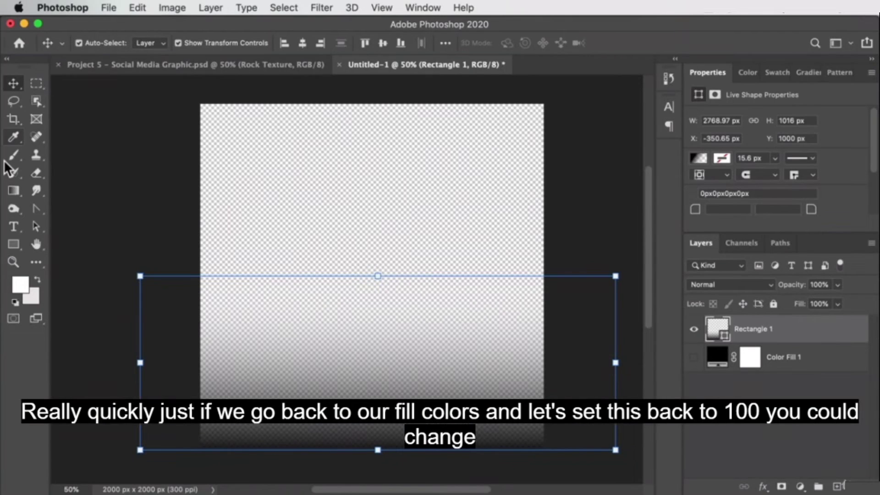
click(13, 245)
click(151, 43)
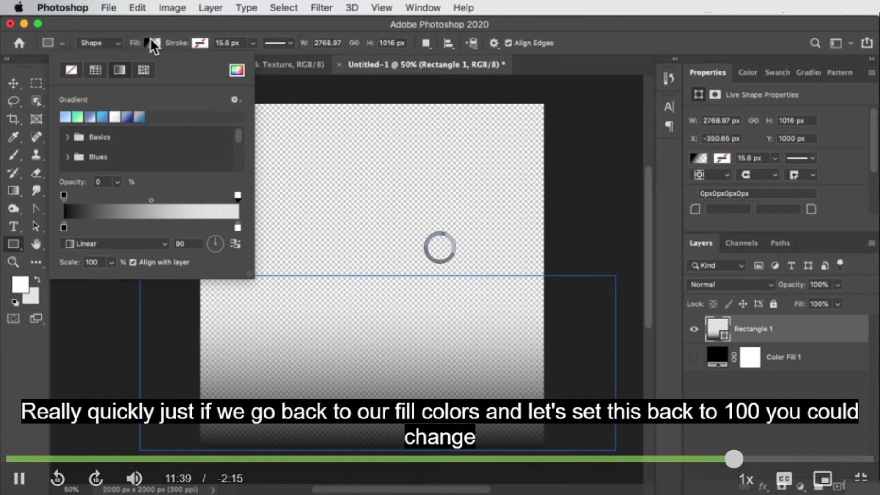
click(118, 182)
click(145, 198)
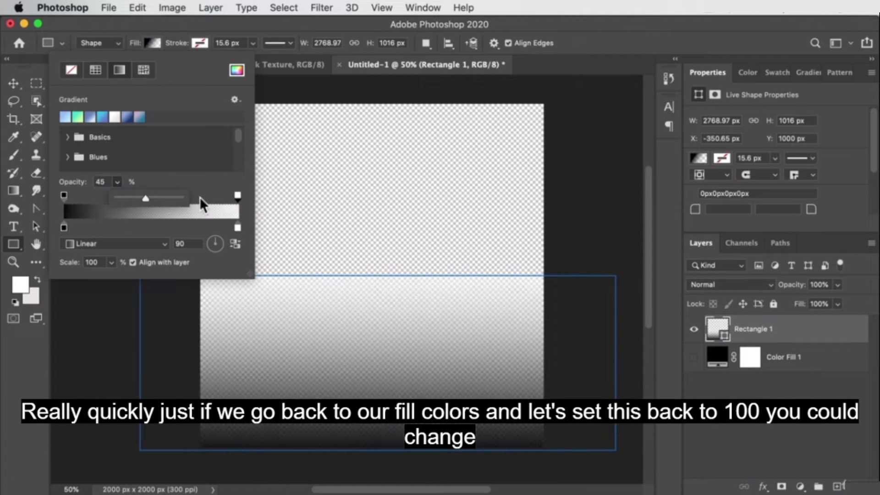
drag(200, 197, 226, 169)
click(225, 170)
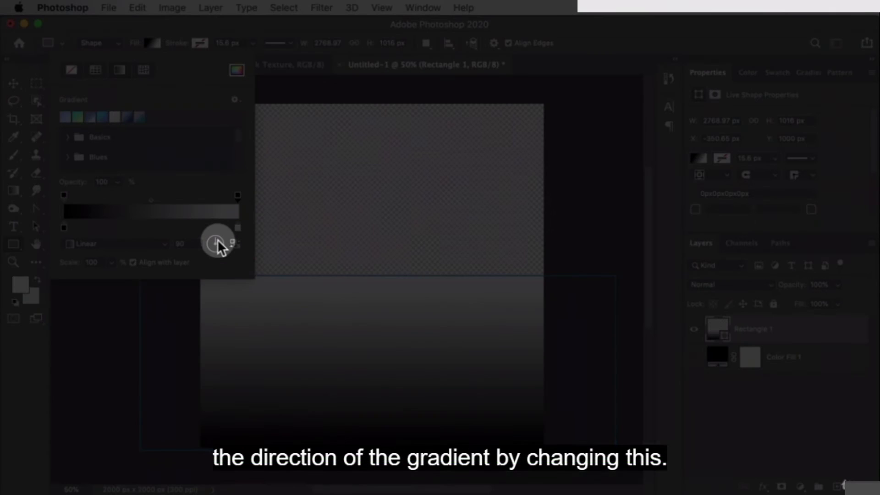
mouse_move(219, 242)
mouse_down()
mouse_move(210, 246)
mouse_move(216, 238)
mouse_move(219, 246)
mouse_up()
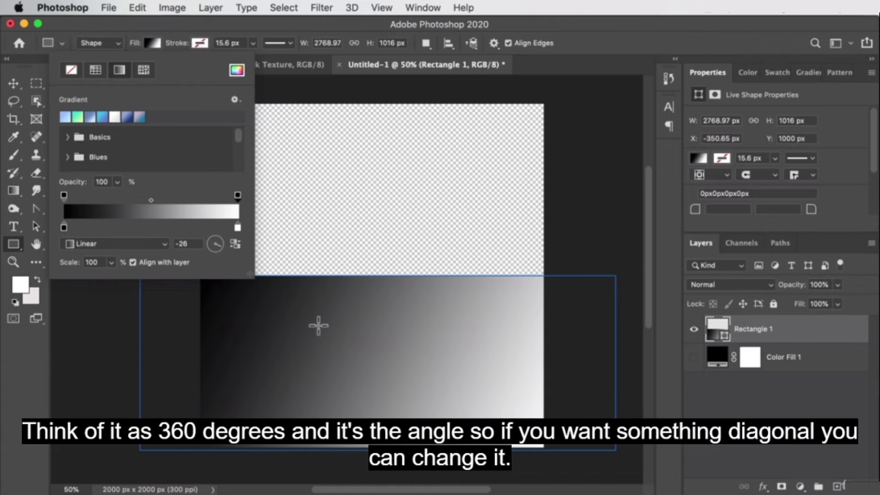
click(98, 243)
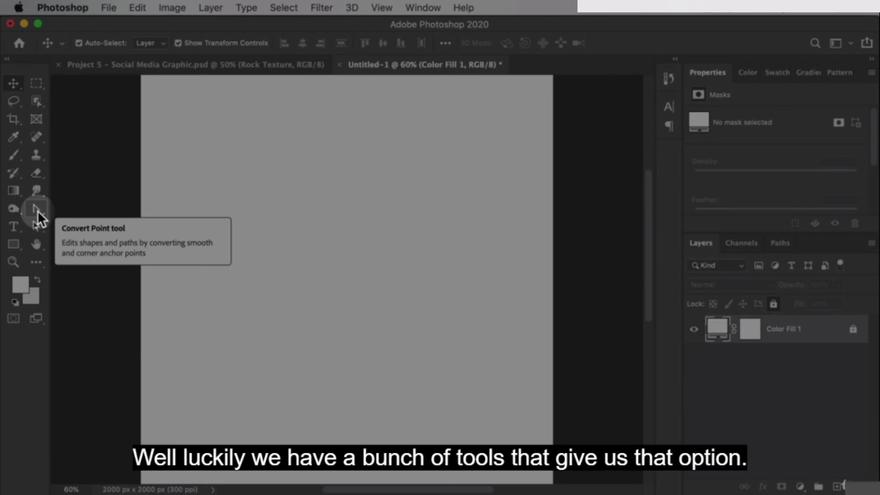
Step: Choose the Pen Tool in Shape mode and set its fill to the recently used blue
click(38, 211)
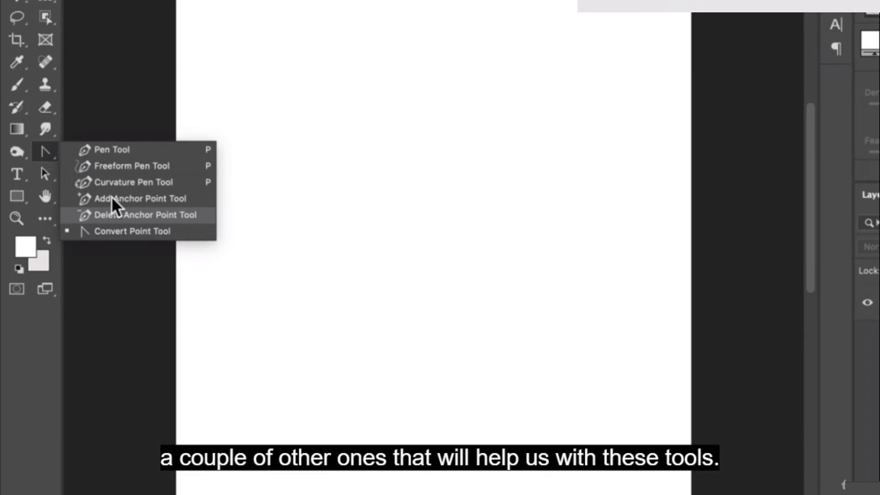
click(115, 150)
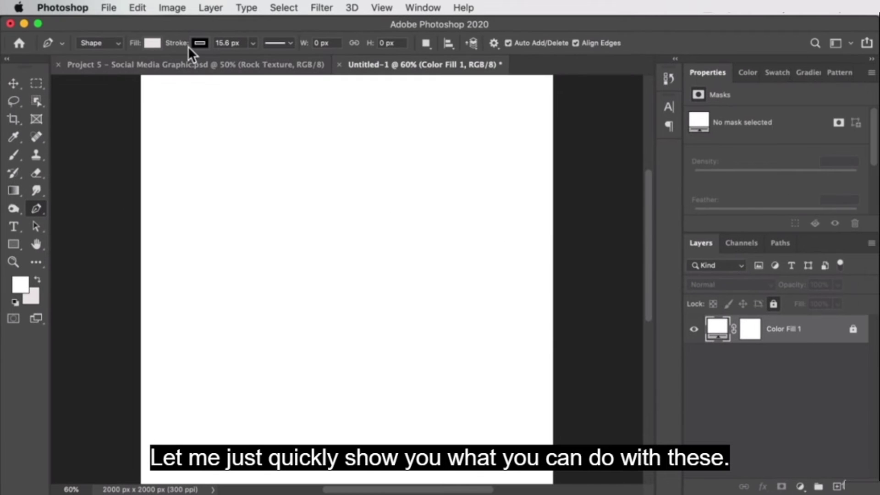
click(153, 43)
click(66, 117)
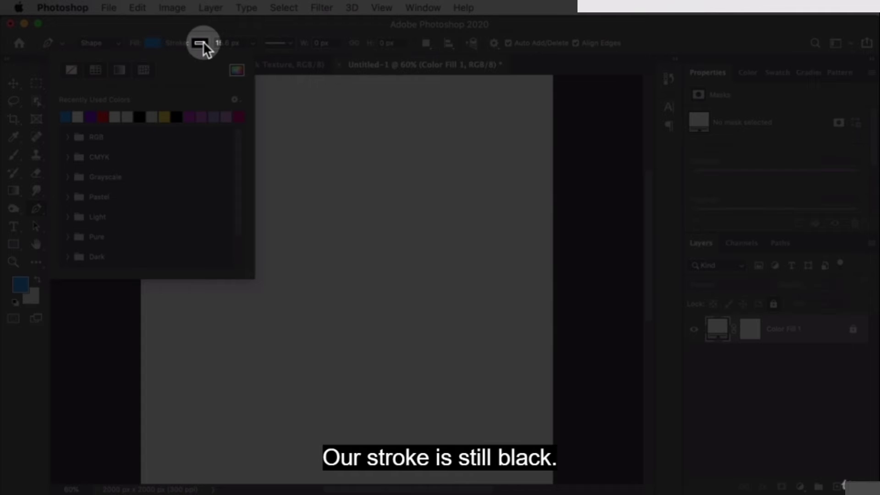
click(265, 39)
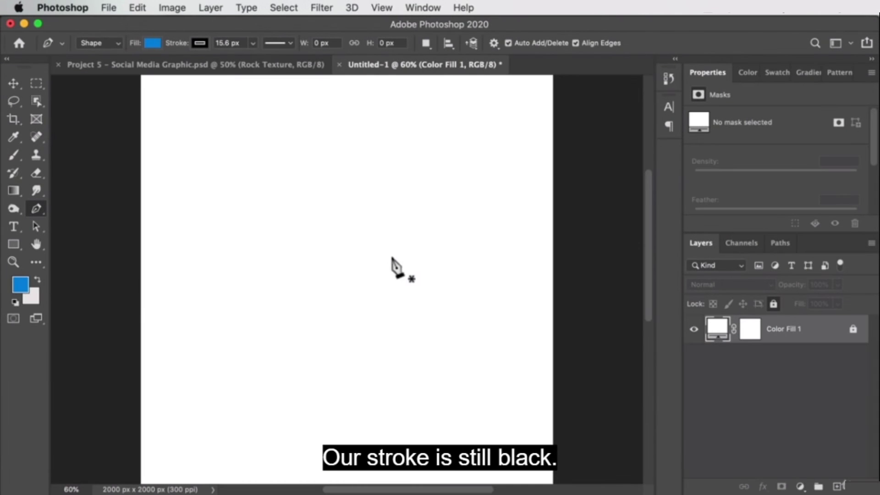
Step: Draw a closed triangle about 1045 by 650 px with straight sides in the upper half of the canvas
click(233, 191)
click(449, 174)
click(354, 308)
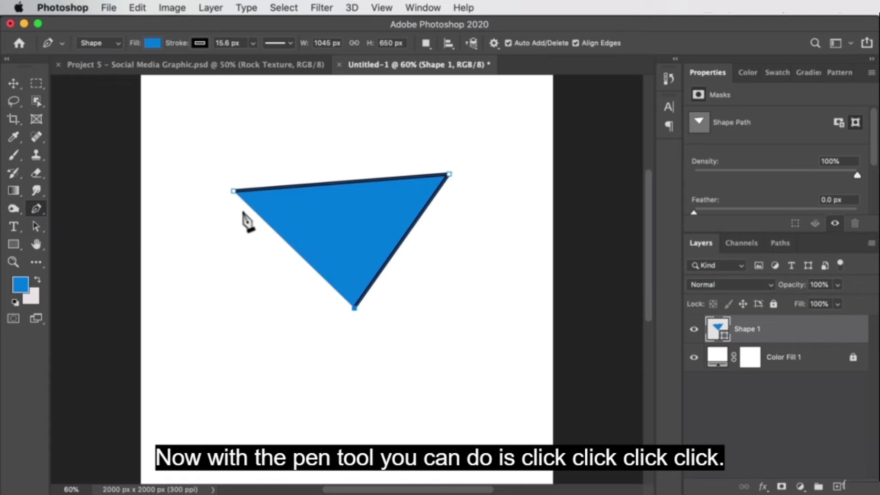
click(233, 191)
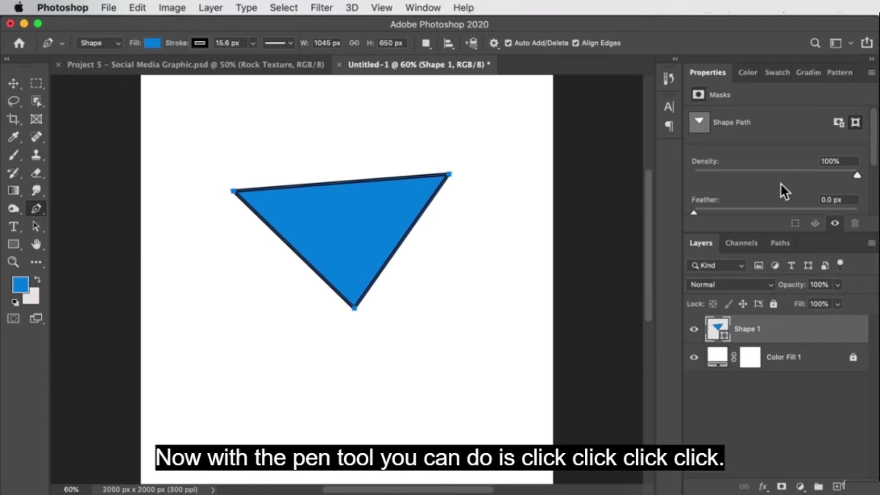
Step: Move the blue triangle slightly toward the middle of the canvas, and delete it
click(13, 84)
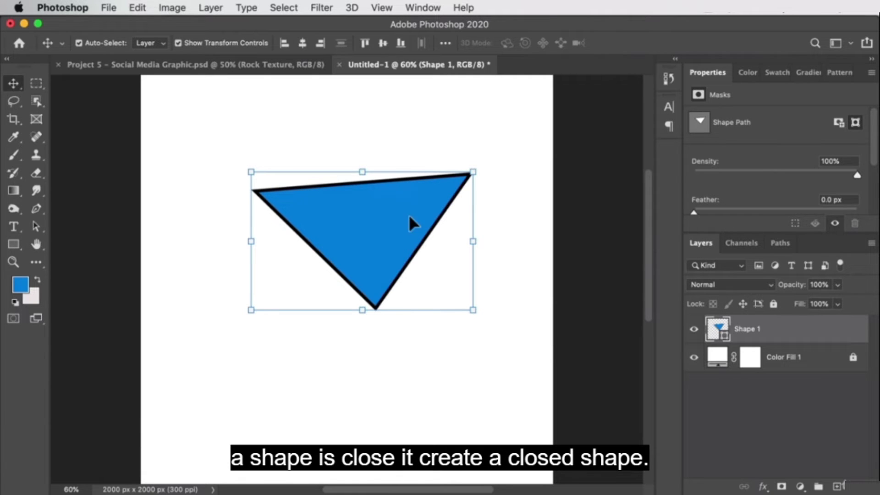
drag(389, 234, 374, 256)
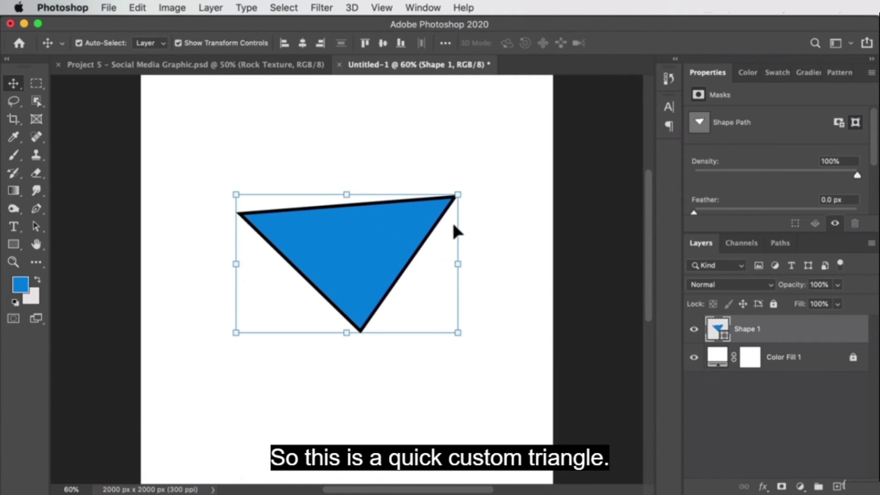
key(Delete)
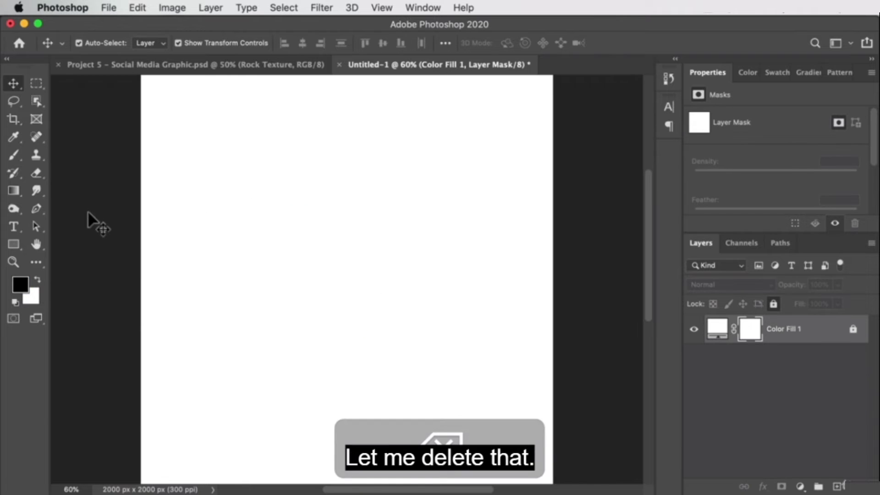
Step: Draw a closed Pen Tool shape about 956 by 765 px with straight top and right sides and a curved bottom and left side
click(37, 209)
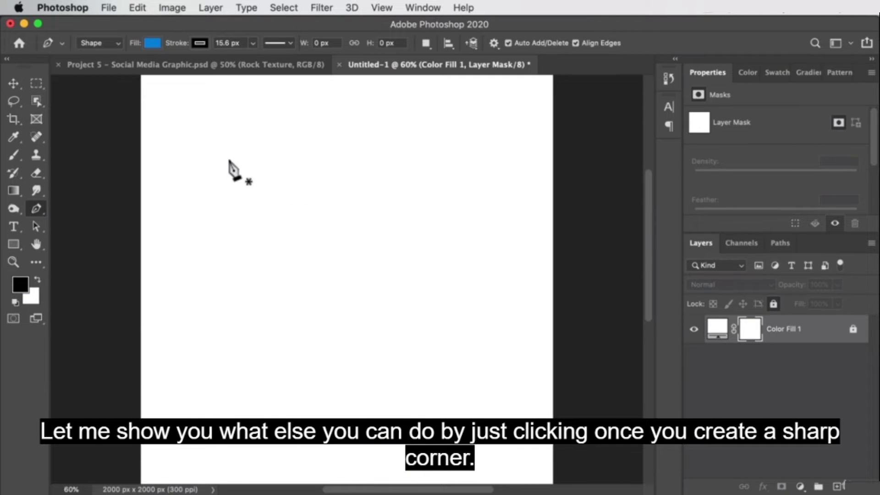
click(245, 179)
click(429, 121)
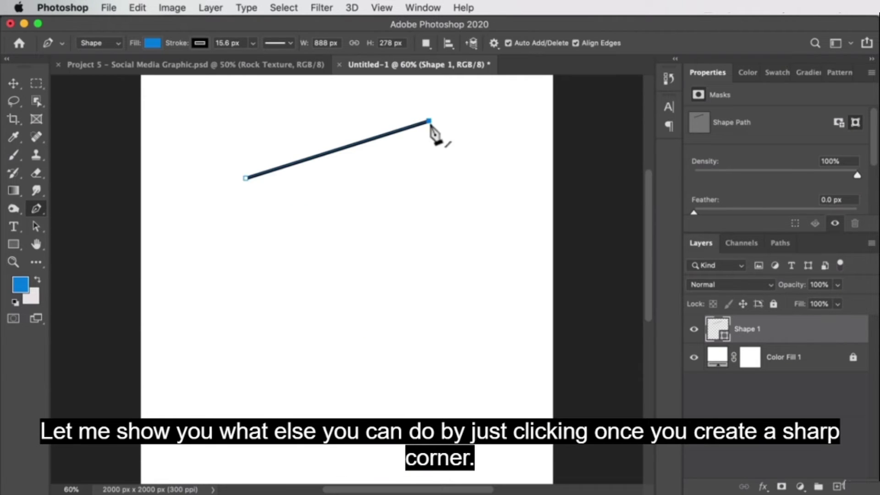
click(443, 207)
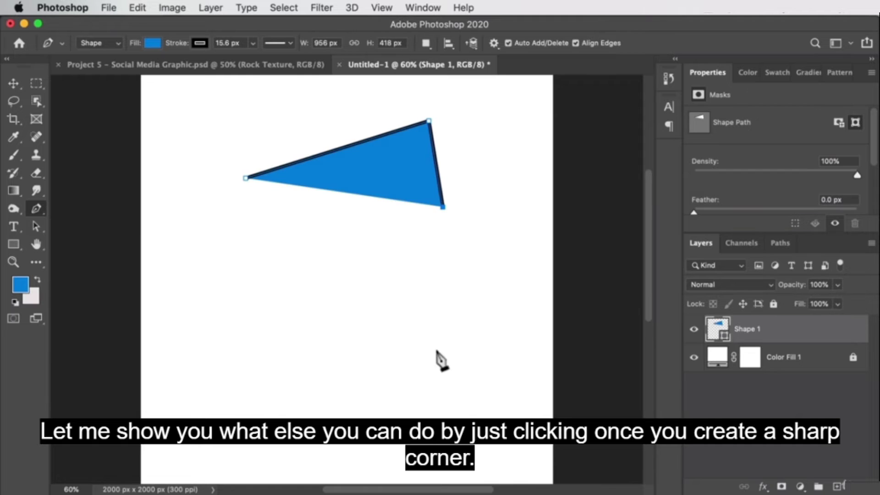
drag(402, 272, 371, 282)
drag(264, 259, 251, 235)
click(246, 179)
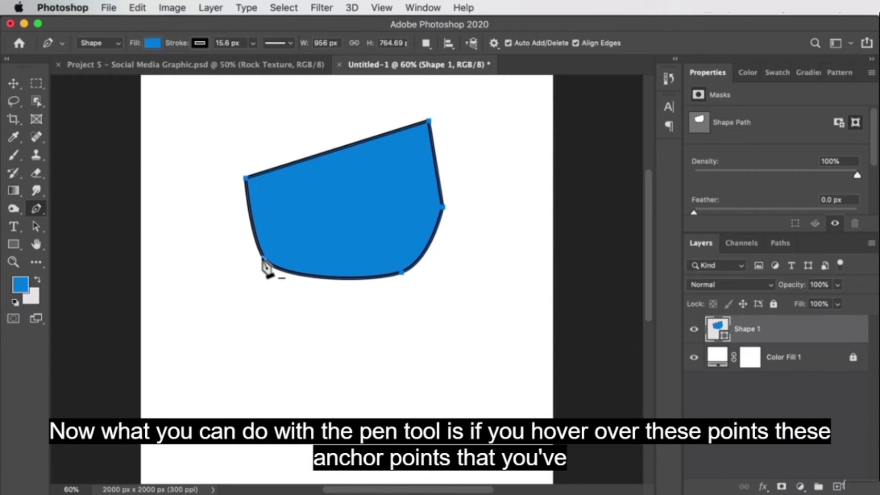
Step: Delete the blue shape's lower-left anchor point and the anchor point midway down its right side
key(z)
drag(283, 259, 299, 301)
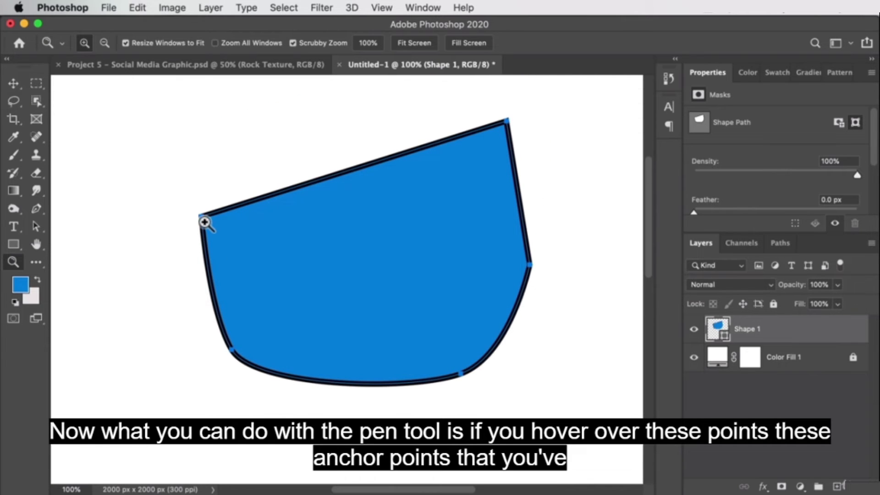
click(38, 211)
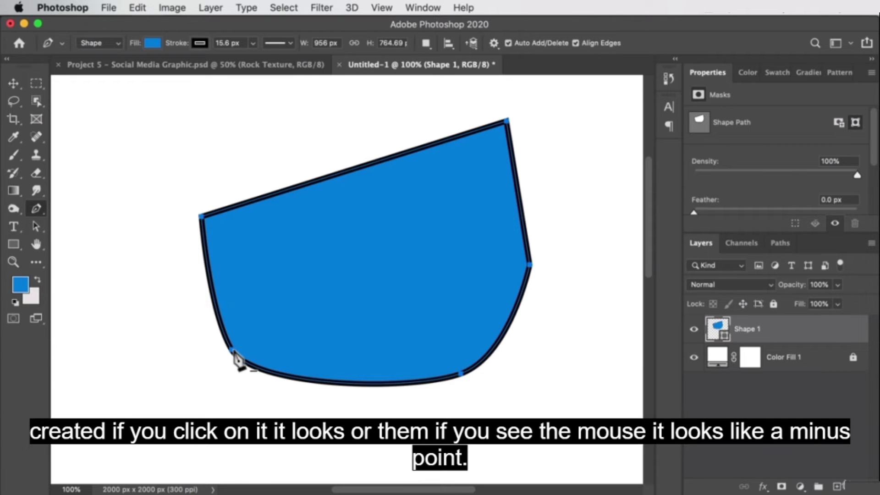
click(233, 352)
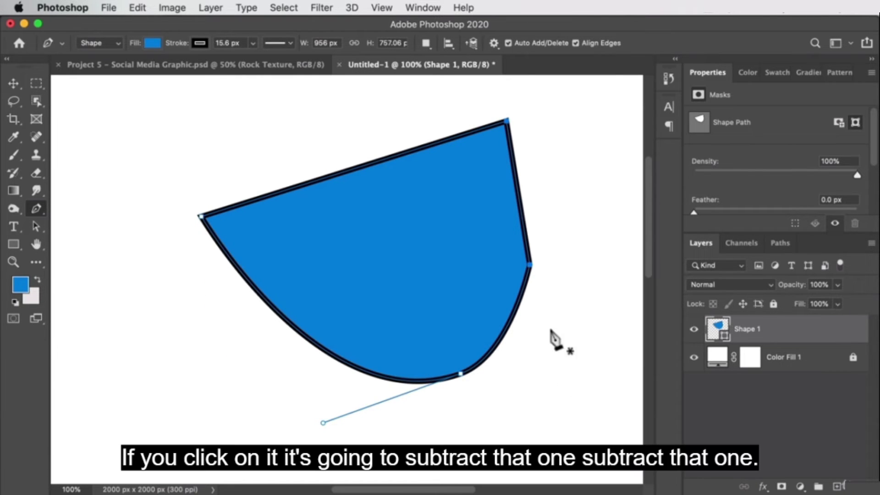
click(530, 266)
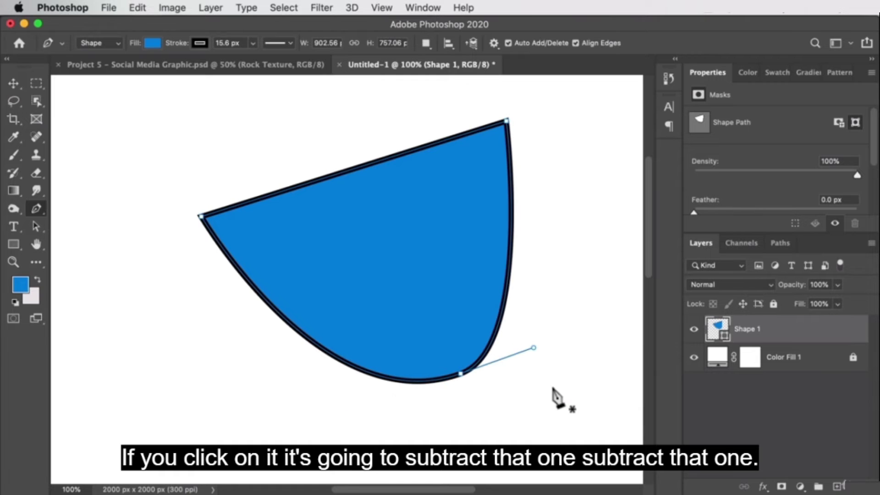
Step: Add an anchor point on the shape's right curve and one on its lower-left curve, and pull both outward to widen it
click(510, 260)
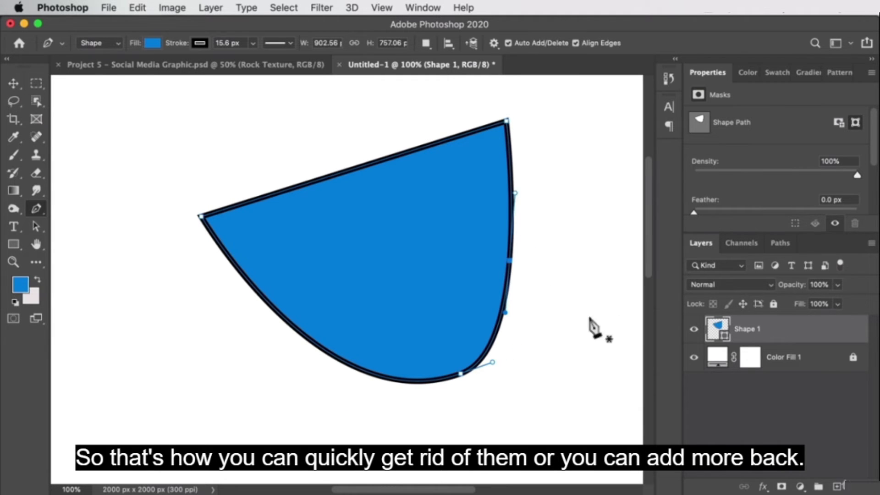
click(290, 322)
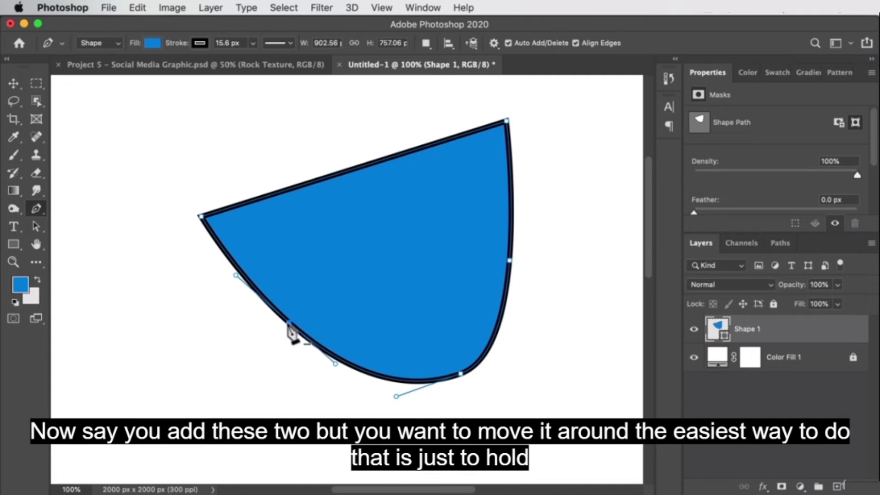
key(super)
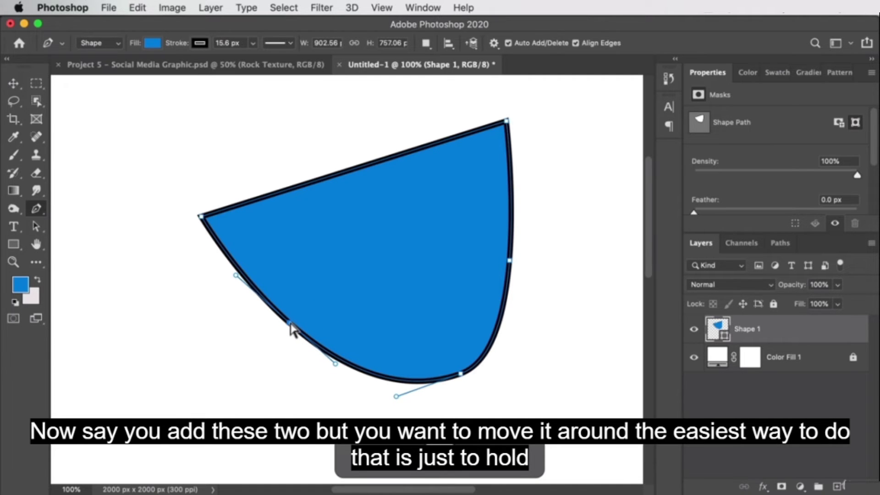
drag(291, 325, 239, 366)
drag(510, 260, 555, 275)
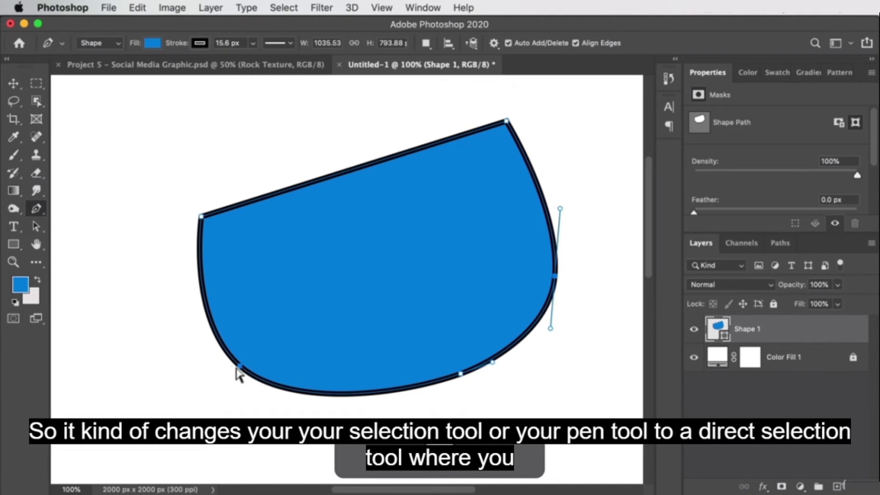
drag(239, 366, 239, 368)
Step: Move the two top corner points together slightly up and left, and shift the upper-right and right anchor points together up and outward
mouse_move(202, 217)
mouse_down()
mouse_move(234, 225)
mouse_move(187, 197)
mouse_move(198, 208)
mouse_up()
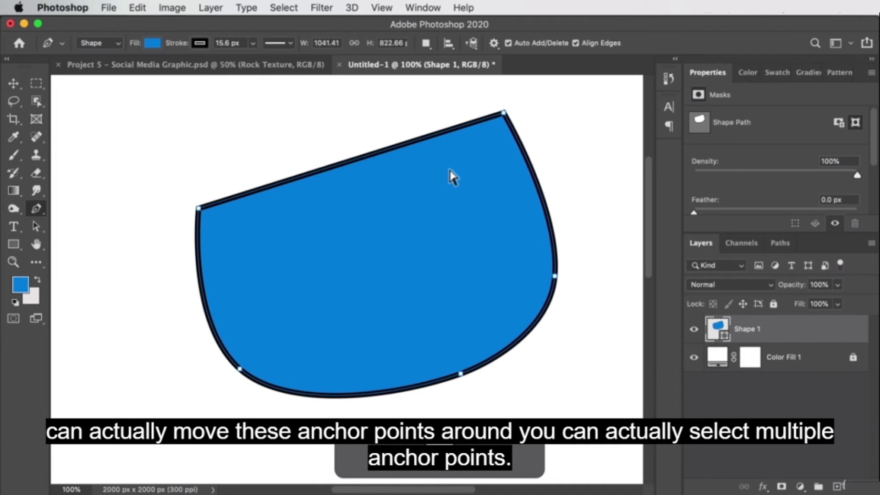
click(506, 115)
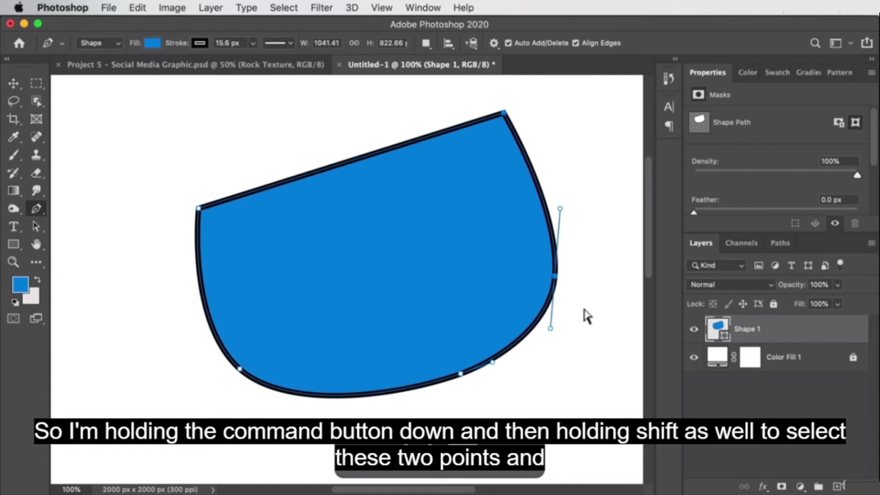
drag(556, 279, 590, 252)
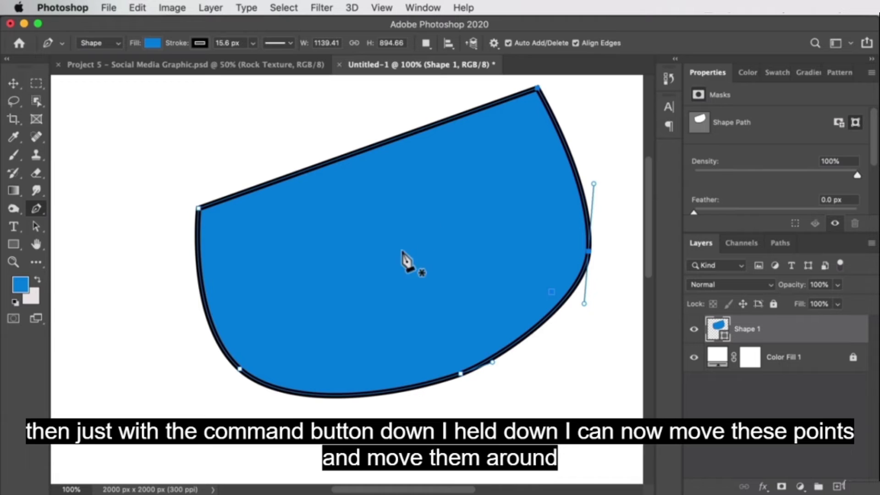
Step: Show the direction handles of the curved anchor points, and pull the lower-left point's handles to bend the bottom edge into a wave
click(241, 370)
click(461, 375)
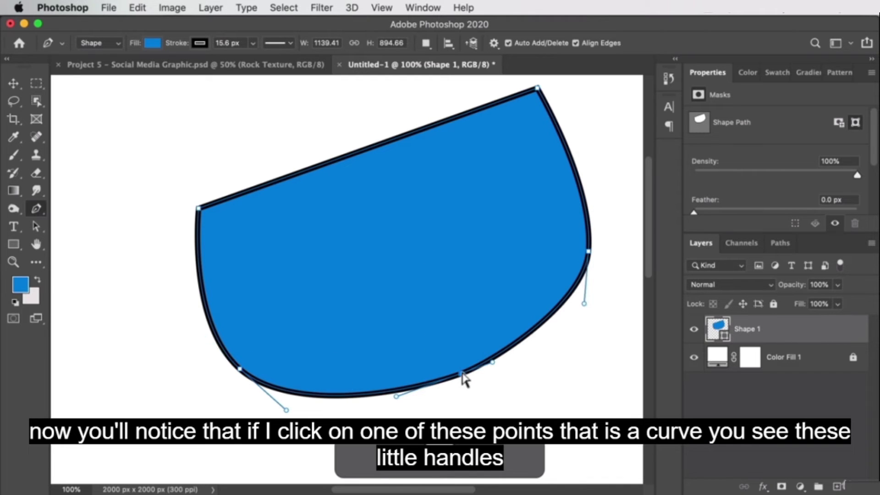
click(590, 252)
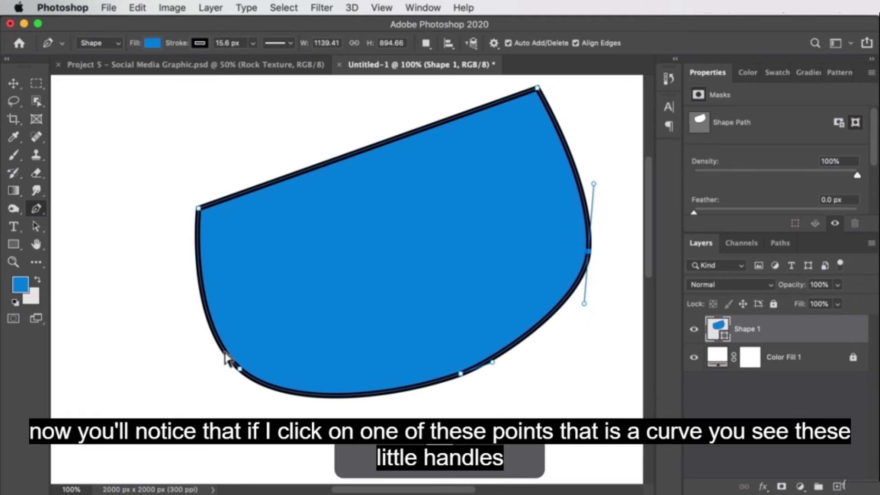
click(239, 369)
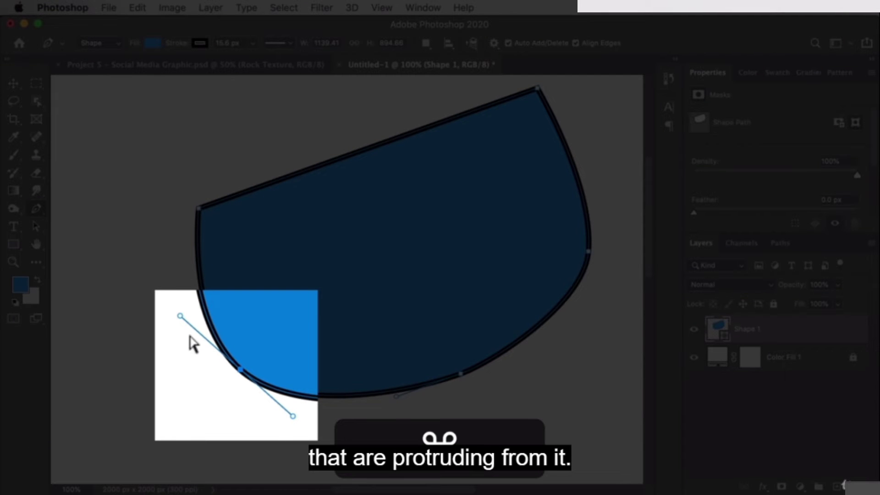
drag(181, 316, 135, 477)
drag(288, 329, 352, 281)
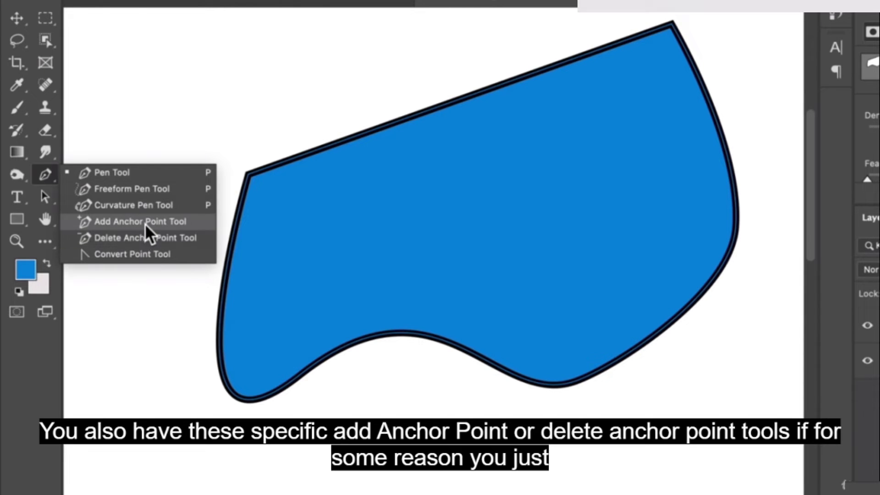
Step: Try the Add Anchor Point Tool on the shape's straight top edge and its bottom curve, and undo both additions
click(144, 223)
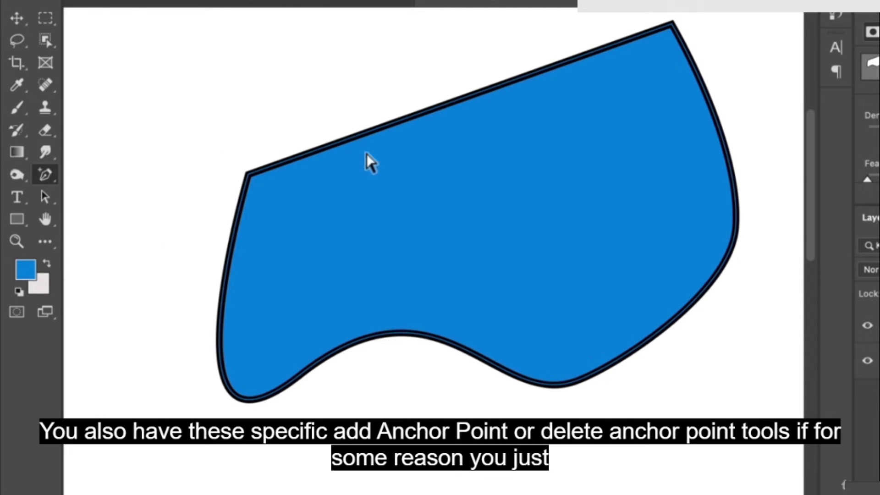
click(431, 109)
click(452, 342)
key(super+z)
key(super+z)
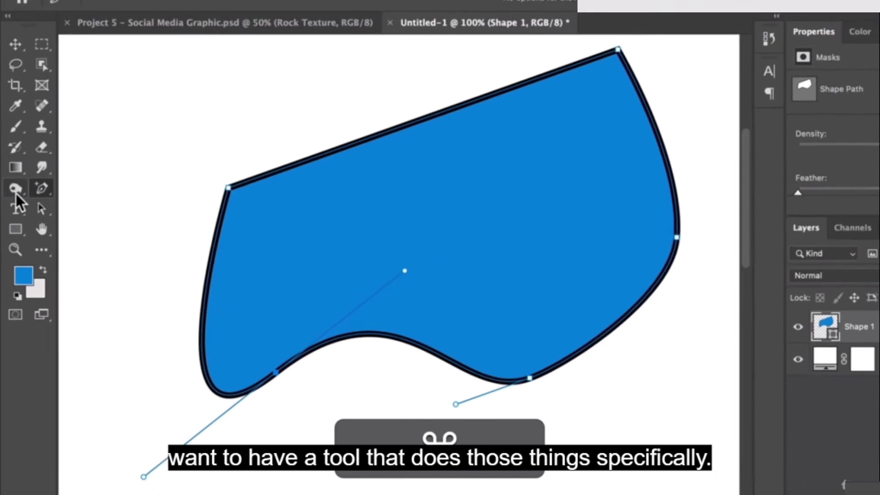
Step: Choose the Convert Point Tool and target the shape's sharp upper-left corner point
click(45, 174)
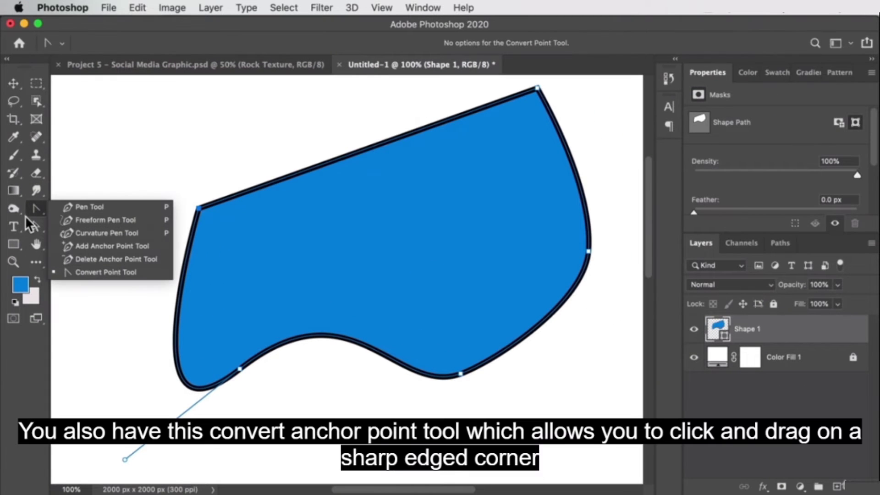
click(201, 212)
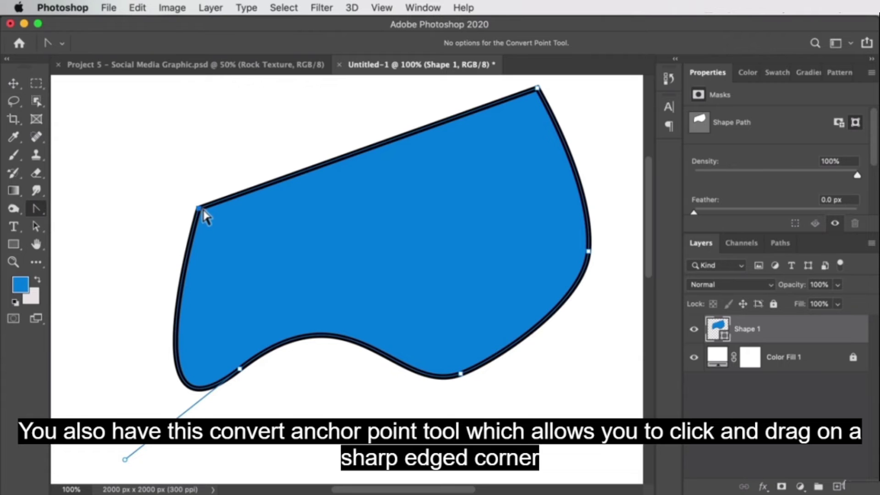
Step: Use the Convert Point tool to curve the blue shape's two upper corners and try a sharp corner at its lower-left point
drag(198, 210, 237, 169)
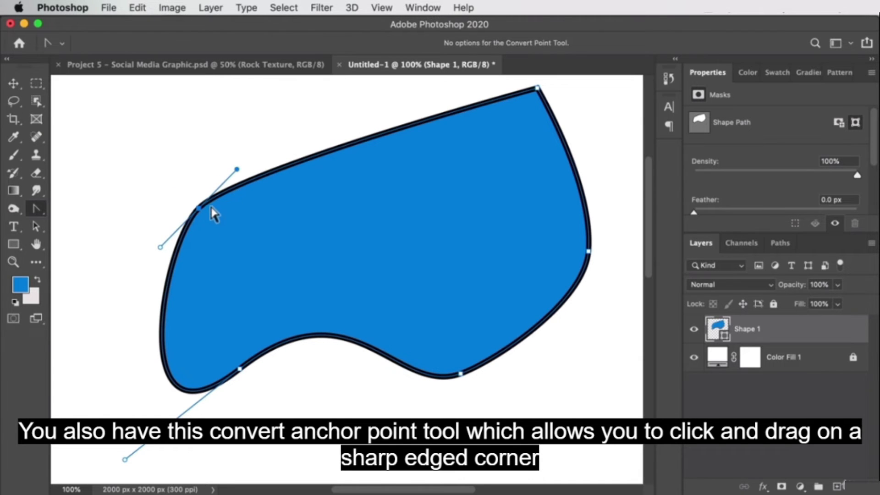
drag(538, 88, 584, 95)
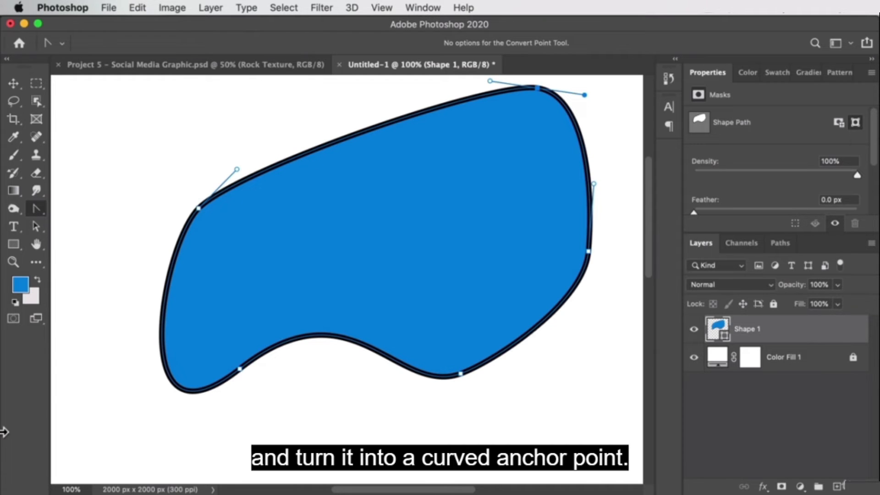
click(238, 367)
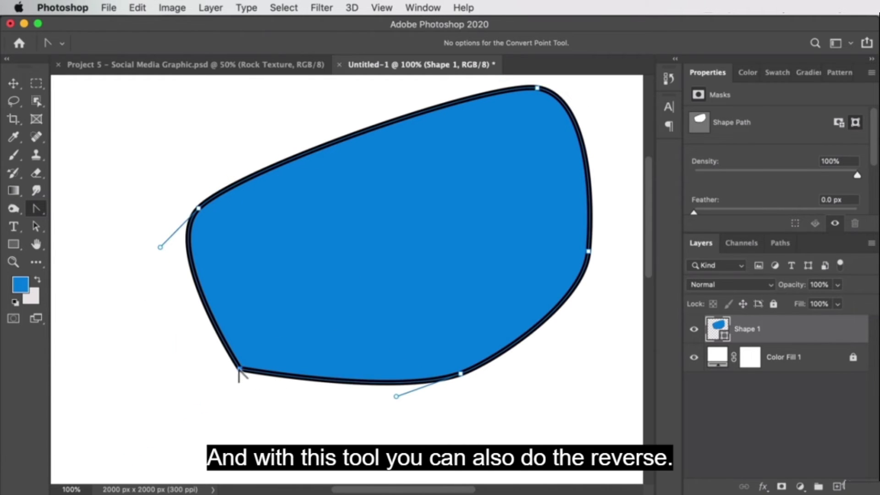
key(super)
drag(239, 368, 352, 280)
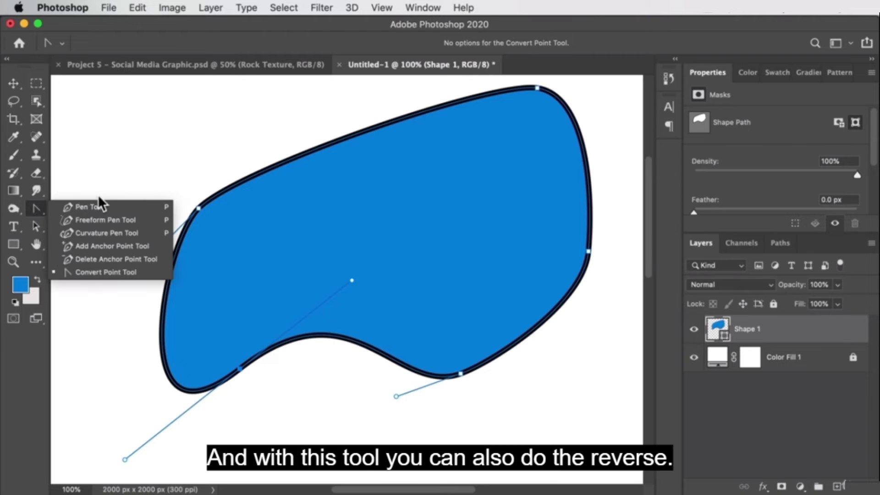
Step: Delete the blue freehand shape from the canvas
click(36, 208)
click(81, 202)
key(v)
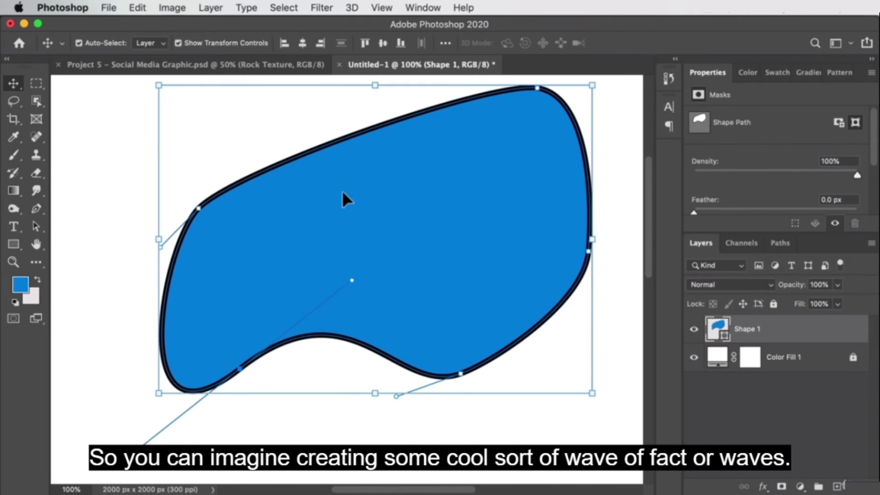
key(BackSpace)
Step: Draw a closed double-wave shape with the Pen tool, about 1494 by 722 px, with curved crests and a nearly flat base
click(36, 209)
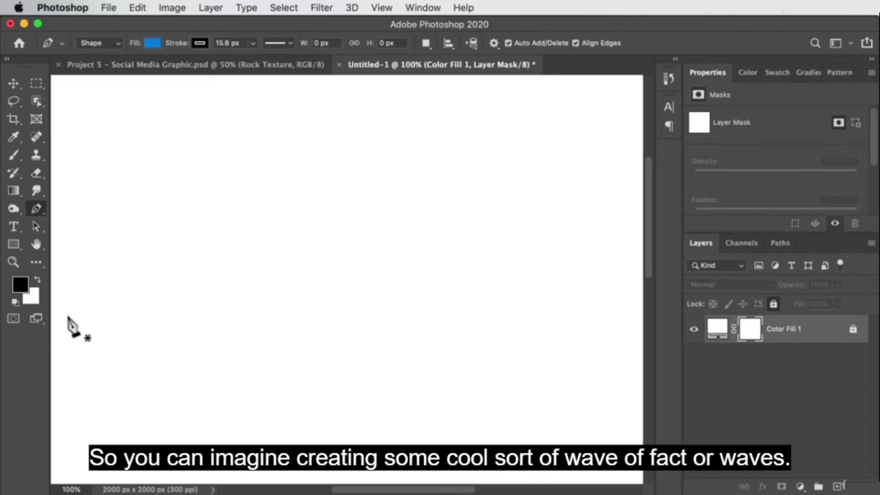
drag(150, 281, 158, 275)
drag(218, 210, 214, 195)
drag(323, 138, 393, 174)
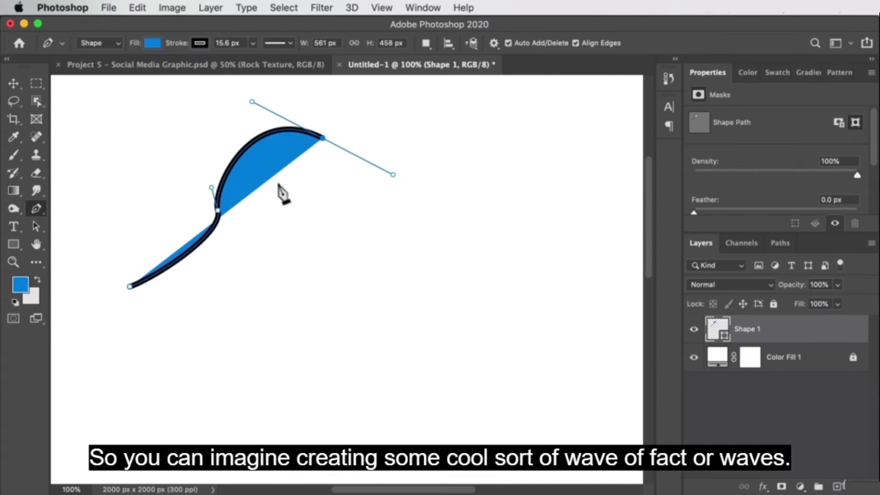
mouse_move(283, 165)
mouse_down()
mouse_move(340, 304)
mouse_move(345, 283)
mouse_move(393, 277)
mouse_up()
drag(452, 164, 435, 118)
drag(527, 111, 537, 112)
drag(551, 194, 607, 219)
drag(600, 316, 112, 277)
click(127, 287)
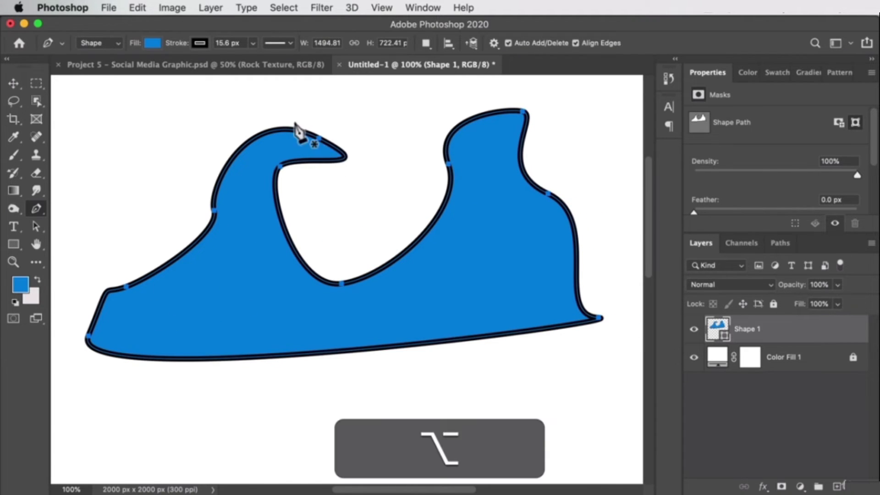
Step: Adjust the curve handles and anchor points around the left wave's crest to give it a tighter, pointed curl
alt+click(320, 137)
drag(321, 139, 323, 143)
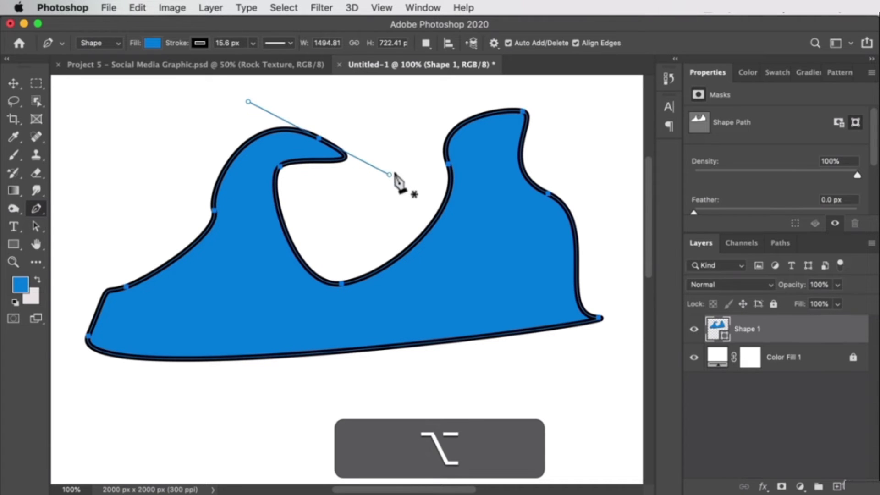
drag(387, 177, 352, 149)
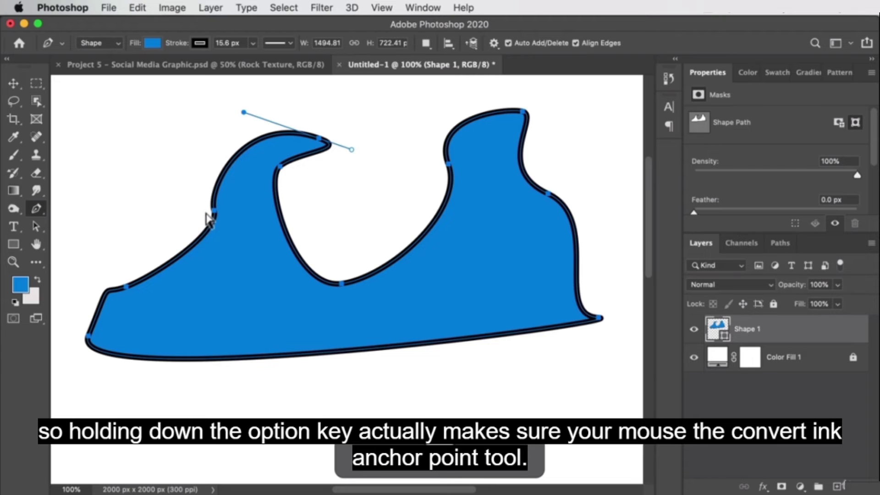
drag(215, 219, 199, 225)
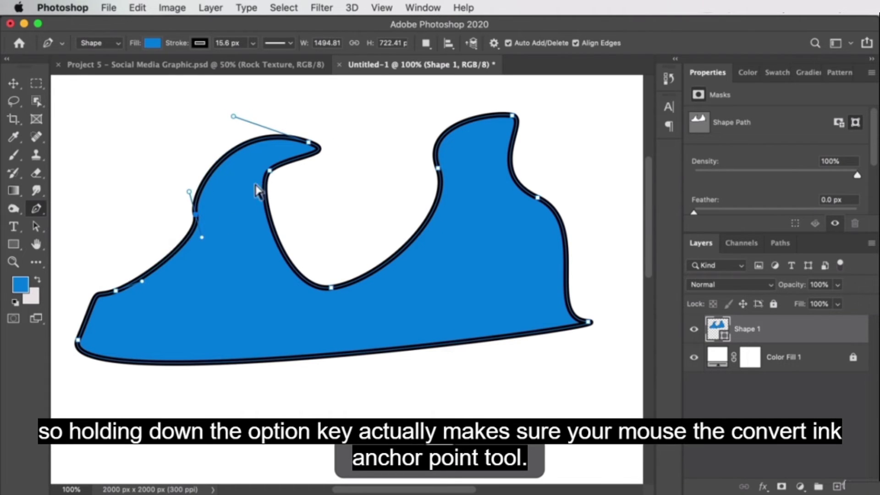
drag(272, 173, 255, 181)
drag(341, 153, 324, 148)
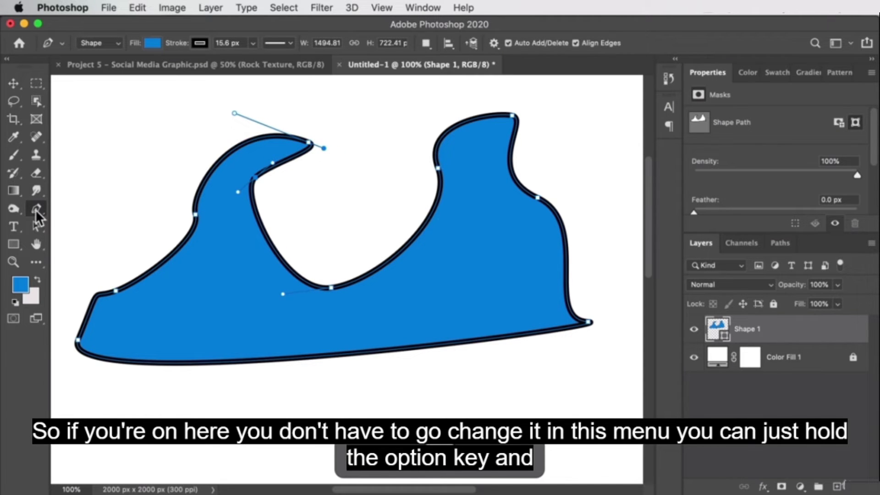
Step: Try converting the left wave's tip into a sharp corner point with the Pen tool, and undo the conversion
right_click(35, 211)
click(108, 205)
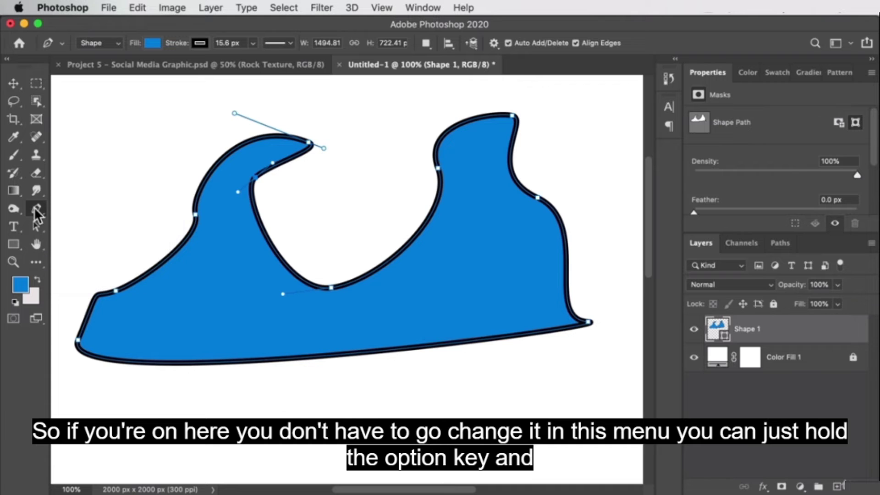
alt+click(309, 145)
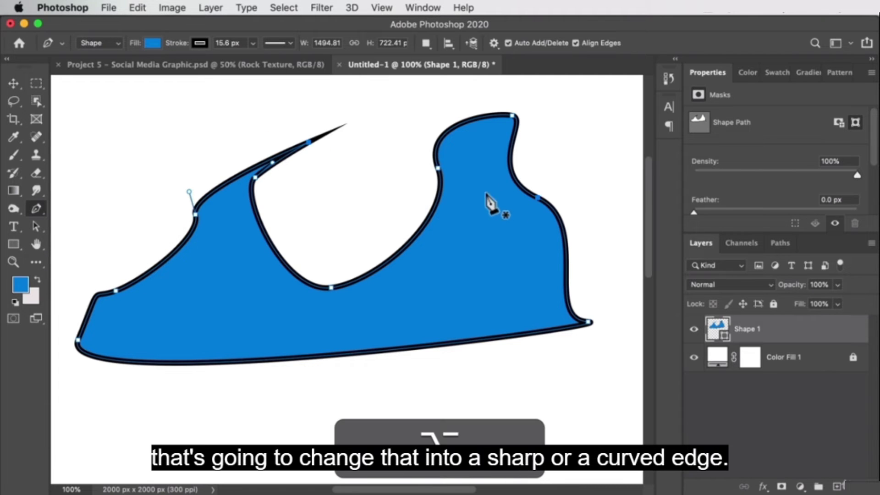
key(super+z)
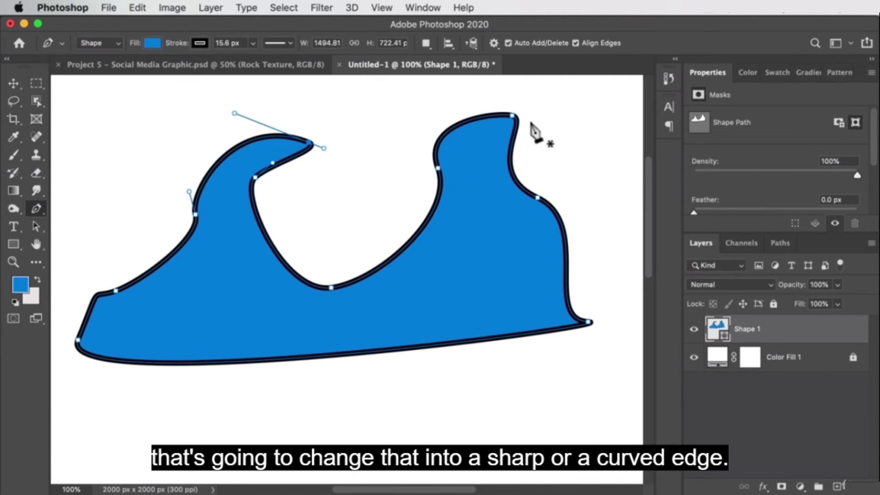
Step: Reshape both waves by widening the left shoulder, pulling the right crest outward and hollowing its underside, and sharpening the right tip
drag(512, 115, 526, 251)
click(539, 198)
drag(196, 221, 165, 198)
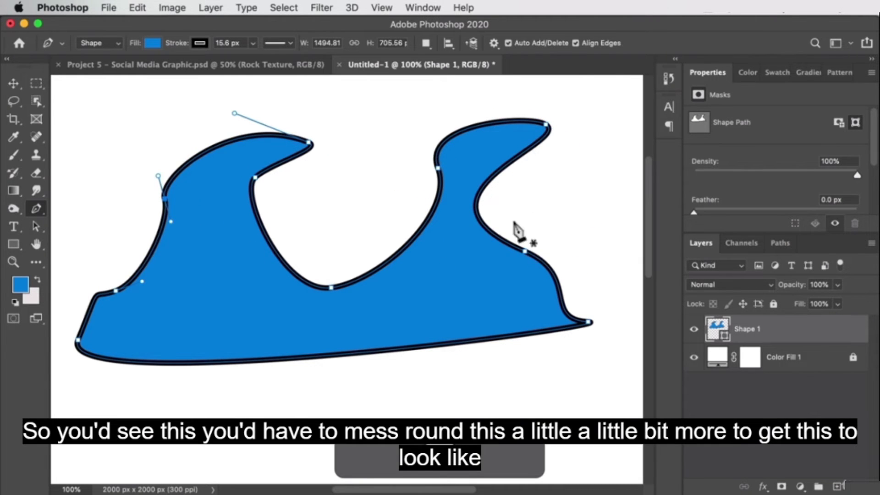
drag(437, 168, 395, 153)
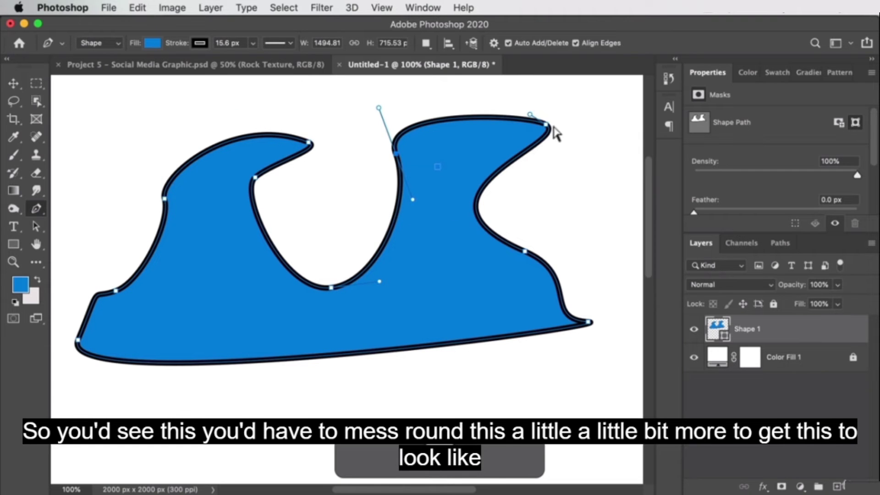
drag(539, 123, 573, 112)
Step: Draw a second double-wave shape below the first one with the Freeform Pen tool, about 1861 by 699 px
scroll(615, 124, right, 2)
key(z)
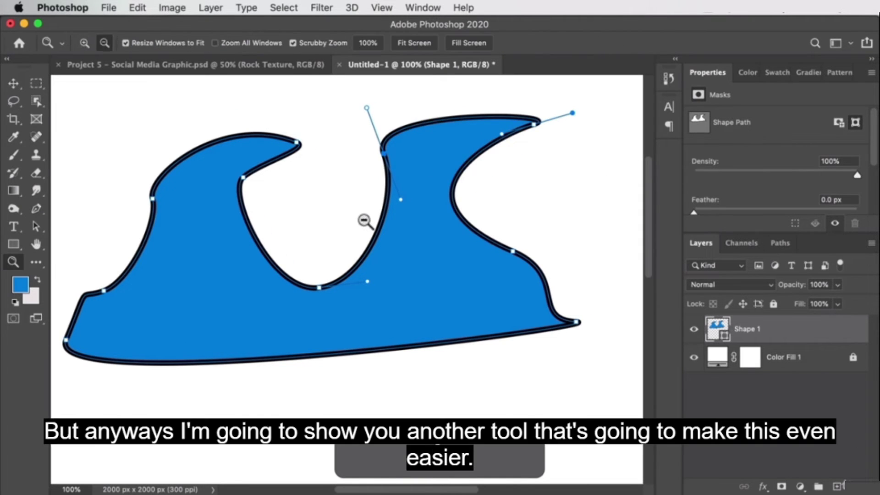
alt+click(363, 220)
drag(421, 277, 414, 212)
key(v)
key(z)
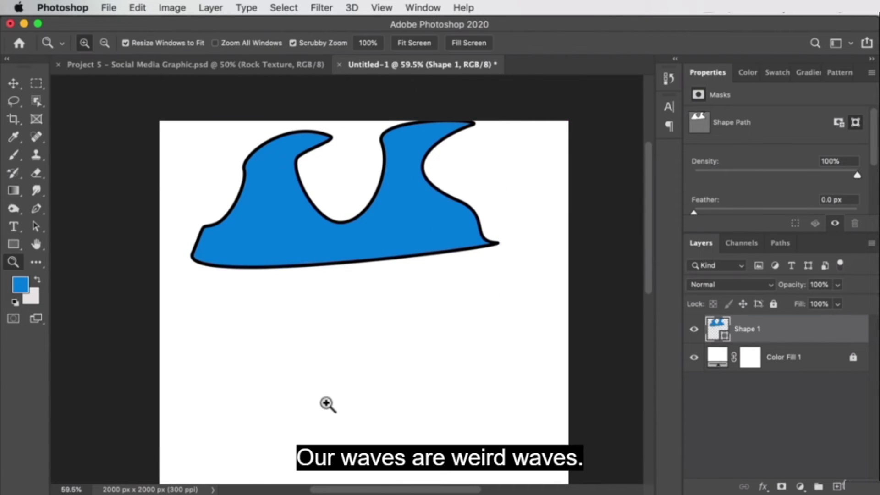
click(326, 401)
drag(377, 406, 369, 330)
click(33, 208)
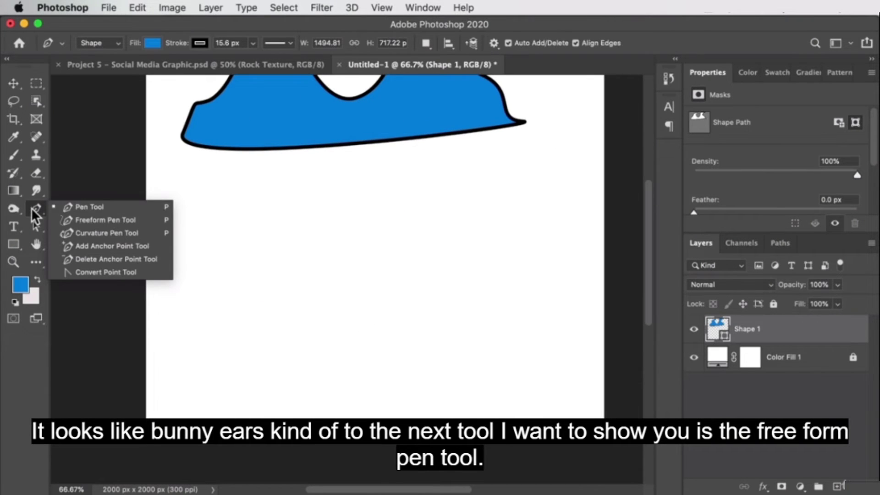
click(70, 220)
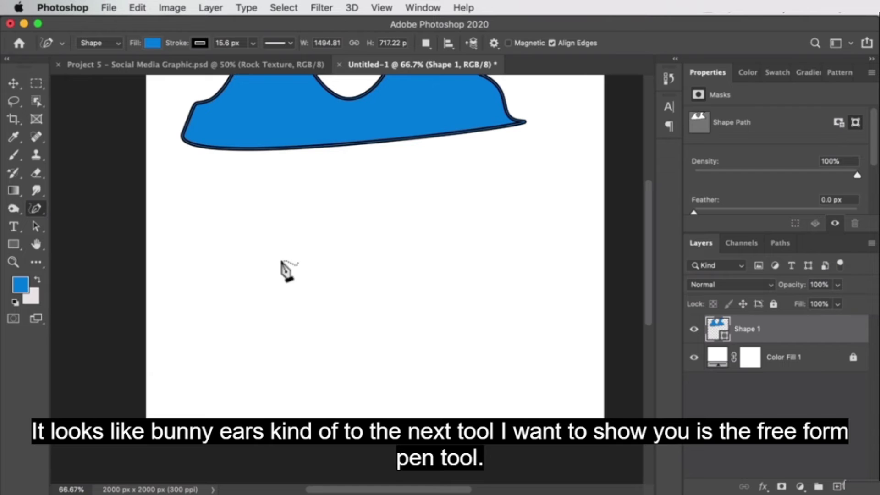
mouse_move(185, 311)
mouse_down()
mouse_move(348, 195)
mouse_move(323, 207)
mouse_move(414, 228)
mouse_move(485, 188)
mouse_move(543, 283)
mouse_move(580, 323)
mouse_move(482, 337)
mouse_move(178, 329)
mouse_move(192, 308)
mouse_move(186, 312)
mouse_up()
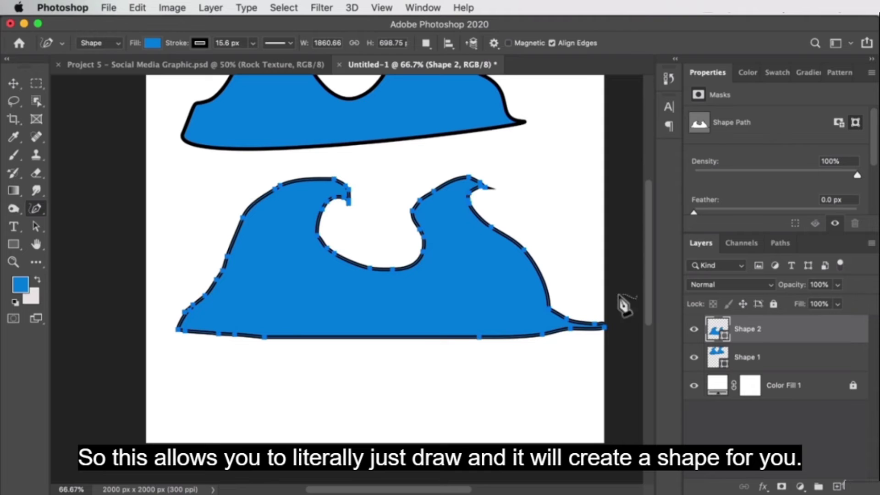
Step: Reposition the freeform wave and rename the two wave layers "freeform" and "pen"
click(22, 85)
mouse_move(320, 286)
mouse_down()
mouse_move(291, 304)
mouse_move(334, 290)
mouse_up()
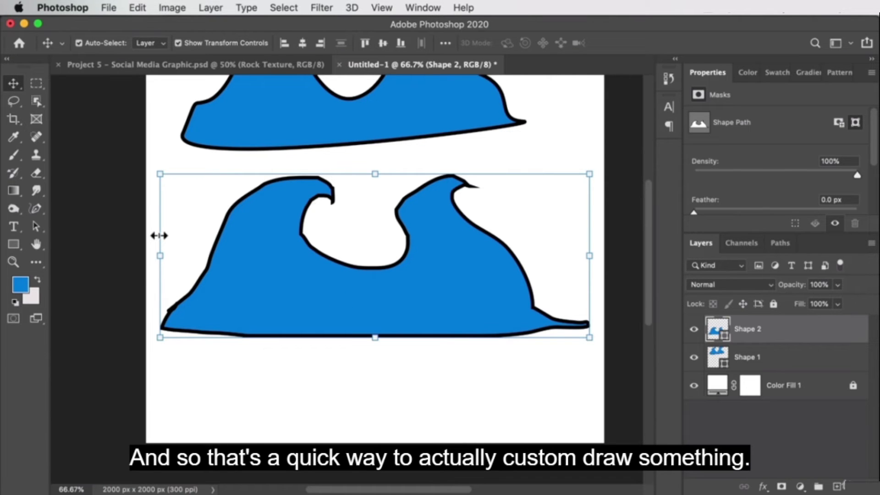
click(36, 209)
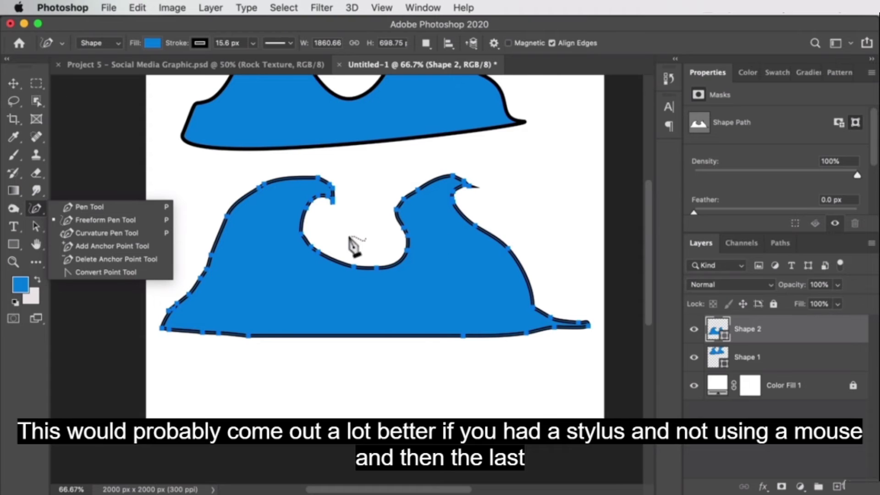
click(109, 220)
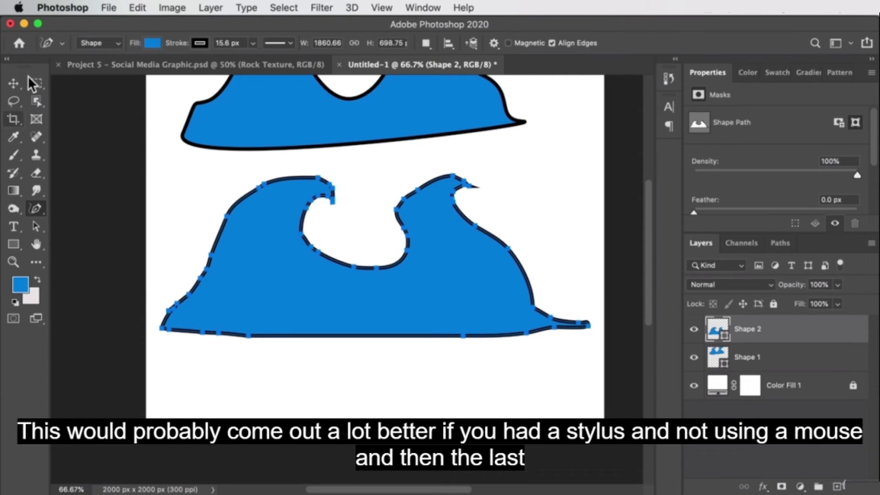
click(56, 42)
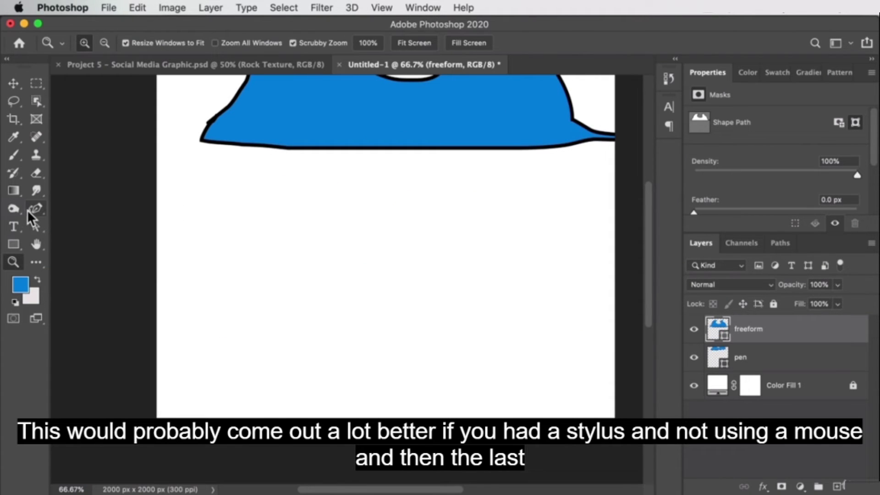
Step: Draw a closed four-point oval with the Curvature Pen tool below the freeform wave, about 601 by 429 px
click(28, 210)
click(83, 233)
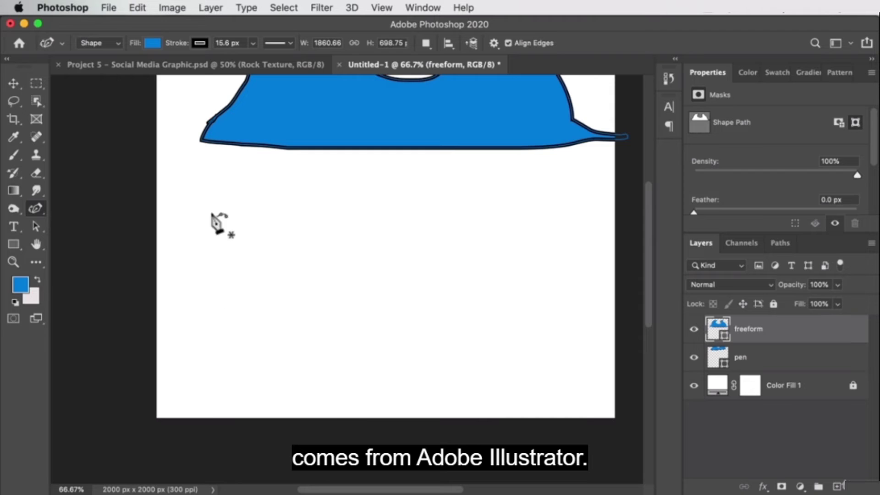
click(277, 258)
click(343, 204)
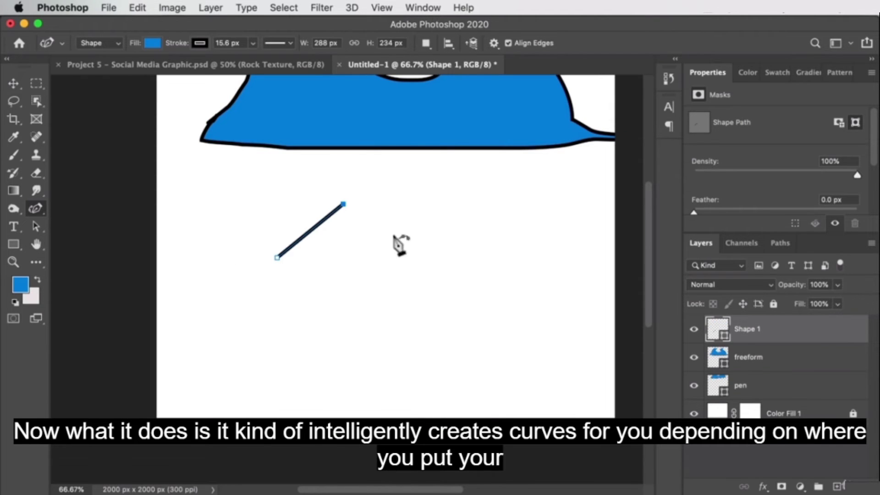
click(416, 257)
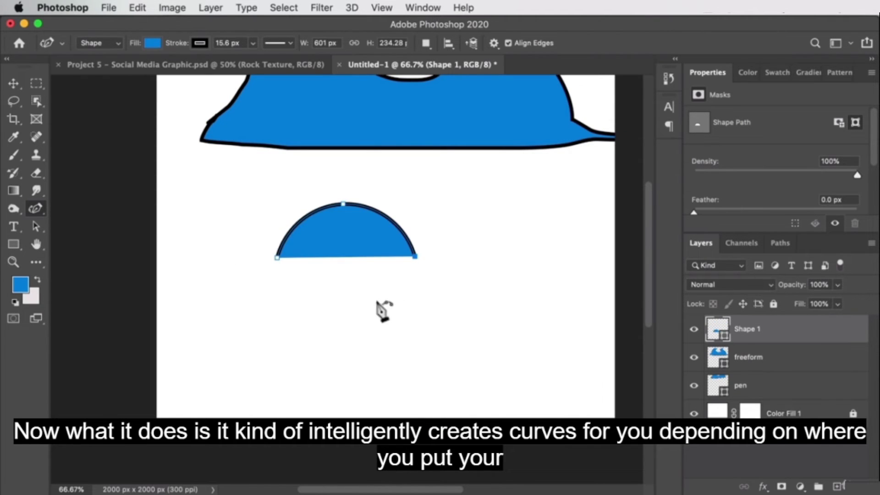
click(353, 303)
click(278, 257)
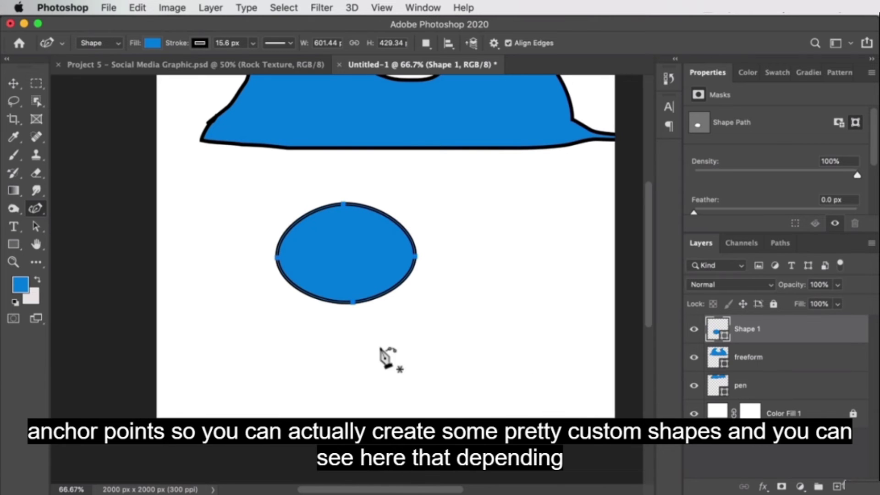
Step: Draw a closed, curling single-wave shape beside the oval with the Curvature Pen tool, about 526 by 542 px
click(449, 326)
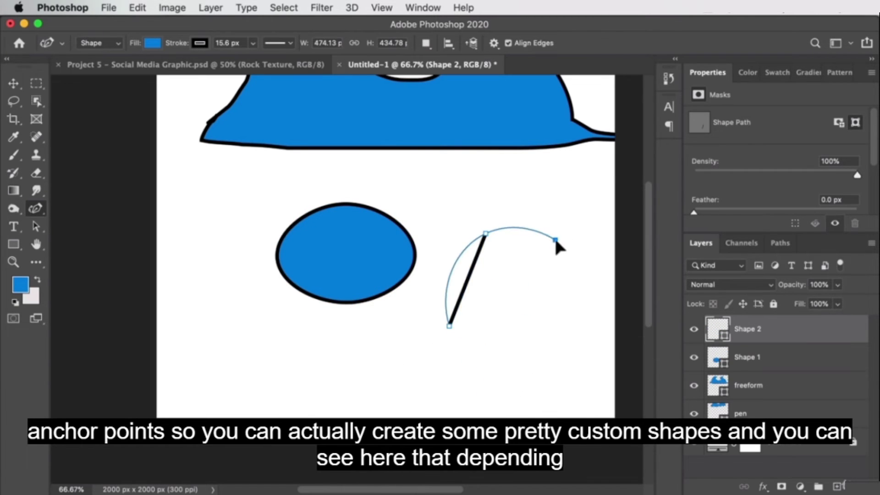
click(556, 241)
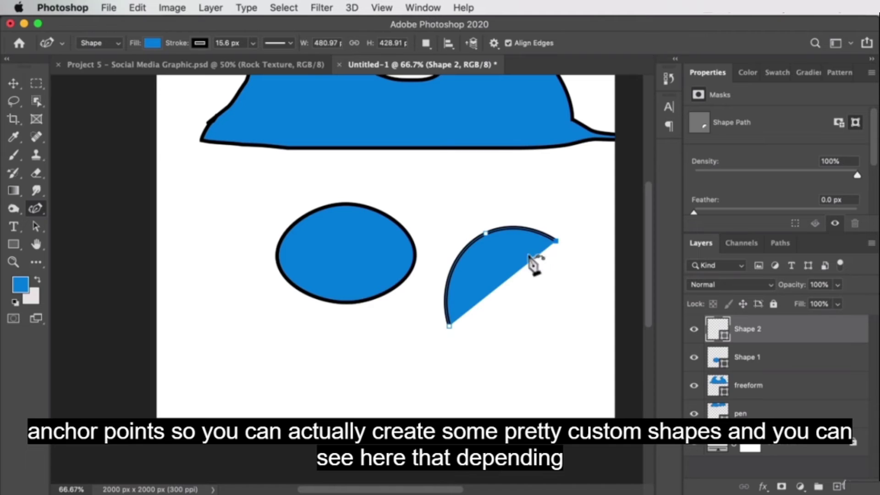
click(563, 330)
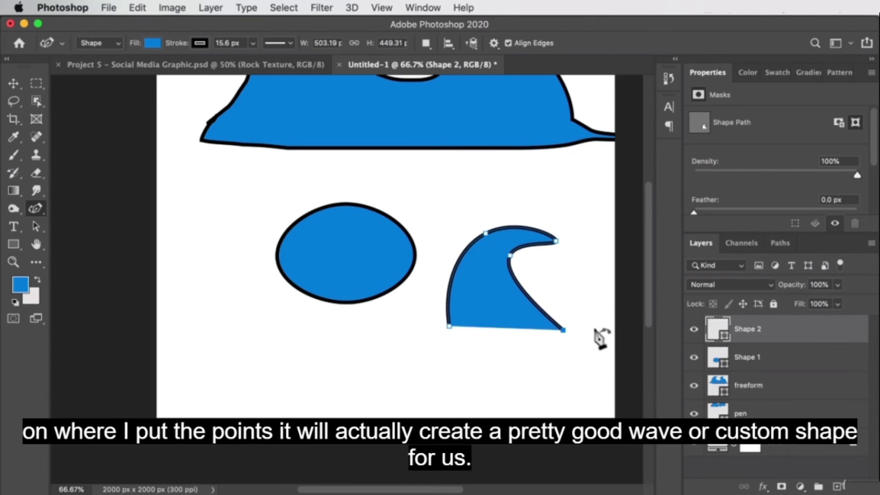
click(449, 326)
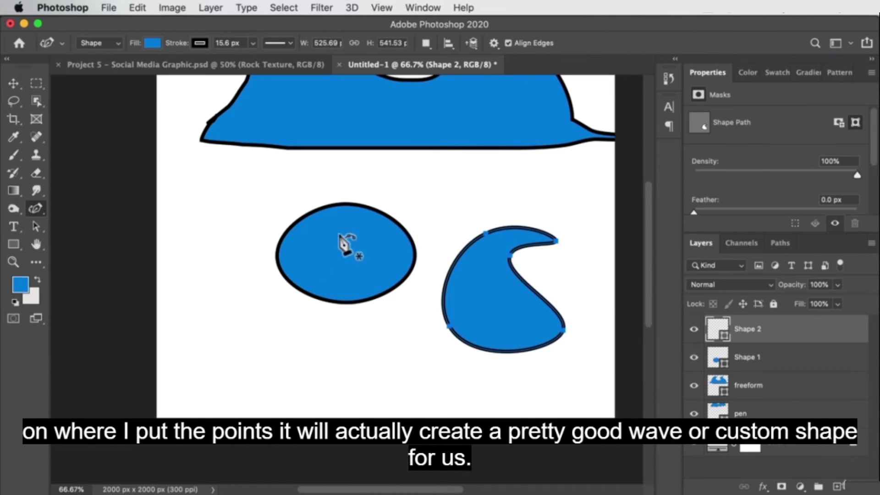
Step: Move the curling wave shape slightly up and away from the oval, and select the oval
click(13, 83)
drag(500, 270, 530, 253)
click(329, 255)
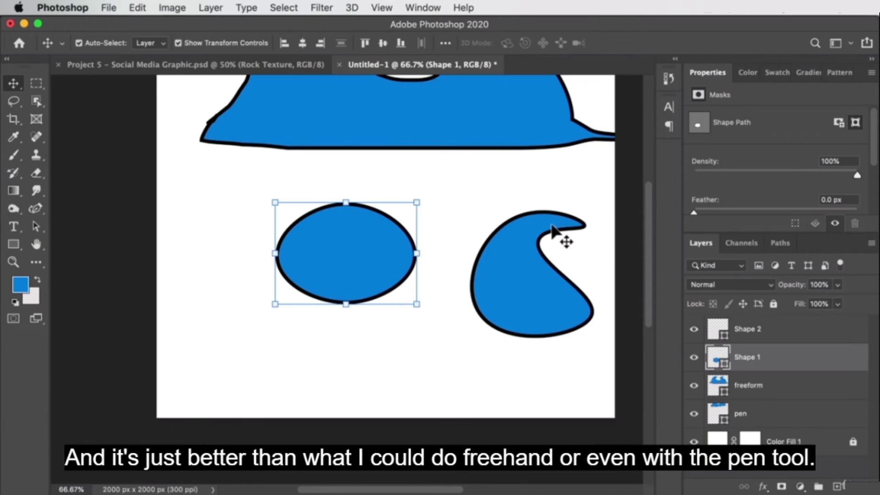
Step: Delete the oval and draw an open four-point arc in its place with the Curvature Pen tool, about 655 by 378 px
drag(358, 239, 359, 263)
key(BackSpace)
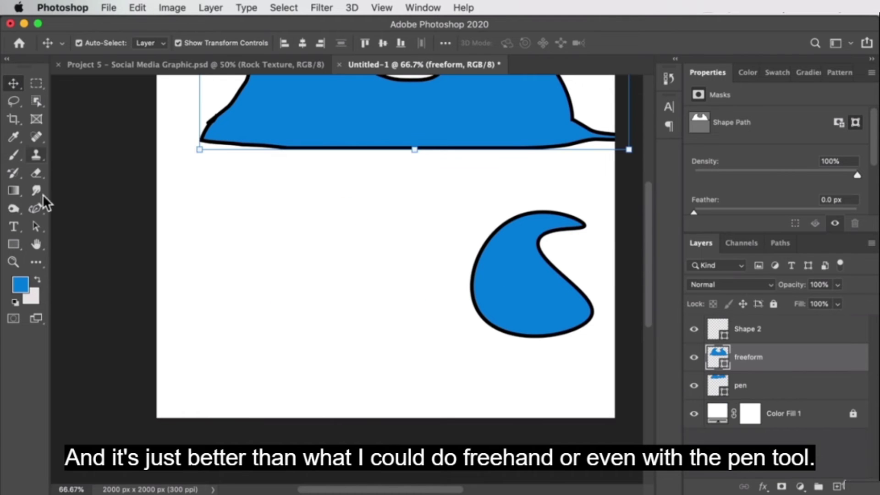
click(37, 209)
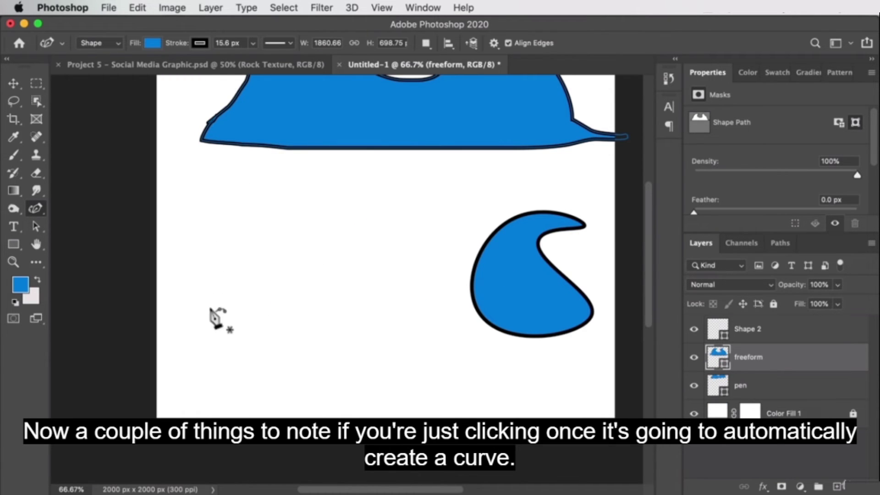
click(199, 270)
click(245, 193)
click(343, 209)
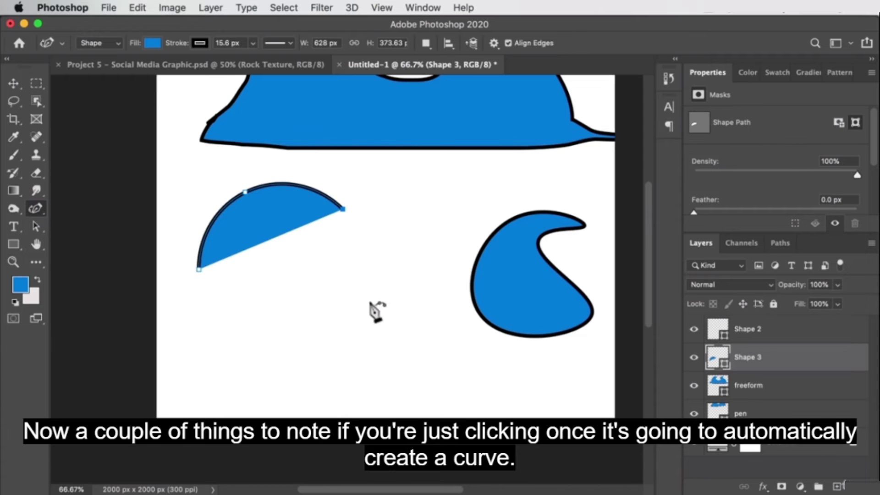
click(348, 247)
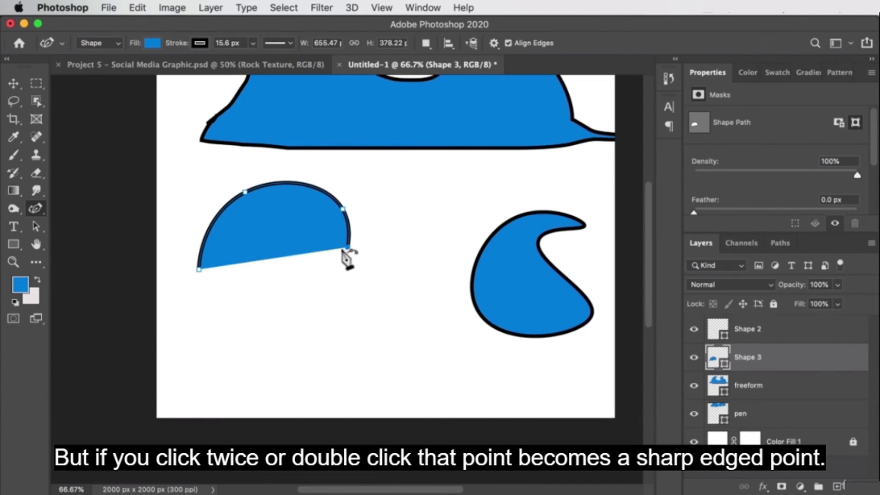
Step: Add a point at the arc's inner bend, close the shape into a small wave, and make its lower inner base point sharp
double_click(298, 217)
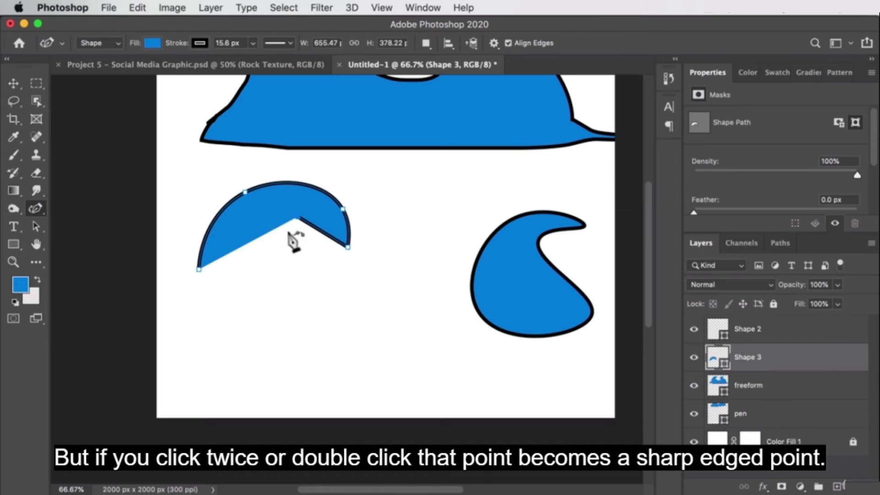
click(285, 277)
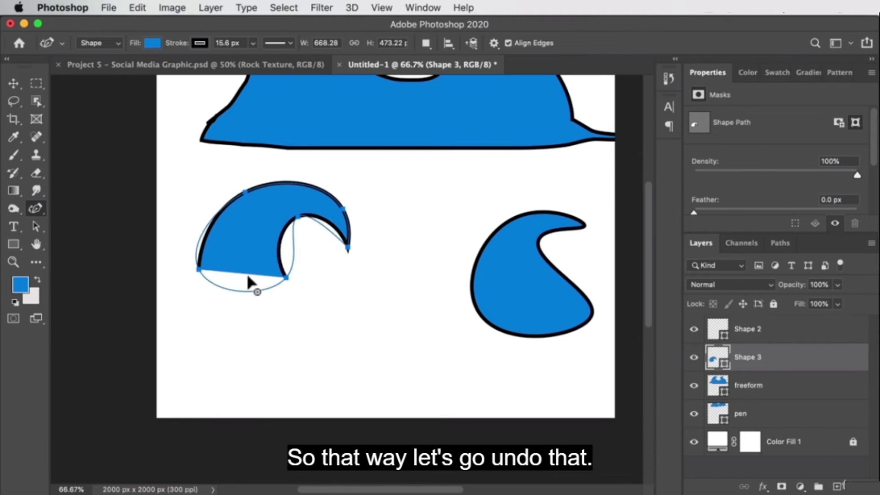
click(198, 270)
double_click(285, 279)
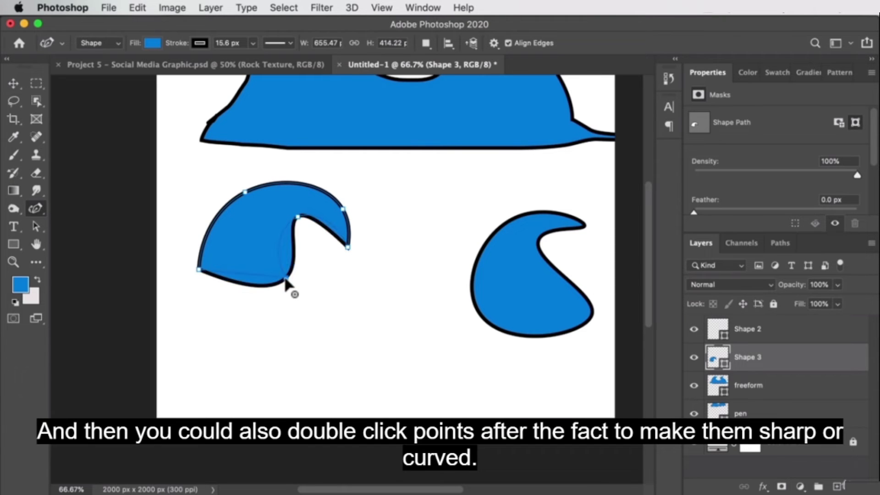
Step: Move the small wave down and rotate it by about -9.59 degrees
click(14, 81)
drag(241, 227, 248, 272)
drag(371, 225, 364, 202)
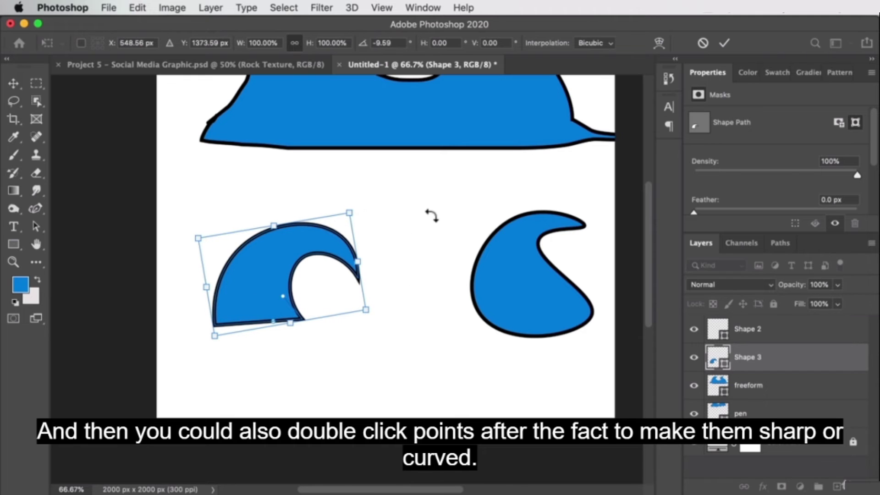
key(Return)
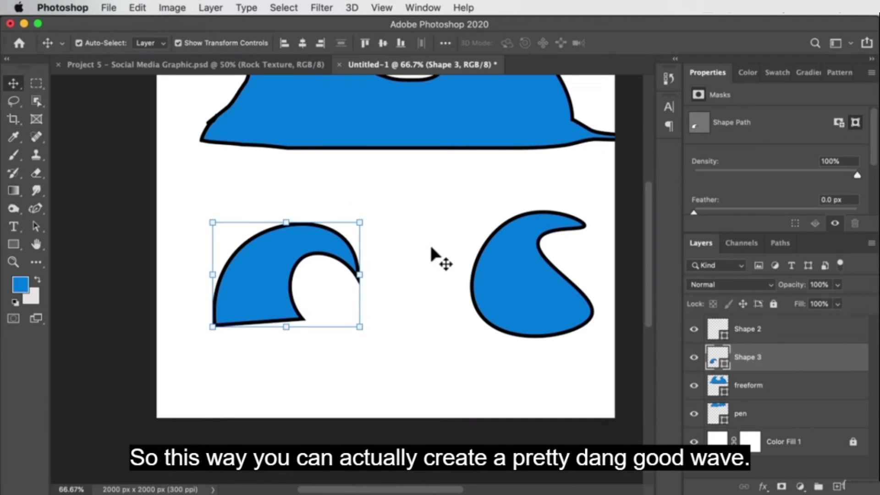
Step: Delete both the rotated small wave and the curling wave shape beside it
click(432, 250)
click(351, 263)
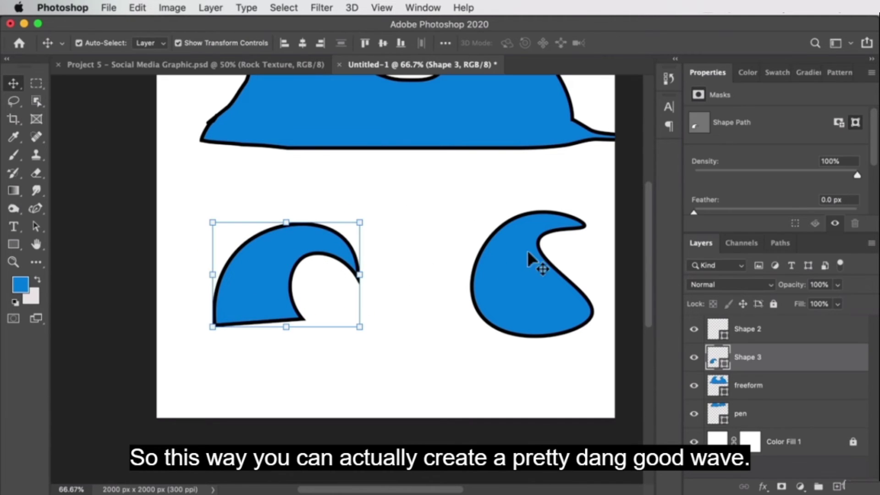
key(Delete)
click(536, 270)
key(Delete)
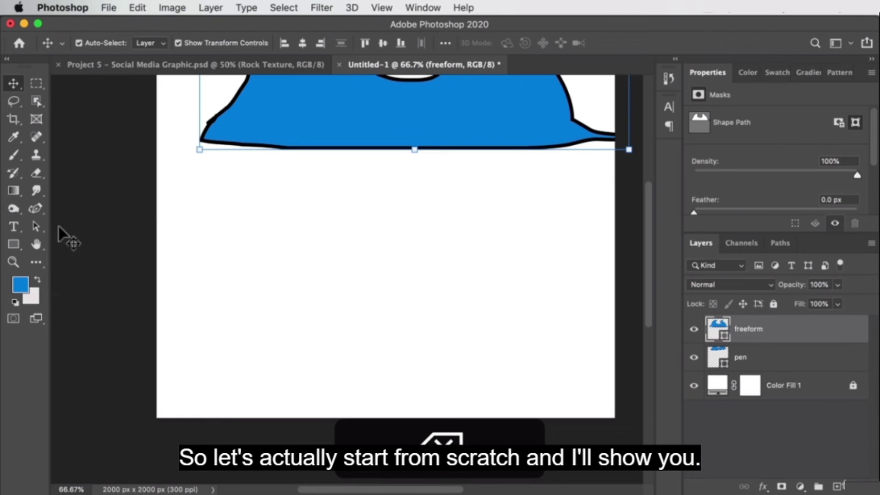
Step: Draw a curling crest with a sharp tip below the freeform wave with the Curvature Pen tool, about 565 by 460 px
click(33, 211)
click(198, 326)
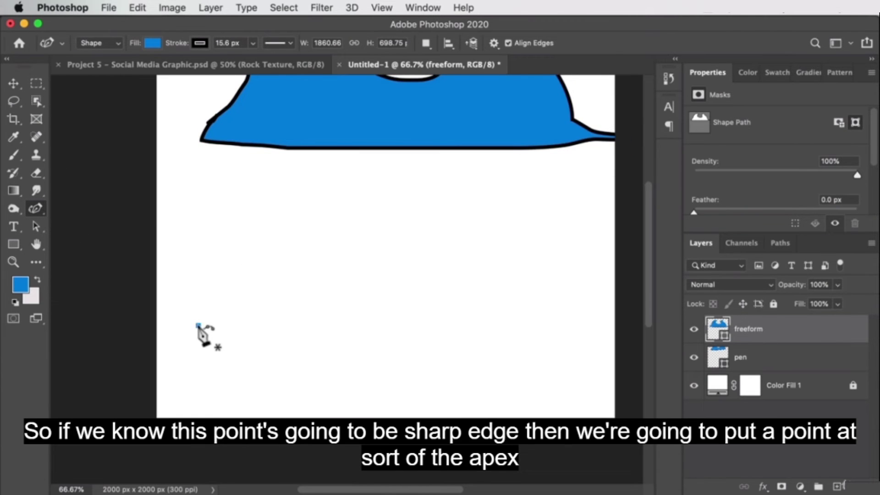
click(247, 223)
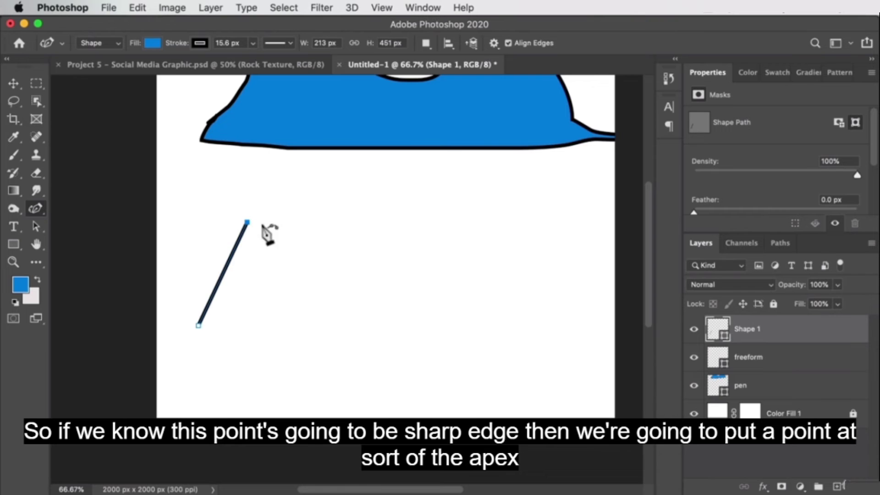
click(327, 242)
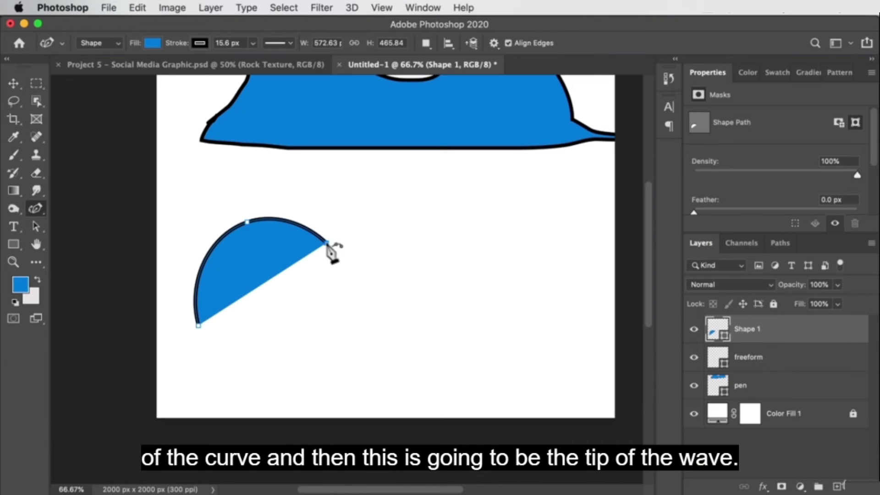
key(super+z)
click(324, 252)
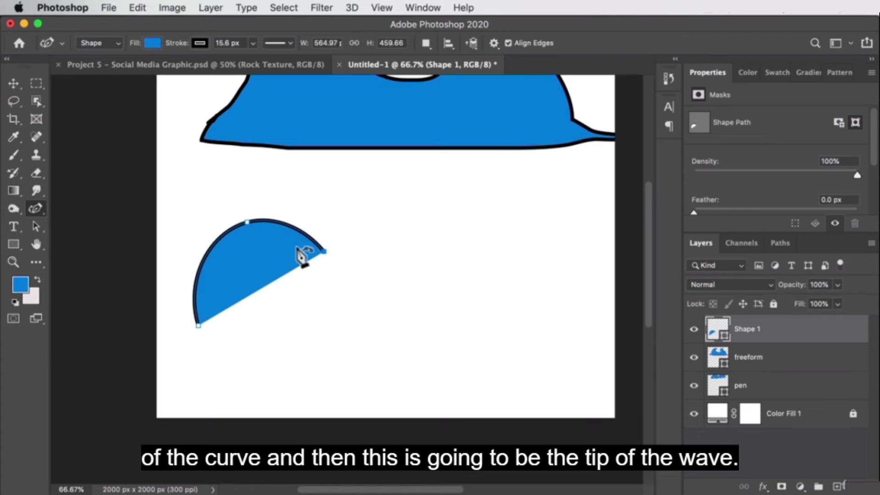
double_click(261, 259)
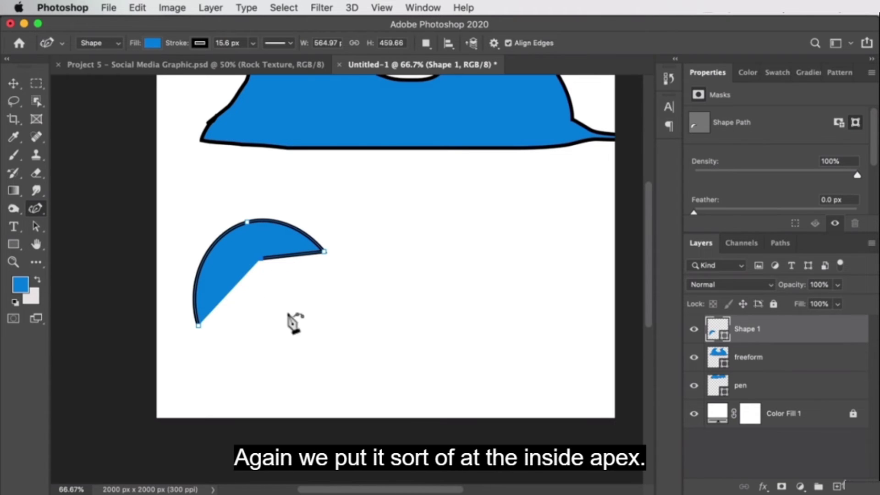
click(315, 315)
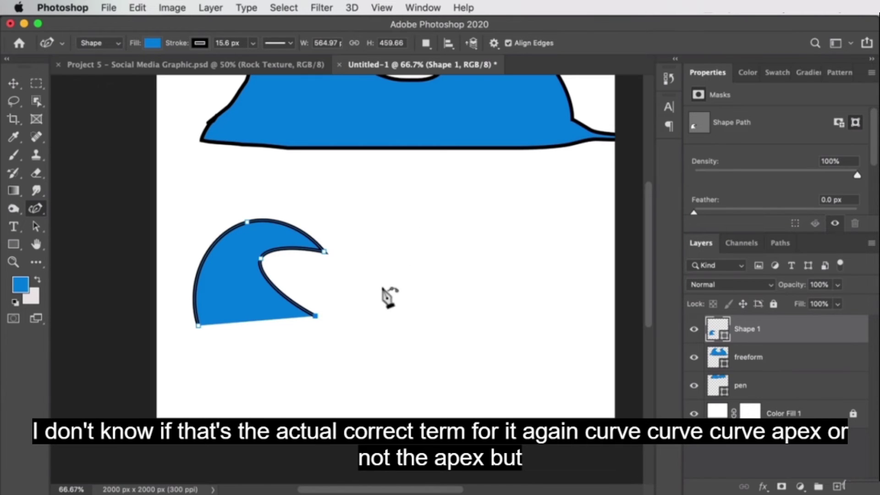
Step: Extend the path through a rising slope into a second, taller curling crest, making the outline about 1392 by 567 px
drag(399, 254, 457, 195)
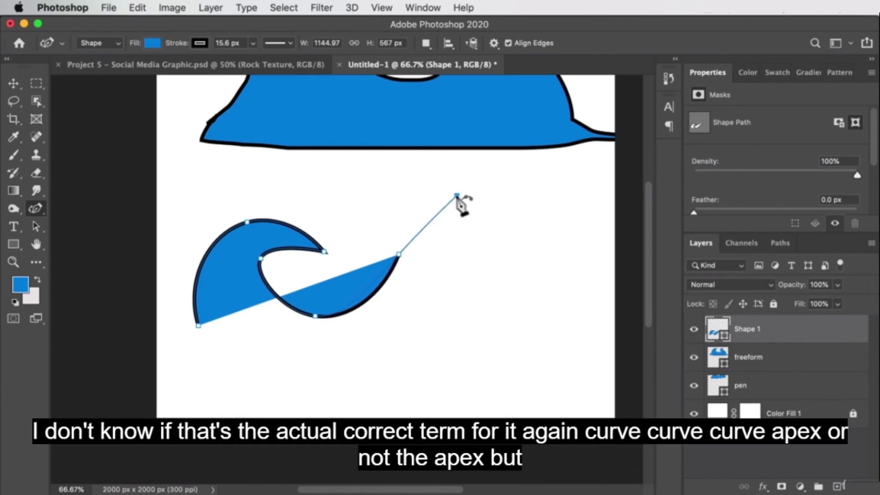
click(457, 196)
click(514, 242)
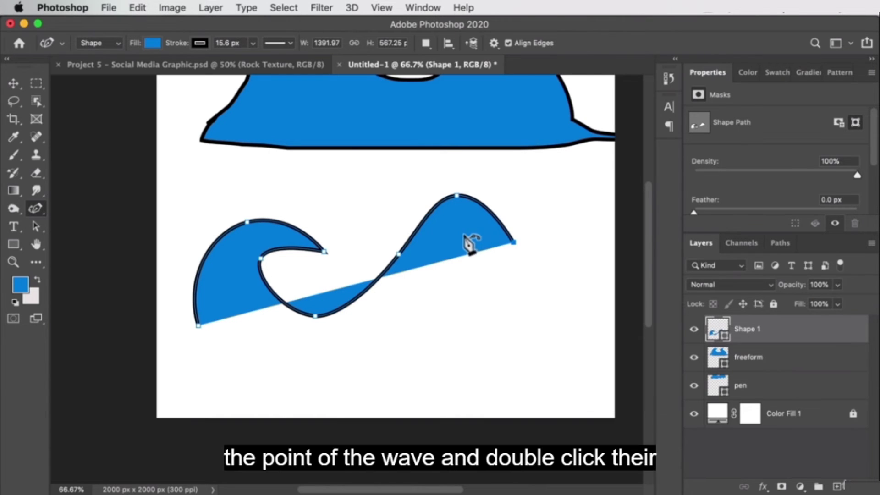
double_click(463, 235)
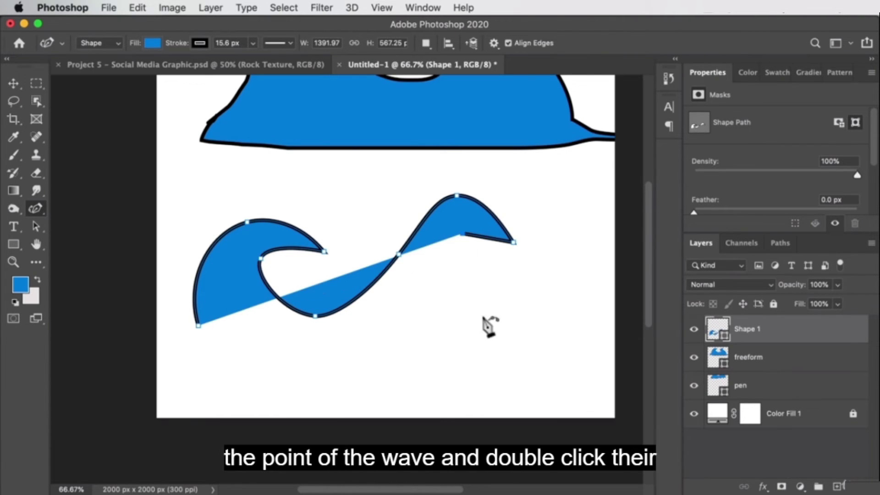
click(493, 310)
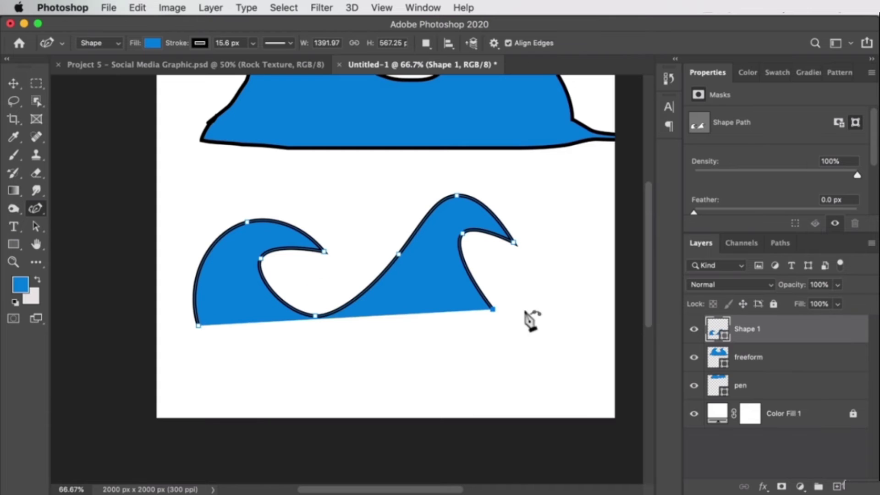
Step: Extend the path past the second crest, add the lower base corners and close the double wave at about 1731 by 806 px
click(577, 326)
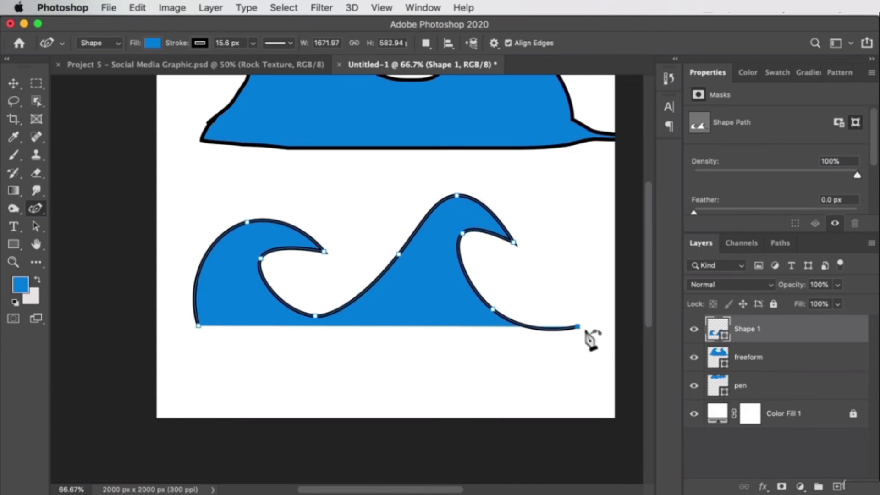
click(591, 380)
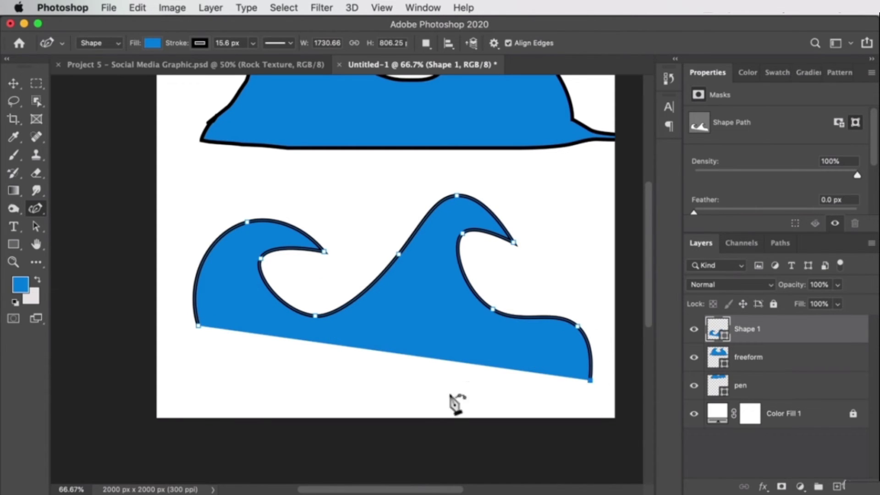
click(201, 366)
click(199, 326)
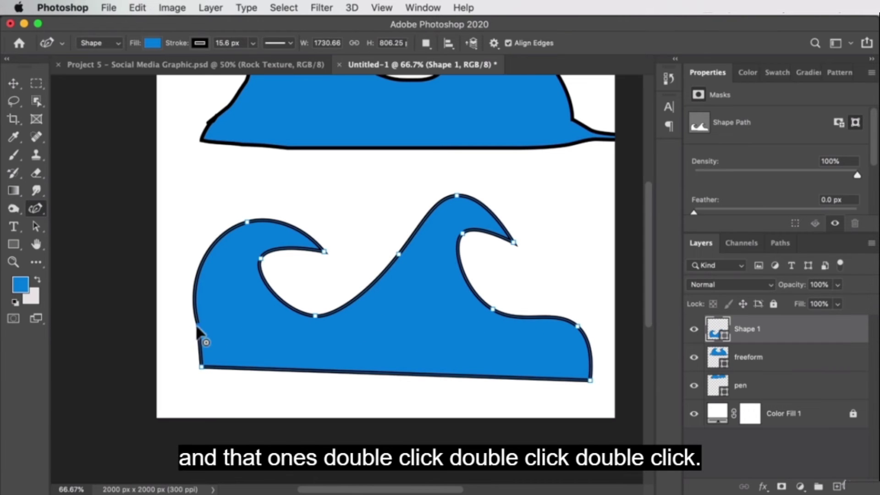
Step: Rearrange the pen, freeform and curvature waves so they overlap in the upper half of the canvas
click(13, 83)
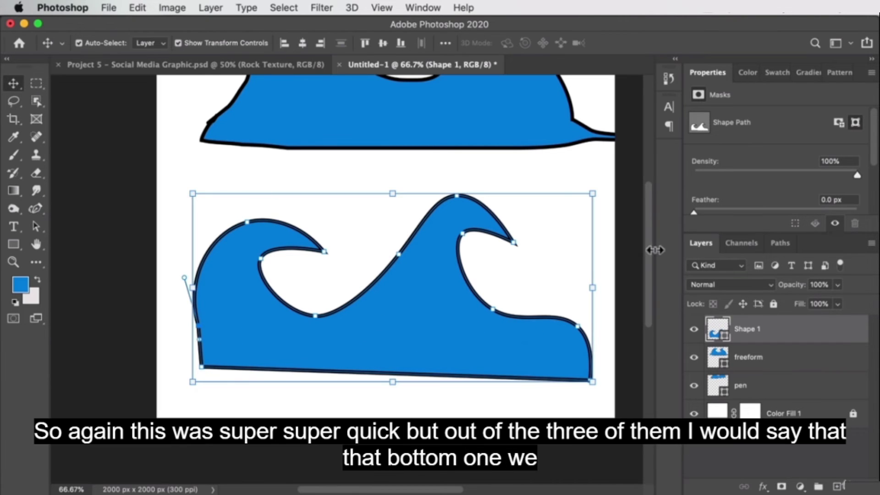
click(633, 227)
key(z)
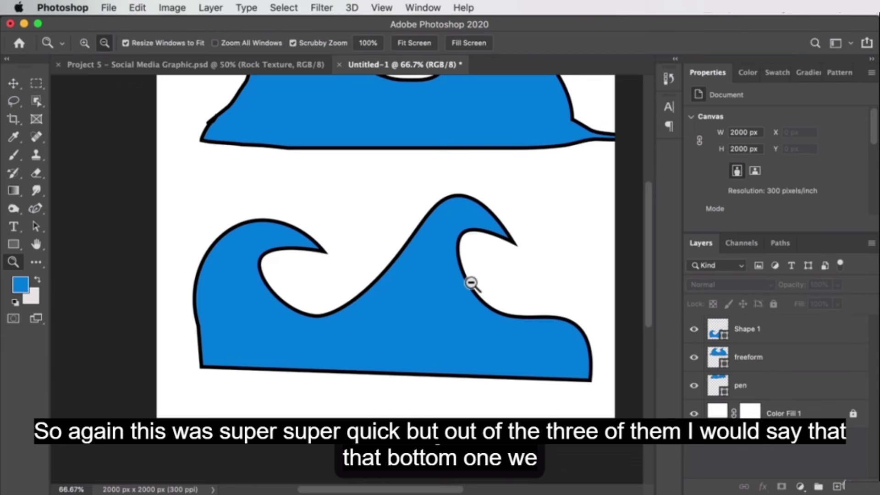
alt+click(468, 281)
drag(446, 204, 339, 279)
key(v)
drag(388, 199, 342, 235)
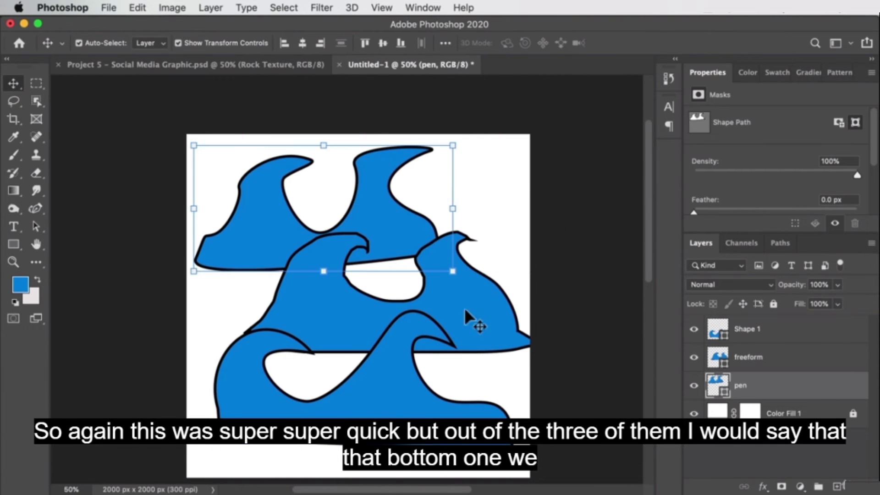
shift+click(471, 319)
click(623, 242)
drag(415, 415, 424, 280)
Step: Delete the "freeform" and "pen" wave layers
shift+click(759, 358)
click(760, 359)
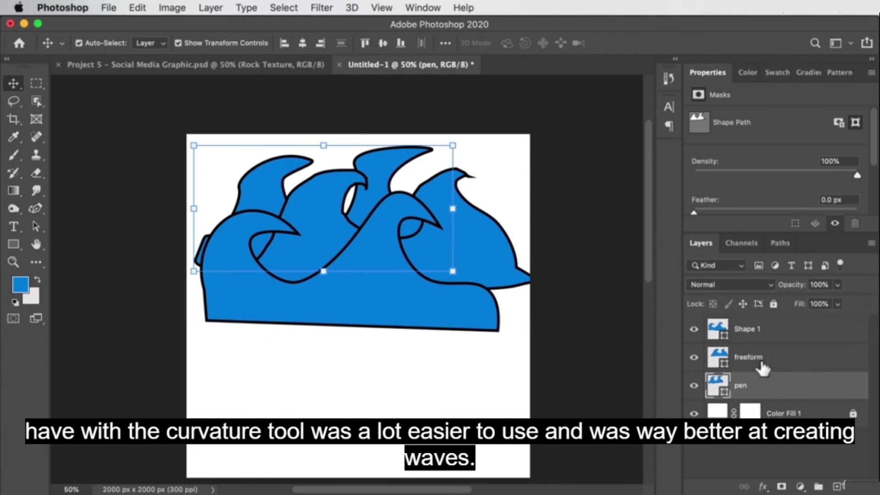
click(762, 335)
click(764, 358)
key(Delete)
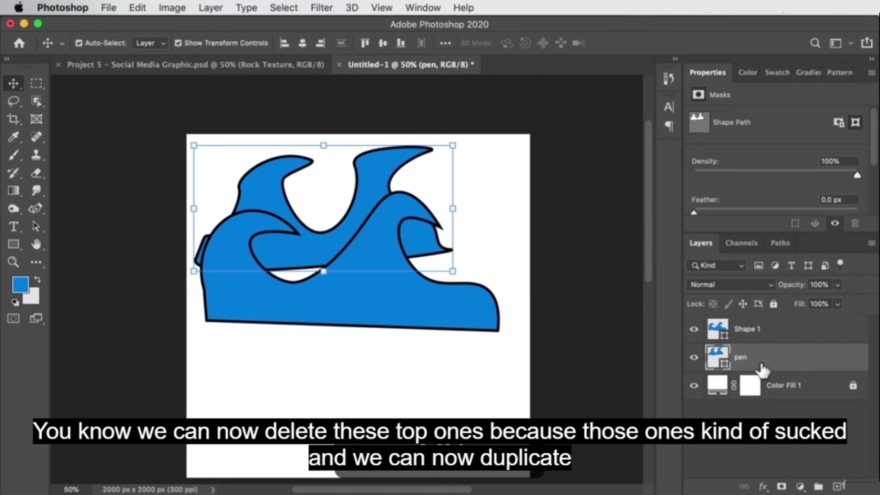
key(Delete)
Step: Move the remaining wave down and past the canvas's left edge, and enlarge it slightly
drag(399, 285, 362, 330)
drag(465, 234, 509, 205)
key(Return)
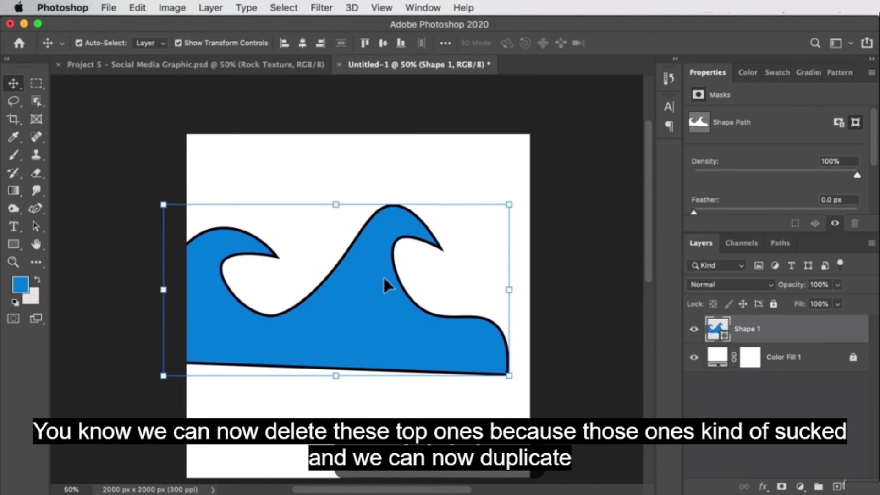
Step: Create two overlapping copies of the wave and enlarge the right-hand copy as the rearmost background wave
drag(383, 279, 472, 293)
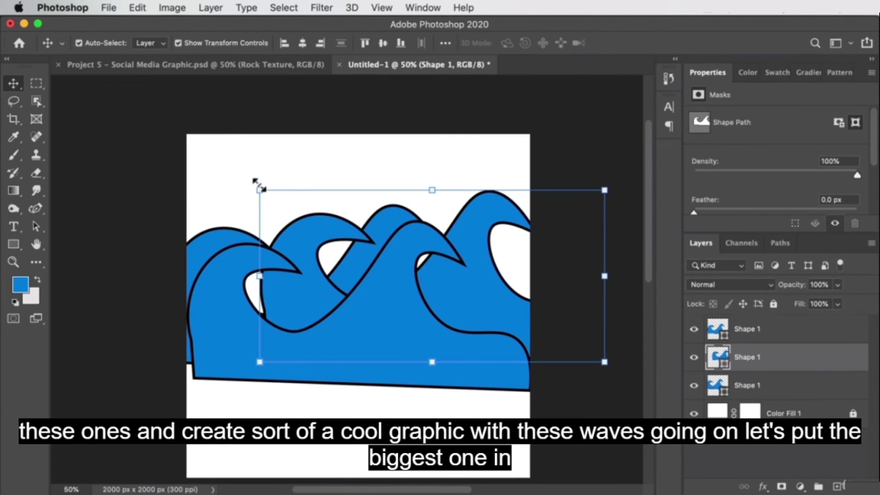
drag(258, 189, 159, 130)
drag(448, 213, 504, 212)
click(757, 385)
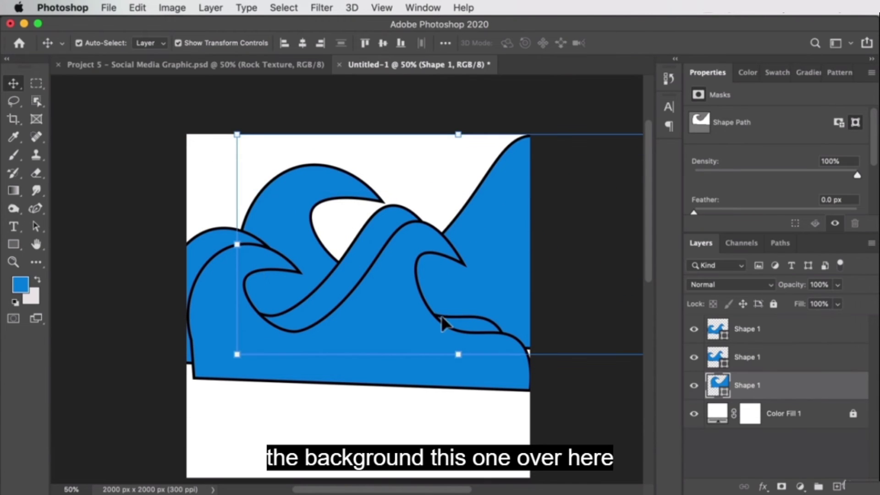
Step: Shift the front wave toward the canvas's lower right and add a smaller copy of it in the lower left
drag(434, 317, 501, 339)
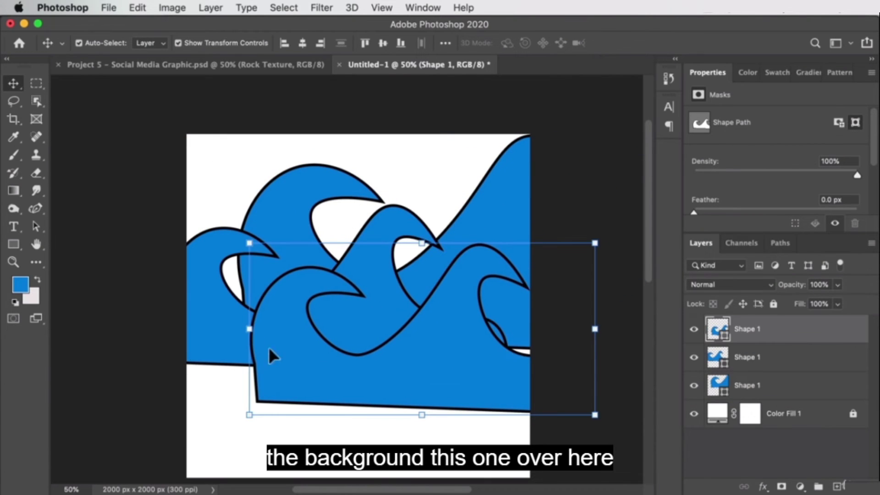
key(cmd+c)
key(cmd+v)
drag(436, 358, 279, 383)
drag(430, 262, 323, 324)
drag(246, 432, 267, 387)
key(Return)
Step: Select all four wave shape layers and remove their black stroke
shift+click(778, 414)
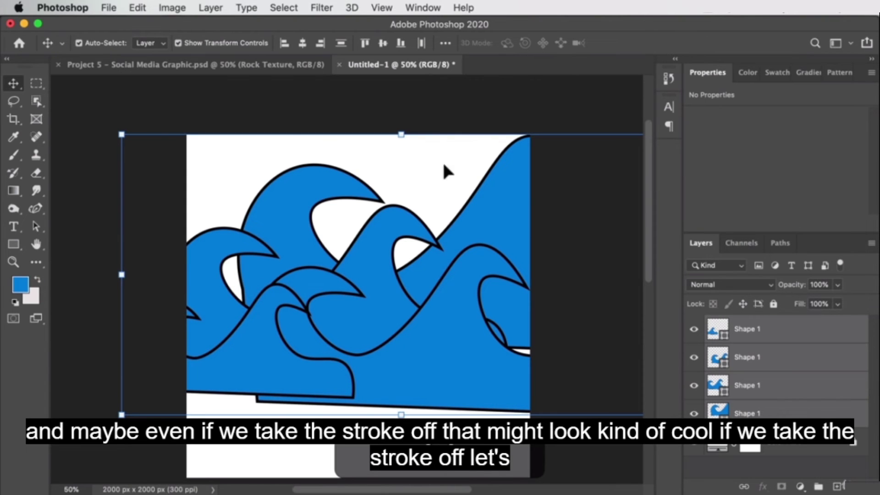
click(13, 243)
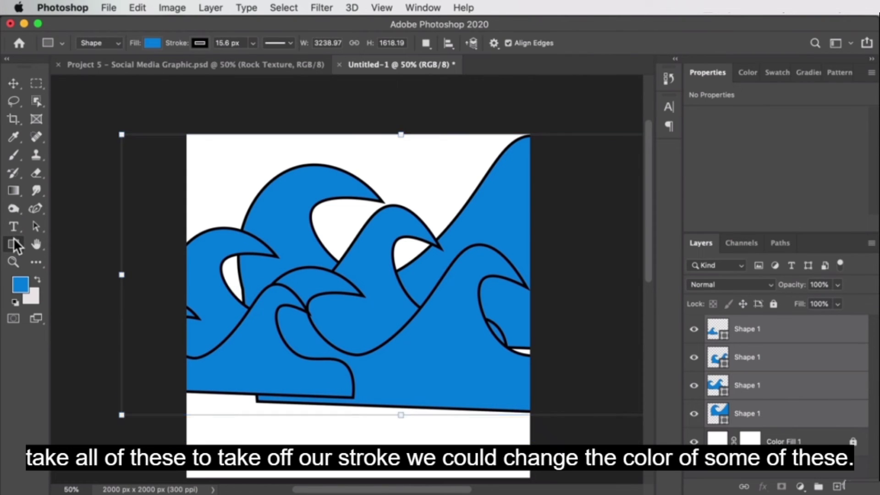
click(199, 42)
click(119, 69)
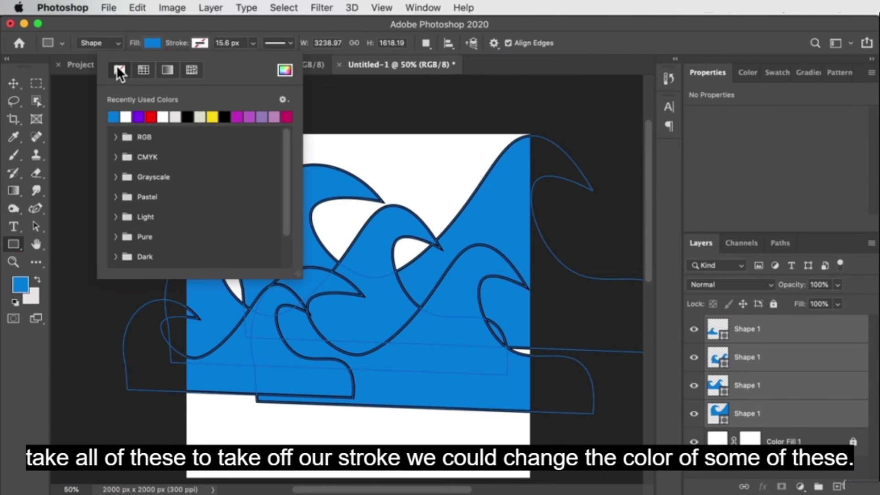
click(13, 83)
key(super+t)
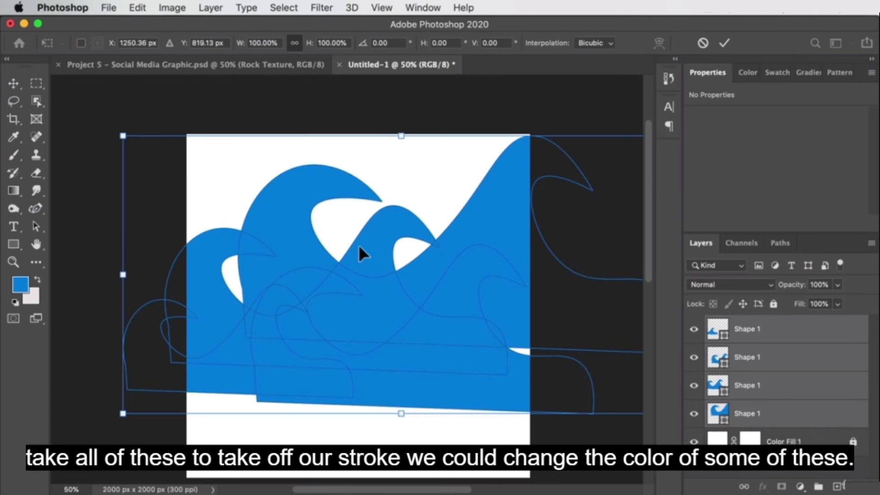
key(Return)
Step: Change the fill color of the large wave at the canvas's lower right
double_click(718, 357)
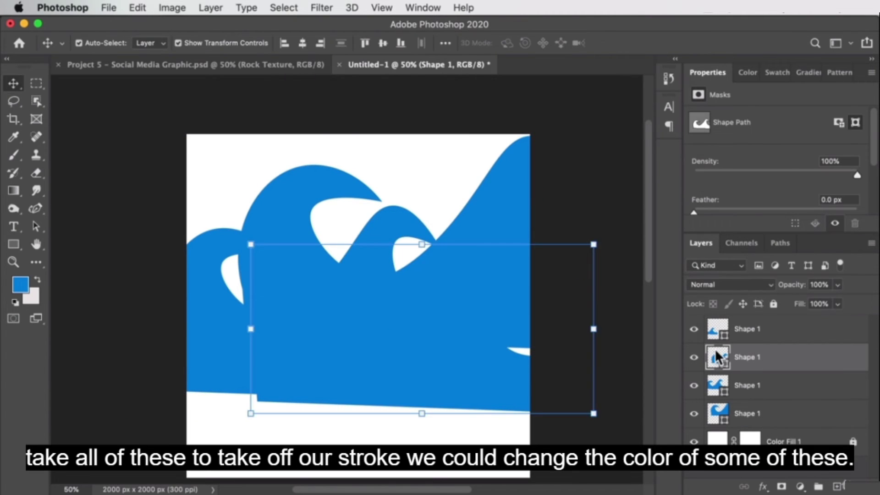
drag(503, 159, 503, 171)
click(643, 102)
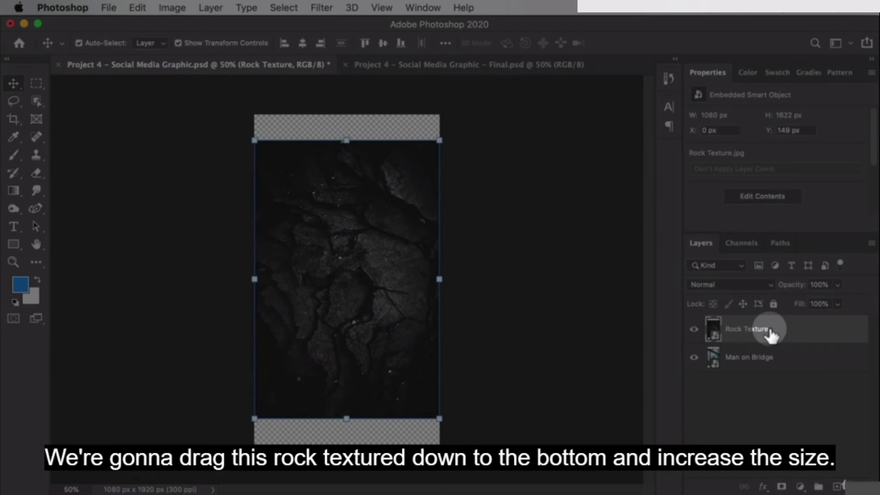
Step: Move the Rock Texture layer beneath Man on Bridge and enlarge it from its center to 9.19% so it covers the canvas
drag(743, 328, 769, 369)
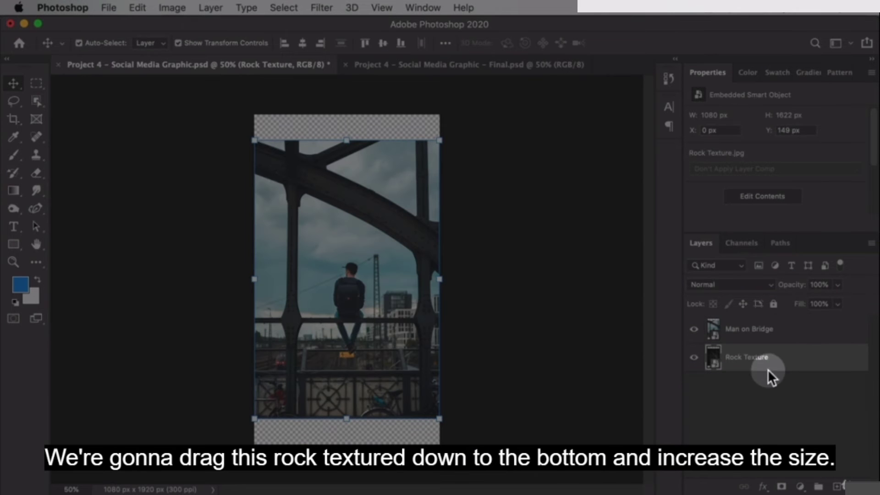
drag(438, 141, 450, 108)
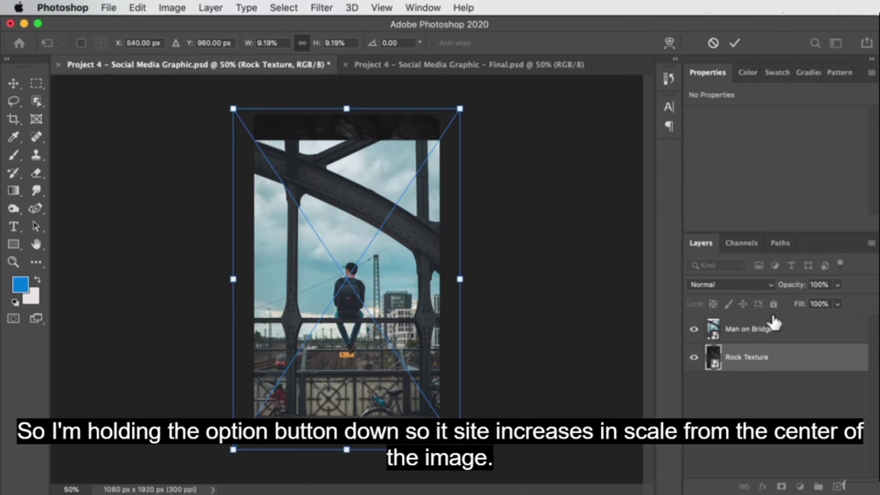
key(Return)
Step: Shrink the Man on Bridge photo from its center to 4.38%, leaving the rock texture as a border around it
click(774, 330)
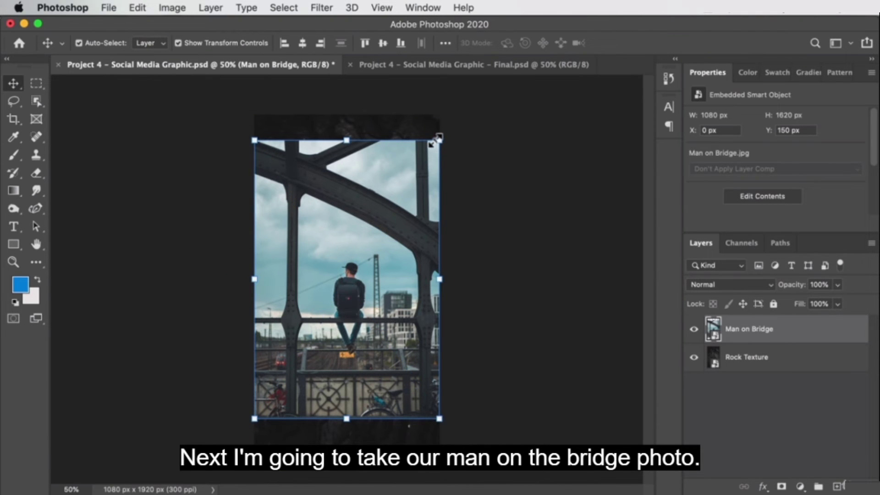
drag(435, 140, 392, 178)
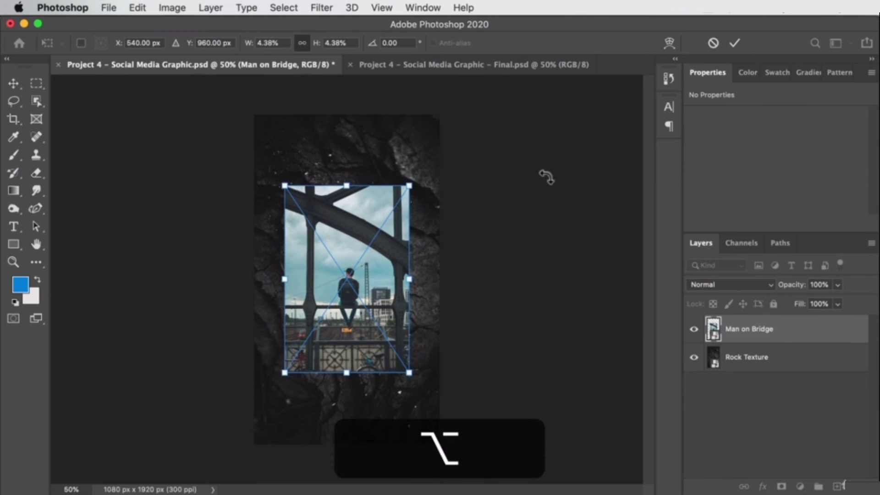
key(Return)
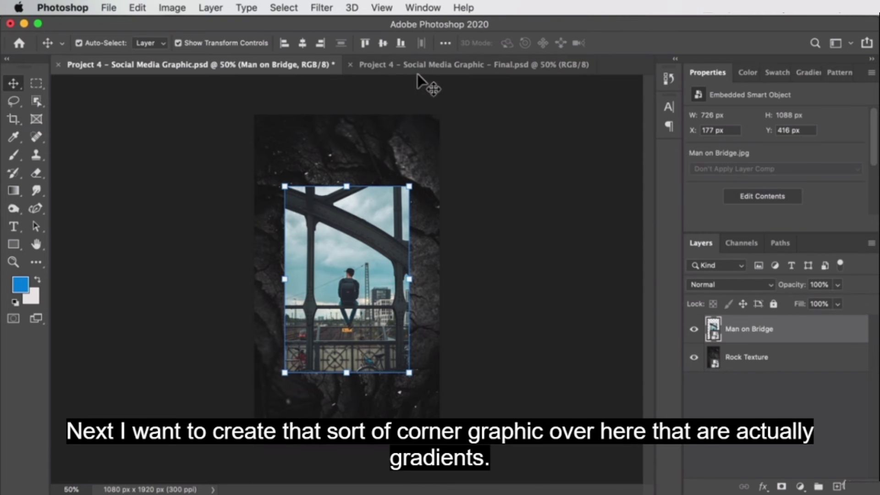
Step: Using the finished design as reference, draw a blue rectangle of about 560 × 473 px over the canvas's top-left corner
click(443, 67)
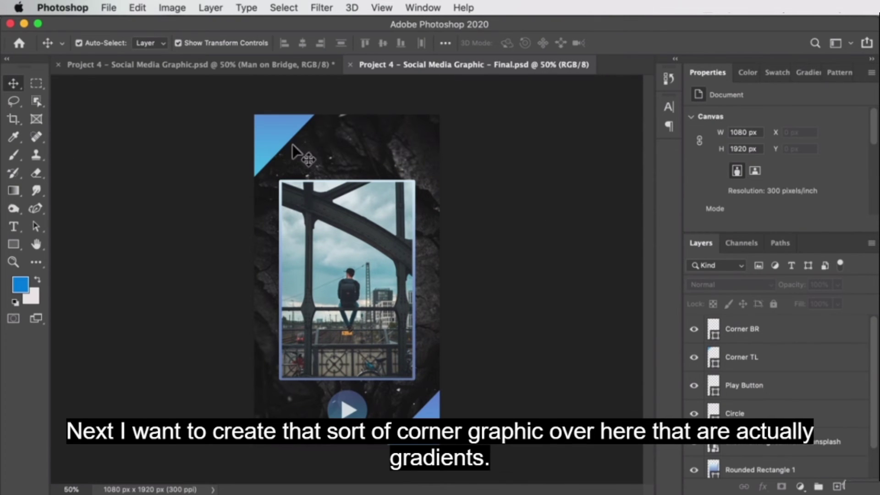
click(293, 70)
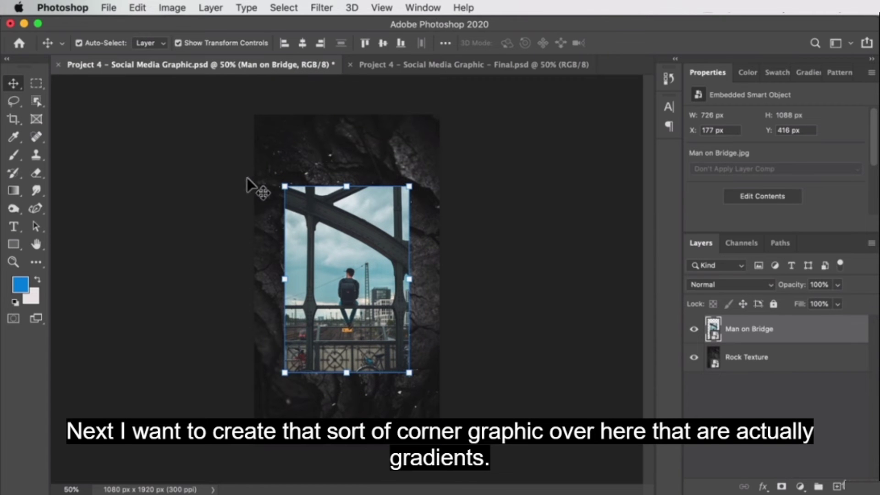
key(z)
click(273, 147)
click(273, 118)
drag(273, 117, 322, 221)
drag(12, 243, 101, 242)
drag(177, 118, 370, 281)
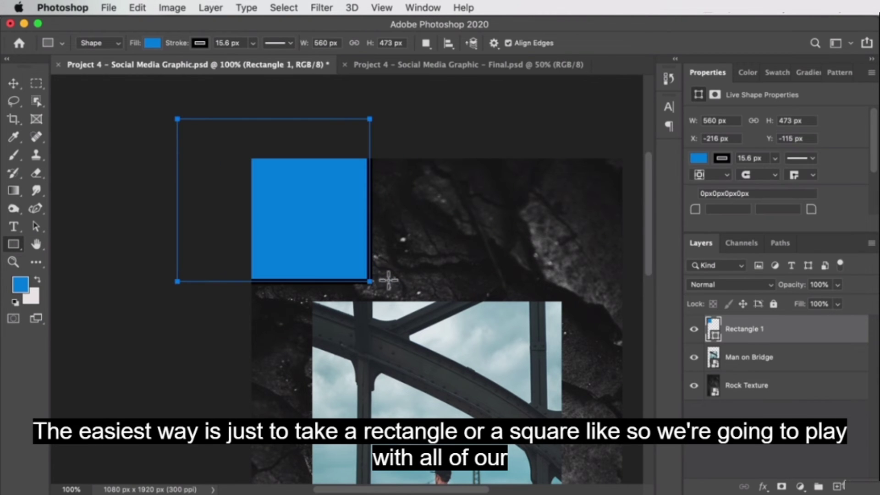
key(v)
click(391, 108)
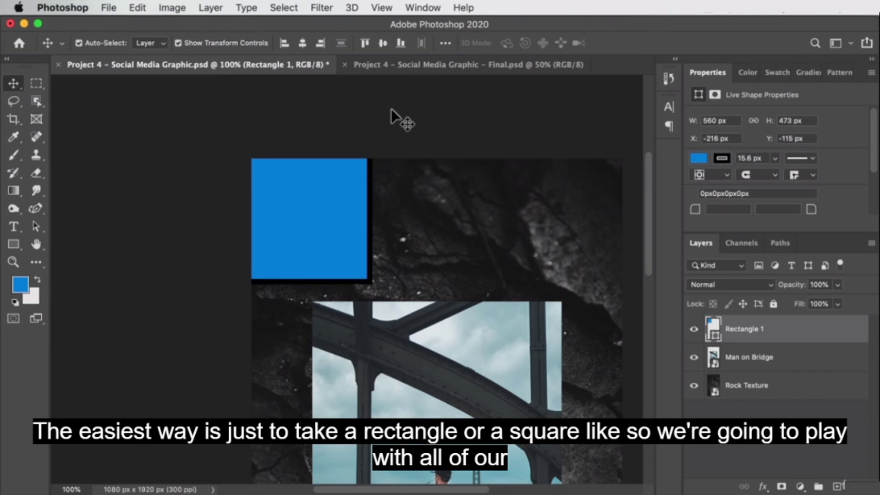
Step: Scale the rectangle to about 127%, rotate it to about -48.5°, and position it to form a diagonal triangle in the canvas's top-left corner
click(302, 185)
drag(385, 109, 311, 170)
drag(316, 297, 301, 245)
drag(350, 180, 365, 272)
drag(428, 253, 397, 231)
mouse_move(290, 280)
mouse_down()
mouse_move(281, 301)
mouse_move(281, 287)
mouse_up()
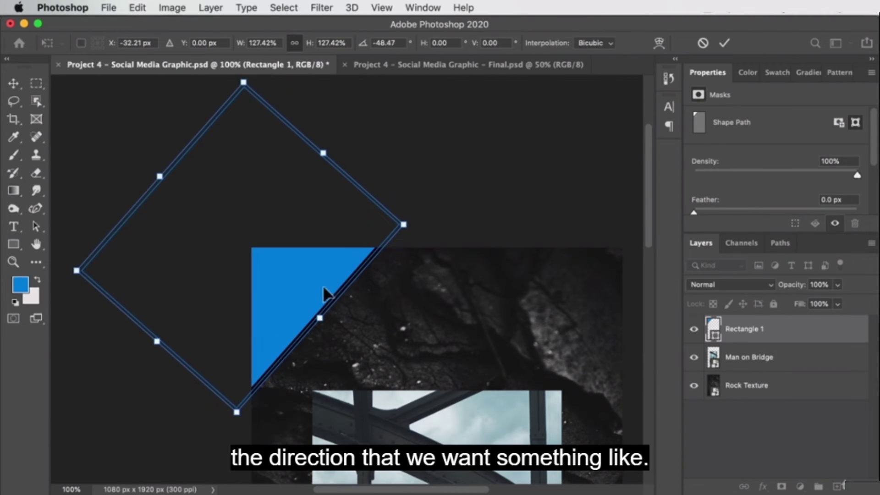
key(Return)
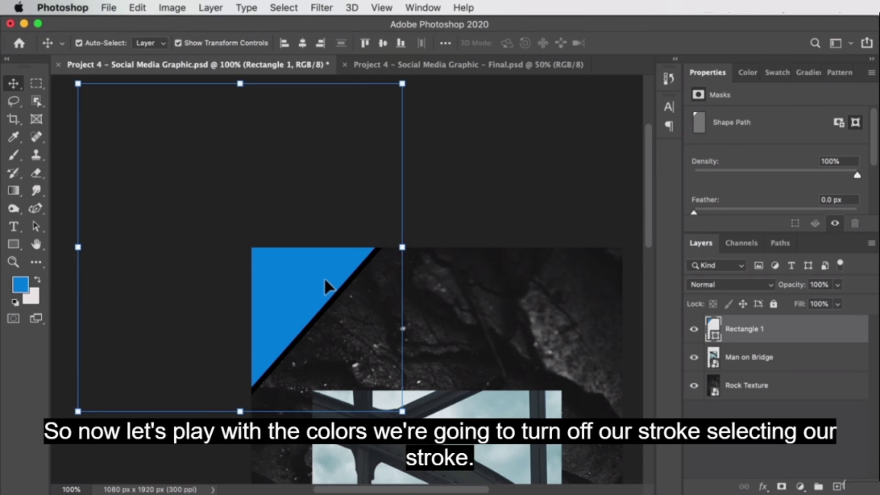
Step: Remove the stroke from the corner rectangle shape
scroll(379, 243, down, 5)
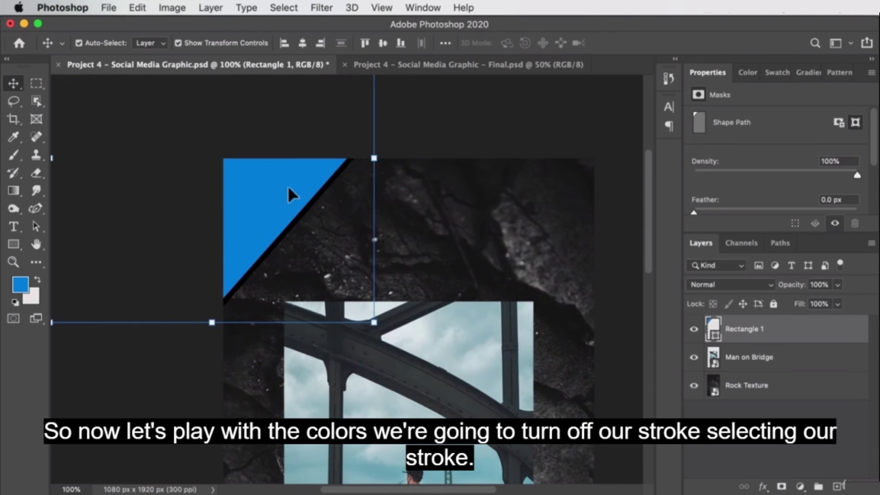
click(13, 249)
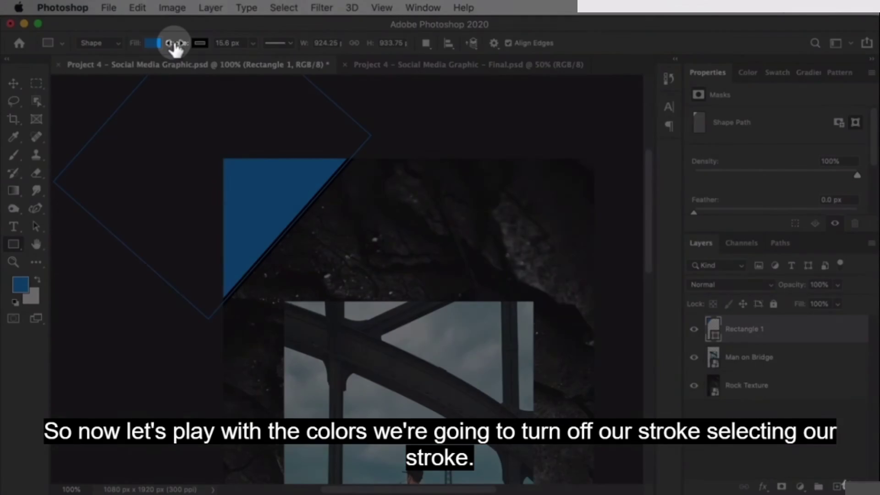
click(200, 46)
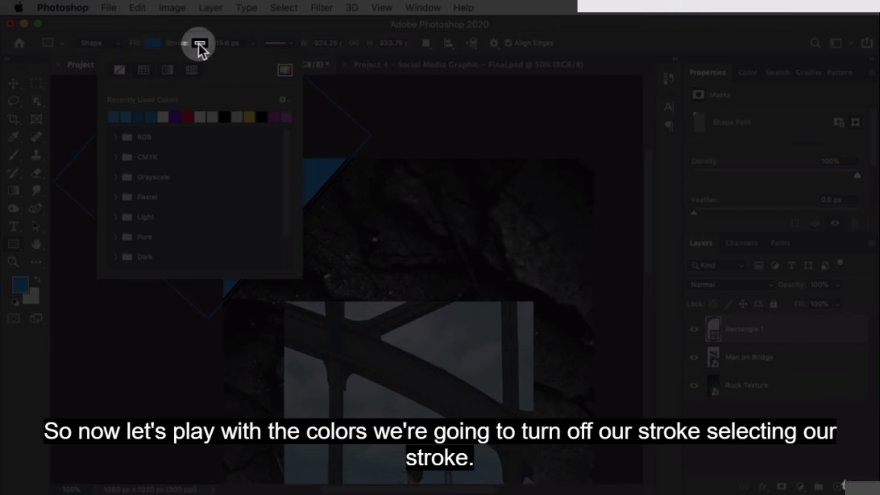
click(118, 71)
Step: Change the corner shape's fill from solid blue to a linear gradient
click(145, 41)
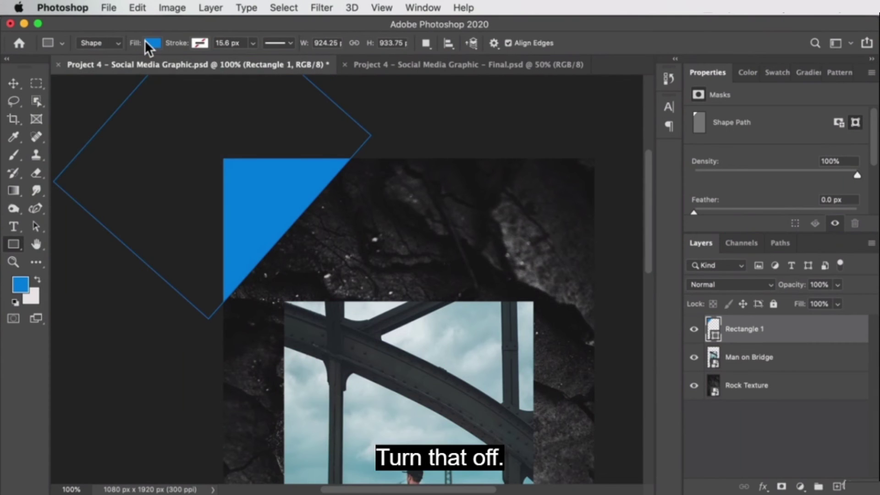
click(148, 42)
click(119, 70)
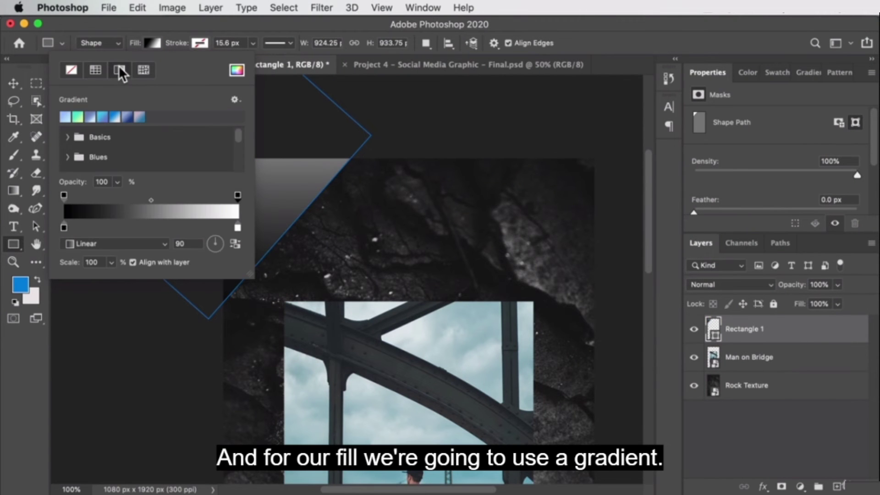
drag(360, 142, 464, 149)
click(150, 42)
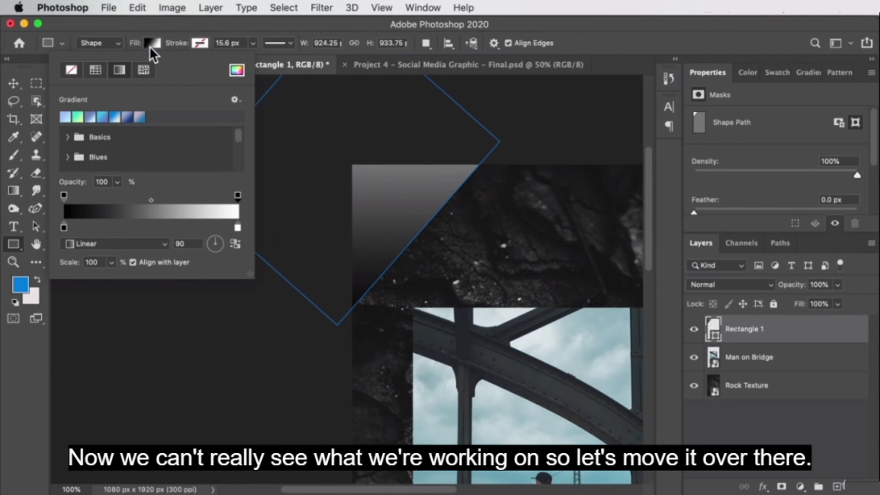
Step: Set the gradient's black starting stop to dark blue #1057b7 and leave the white end stop as it is
double_click(65, 228)
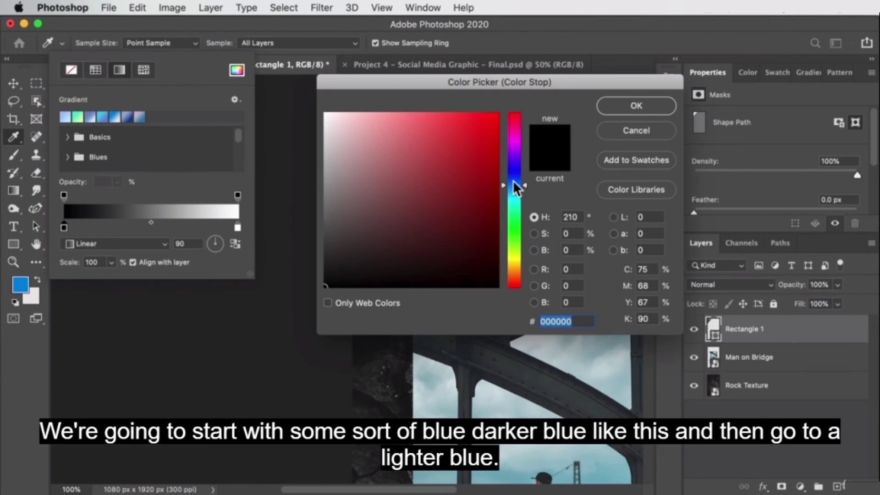
click(513, 184)
drag(444, 149, 484, 162)
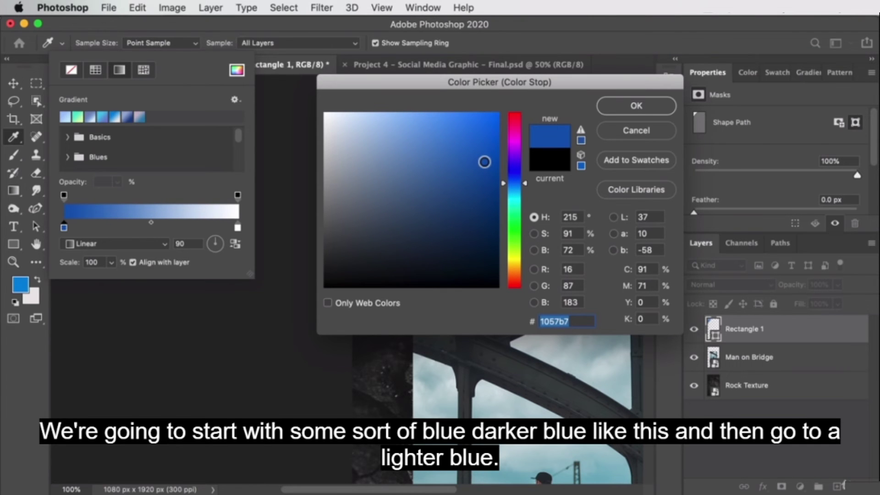
click(635, 110)
double_click(238, 228)
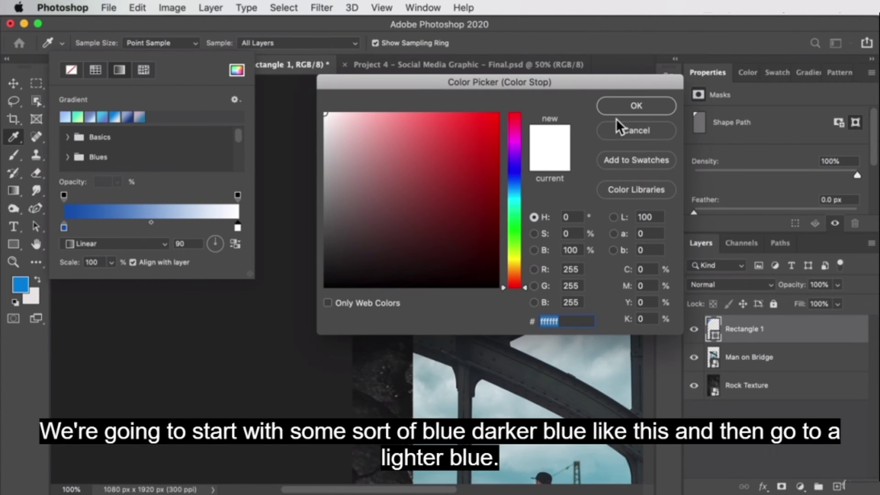
click(620, 128)
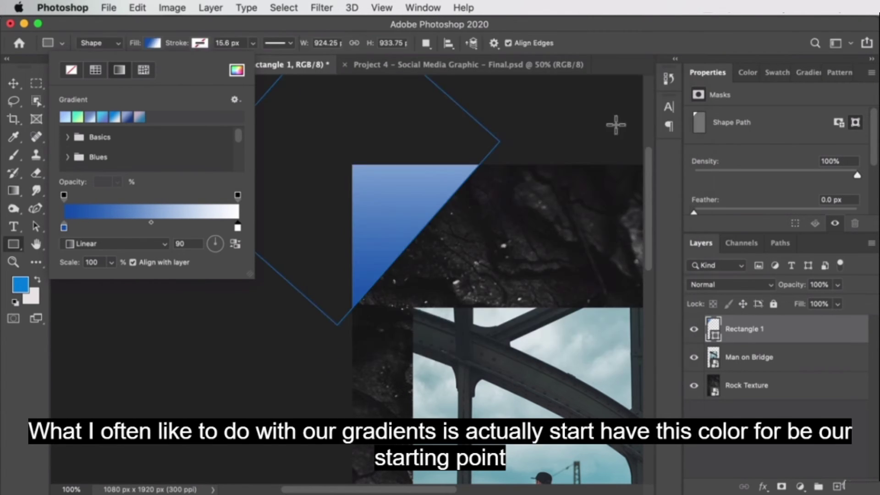
Step: Copy the starting stop's hex code 0f56b6 and paste it as the color of the gradient's end stop
double_click(64, 227)
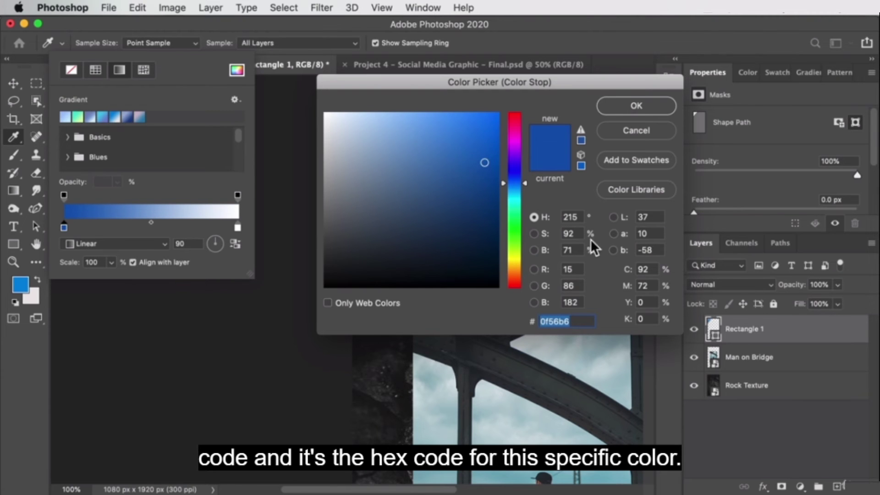
key(super+c)
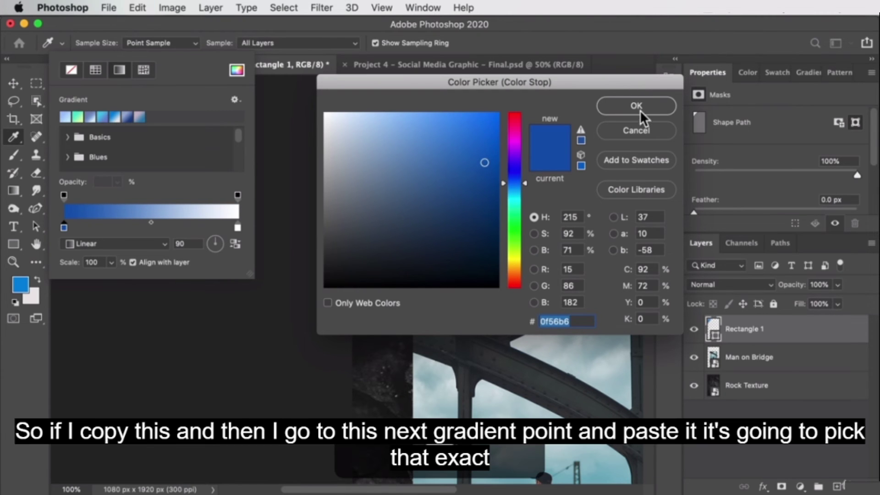
key(Return)
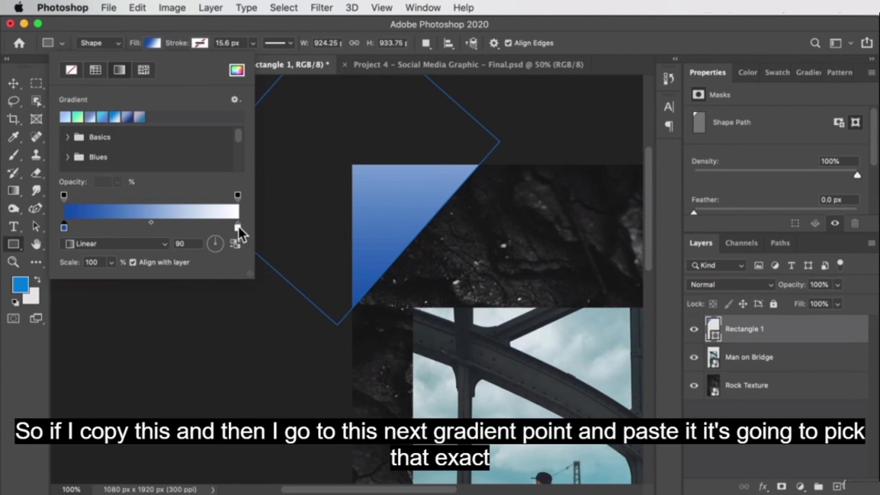
double_click(238, 226)
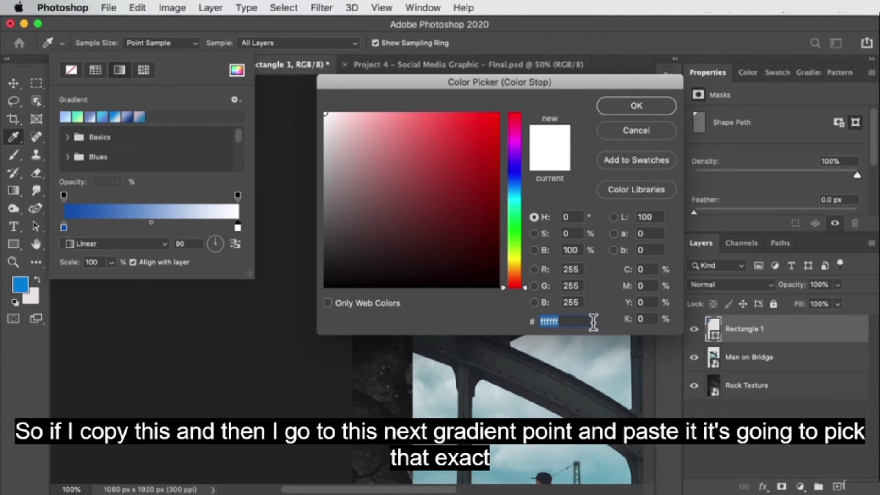
key(super+v)
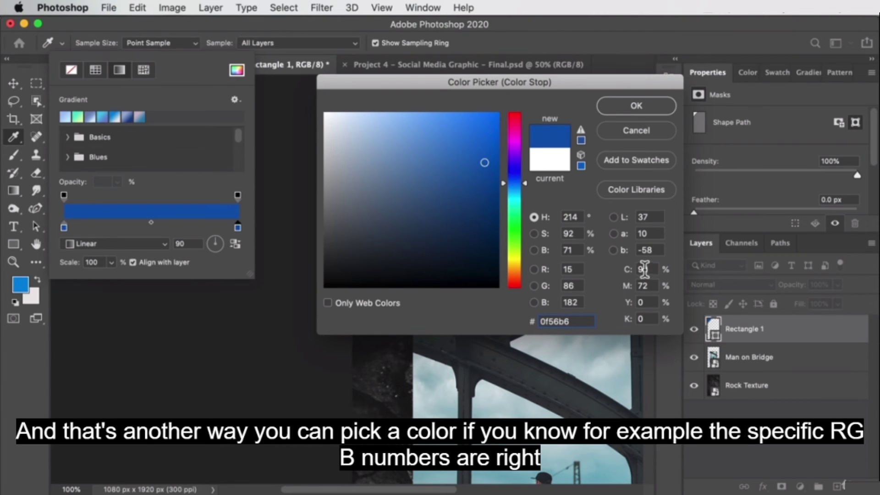
Step: Preview the color field by its R, G and B channels, and return it to the hue view
click(543, 272)
click(540, 286)
click(538, 303)
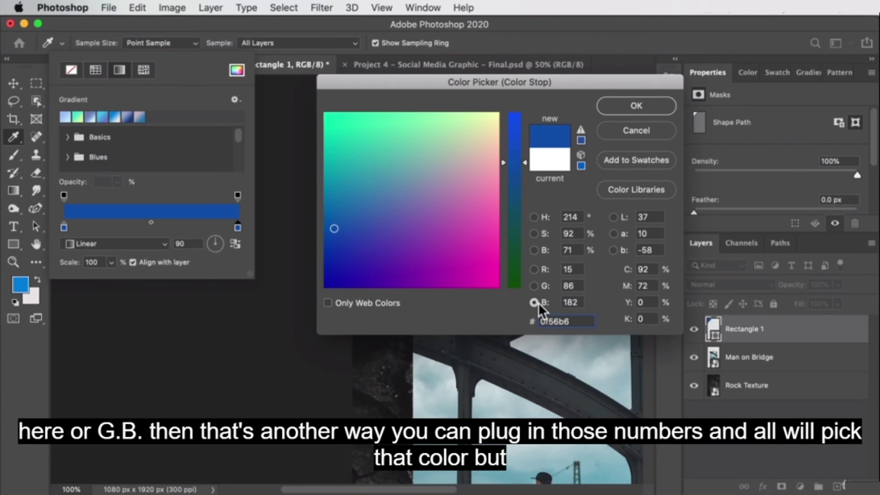
click(535, 218)
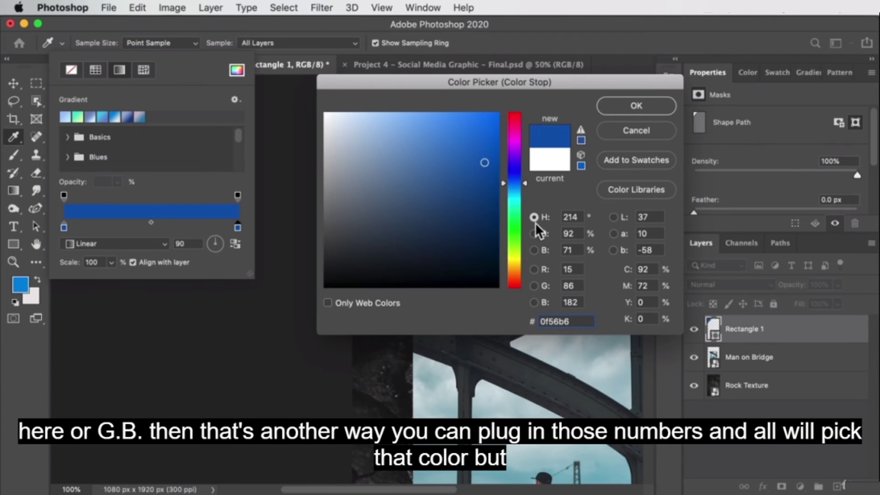
Step: Change the color of the gradient's end stop to lighter blue #569eff
double_click(589, 320)
drag(508, 89, 827, 61)
click(800, 110)
drag(800, 110, 757, 84)
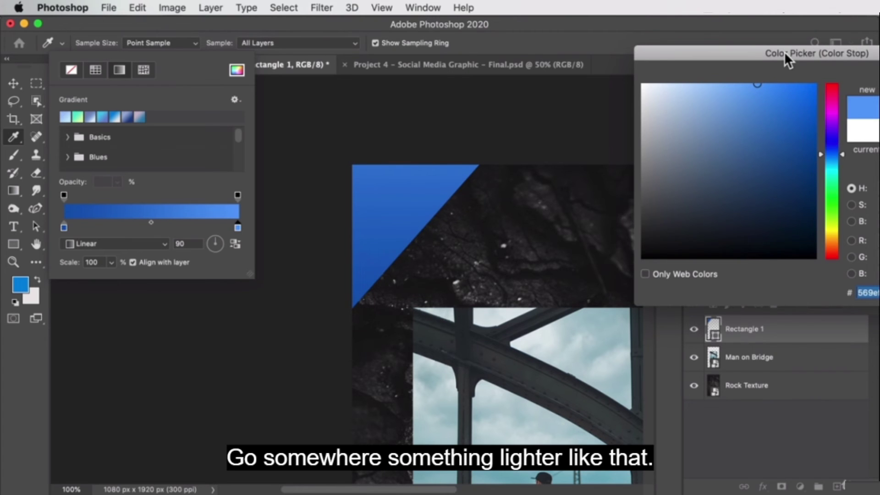
drag(786, 59, 681, 55)
click(850, 74)
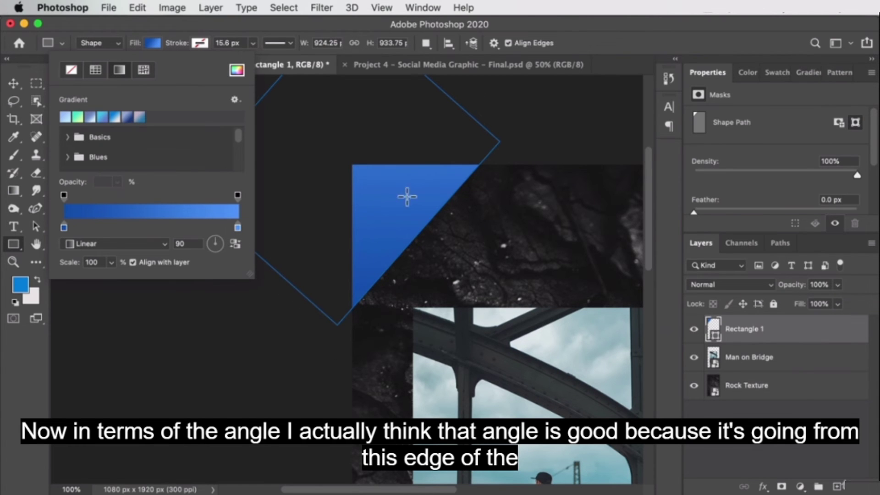
Step: Increase the corner gradient's scale to 111% and brighten its end stop to #9ec7ff
click(112, 262)
drag(109, 277, 114, 281)
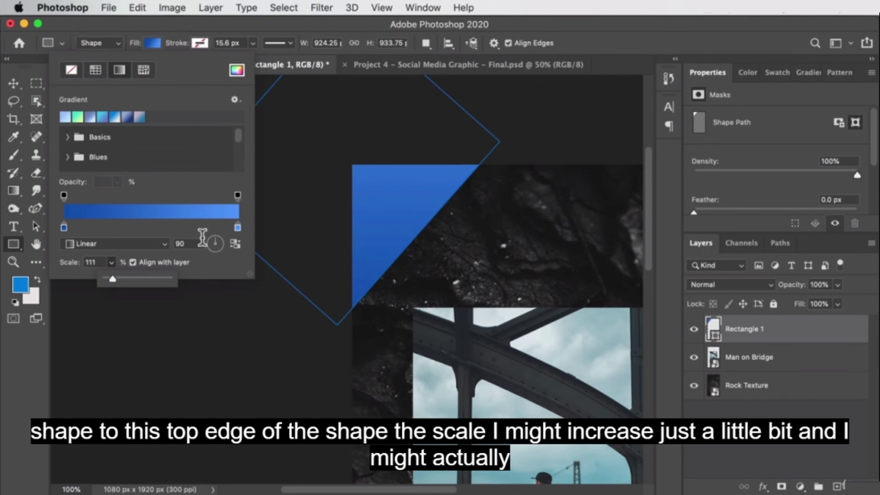
double_click(237, 228)
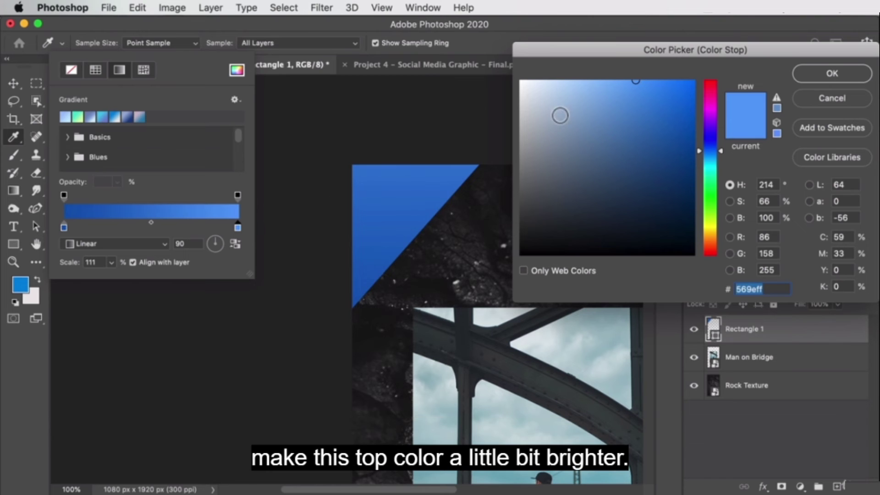
drag(636, 80, 586, 80)
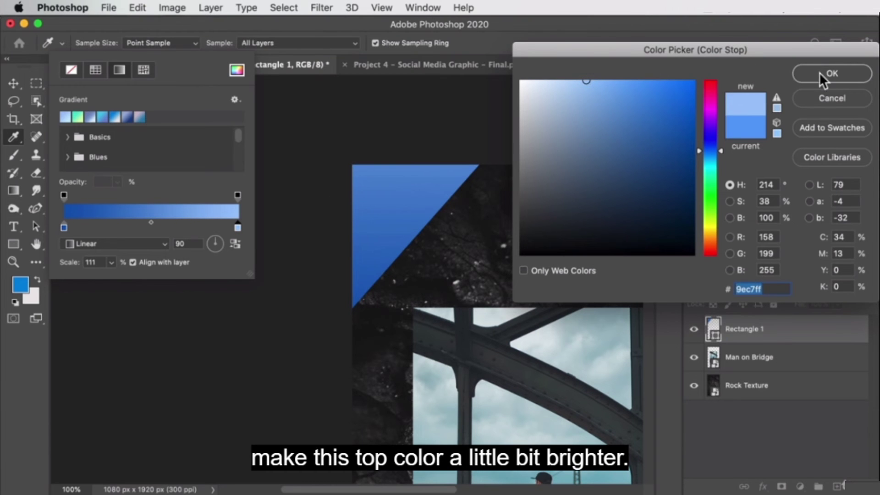
click(823, 76)
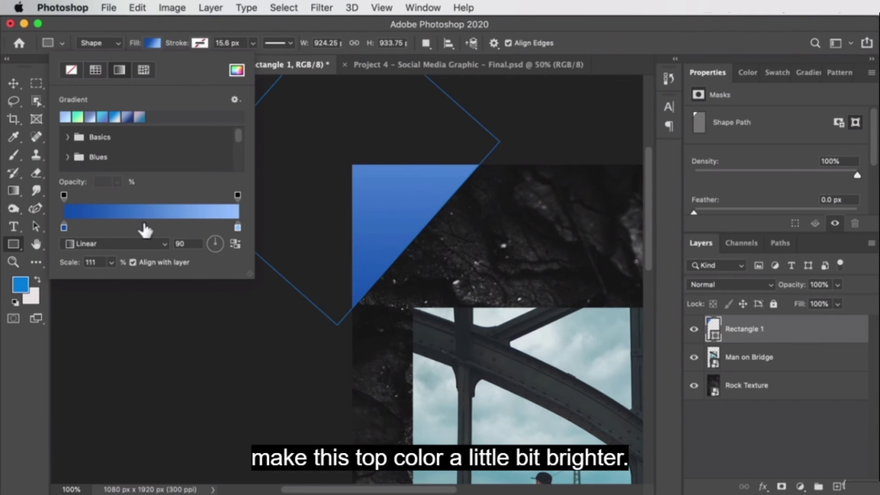
Step: Duplicate the gradient corner triangle into the canvas's lower-right corner and shift the original slightly inward so more of it shows
click(13, 84)
key(z)
alt+click(554, 193)
alt+click(576, 344)
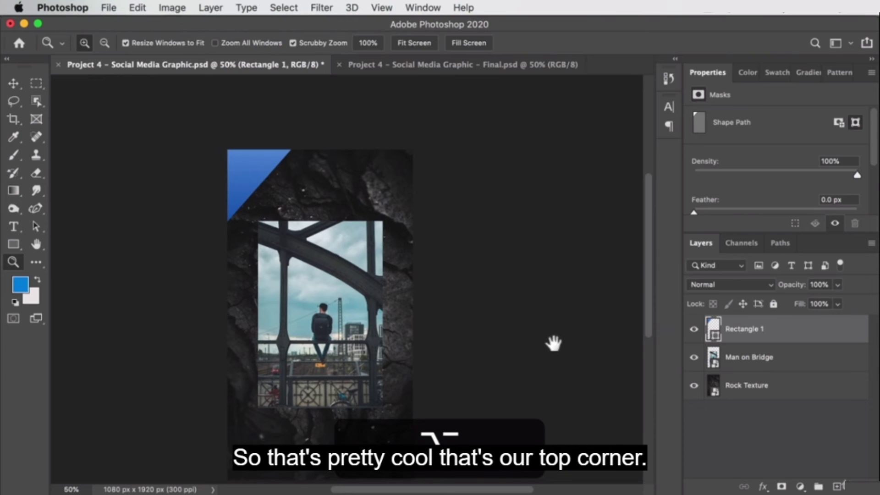
drag(554, 343, 536, 298)
scroll(358, 210, left, 3)
key(v)
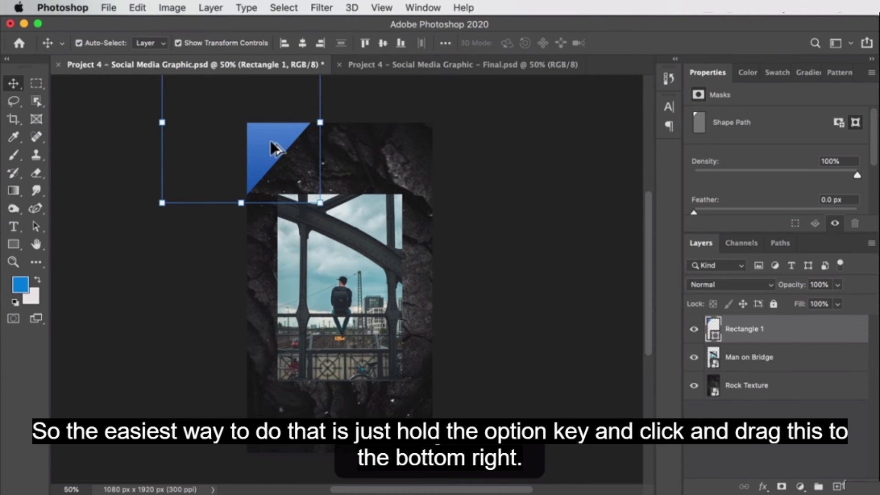
drag(274, 148, 474, 459)
drag(251, 128, 257, 129)
Step: Try placing a second copy of the triangle in the lower-right corner, and undo the extra copy and moves
drag(403, 369, 423, 413)
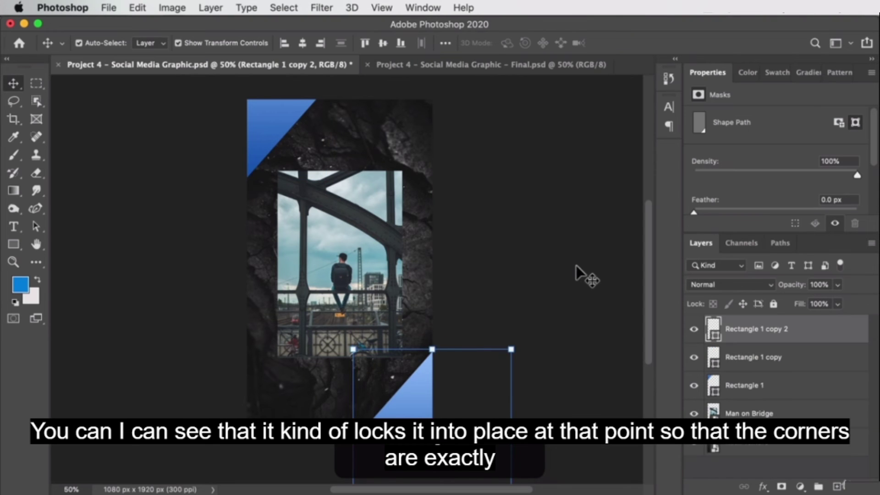
click(579, 255)
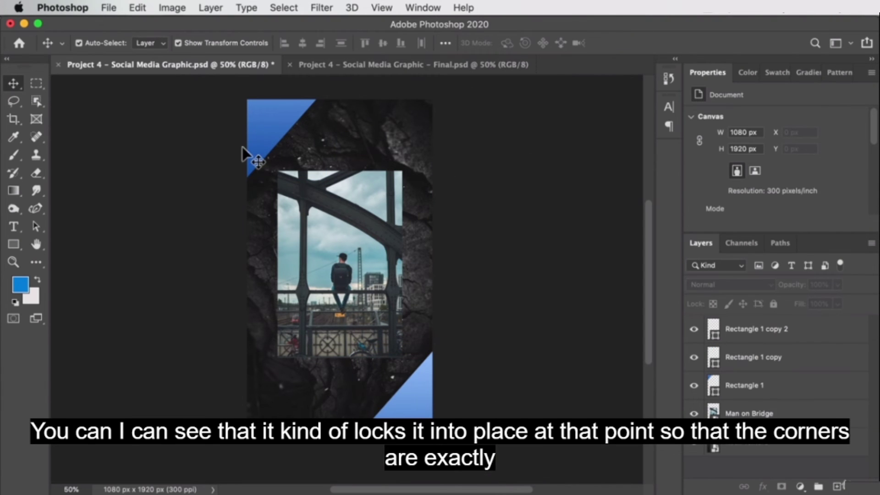
drag(250, 143, 283, 145)
key(super+alt+z)
click(497, 273)
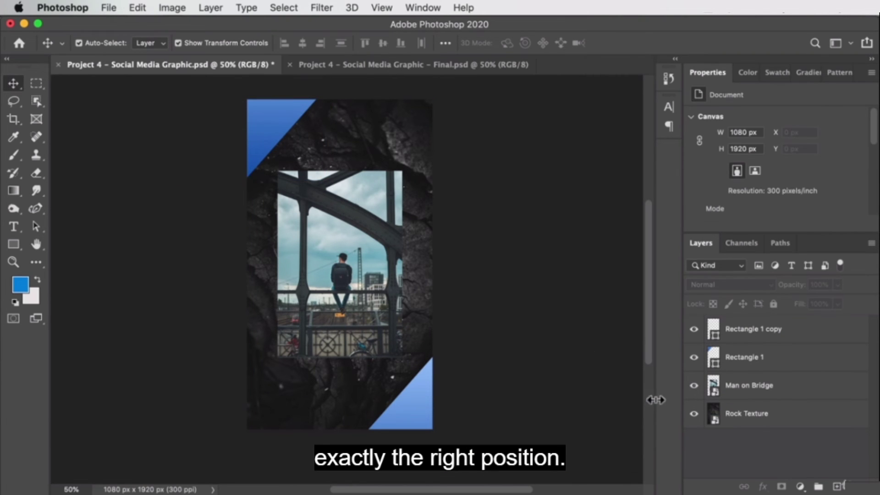
Step: Draw a 225 px circle over the rock texture below the framed photo with the Ellipse tool
key(z)
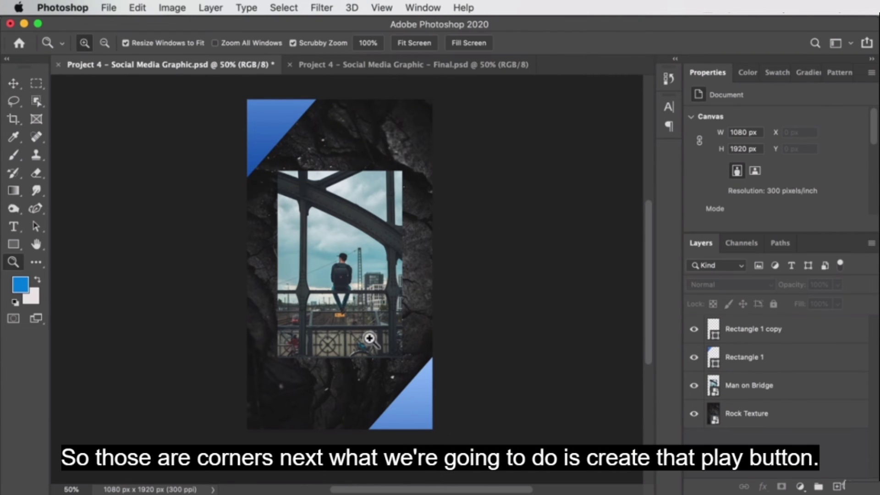
click(413, 379)
key(v)
click(541, 371)
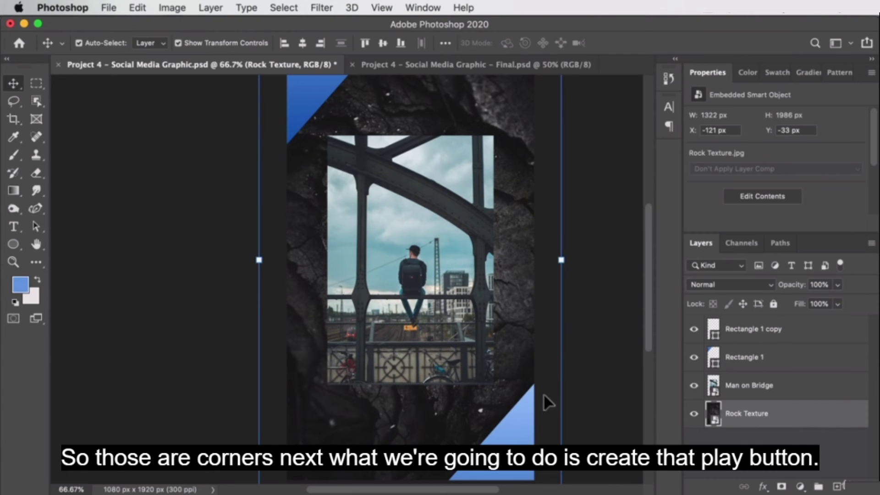
click(13, 244)
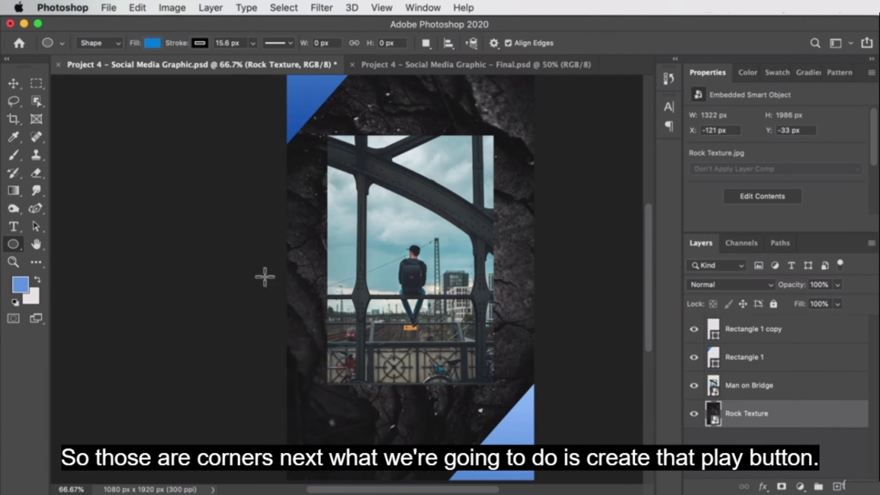
drag(329, 407, 401, 476)
Step: Copy the shape attributes of the lower-right gradient triangle on the Rectangle 1 copy layer
key(z)
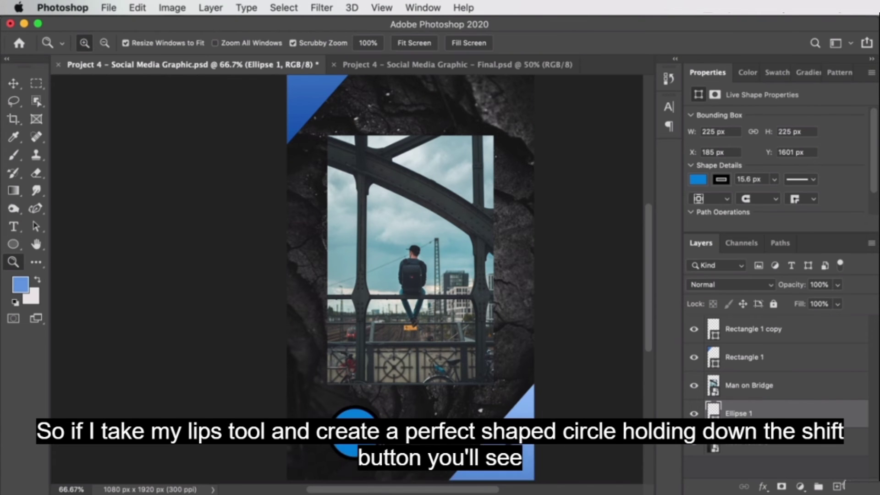
click(357, 414)
click(383, 477)
drag(481, 424, 347, 376)
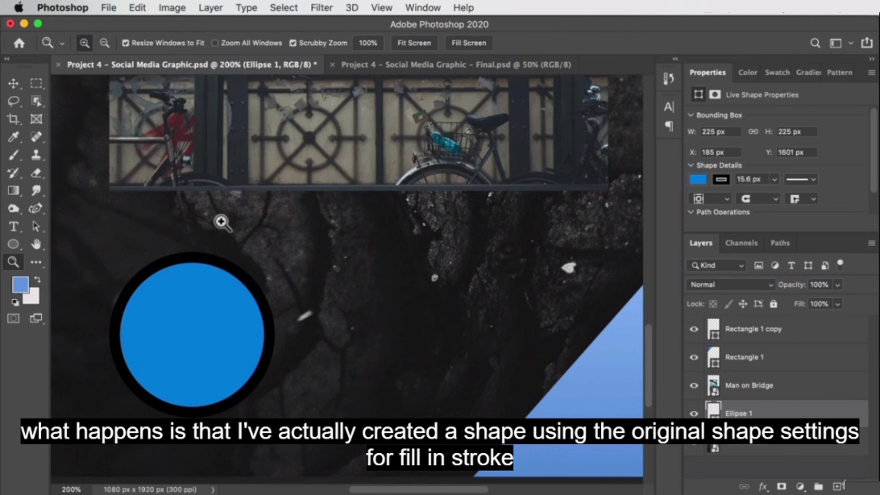
click(14, 244)
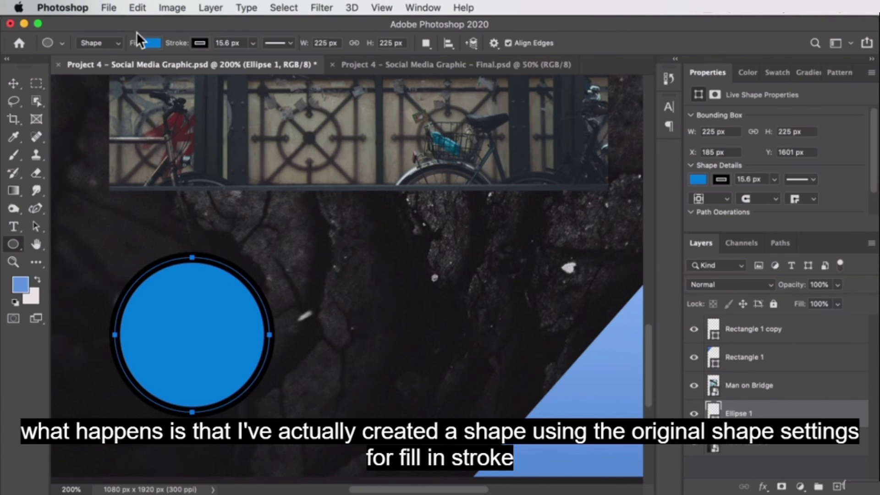
click(14, 83)
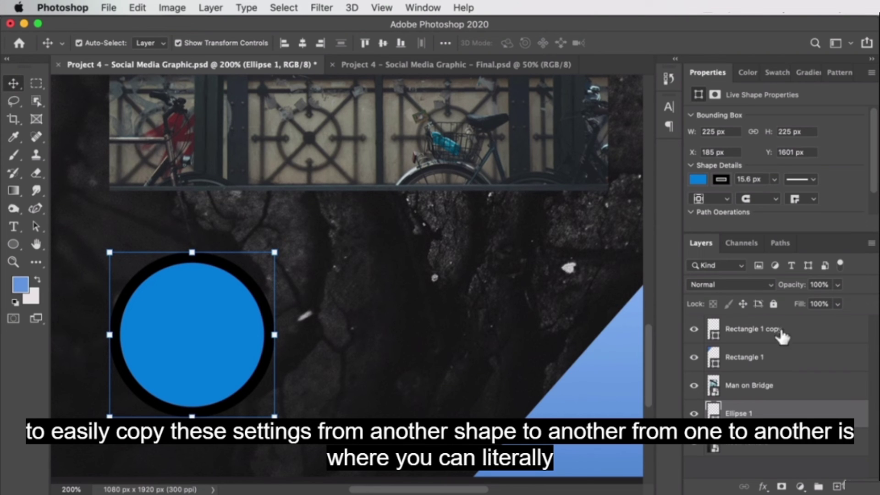
click(743, 330)
right_click(741, 329)
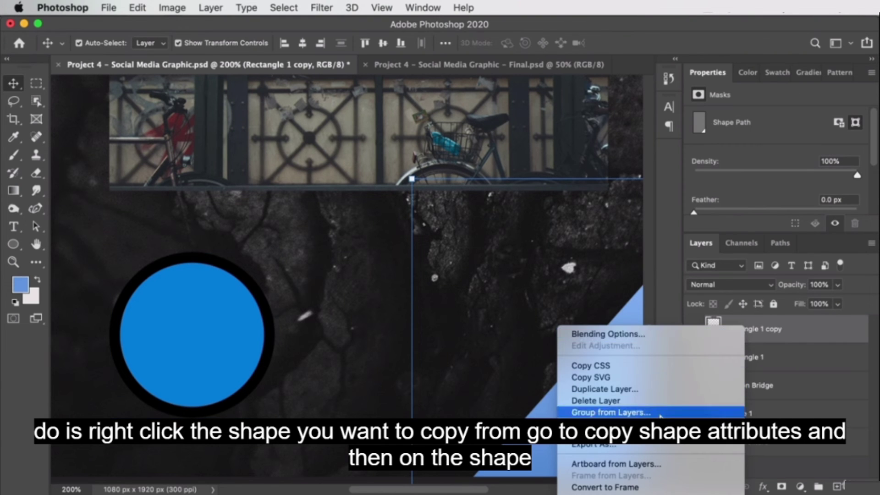
scroll(651, 413, down, 10)
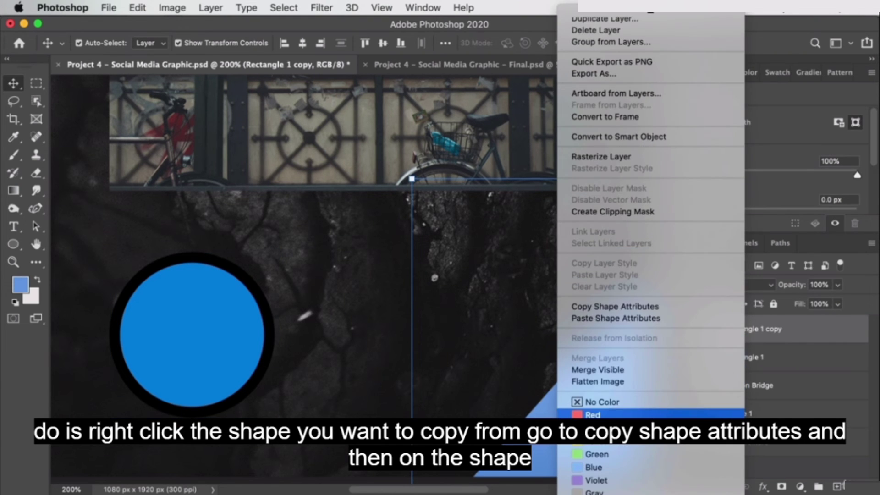
click(634, 304)
Step: Paste the copied shape attributes onto the circle on the Ellipse 1 layer
click(201, 315)
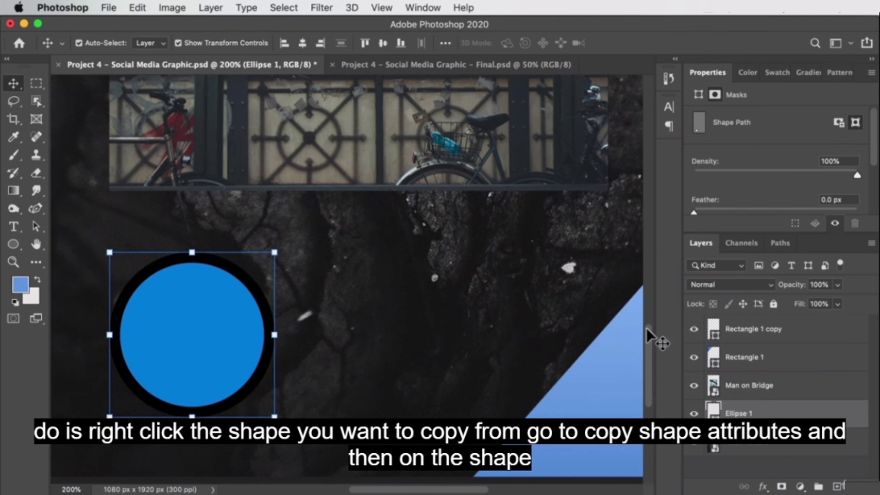
right_click(767, 413)
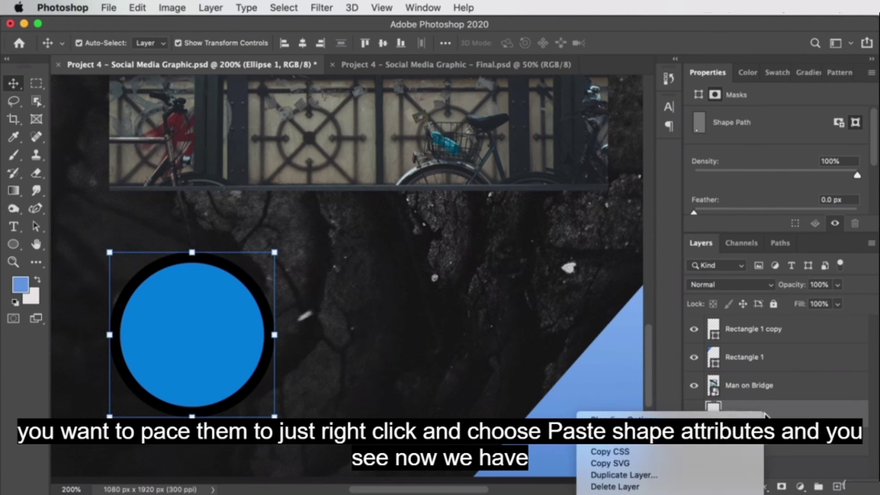
scroll(717, 468, down, 10)
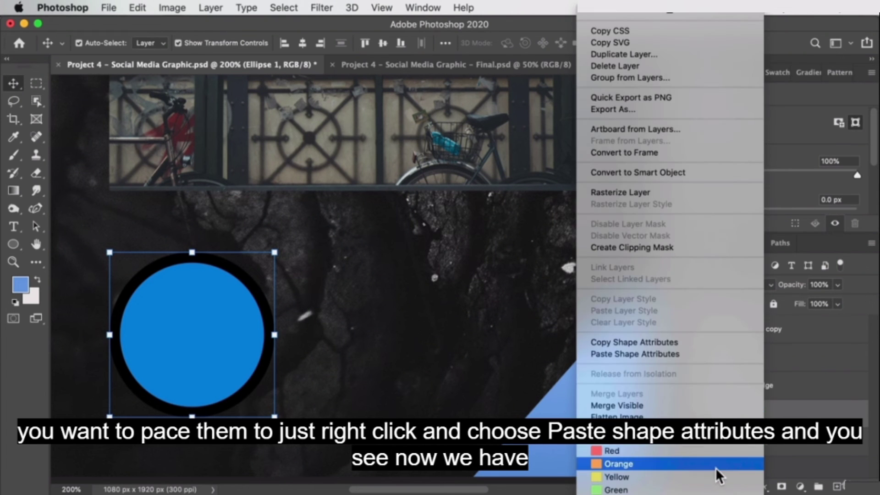
click(669, 354)
Step: Move the circle just below the framed photo and center it horizontally on the canvas
drag(158, 321, 281, 311)
key(z)
click(335, 308)
alt+click(335, 308)
alt+click(336, 309)
key(v)
drag(316, 303, 358, 299)
Step: Transform the circle to -100% width and height to reverse its gradient direction
key(z)
alt+click(399, 309)
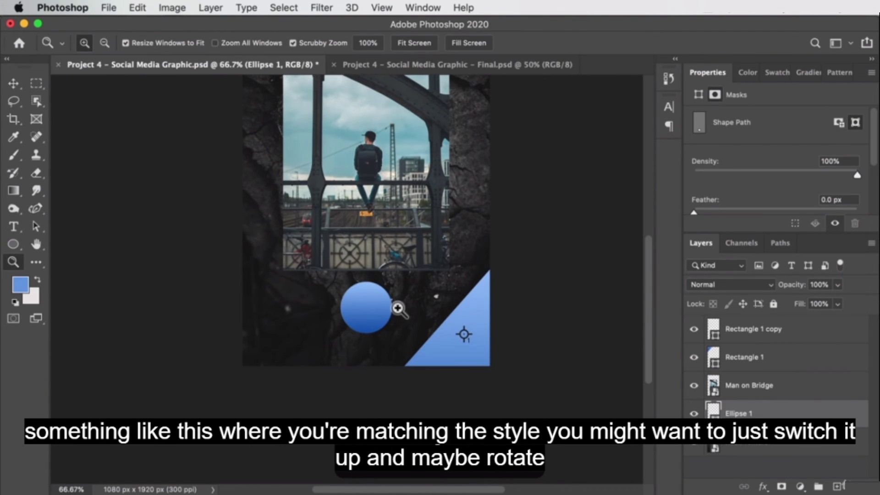
key(v)
drag(404, 275, 290, 349)
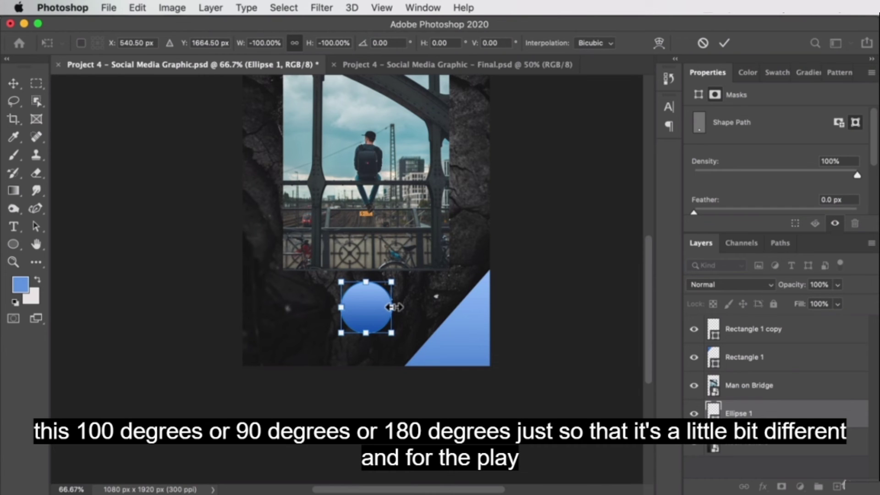
key(Return)
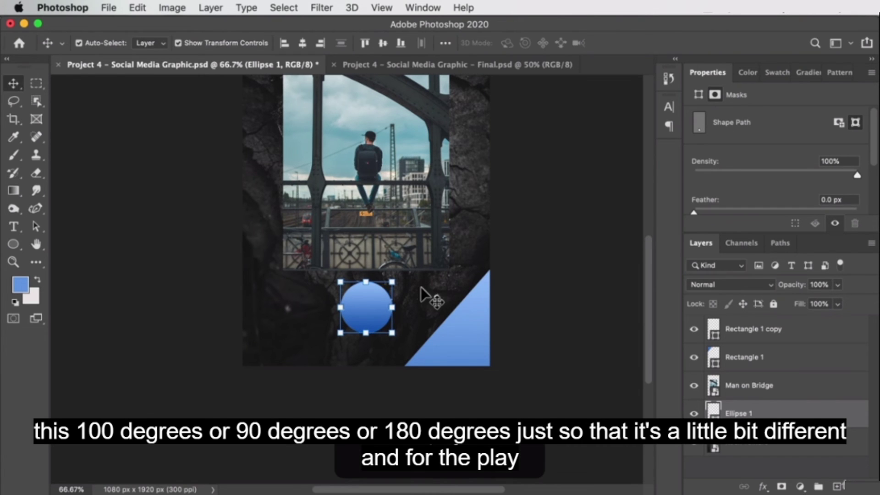
Step: Lower the circle layer's overall opacity to 75%
click(822, 284)
text(75)
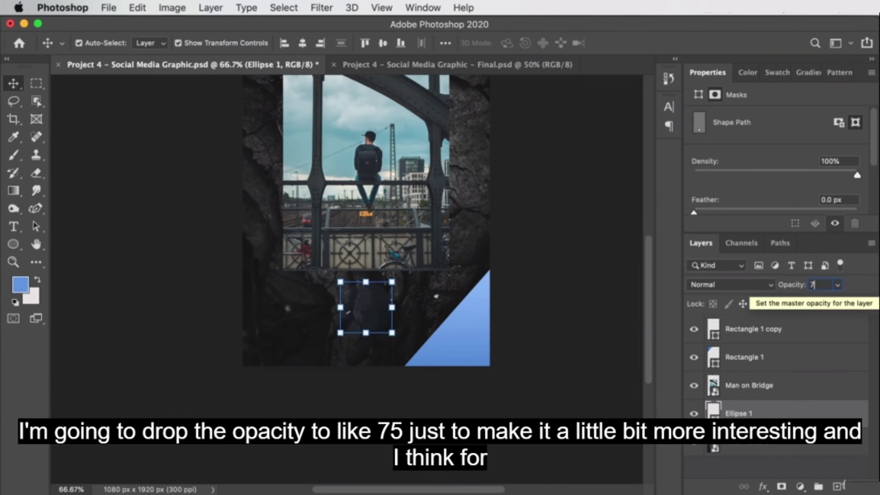
click(137, 224)
click(372, 308)
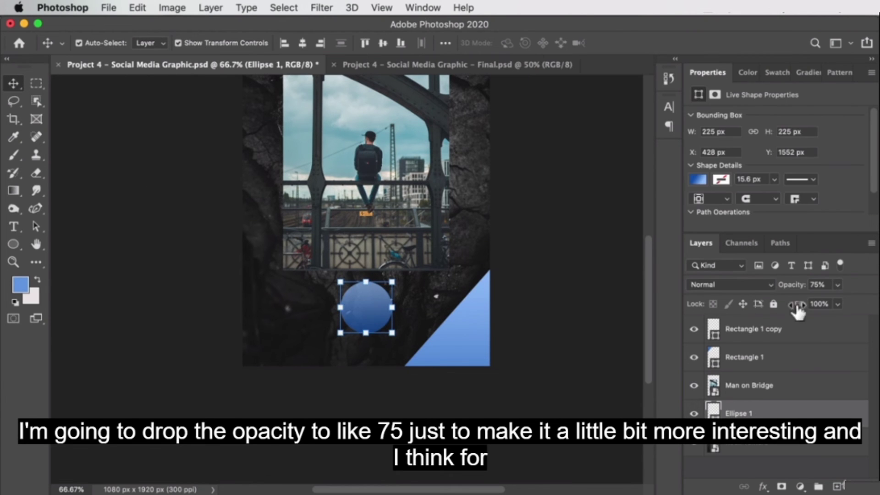
Step: Give the circle a thin white stroke with a width of 0.88 px
click(13, 244)
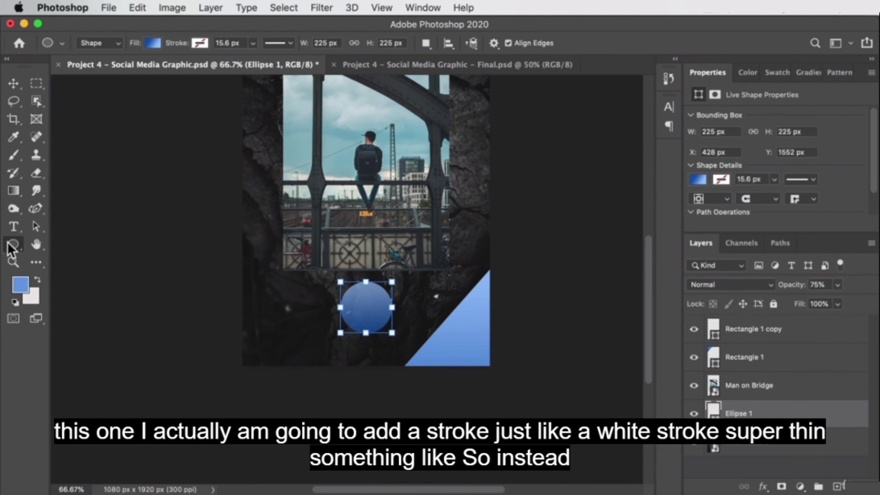
click(199, 43)
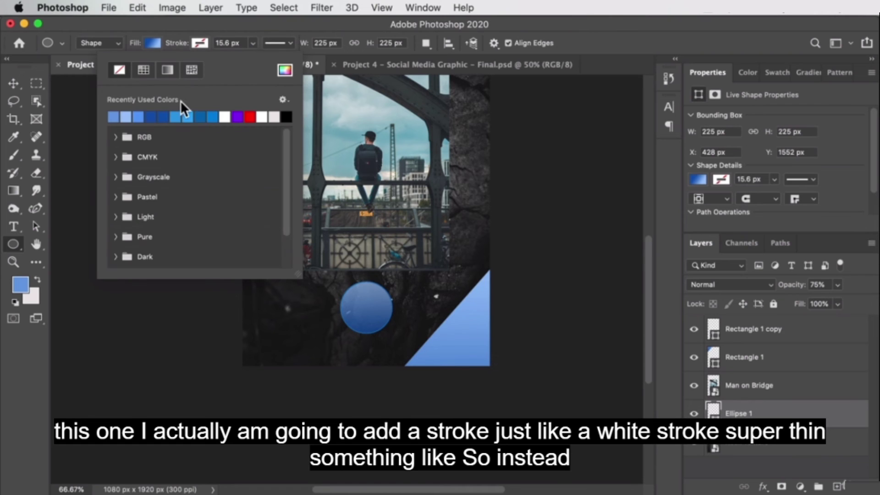
click(265, 118)
click(214, 59)
drag(245, 58, 248, 59)
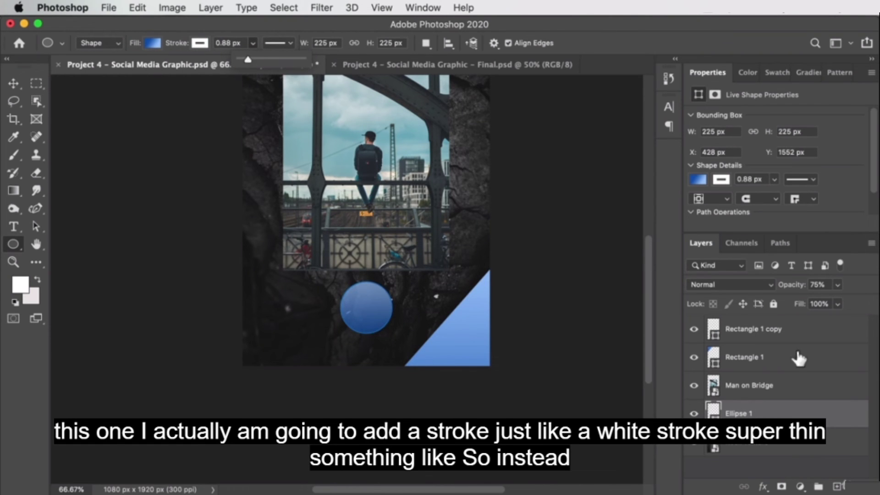
Step: Set the circle layer's overall opacity to 100% and its fill opacity to 75%, and deselect the layer
click(816, 285)
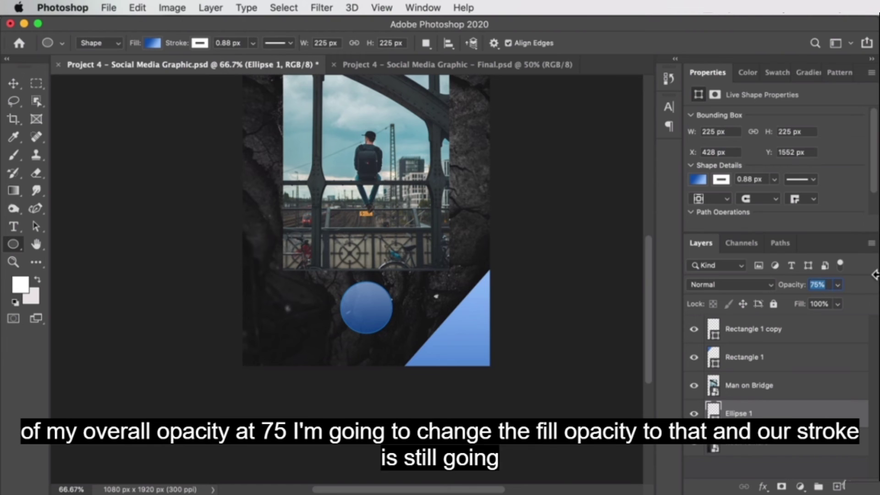
text(100)
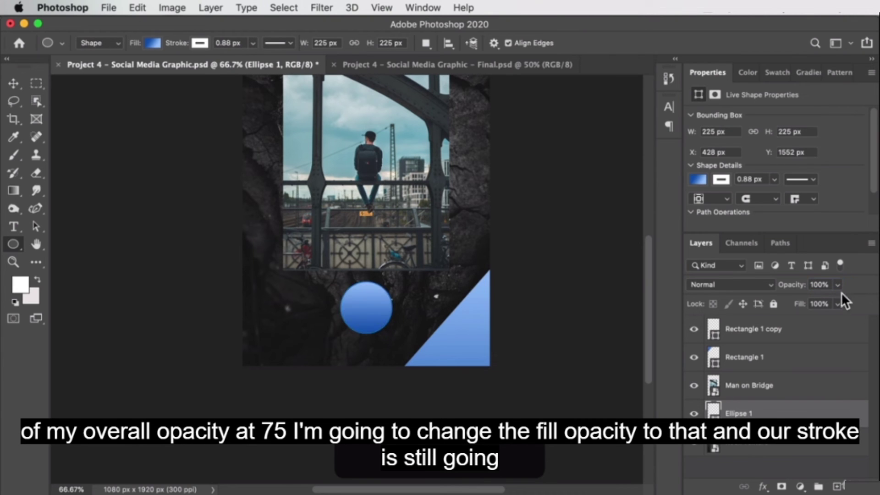
click(825, 303)
text(75)
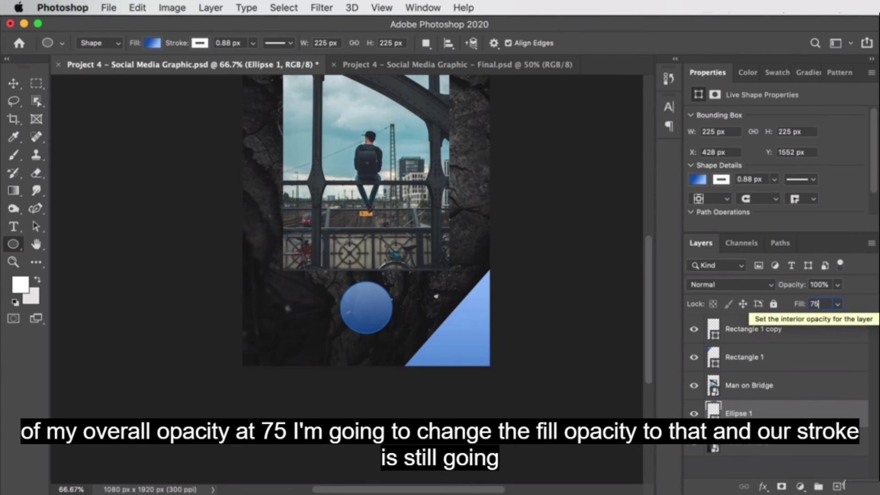
click(15, 83)
click(397, 359)
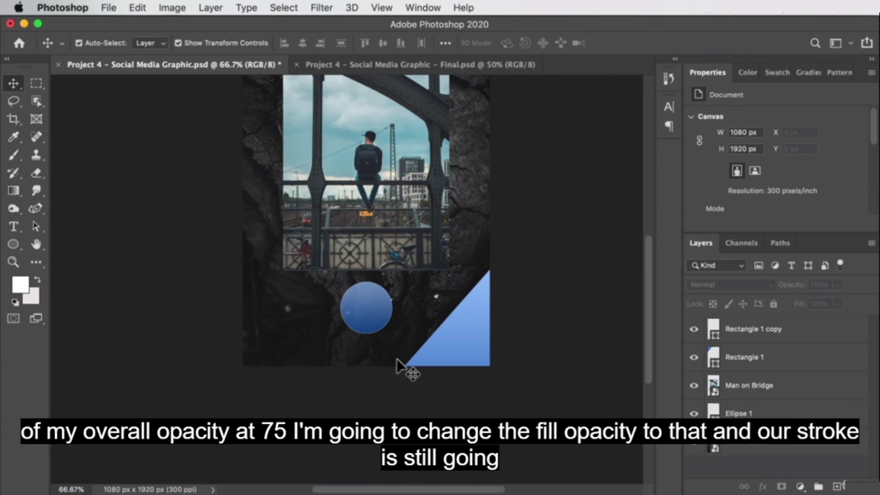
Step: Set the circle's white stroke width to 5 px and deselect the layer
click(370, 299)
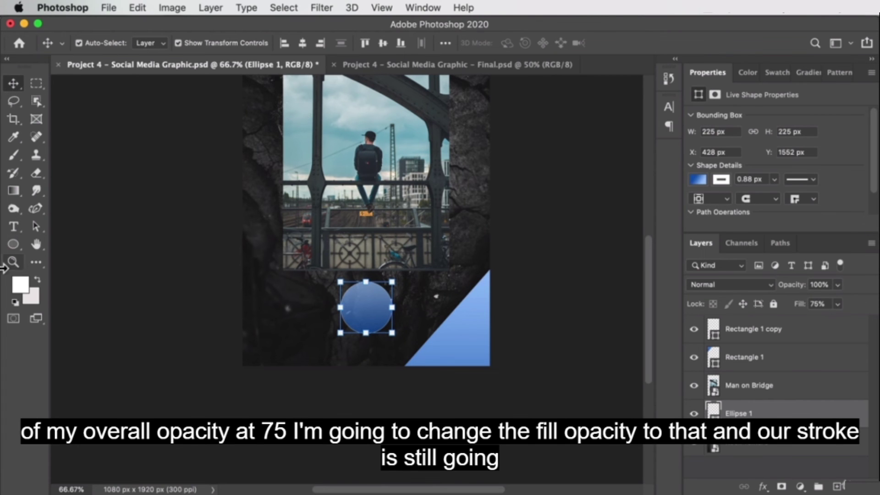
click(8, 247)
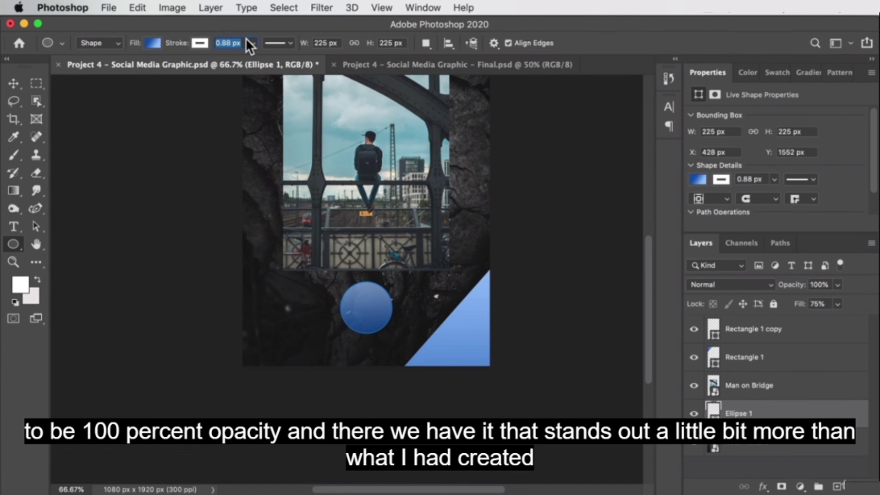
text(5)
key(Return)
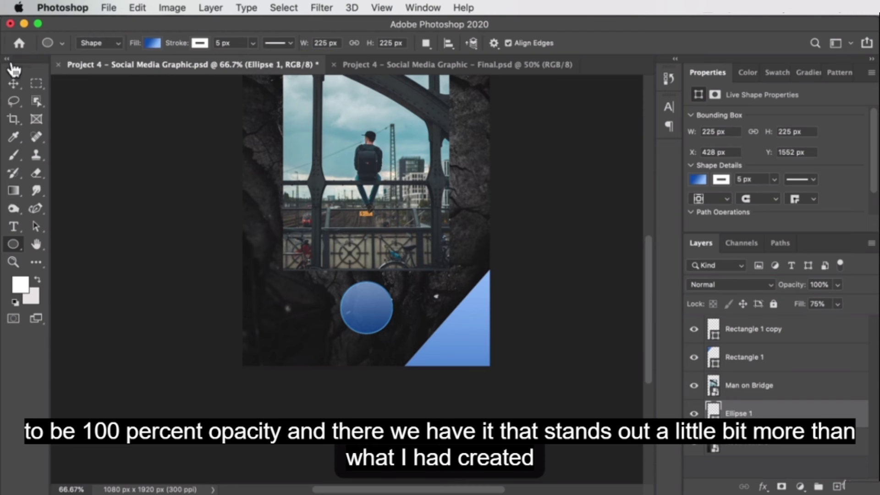
click(14, 81)
click(161, 244)
key(z)
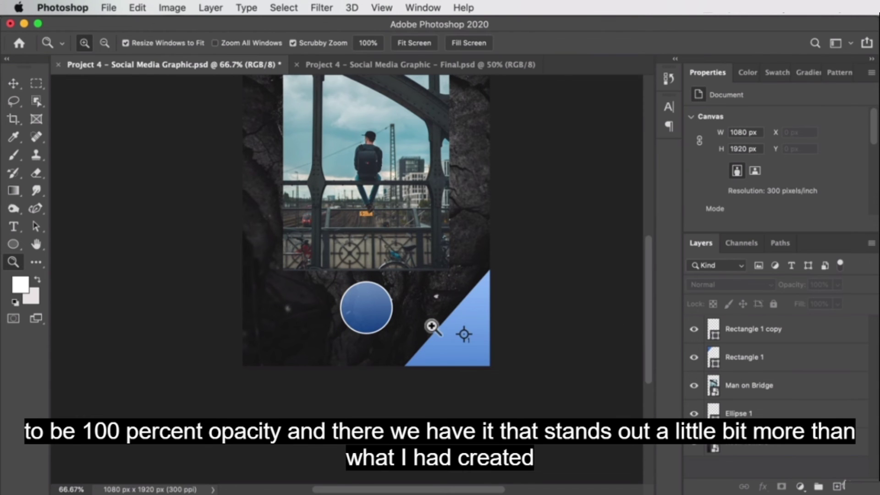
mouse_move(429, 294)
mouse_down()
mouse_move(412, 311)
mouse_move(417, 347)
mouse_move(424, 244)
mouse_move(424, 304)
mouse_up()
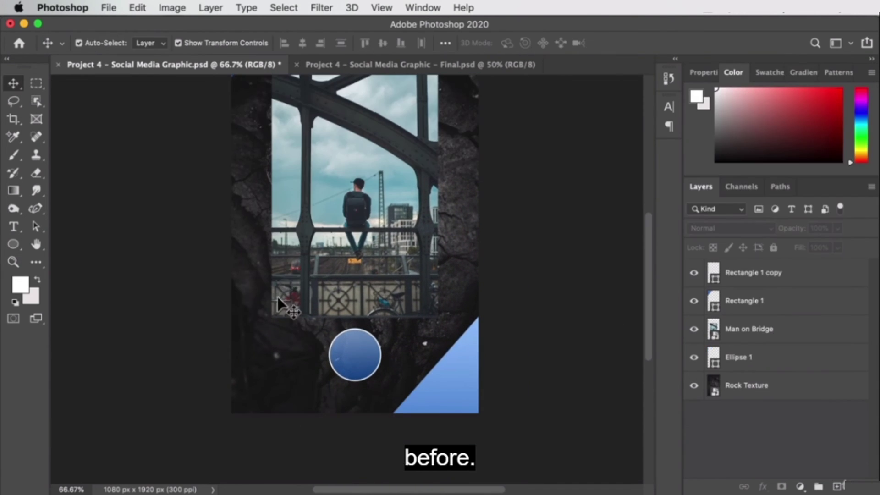
Step: Draw a white three-sided polygon without a stroke, about 147 by 170 px and pointing right, beside the circle below the photo
click(12, 244)
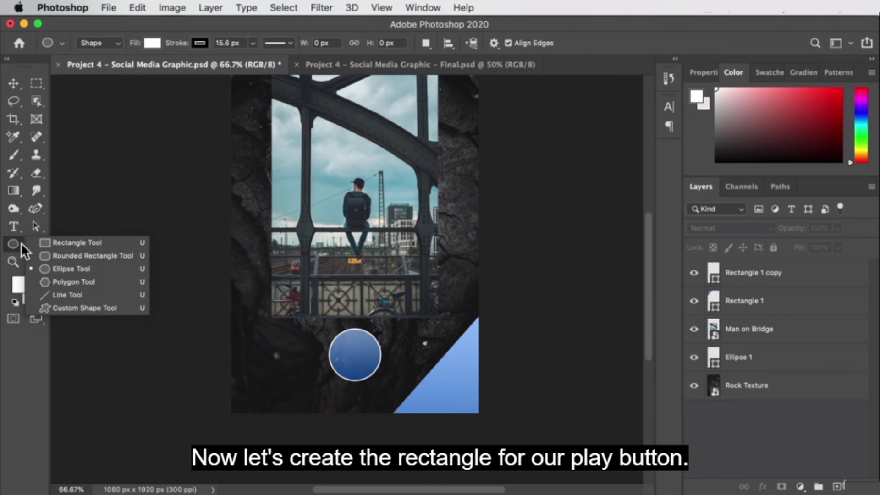
click(57, 280)
click(554, 39)
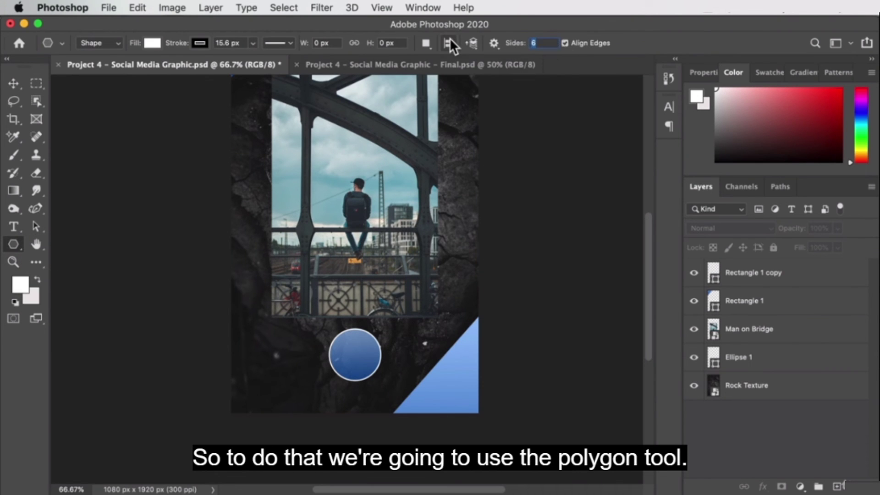
text(3)
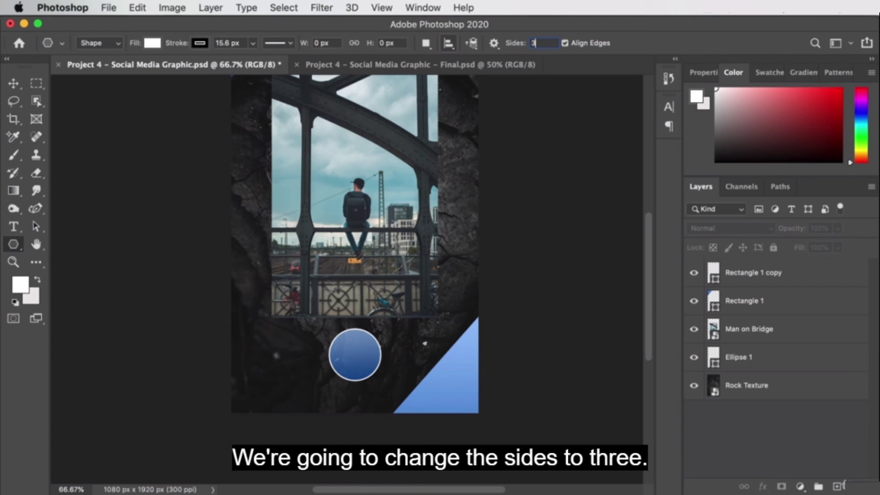
click(194, 43)
click(193, 44)
click(192, 45)
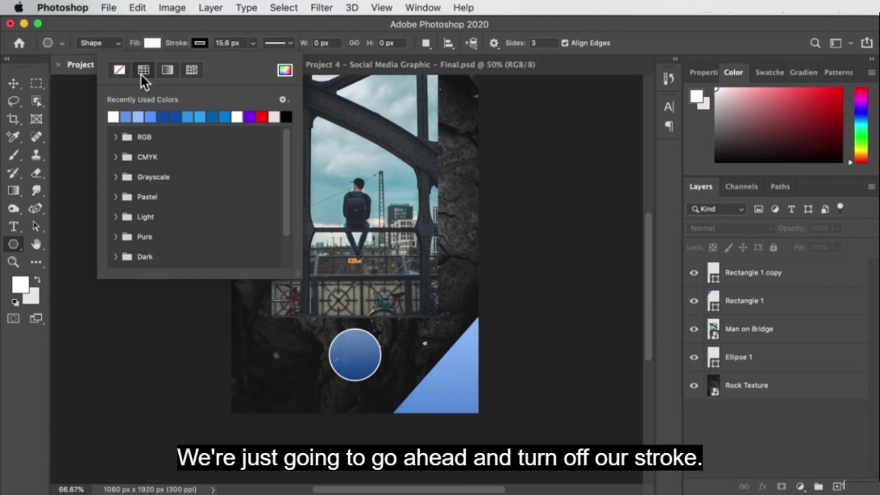
click(119, 71)
click(171, 46)
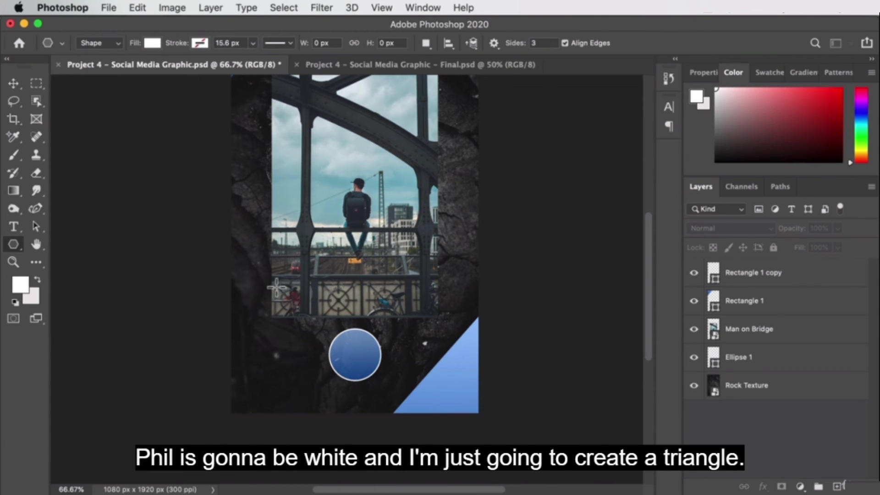
drag(251, 359, 275, 361)
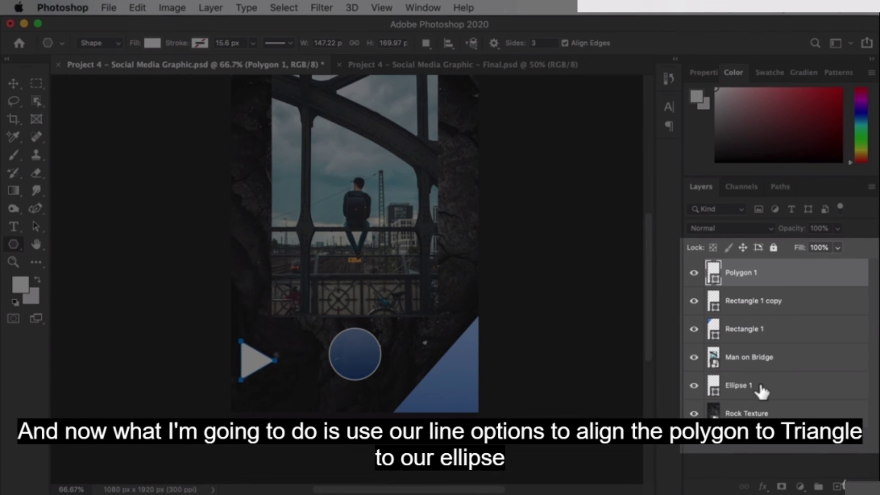
Step: Place the Ellipse 1 layer directly below Polygon 1 and align both to the canvas's horizontal and vertical centers
drag(758, 382, 761, 287)
click(757, 272)
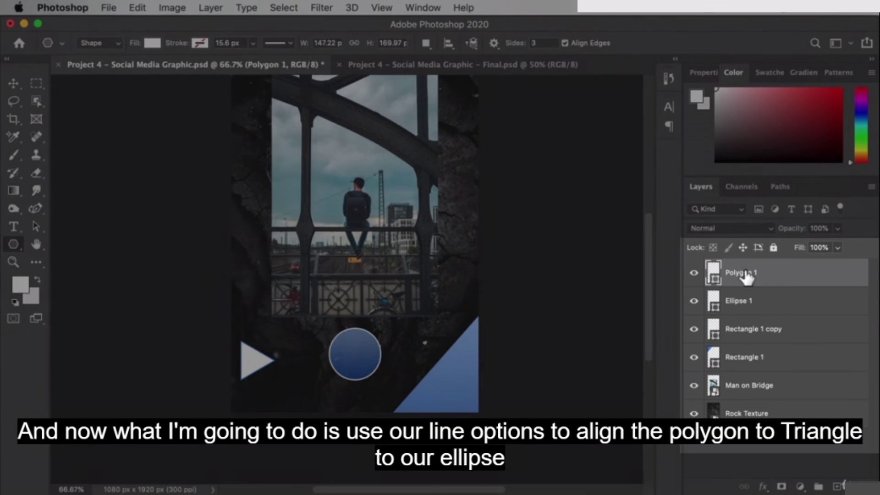
shift+click(747, 307)
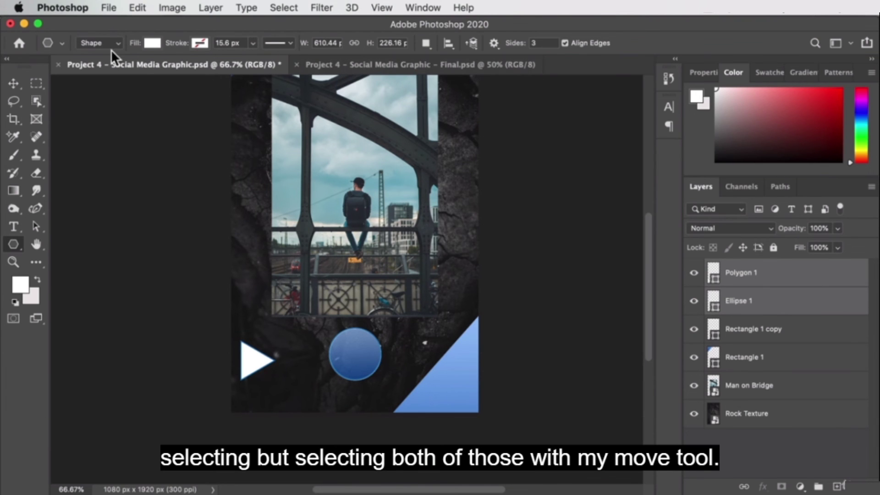
click(13, 84)
click(302, 43)
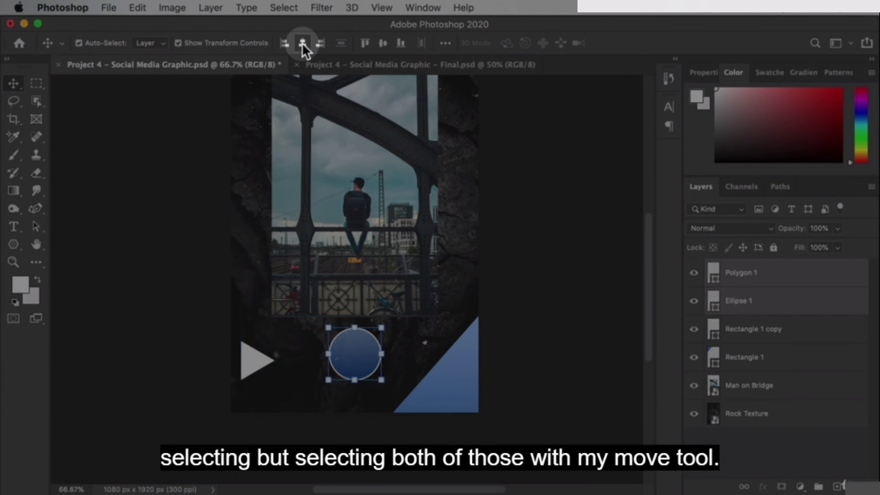
click(383, 43)
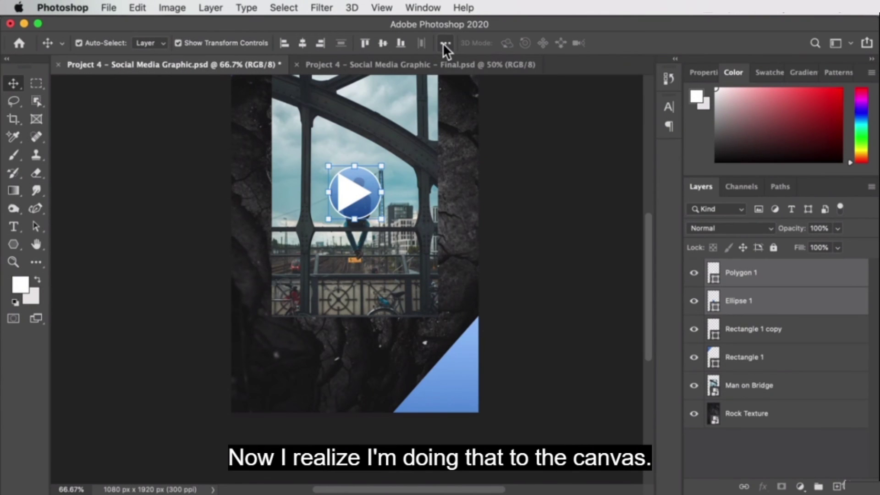
Step: Change the alignment reference to Selection and align the horizontal centers of the triangle and circle
click(444, 43)
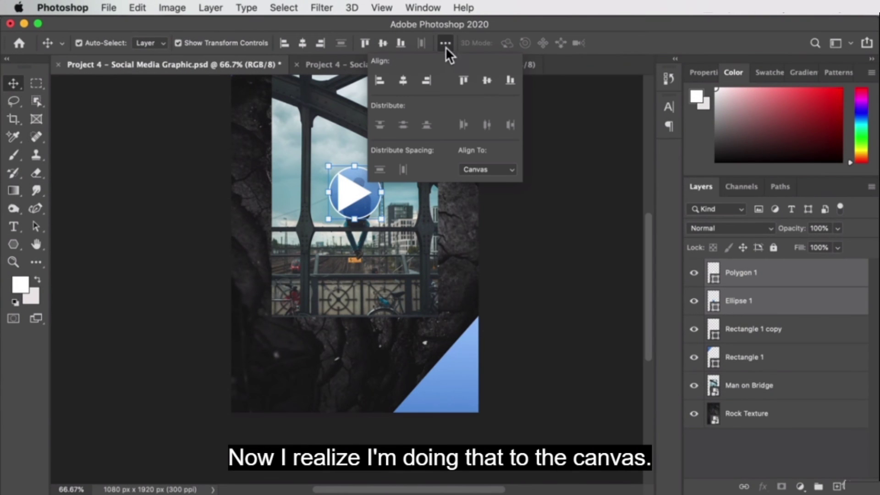
click(501, 168)
click(499, 157)
click(303, 45)
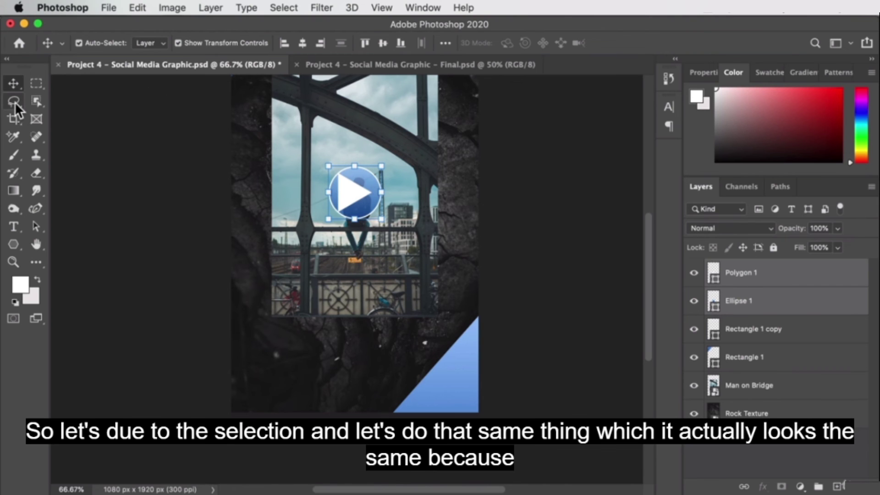
Step: Move the triangle and circle together down to the rock area below the photo
drag(358, 199, 337, 361)
key(z)
alt+click(341, 357)
alt+click(342, 356)
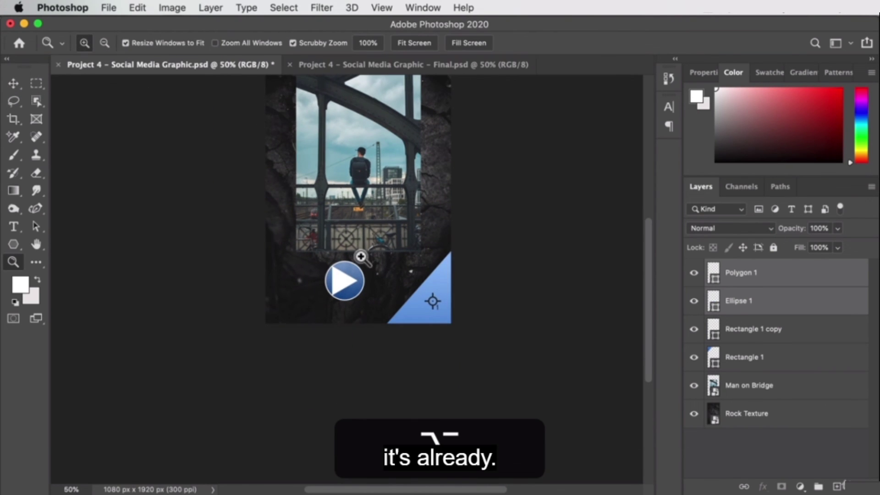
Step: Scale the Polygon 1 triangle proportionally around its center to 60.59%
click(344, 284)
click(346, 287)
click(346, 283)
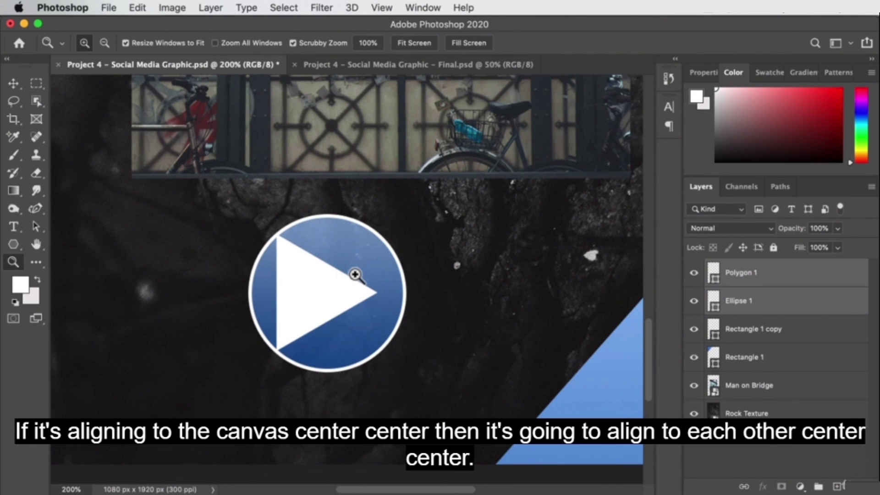
key(v)
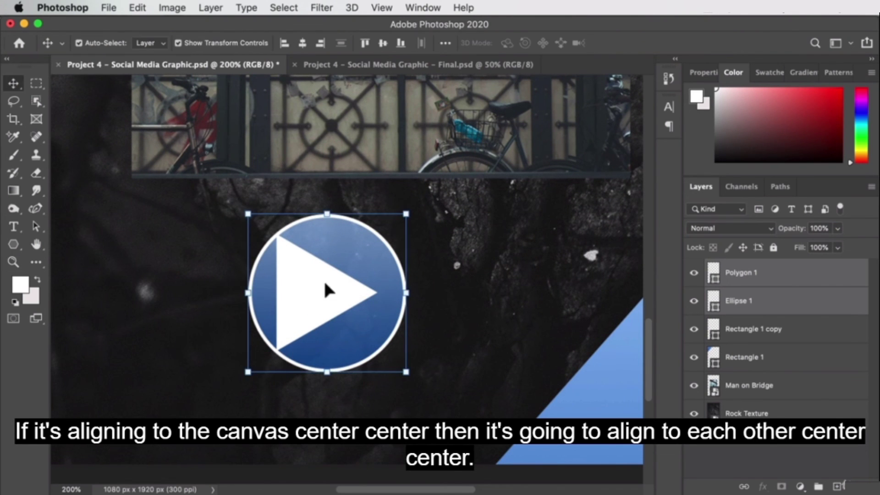
click(750, 330)
click(753, 272)
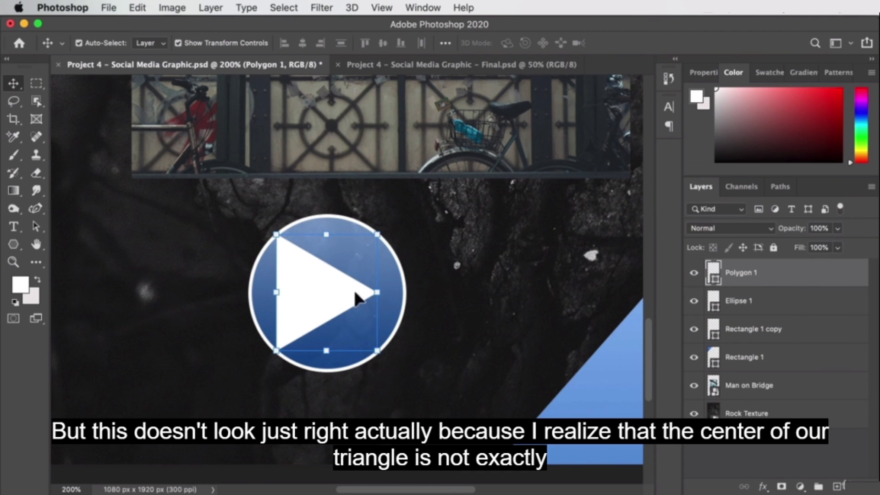
drag(377, 233, 358, 251)
key(alt)
Step: Nudge the triangle right inside the circle to an X position of 472.17 px and commit the transform
key(Right)
key(Right)
key(Right)
key(Right)
key(Right)
key(Right)
key(Right)
key(Right)
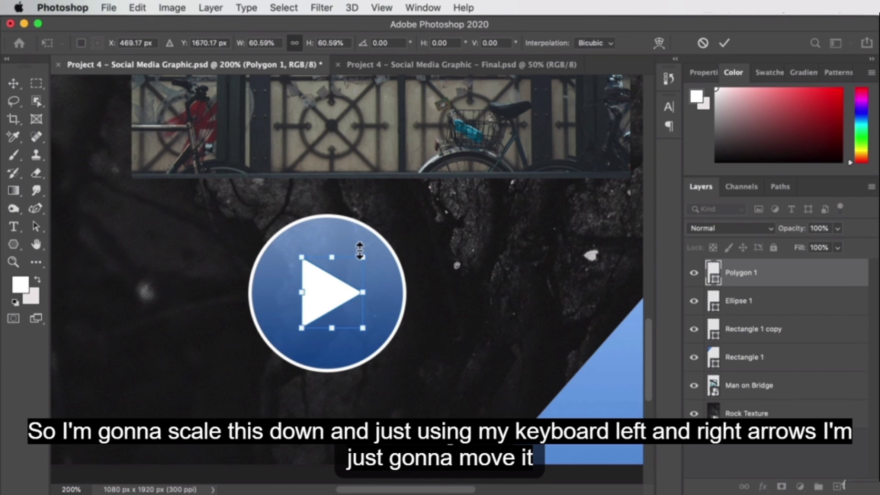
key(Right)
key(Right)
key(Right)
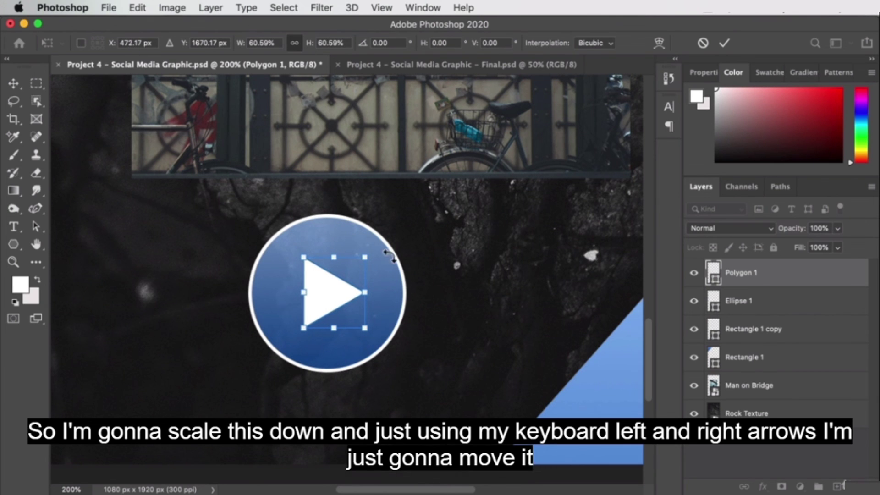
key(Return)
Step: Link the Polygon 1 and Ellipse 1 layers so they act as one play button
click(513, 257)
click(335, 288)
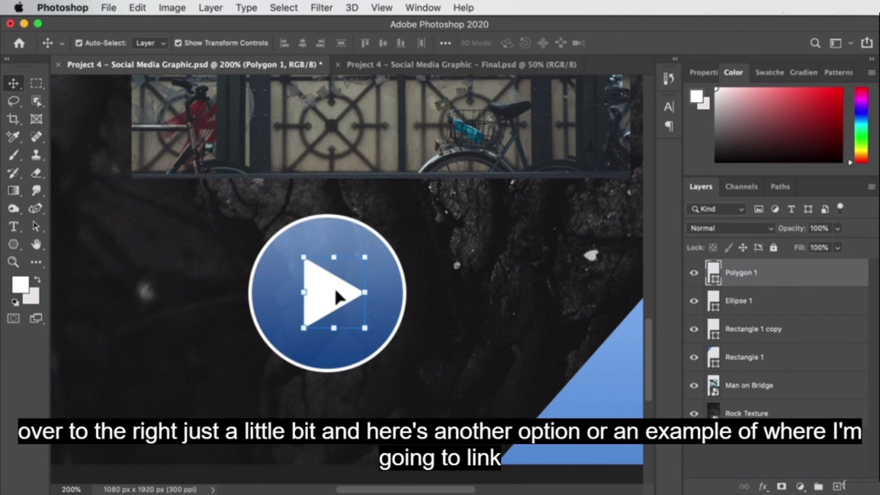
click(494, 296)
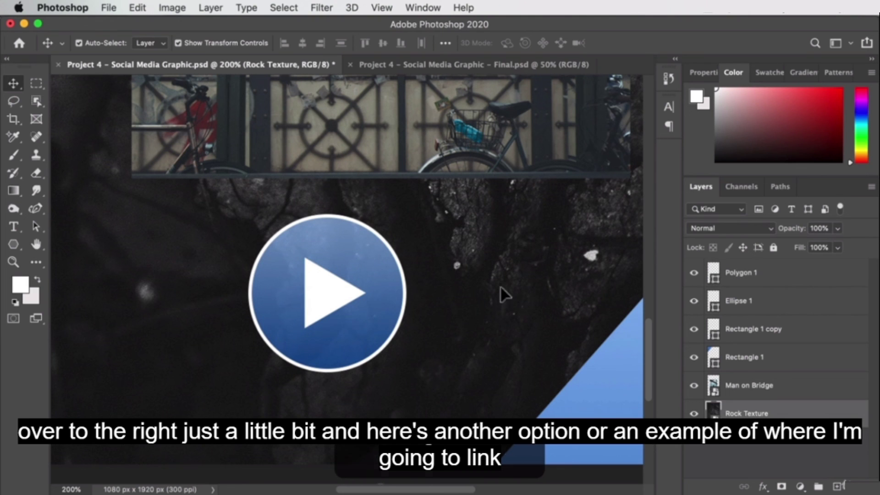
click(783, 285)
shift+click(815, 298)
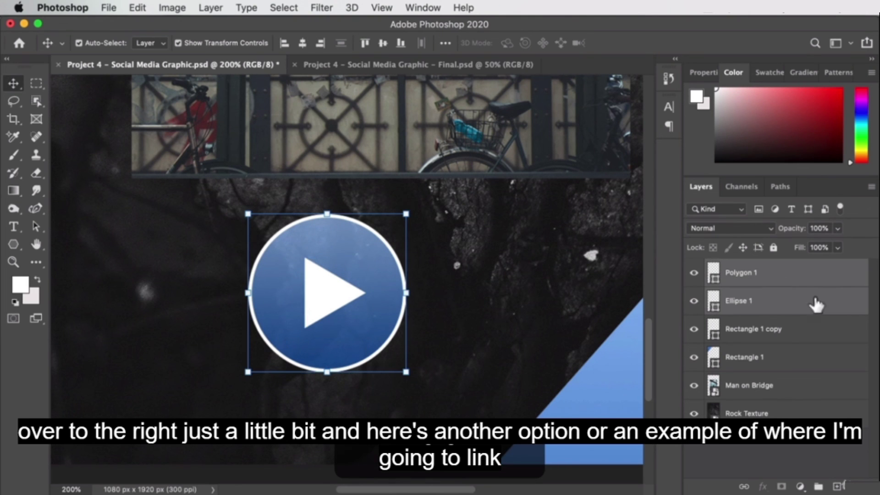
click(744, 486)
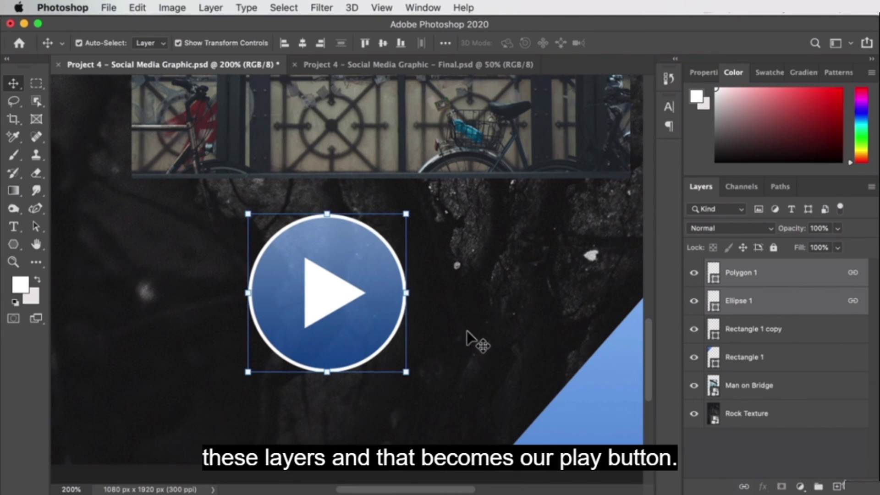
Step: Align the linked play button layers to the canvas's horizontal center, using Canvas as the alignment reference
key(z)
alt+click(447, 277)
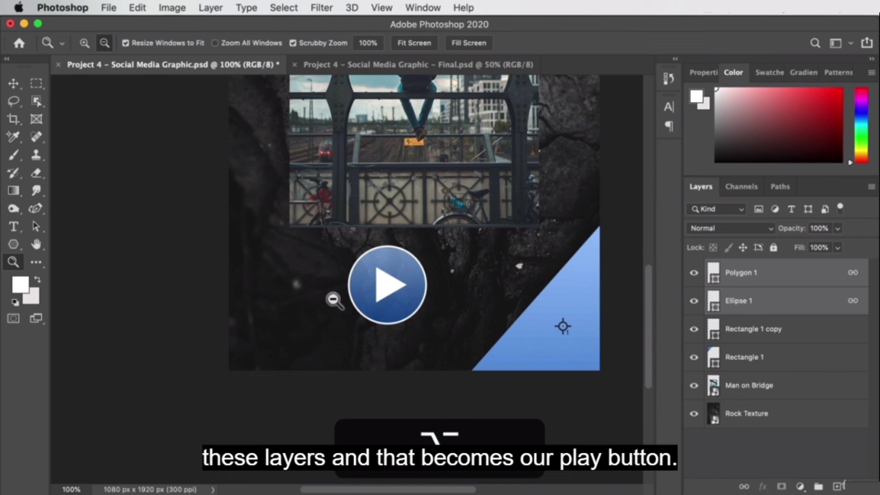
alt+click(435, 301)
key(v)
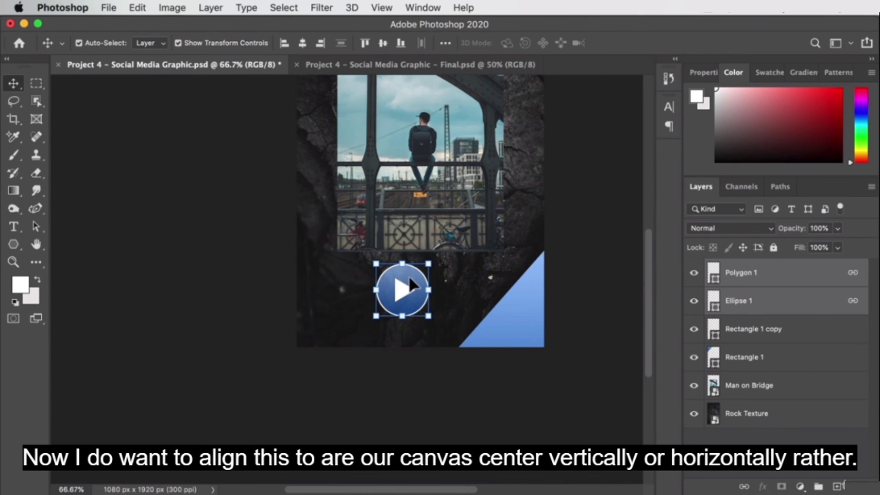
click(441, 42)
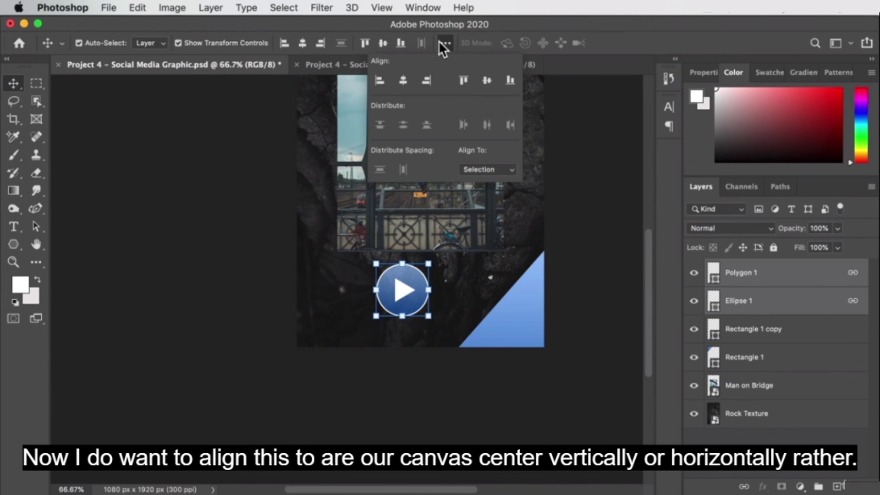
click(466, 167)
click(473, 178)
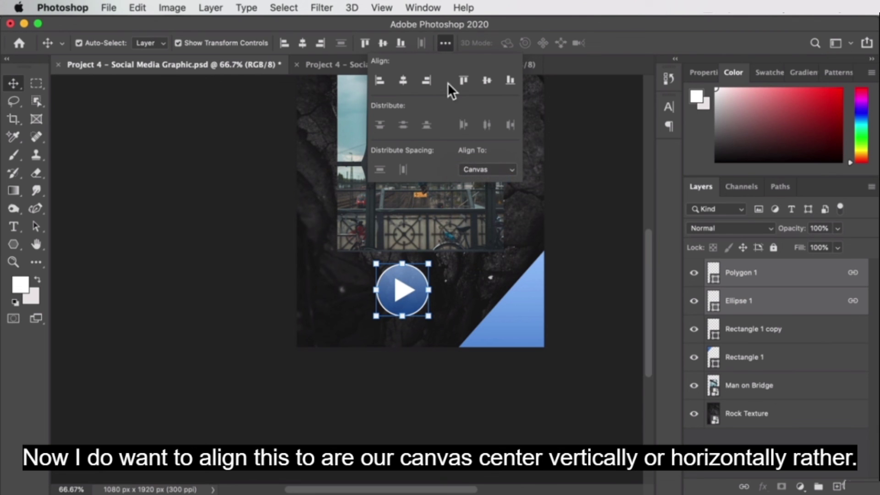
click(403, 80)
click(271, 243)
click(427, 285)
Step: Nudge the Man on Bridge photo up slightly to widen the gap above the play button
key(z)
alt+click(471, 255)
drag(472, 255, 450, 258)
key(v)
click(552, 316)
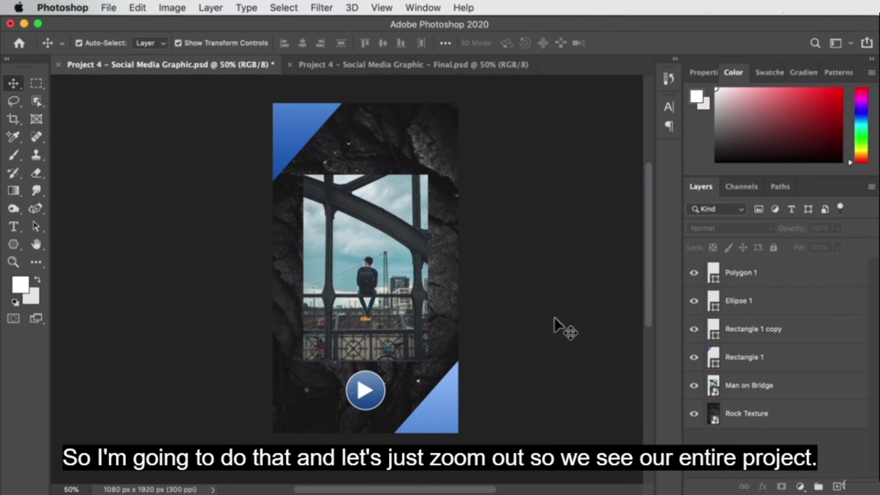
click(381, 315)
key(Up)
key(Up)
key(Up)
key(Up)
key(Up)
key(Up)
key(Up)
key(Up)
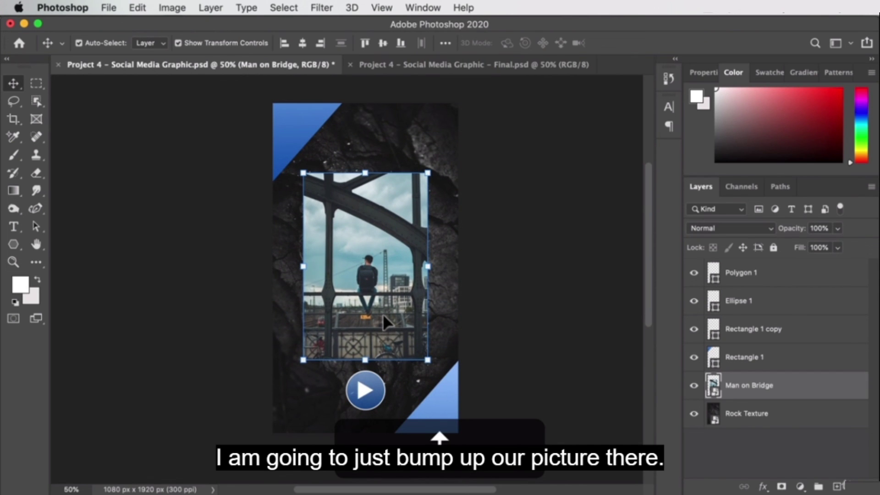
key(Up)
key(Up)
key(Up)
key(Up)
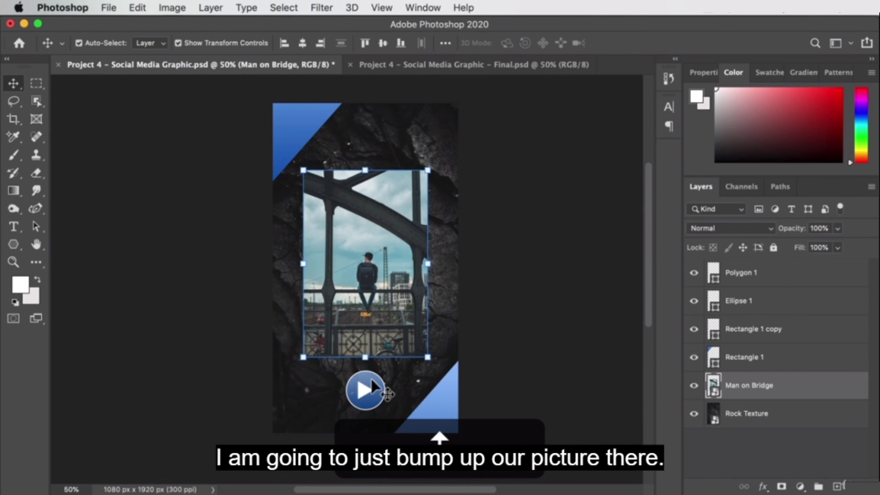
Step: Try scaling the linked play button down about its center to 81.90% and commit the transform
click(383, 380)
drag(391, 370, 382, 373)
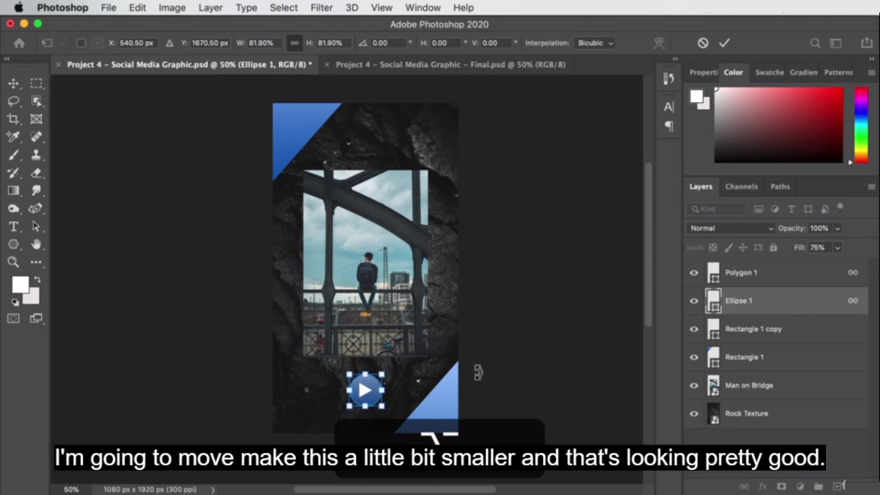
click(550, 375)
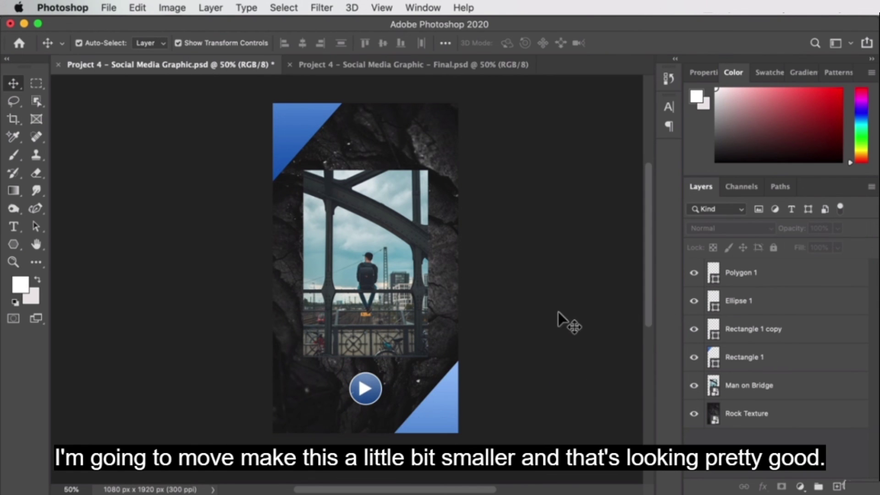
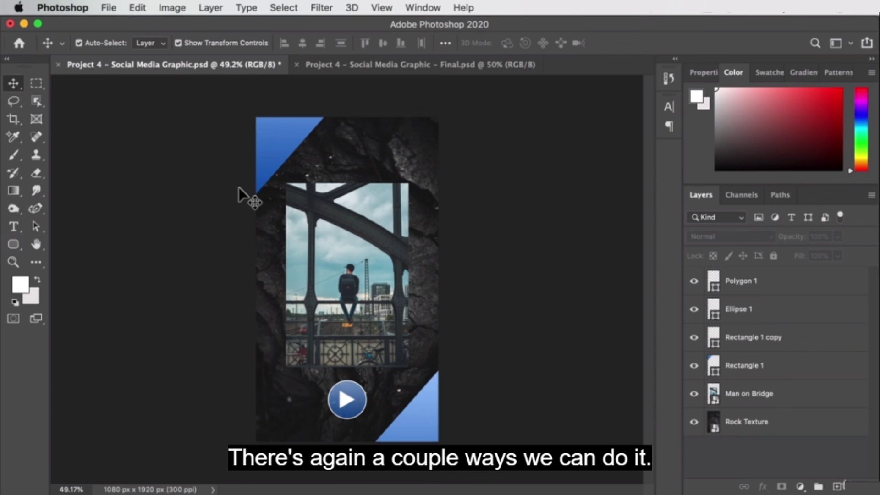
Step: Draw a white rounded rectangle without stroke over the bridge photo, about 801 × 1183 px with a 100 px corner radius
click(352, 231)
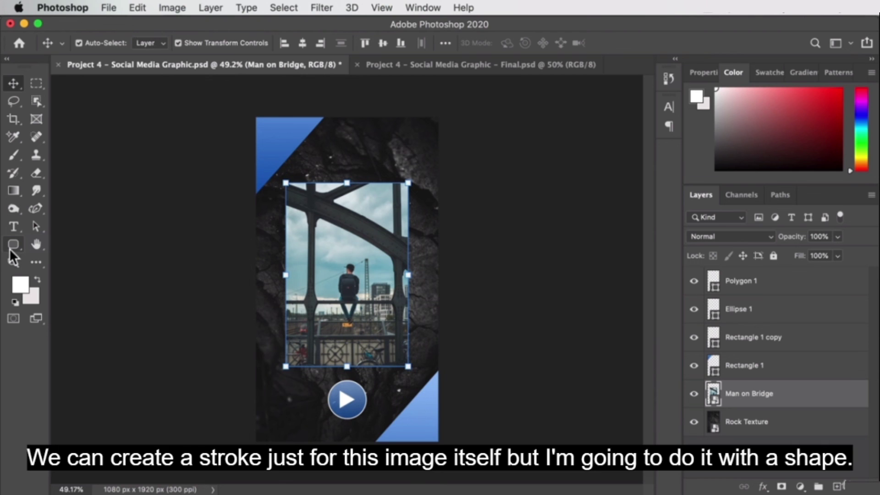
drag(13, 244, 35, 251)
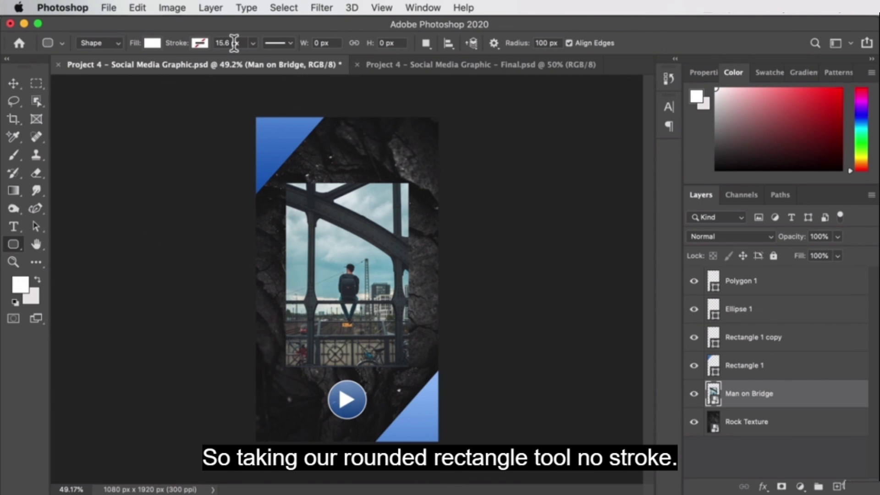
drag(281, 178, 416, 377)
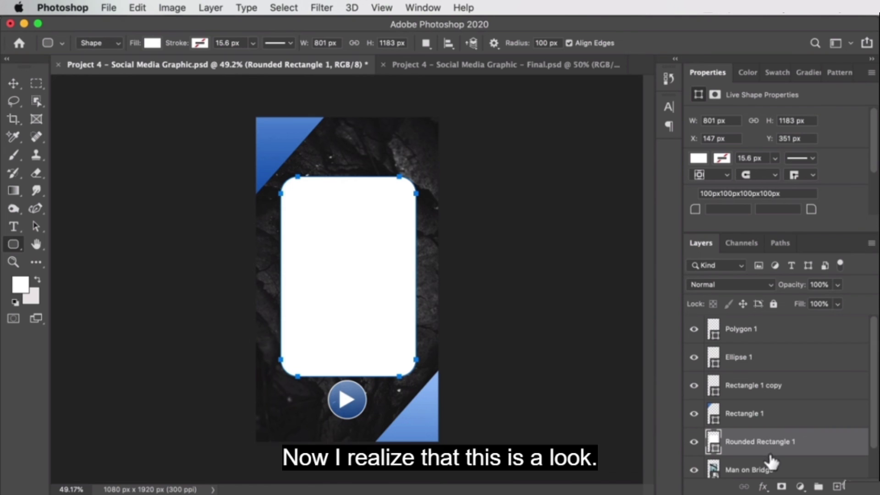
Step: Set all four corner radii of Rounded Rectangle 1 to 25 px in its live shape properties
scroll(772, 450, down, 1)
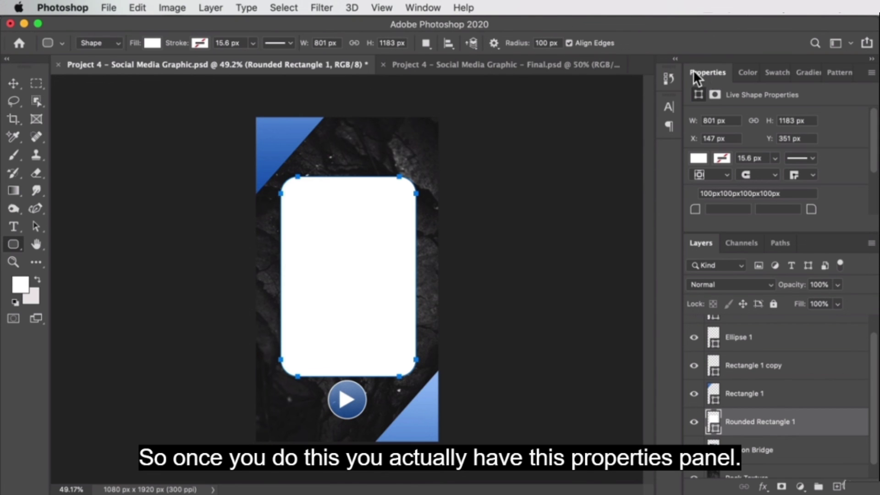
click(435, 10)
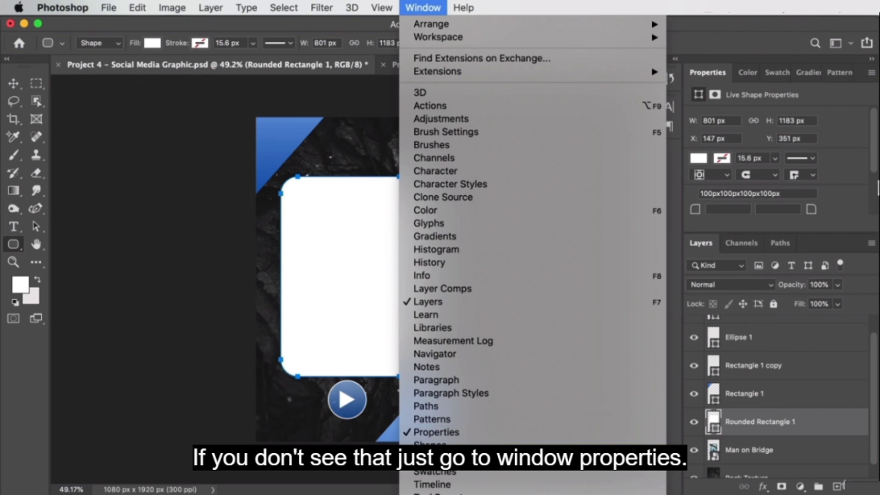
click(877, 187)
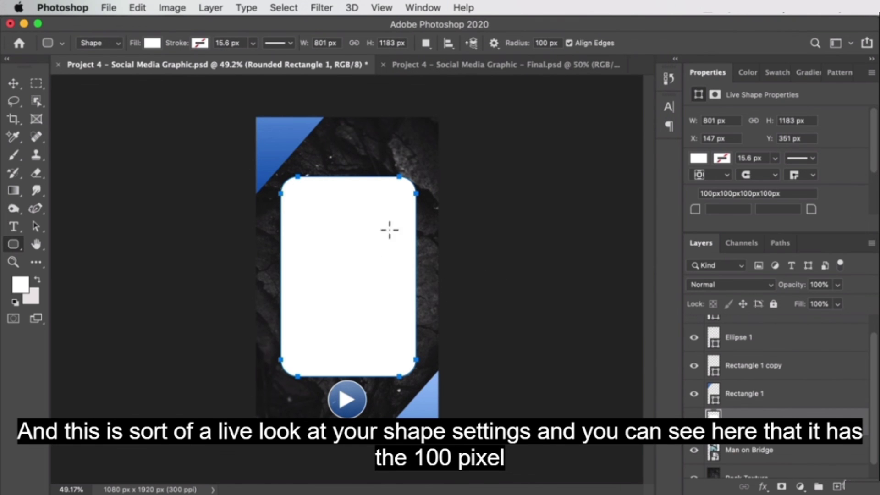
scroll(862, 183, down, 3)
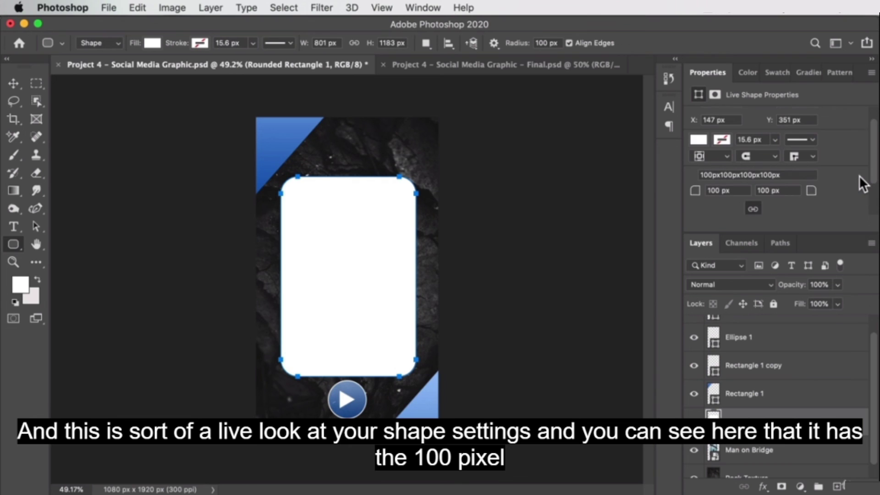
double_click(714, 150)
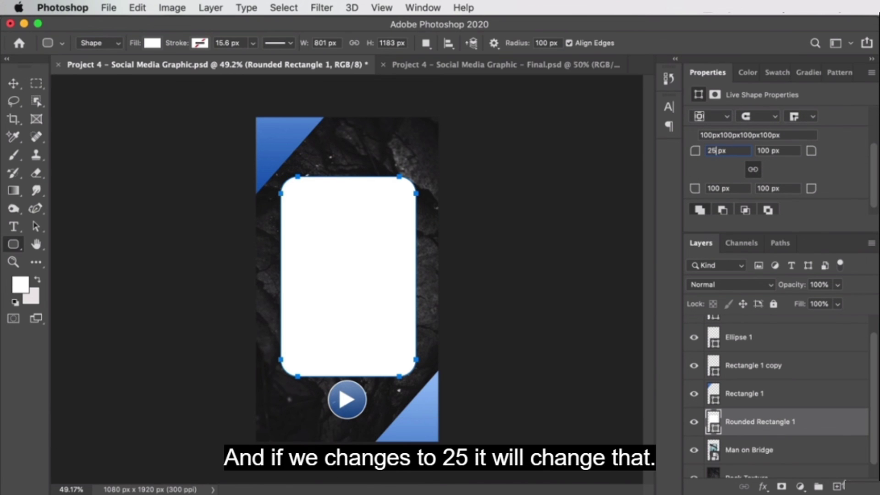
text(25)
key(Tab)
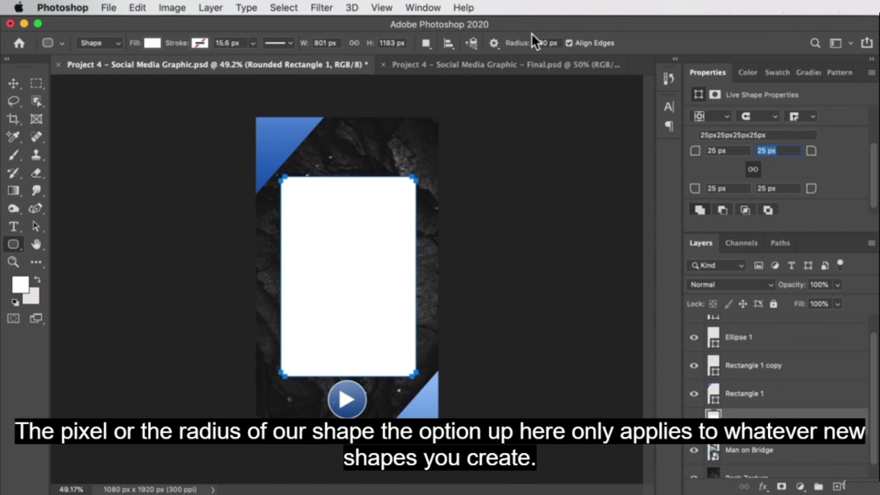
Step: Set the Rounded Rectangle tool's radius for new shapes to 25 px, and bring back the color picker at a reduced height
text(25)
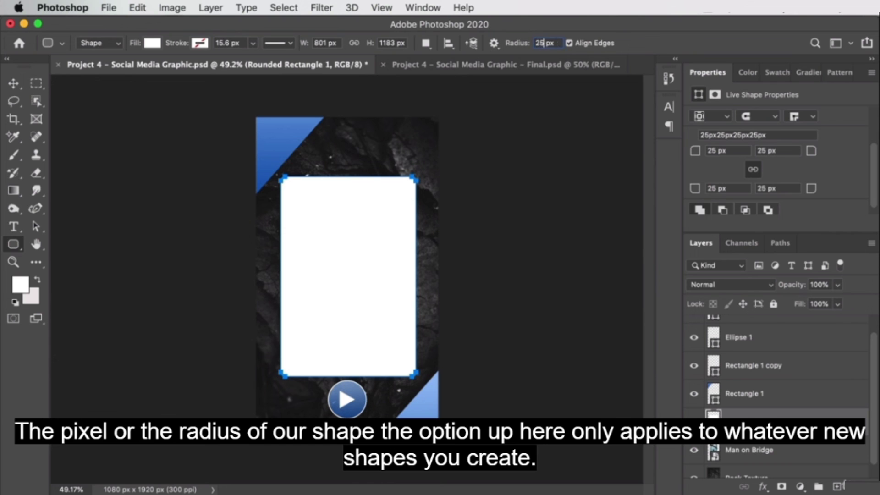
key(Tab)
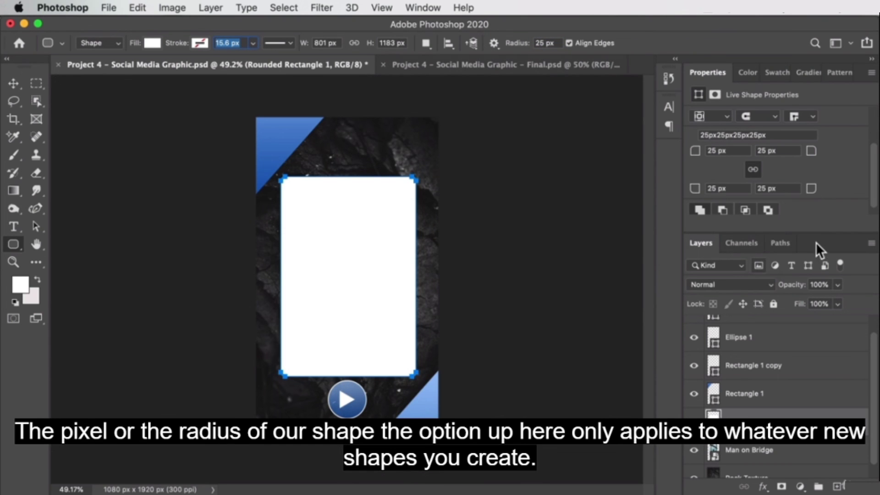
drag(873, 153, 872, 191)
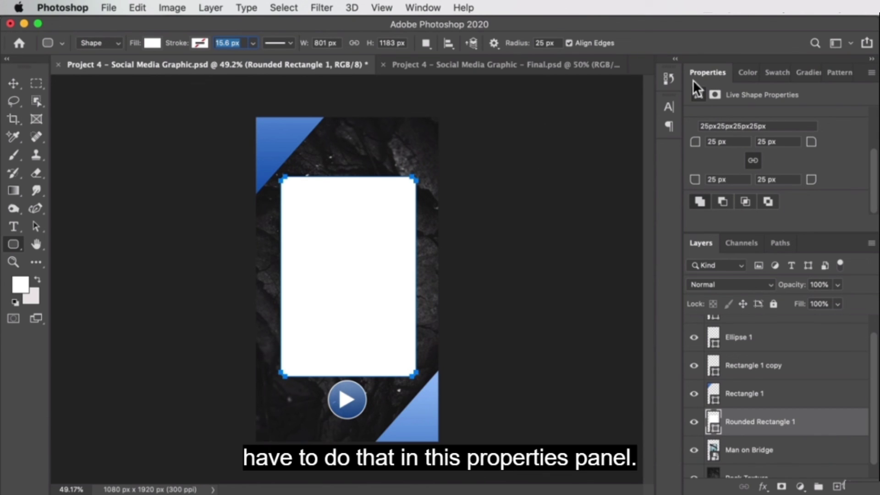
click(746, 73)
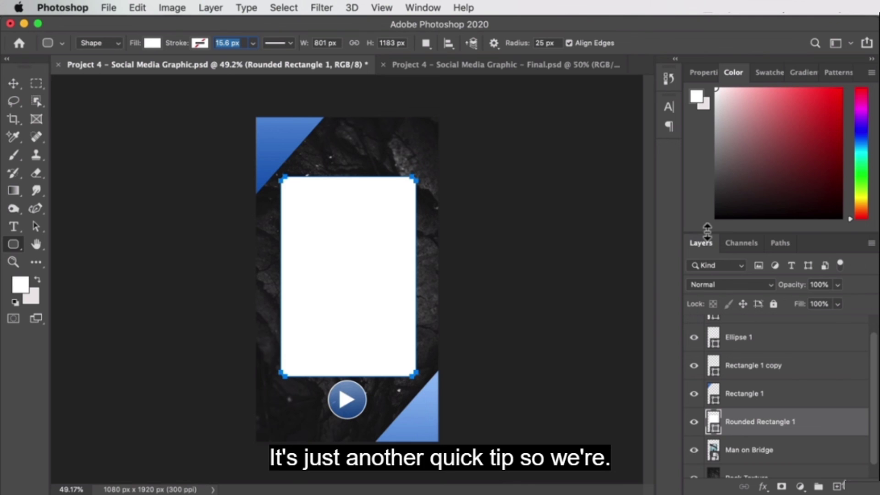
drag(707, 230, 711, 209)
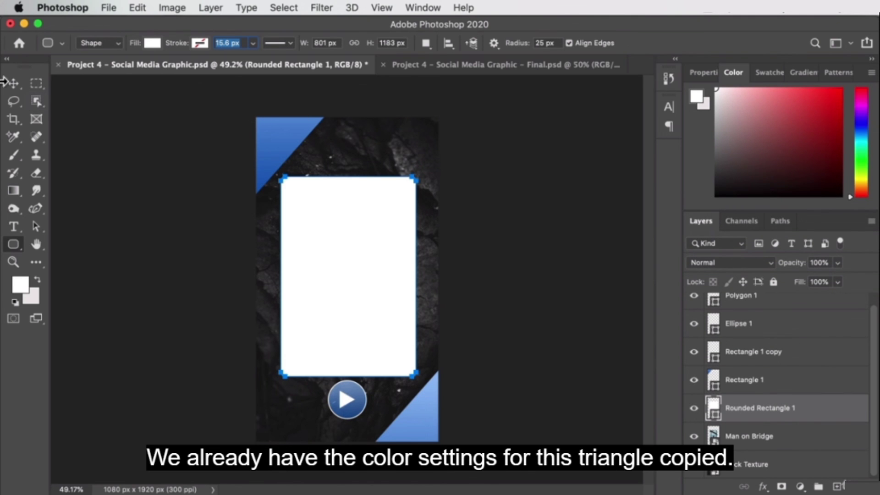
Step: Paste the corner triangle's copied shape attributes onto Rounded Rectangle 1 to give it the blue gradient fill
click(13, 83)
click(278, 132)
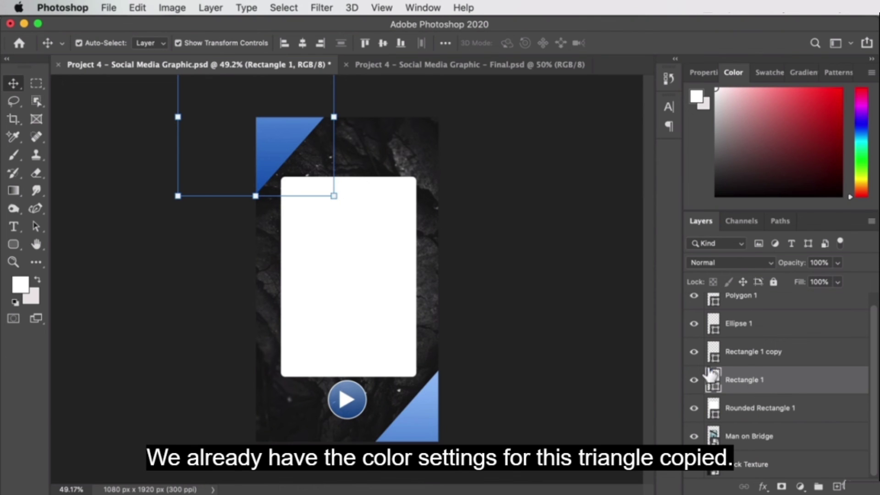
click(364, 298)
right_click(771, 410)
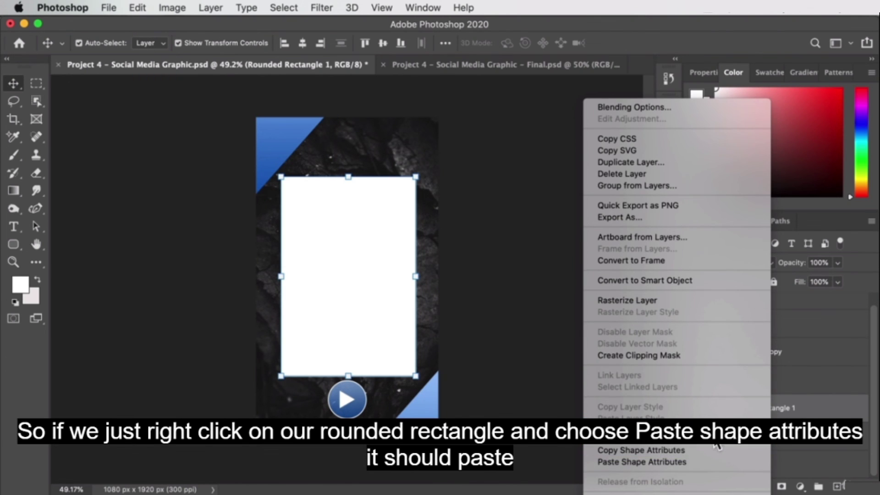
click(683, 462)
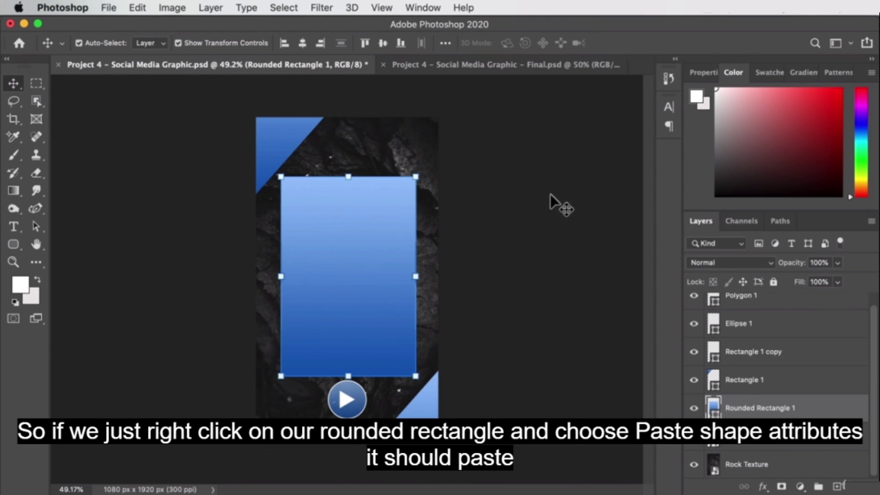
click(578, 200)
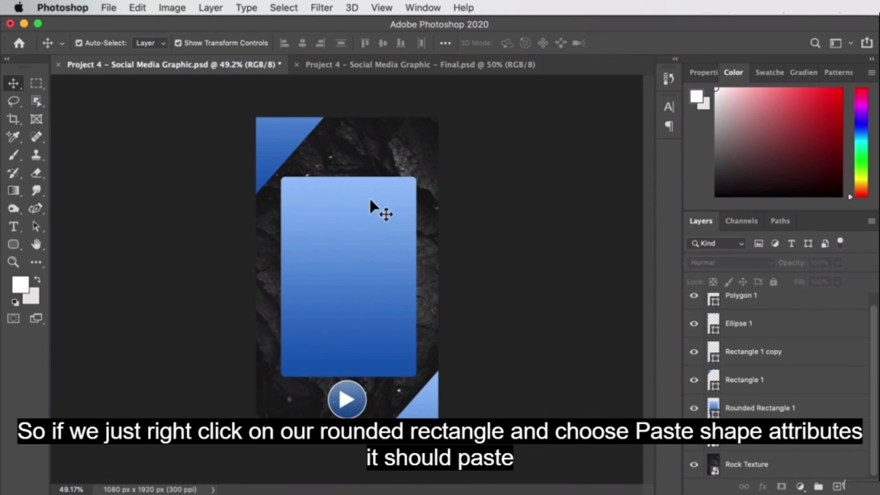
Step: Move the Rounded Rectangle 1 layer beneath Man on Bridge so it frames the photo
drag(767, 410, 775, 446)
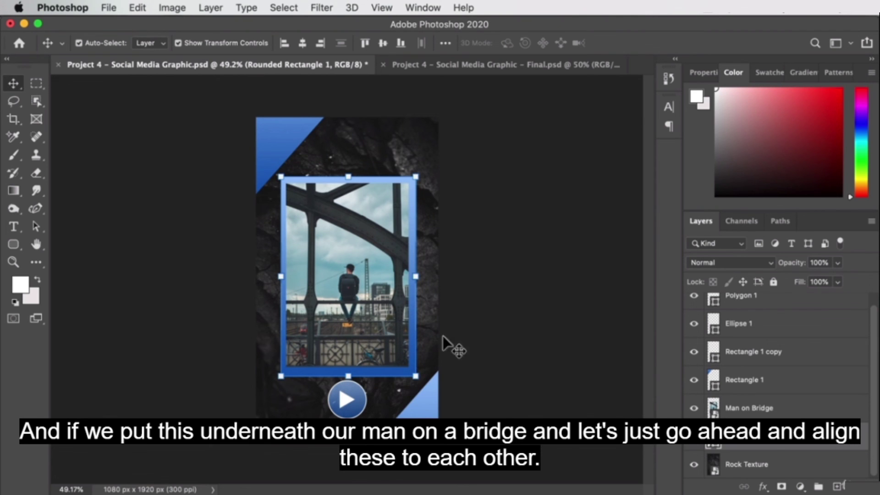
key(z)
click(372, 299)
click(371, 303)
key(v)
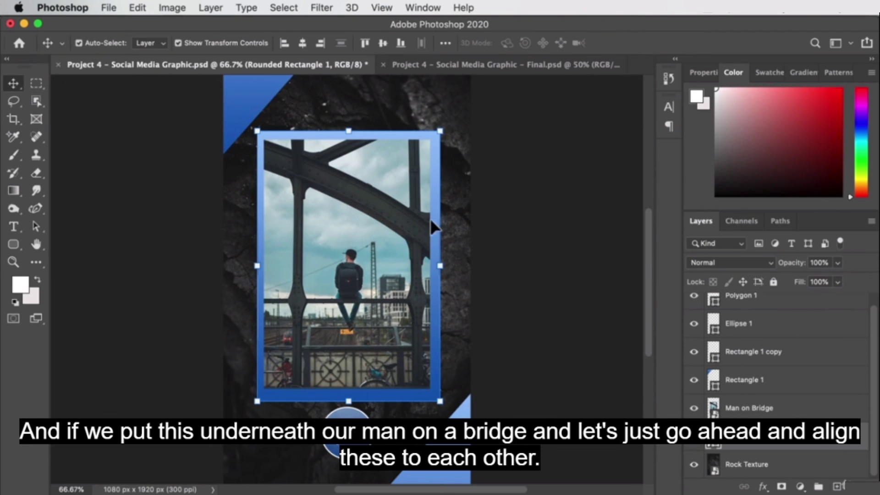
Step: Center the Man on Bridge and Rounded Rectangle 1 layers on each other horizontally and vertically, aligning to the selection instead of the canvas
shift+click(756, 410)
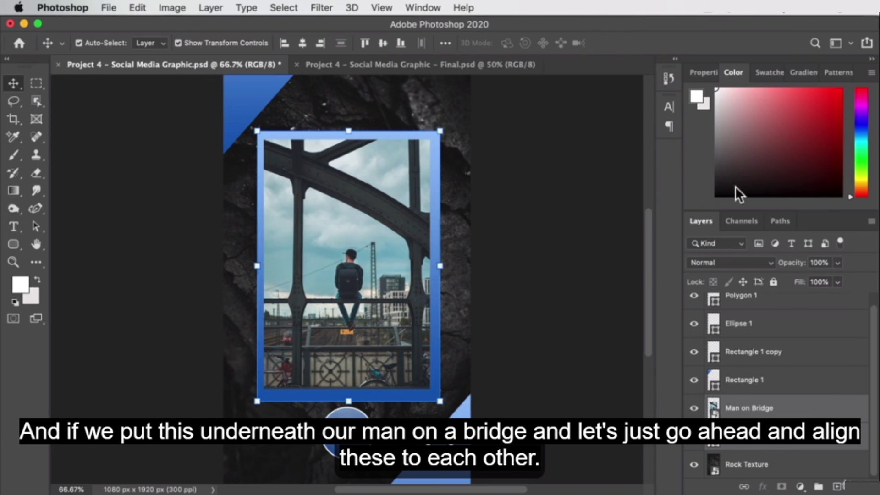
click(445, 42)
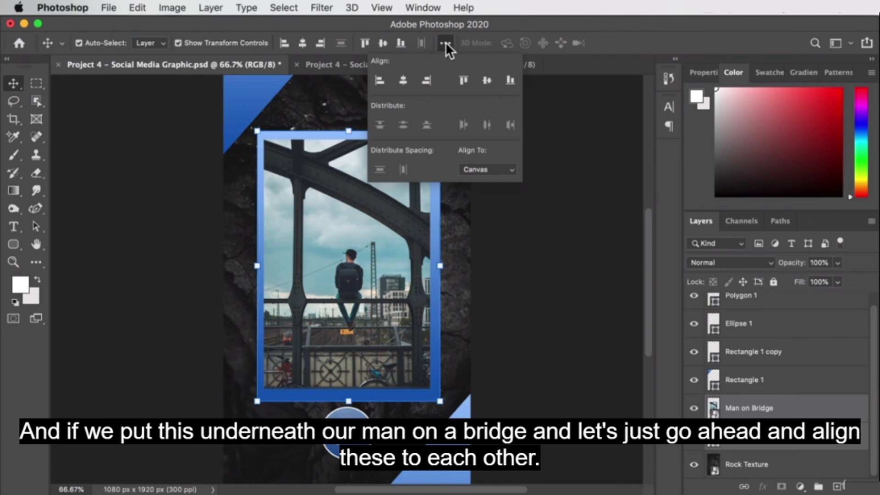
click(493, 169)
click(497, 160)
click(303, 43)
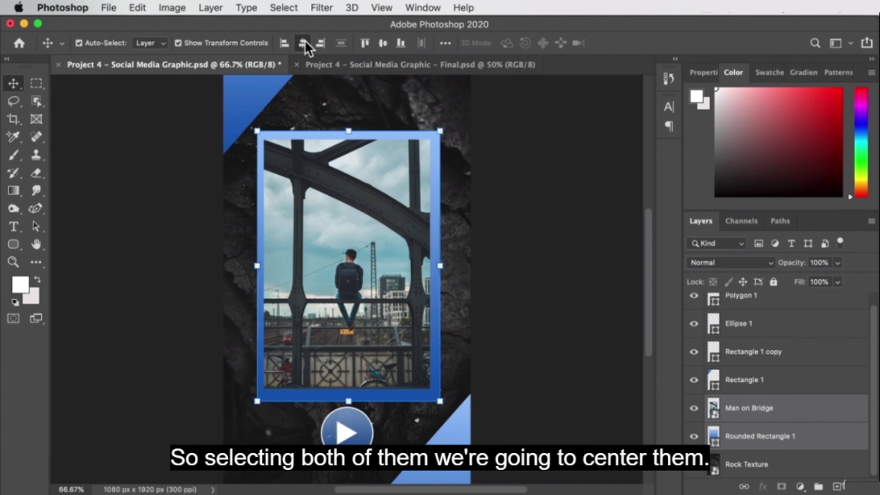
click(380, 42)
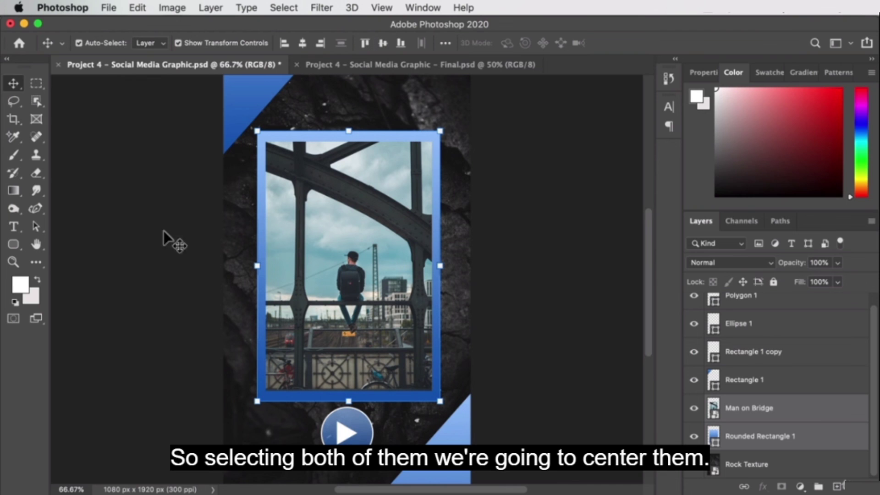
Step: Scale Rounded Rectangle 1 about its center to 94.94% for a thinner frame around the photo, and commit the transform
click(746, 464)
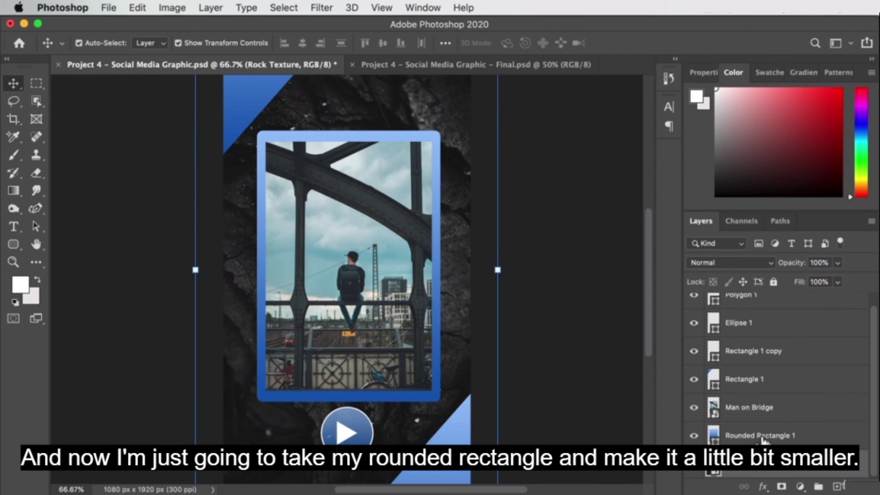
click(761, 436)
key(super+t)
drag(257, 131, 261, 137)
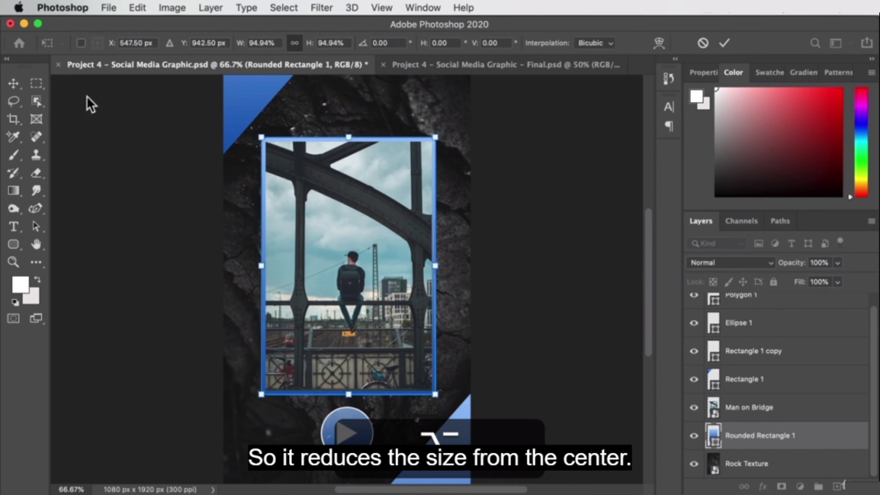
click(17, 86)
Step: Try moving the bridge photo on its own away from the blue frame, and undo the move
drag(305, 223, 399, 222)
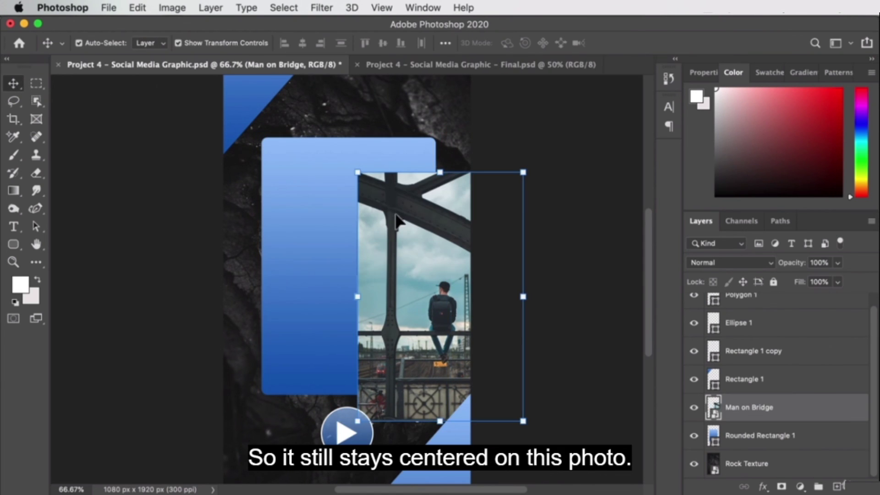
key(super+z)
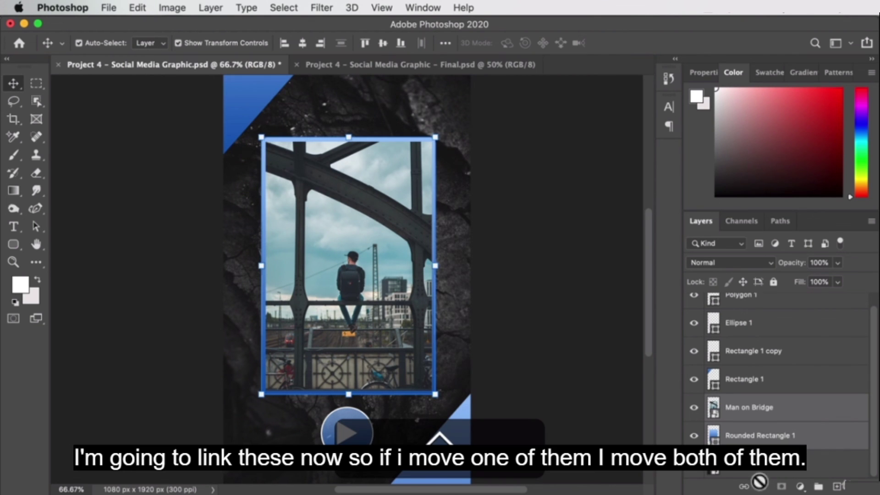
Step: Link the Man on Bridge and Rounded Rectangle 1 layers and move the framed photo up slightly
click(815, 457)
click(747, 407)
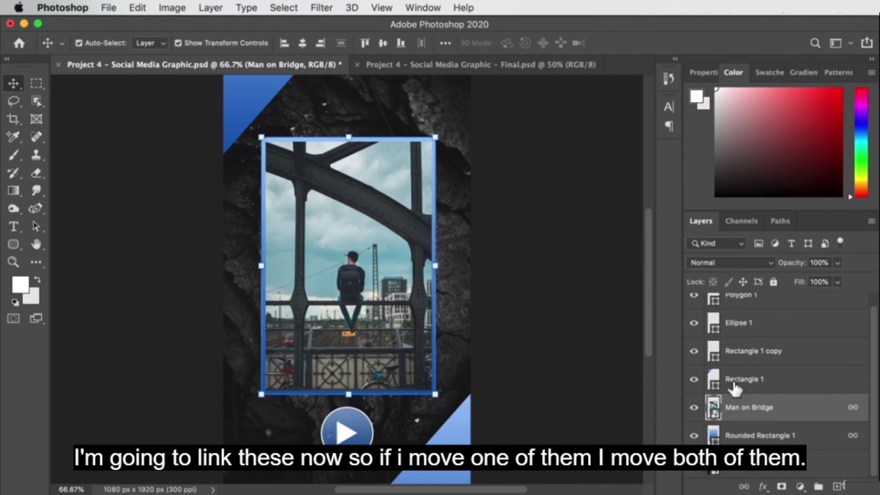
drag(353, 224, 351, 220)
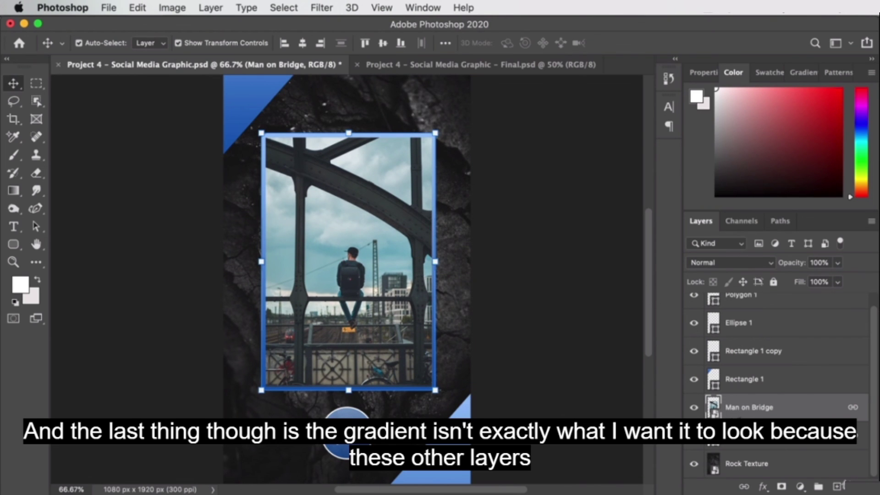
click(756, 436)
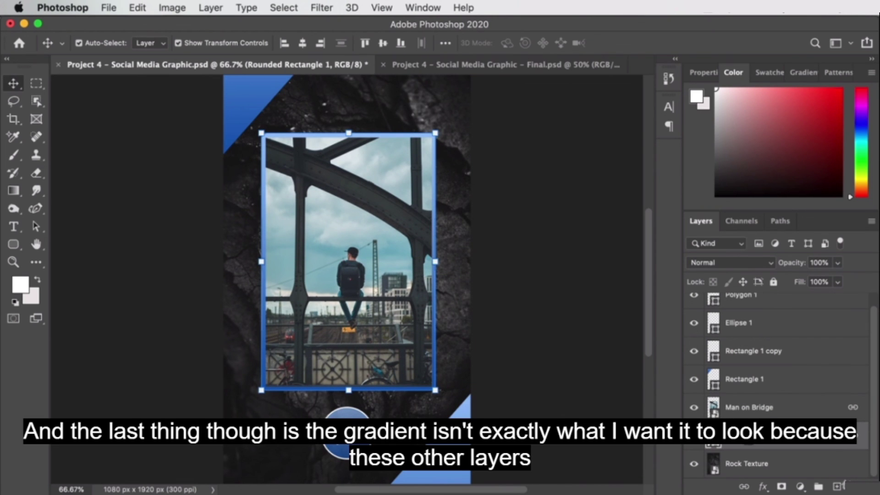
click(575, 210)
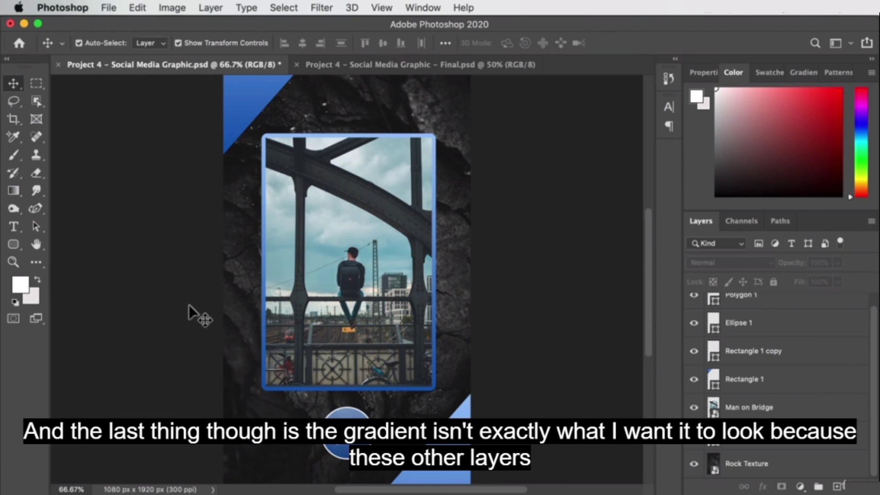
Step: Change the gradient fill angle of Rounded Rectangle 1 to about 47.58° so it runs diagonally, and deselect the layer
click(231, 95)
alt+super+click(230, 92)
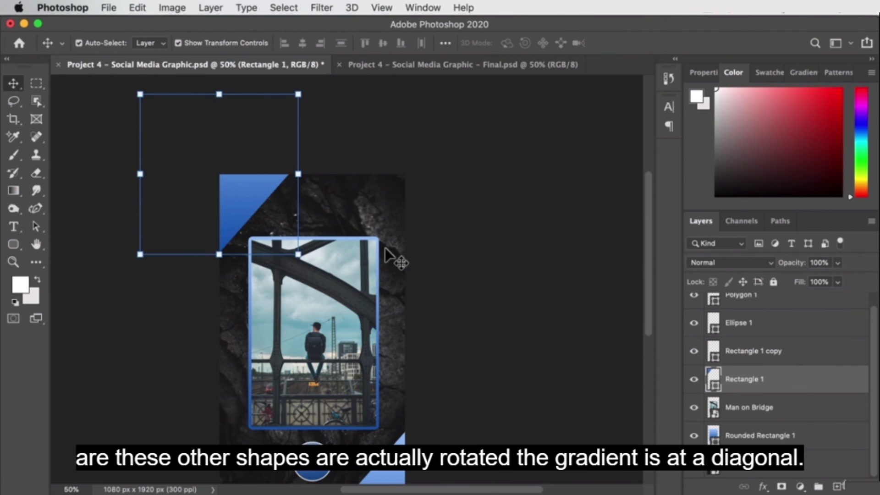
key(z)
click(342, 332)
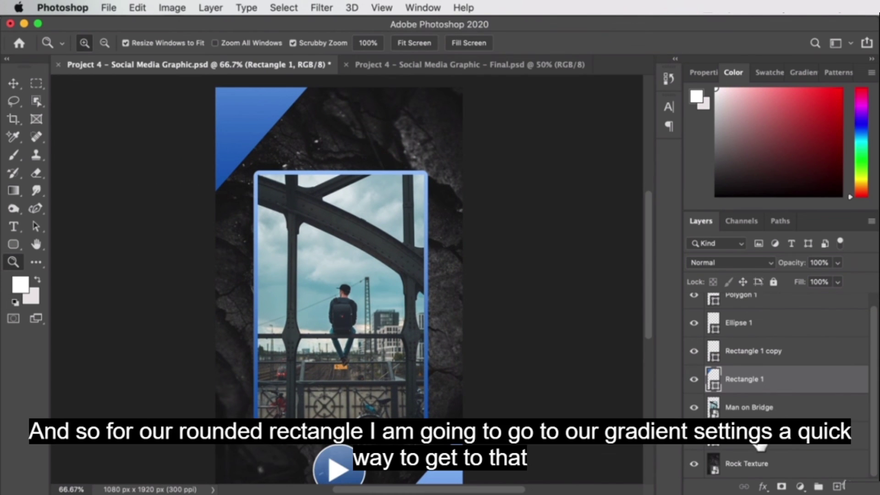
click(761, 439)
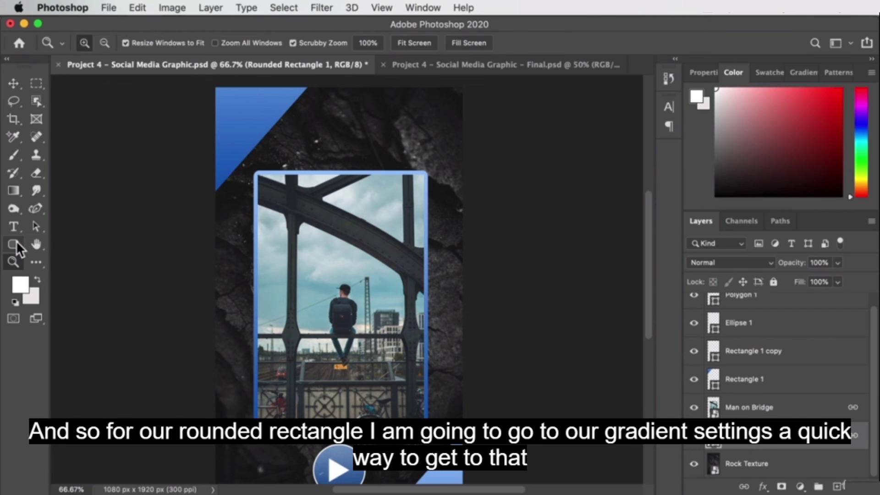
click(15, 244)
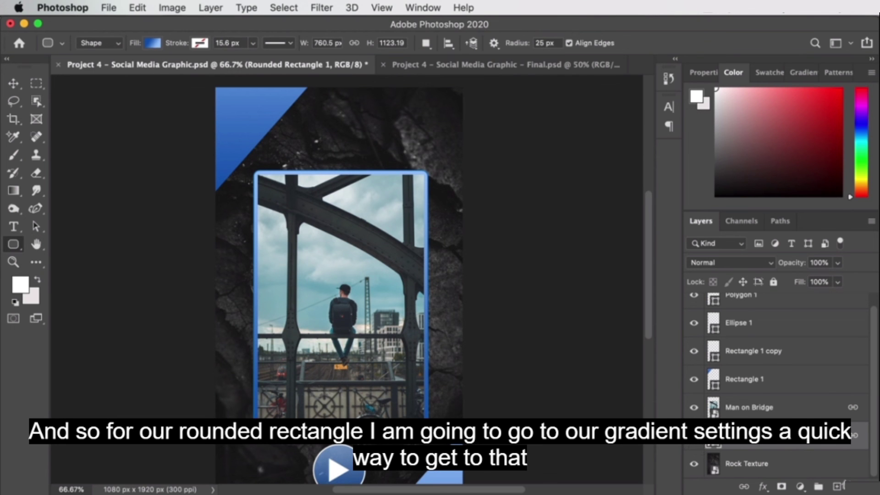
double_click(715, 449)
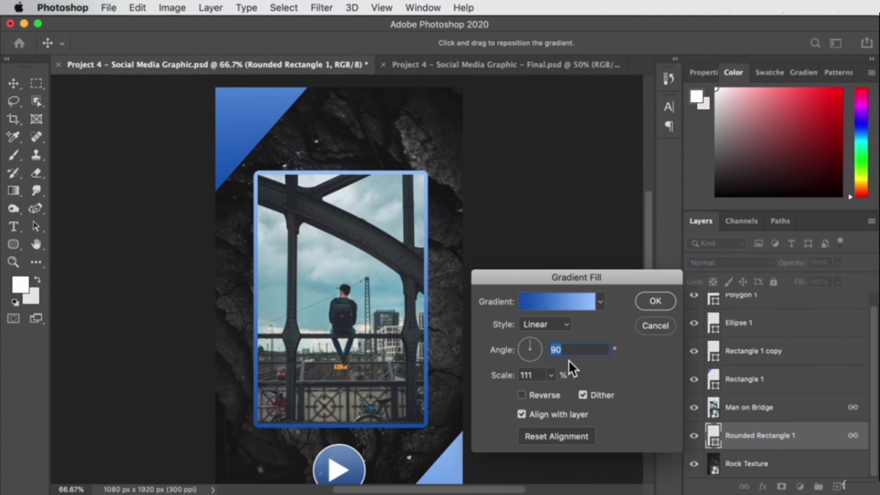
drag(527, 351, 534, 341)
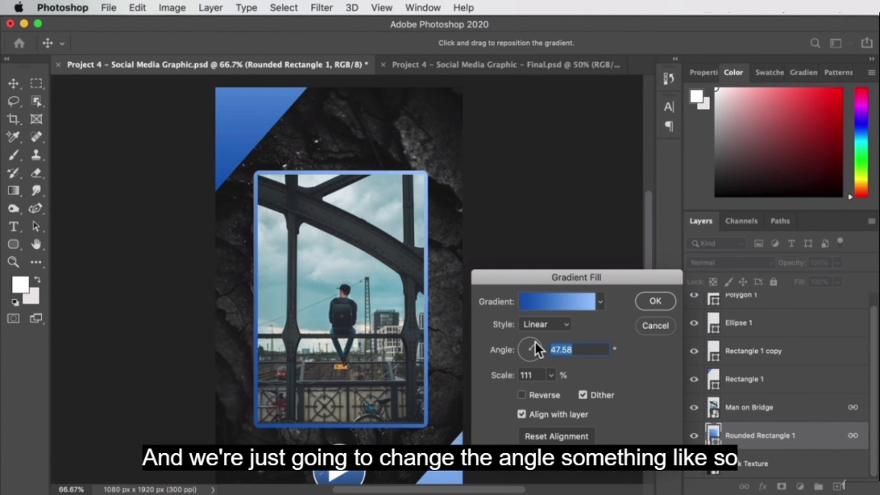
click(667, 301)
click(13, 84)
click(546, 232)
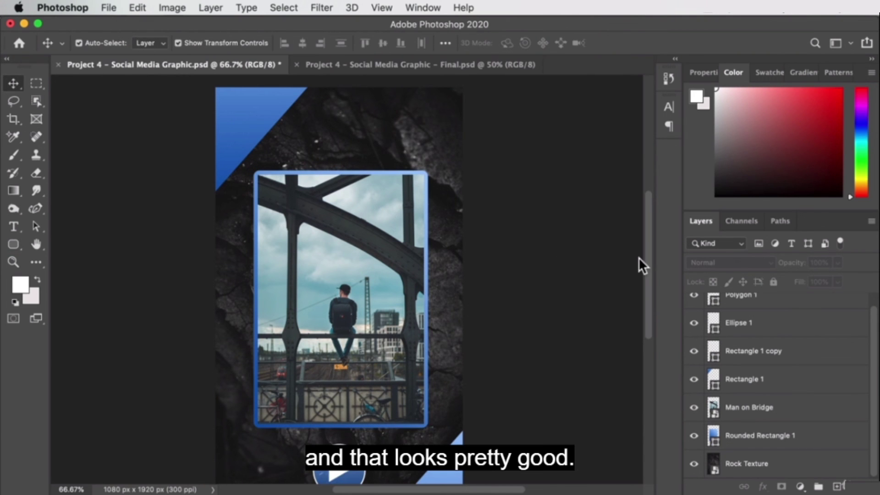
Step: Compare the whole graphic with the reference design in Project 4 – Social Media Graphic – Final.psd, and return to the working document
key(z)
alt+click(489, 385)
drag(315, 290, 411, 333)
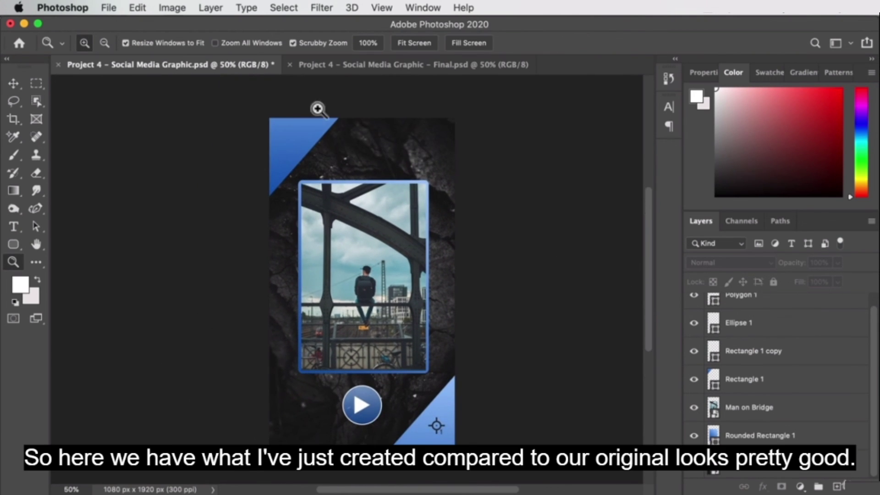
click(333, 64)
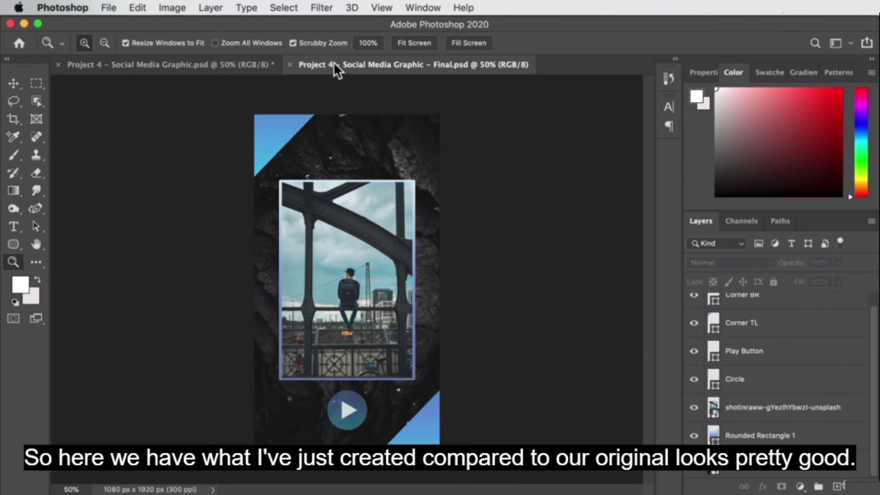
click(212, 61)
click(378, 64)
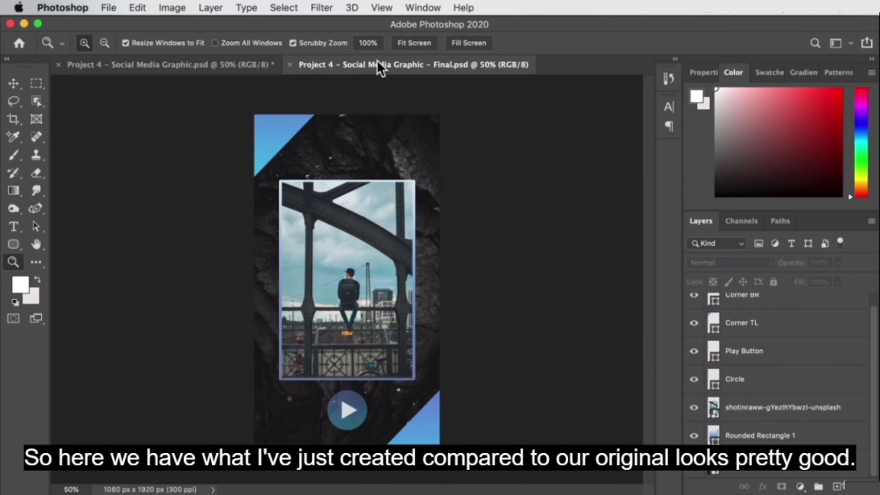
click(258, 64)
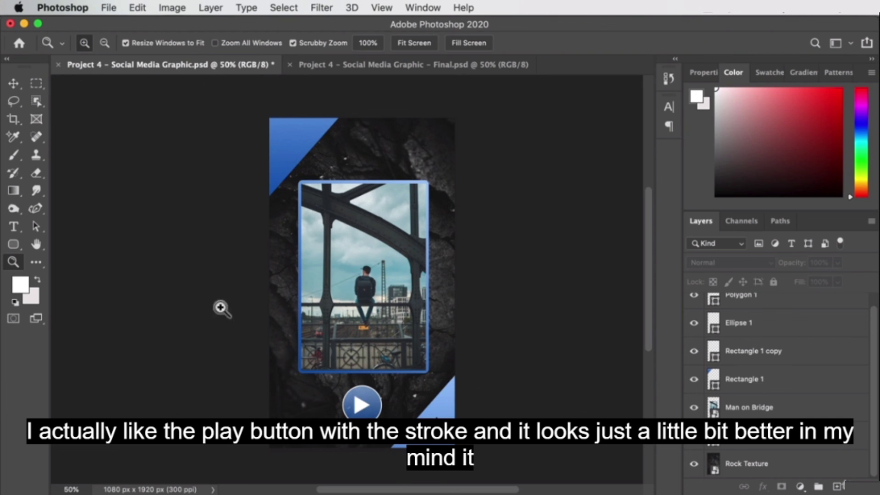
Step: Unlink the play triangle, Polygon 1, from its circle and nudge it slightly to the right
key(v)
click(369, 408)
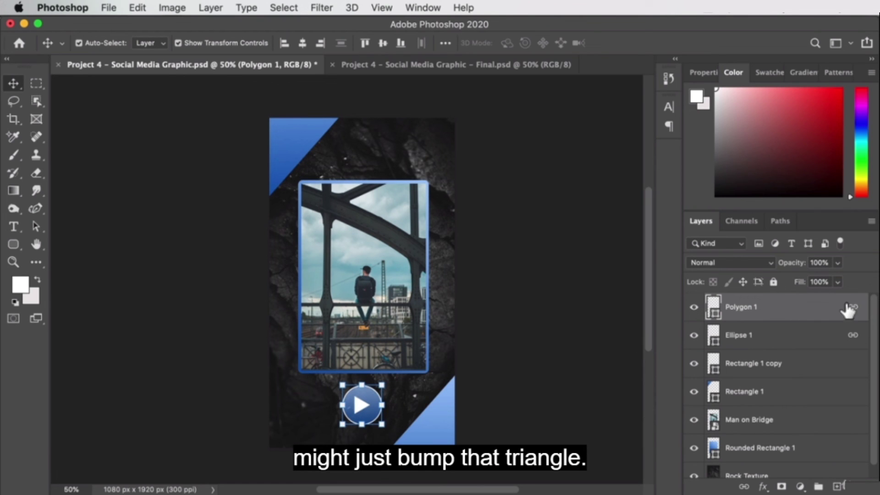
click(743, 486)
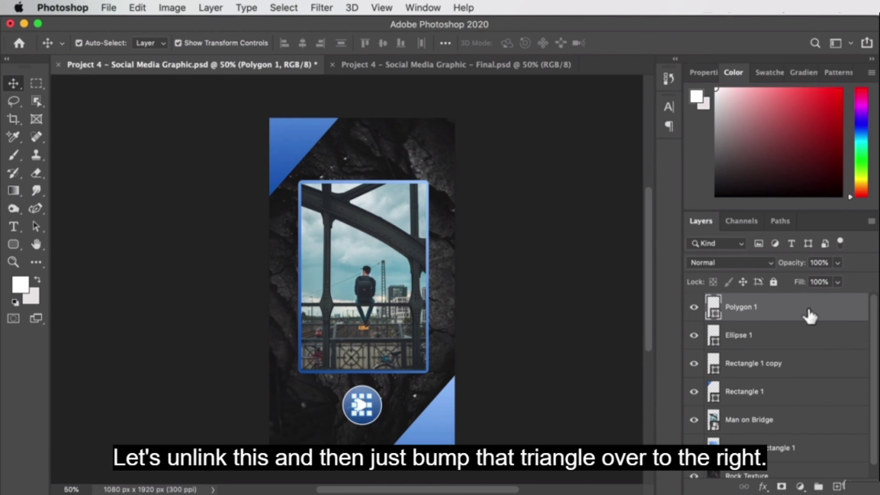
click(571, 321)
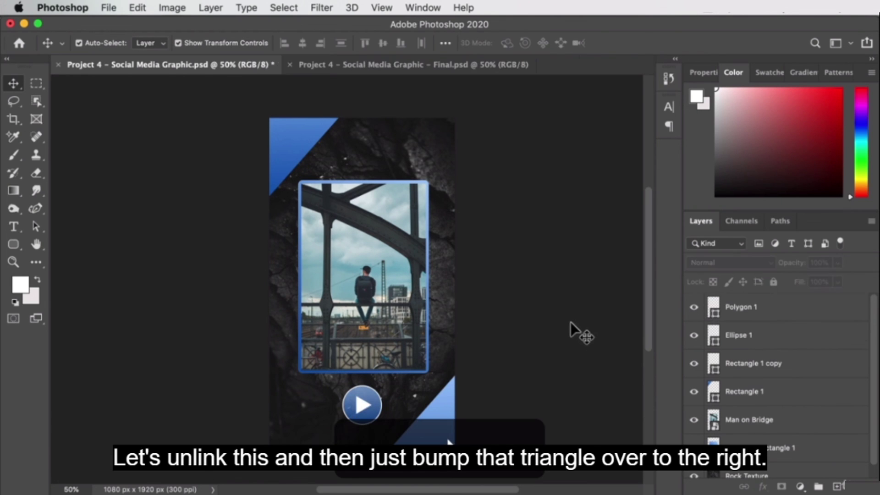
Step: Link the Polygon 1 and Ellipse 1 layers of the play button together again
click(780, 306)
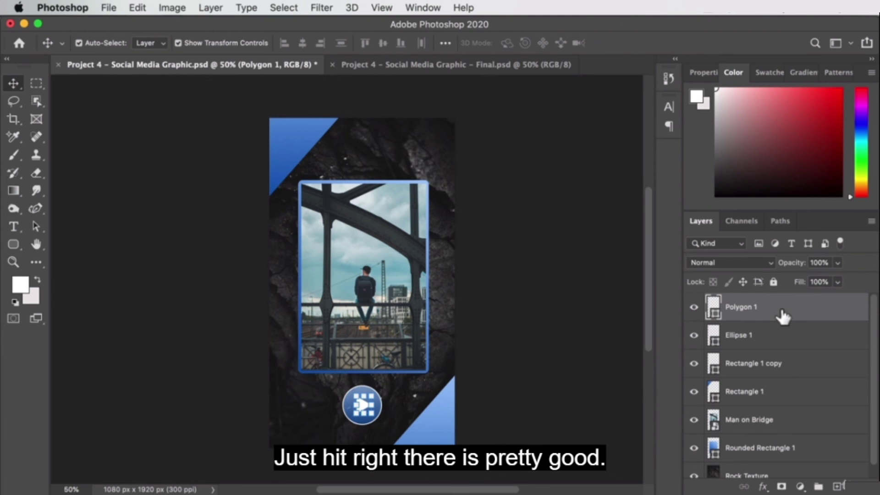
shift+click(775, 331)
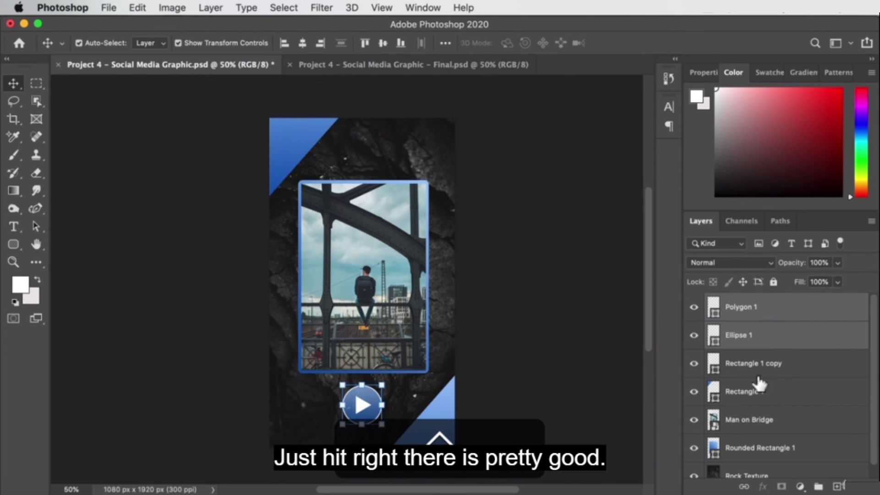
click(744, 487)
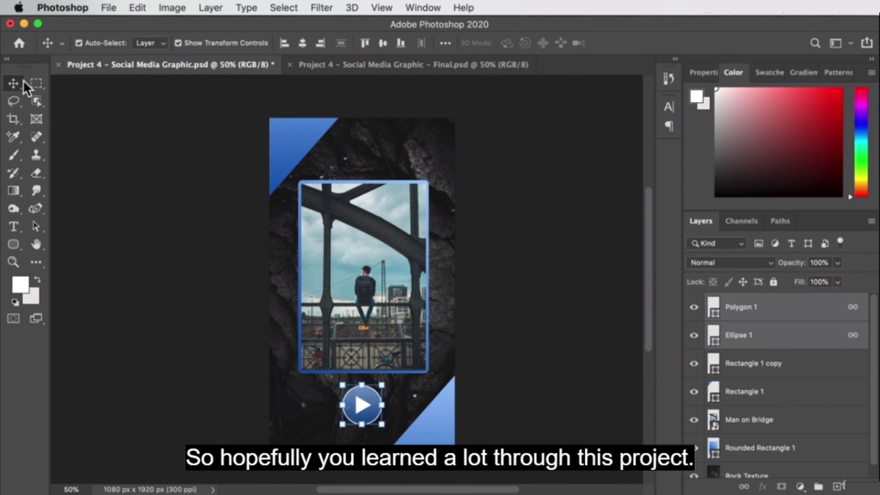